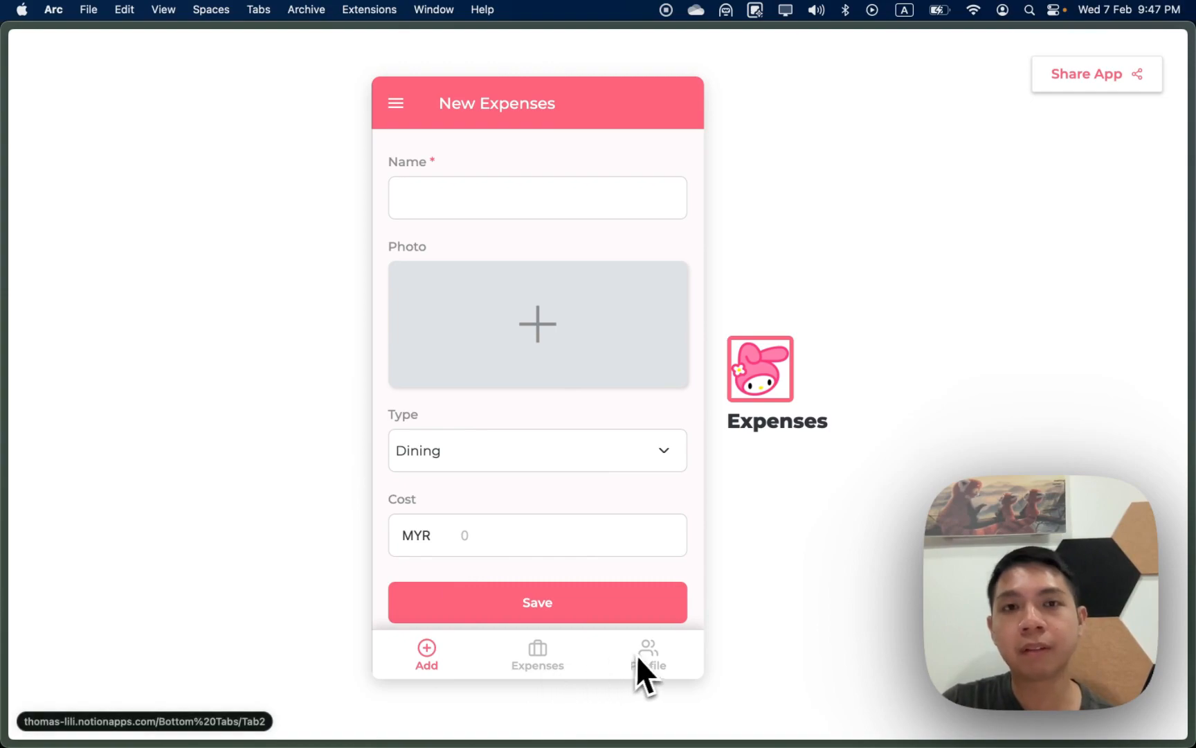
# Step: Enter a 'Dinner' expense of type Dining costing 10 in the New Expenses form and save it
pyautogui.click(510, 213)
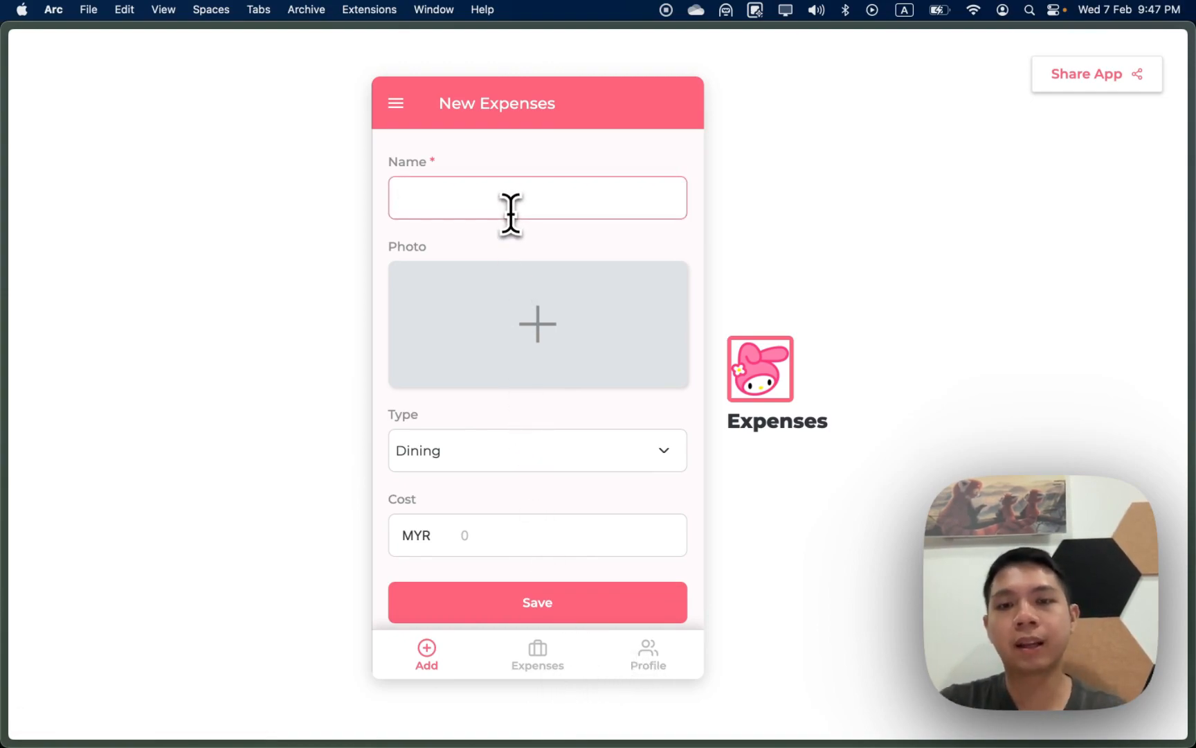
pyautogui.write('Dinner')
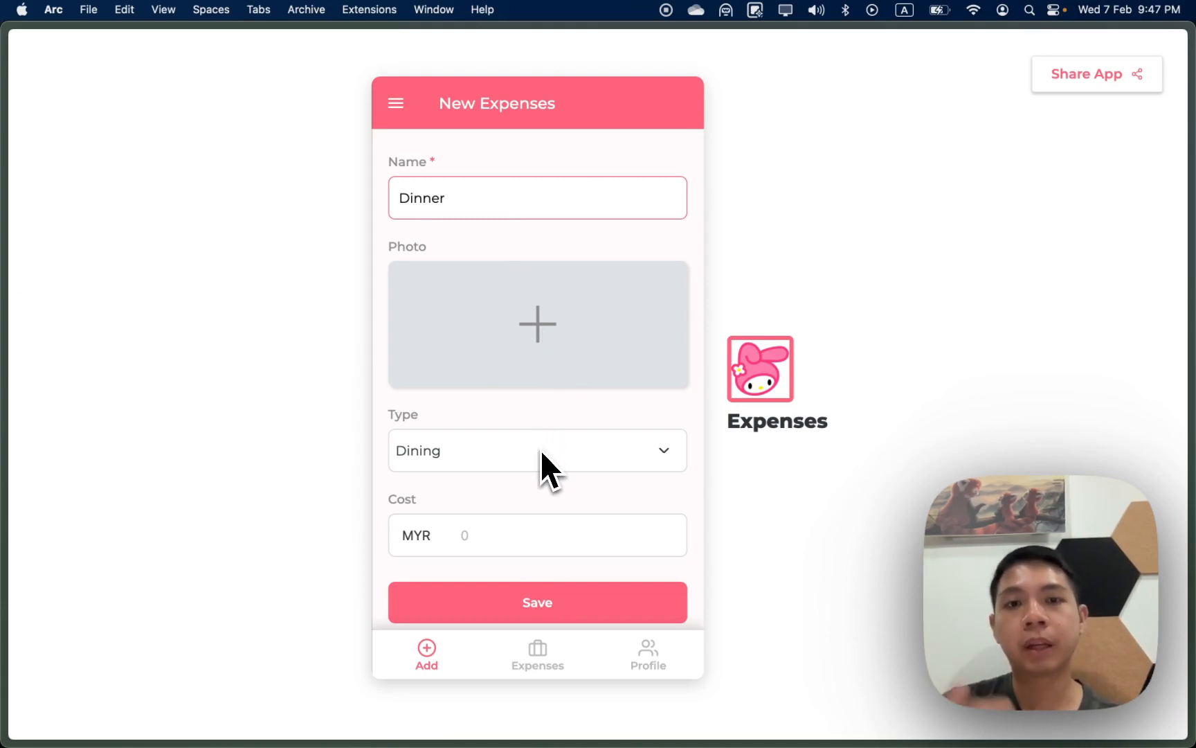
pyautogui.scroll(-1, 542, 452)
pyautogui.click(524, 444)
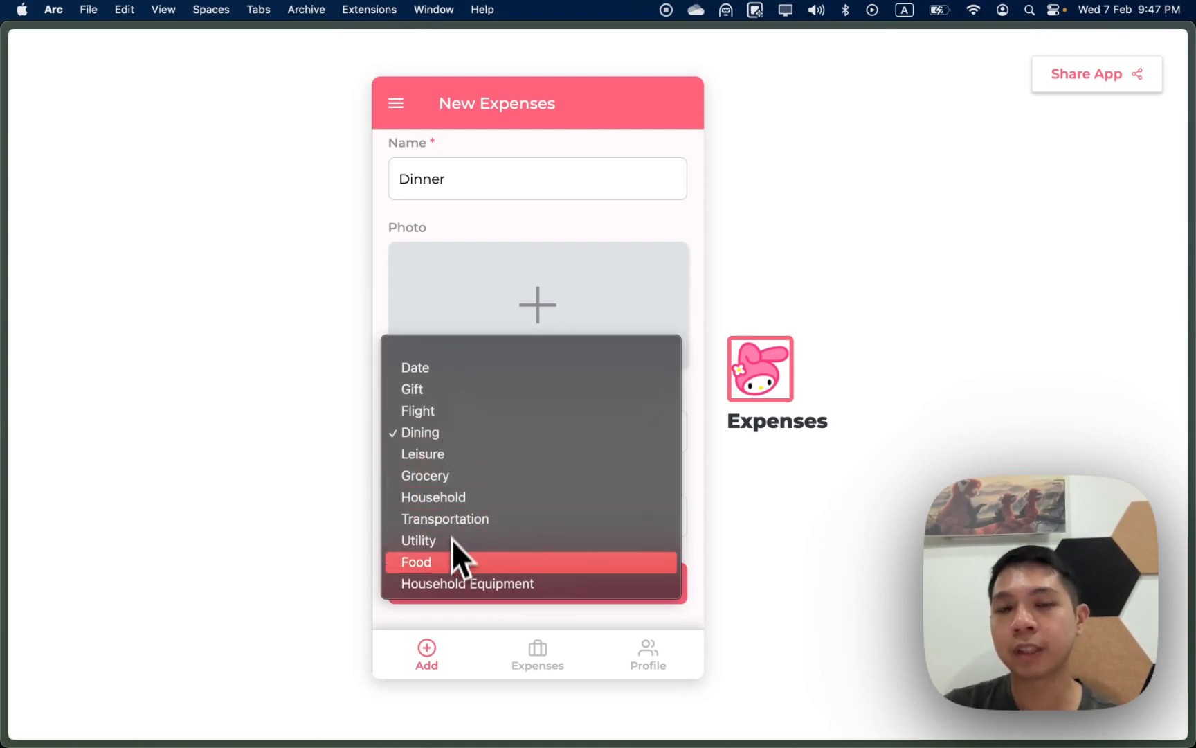
pyautogui.click(349, 515)
pyautogui.click(467, 525)
pyautogui.write('10')
pyautogui.click(498, 582)
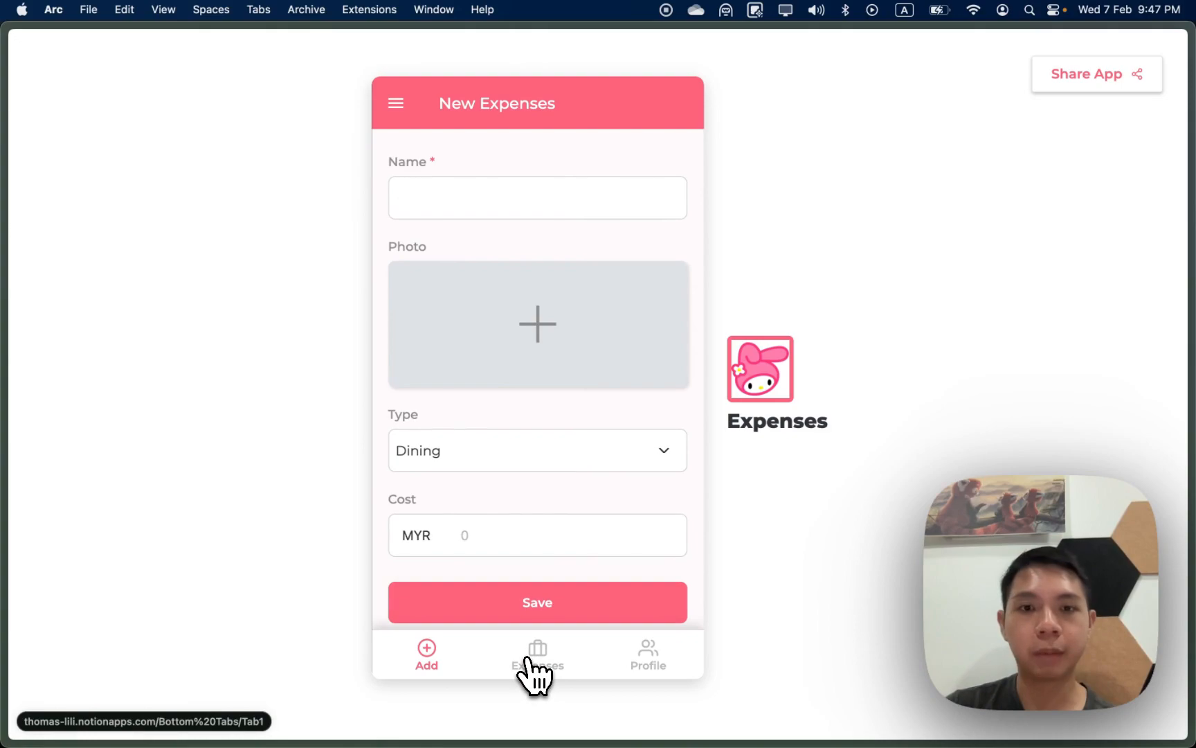
# Step: Browse the expenses list, viewing the Sparkling Honey Lemon and Brunch photos full-size
pyautogui.click(536, 668)
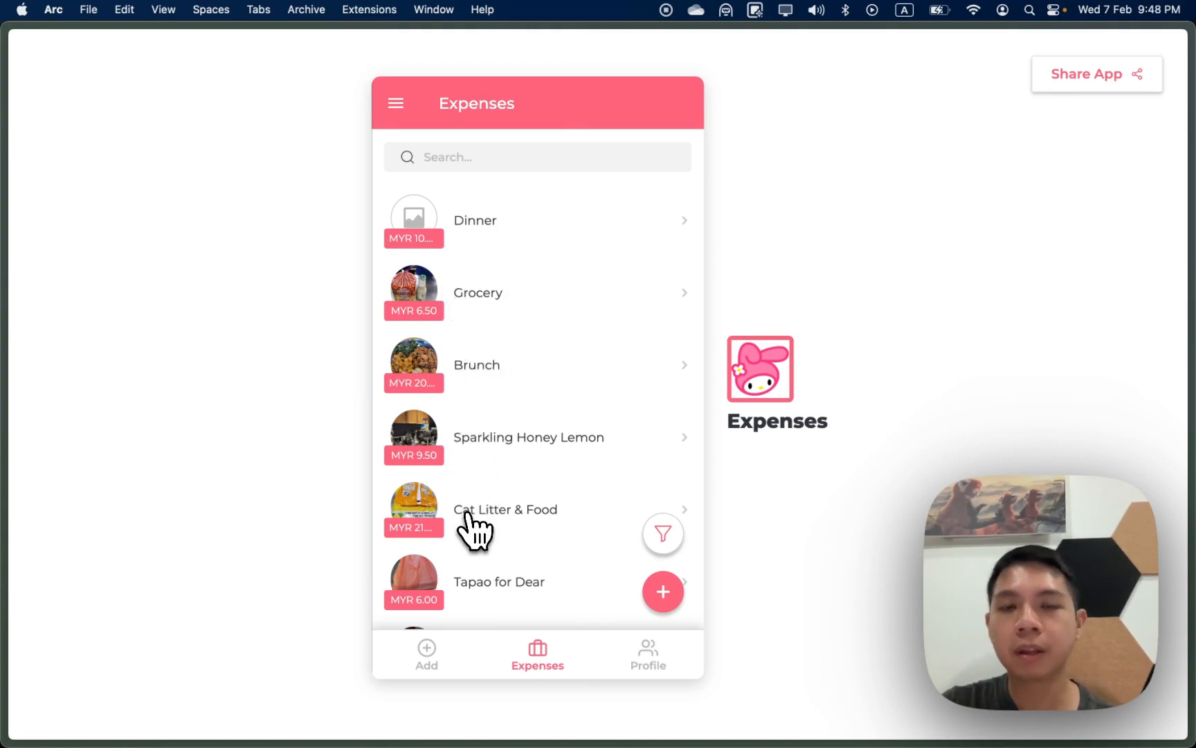
pyautogui.click(462, 448)
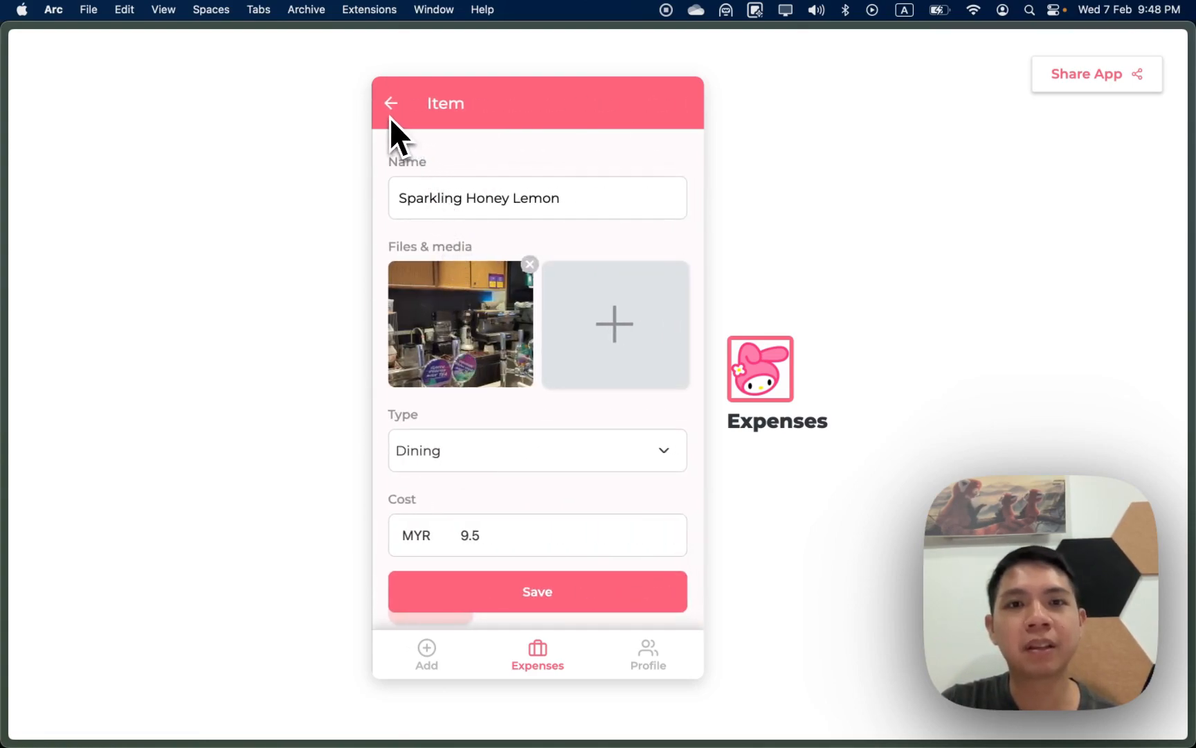
pyautogui.click(435, 306)
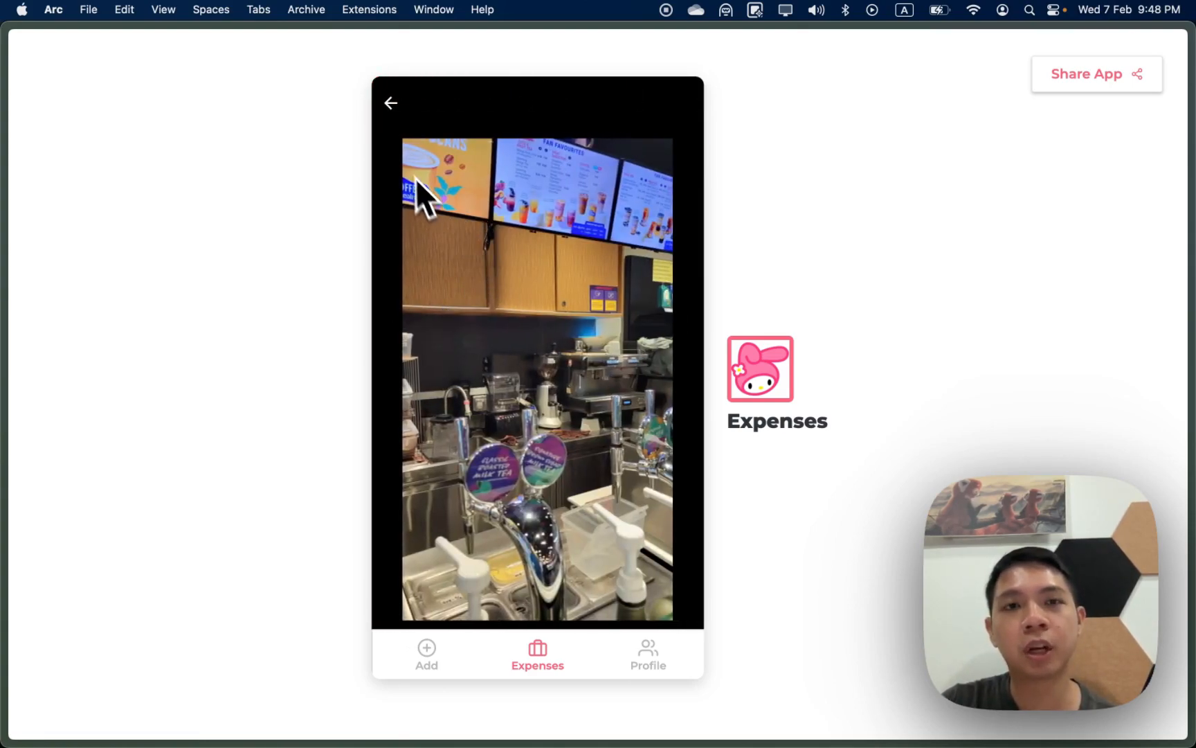
pyautogui.click(393, 104)
pyautogui.click(393, 105)
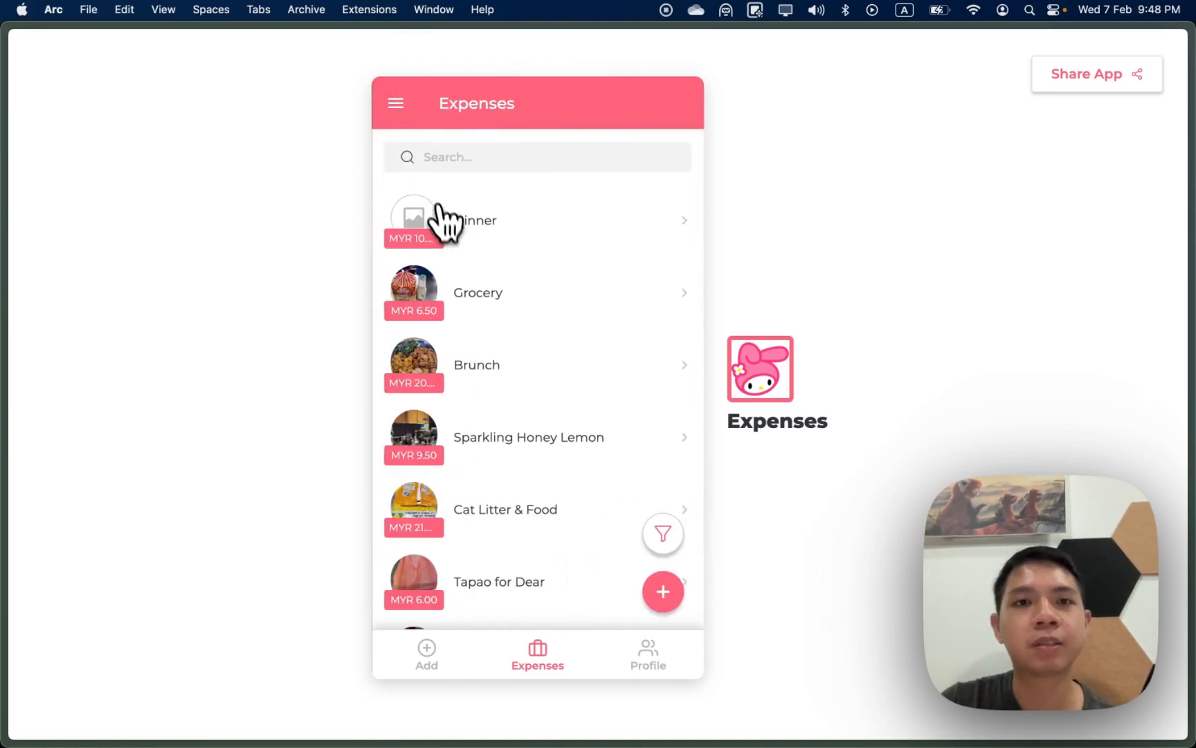
pyautogui.click(439, 357)
pyautogui.click(436, 352)
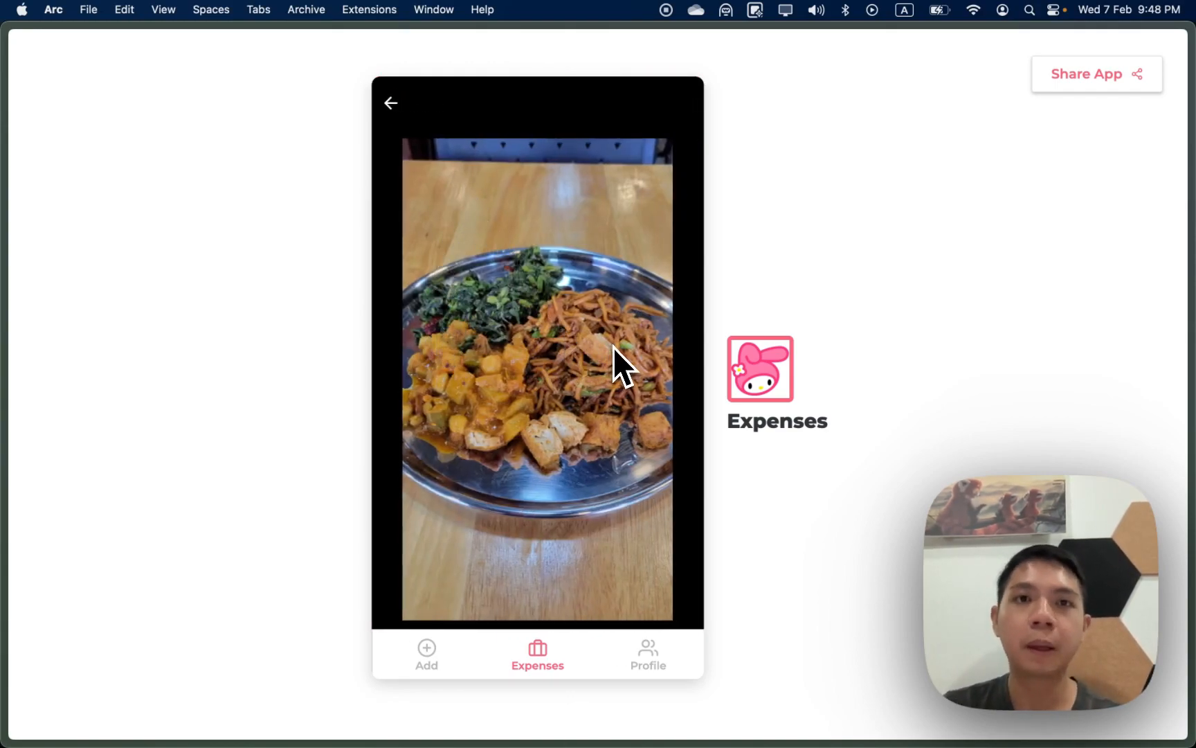
pyautogui.click(390, 106)
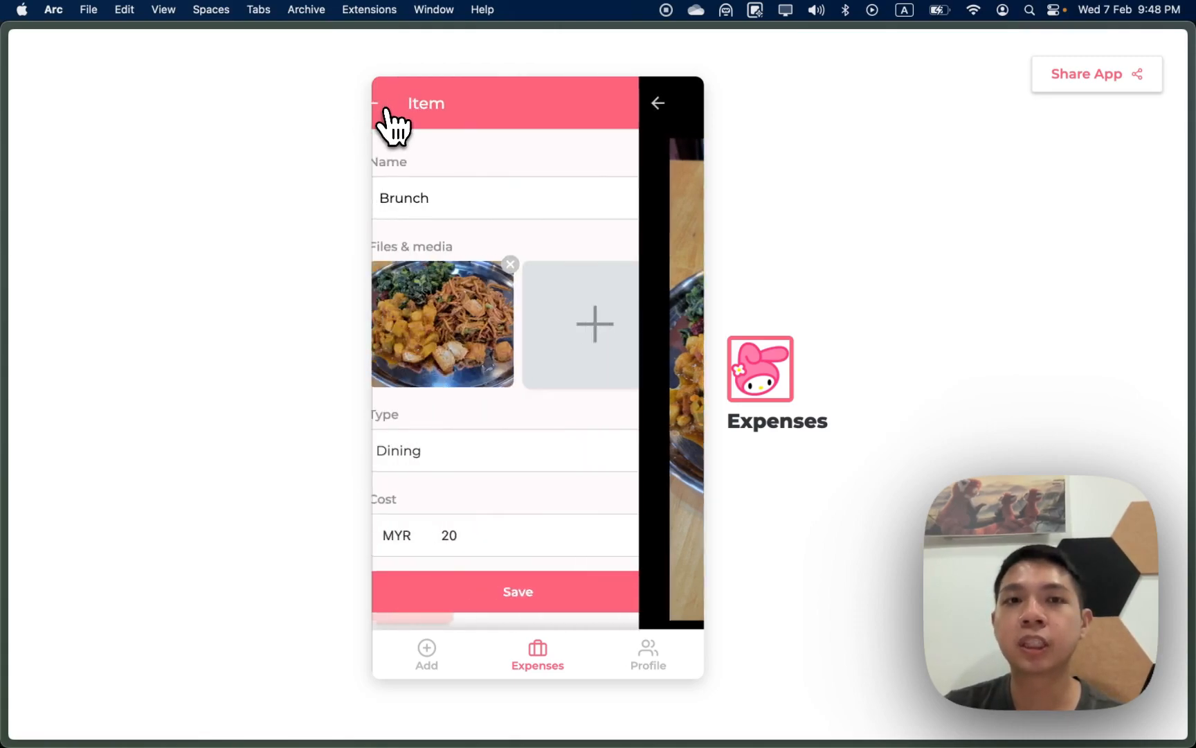
pyautogui.click(390, 105)
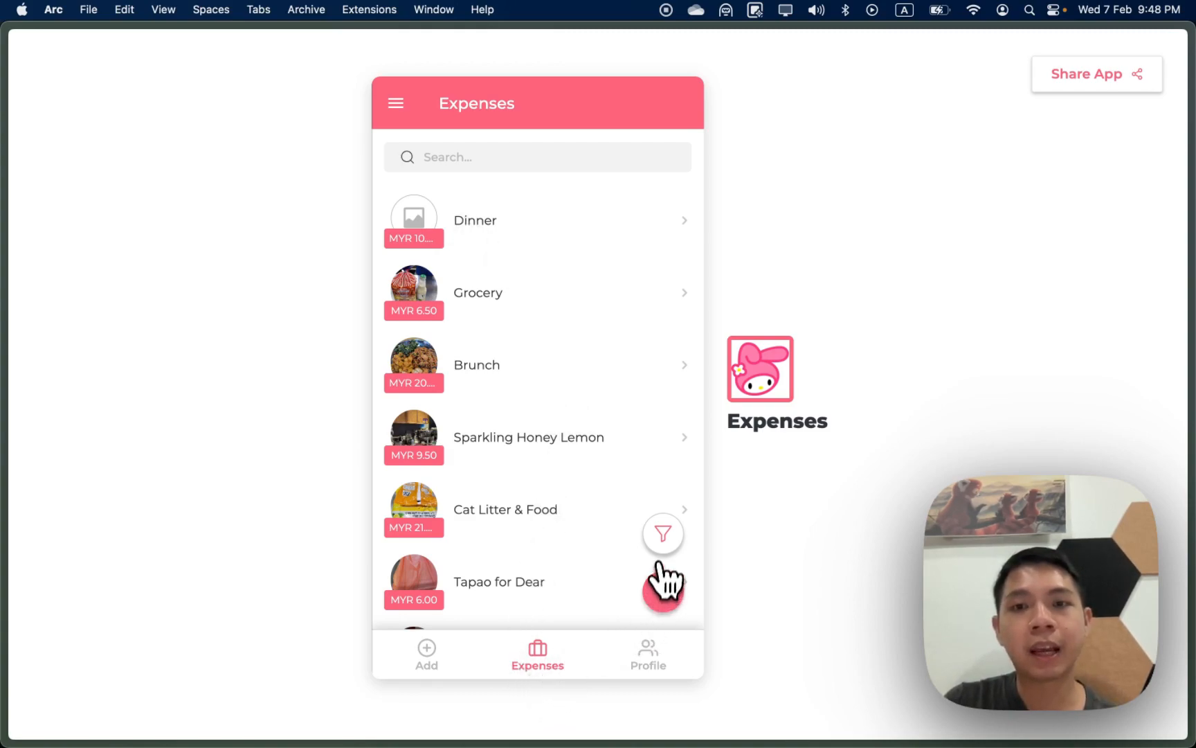
# Step: Look through the expense filter options without applying any, then go to the Profile screen
pyautogui.click(663, 534)
pyautogui.scroll(-1, 489, 484)
pyautogui.scroll(1, 494, 486)
pyautogui.click(520, 171)
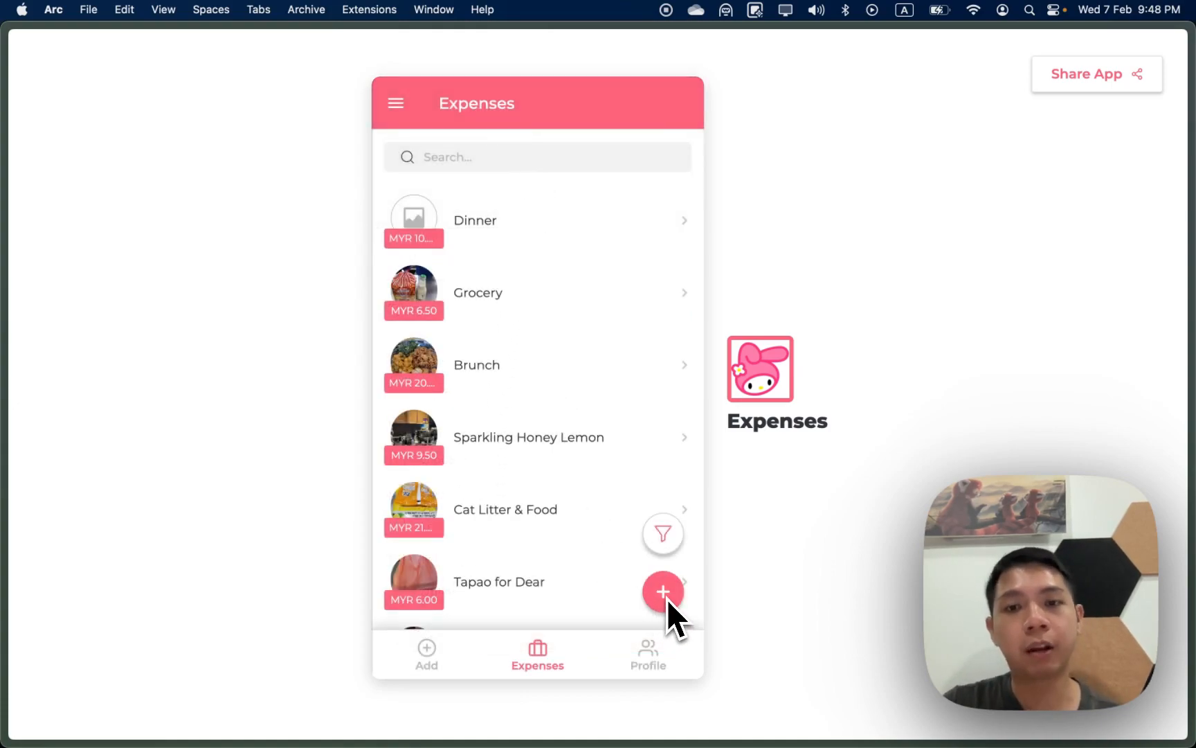
pyautogui.click(651, 654)
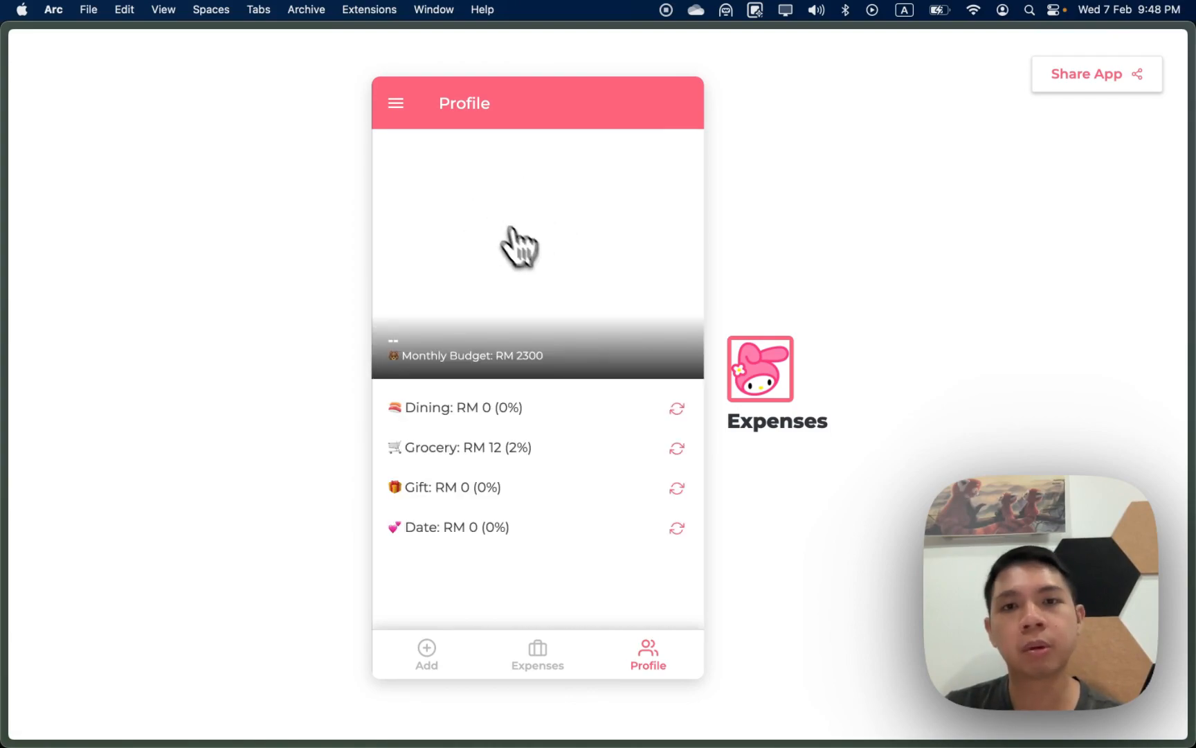
# Step: Reload the app's data from the side menu
pyautogui.click(388, 109)
pyautogui.click(492, 611)
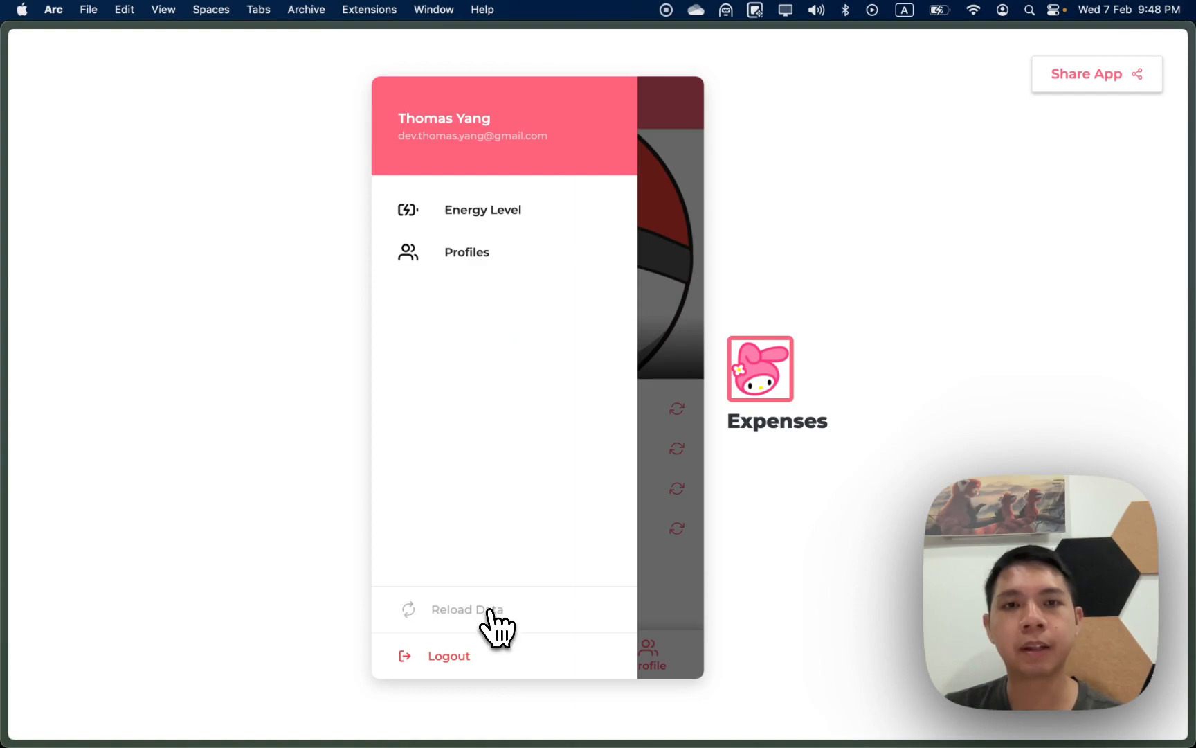
# Step: Close the side menu and scroll through Notion's Expense Tracker (Notion App) page
pyautogui.click(677, 320)
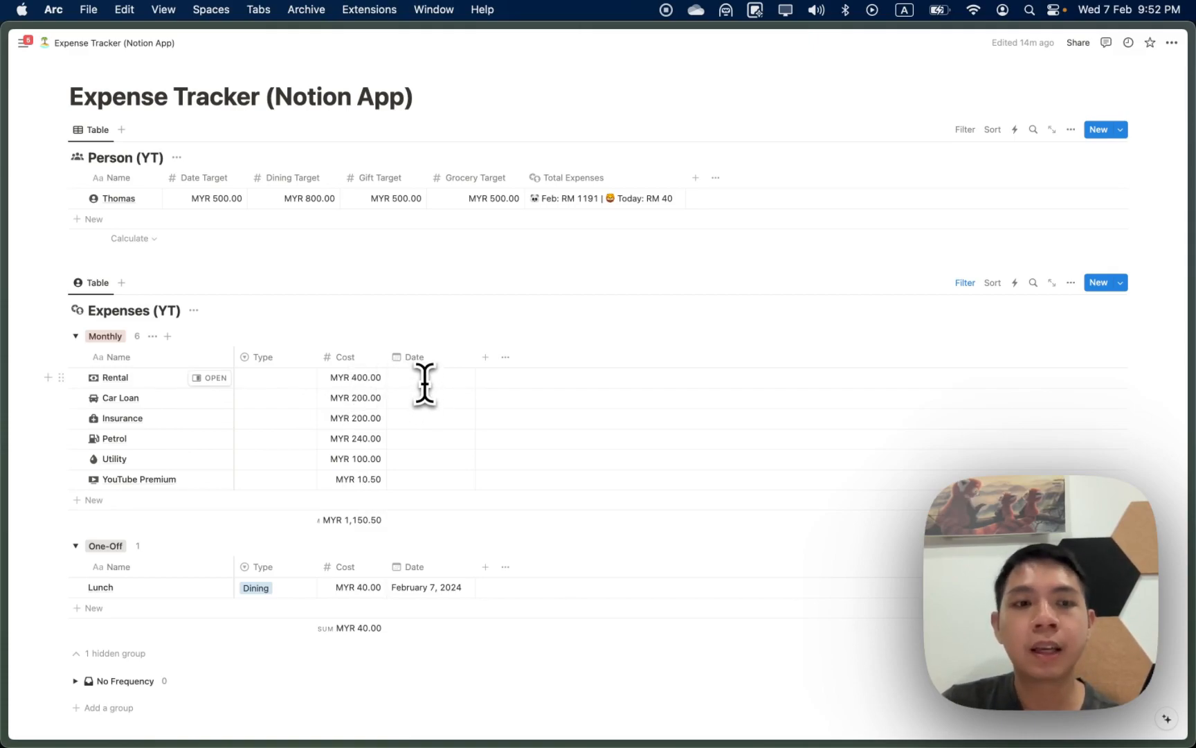
pyautogui.scroll(-1, 170, 558)
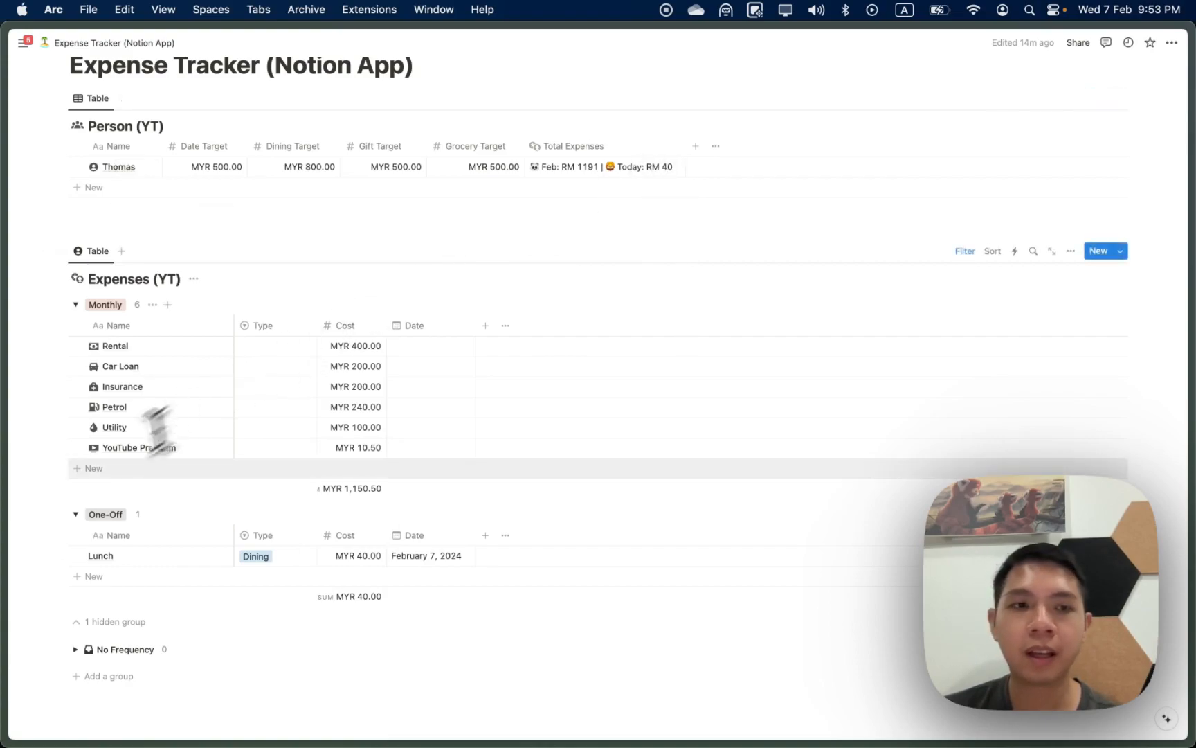
# Step: Add a One-Off row named 'Dinner' with type Dining and cost 30
pyautogui.click(162, 576)
pyautogui.write('Dinner')
pyautogui.press('Tab')
pyautogui.press('Return')
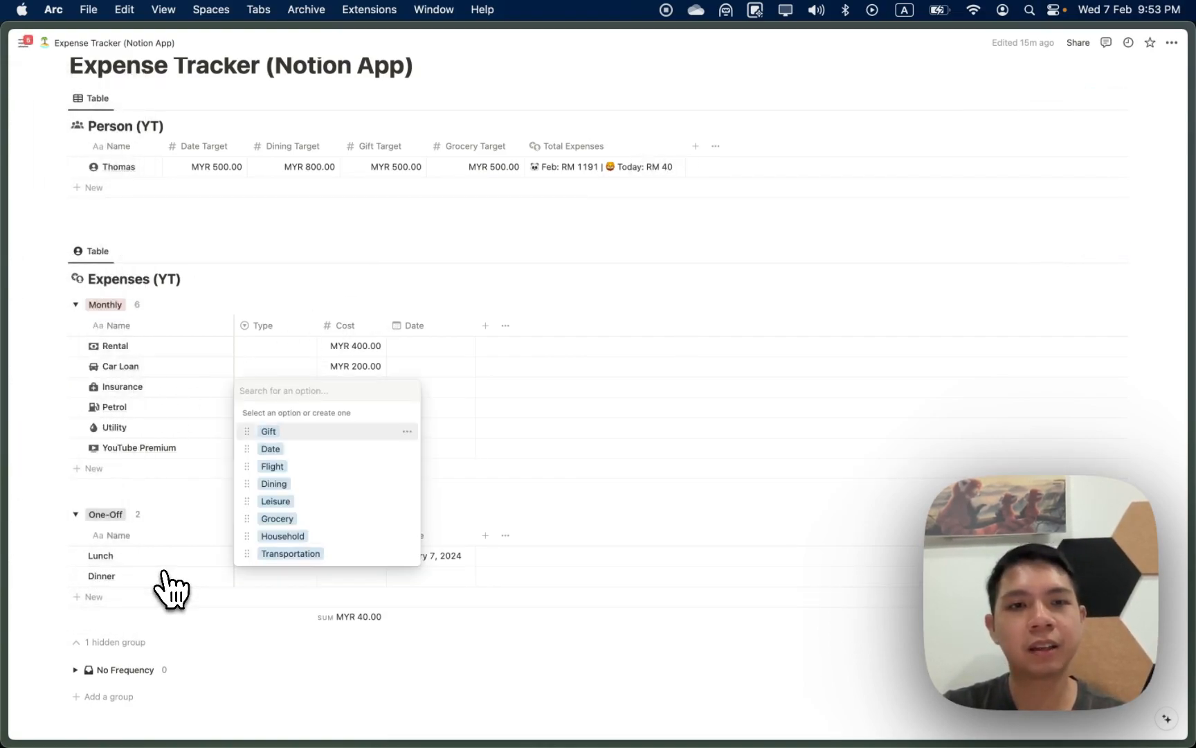
pyautogui.write('Dini')
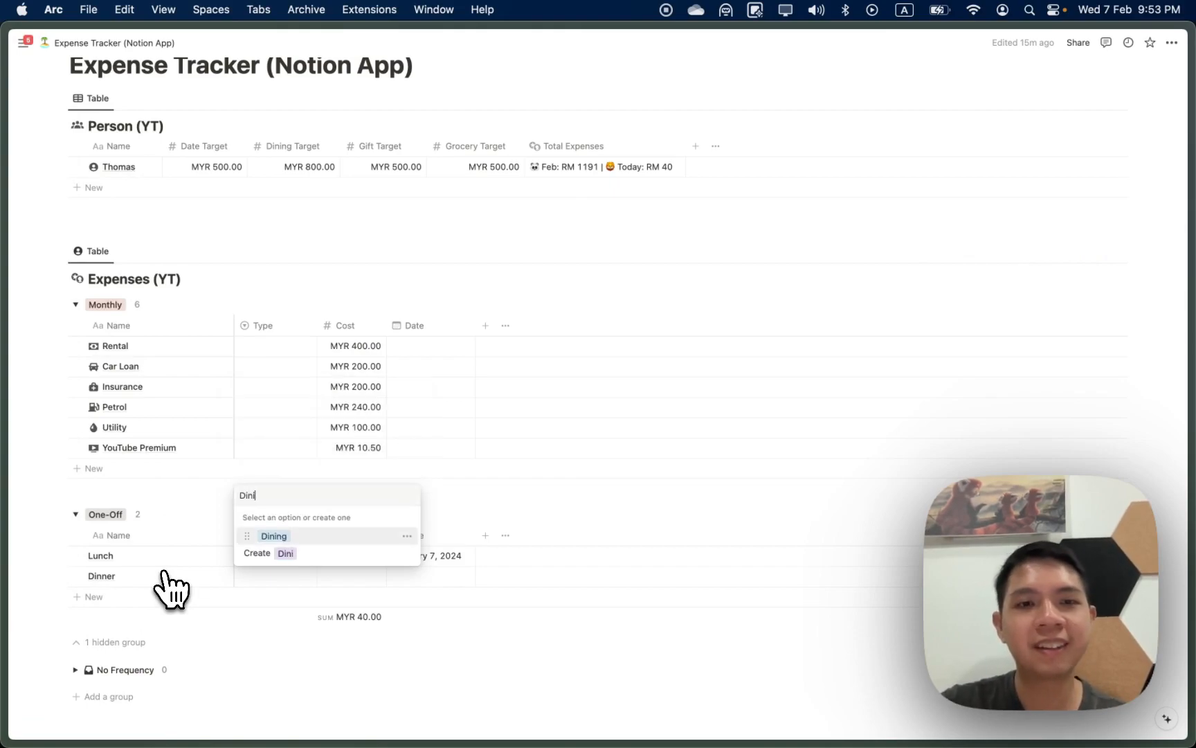
pyautogui.click(267, 538)
pyautogui.click(348, 578)
pyautogui.write('30')
pyautogui.press('Return')
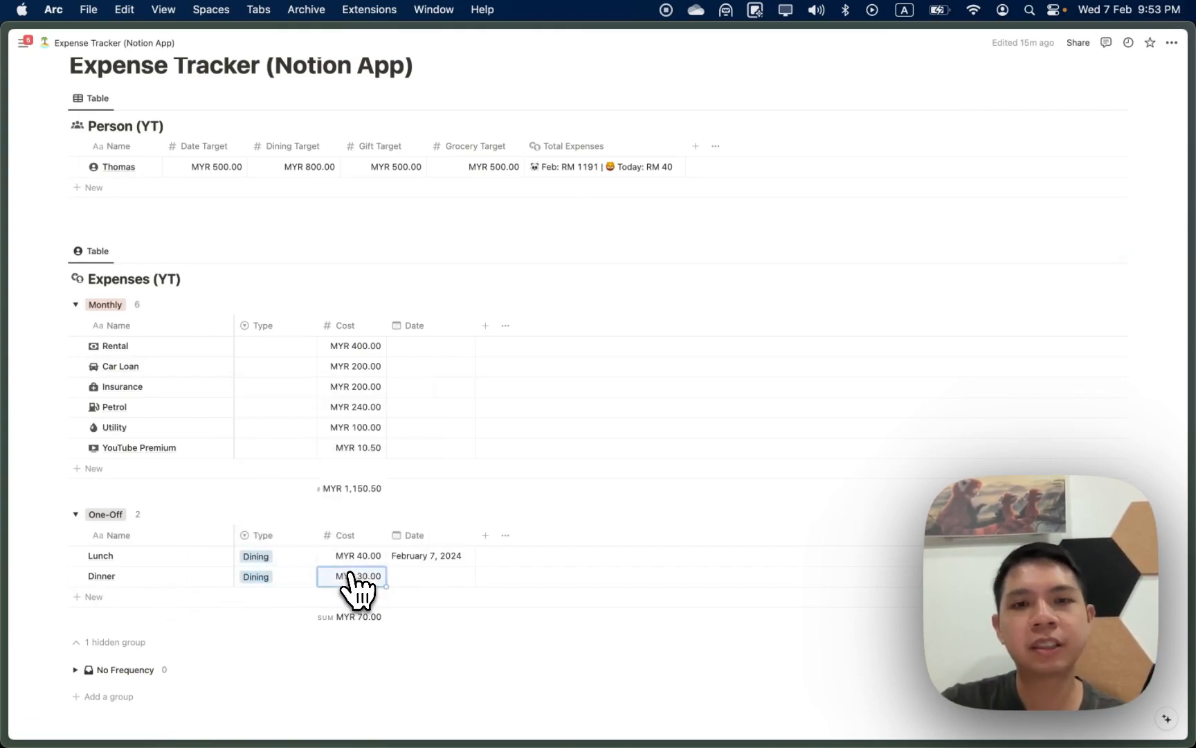
# Step: Set the Dinner row's date to February 7, 2024
pyautogui.press('Right')
pyautogui.press('Return')
pyautogui.press('Return')
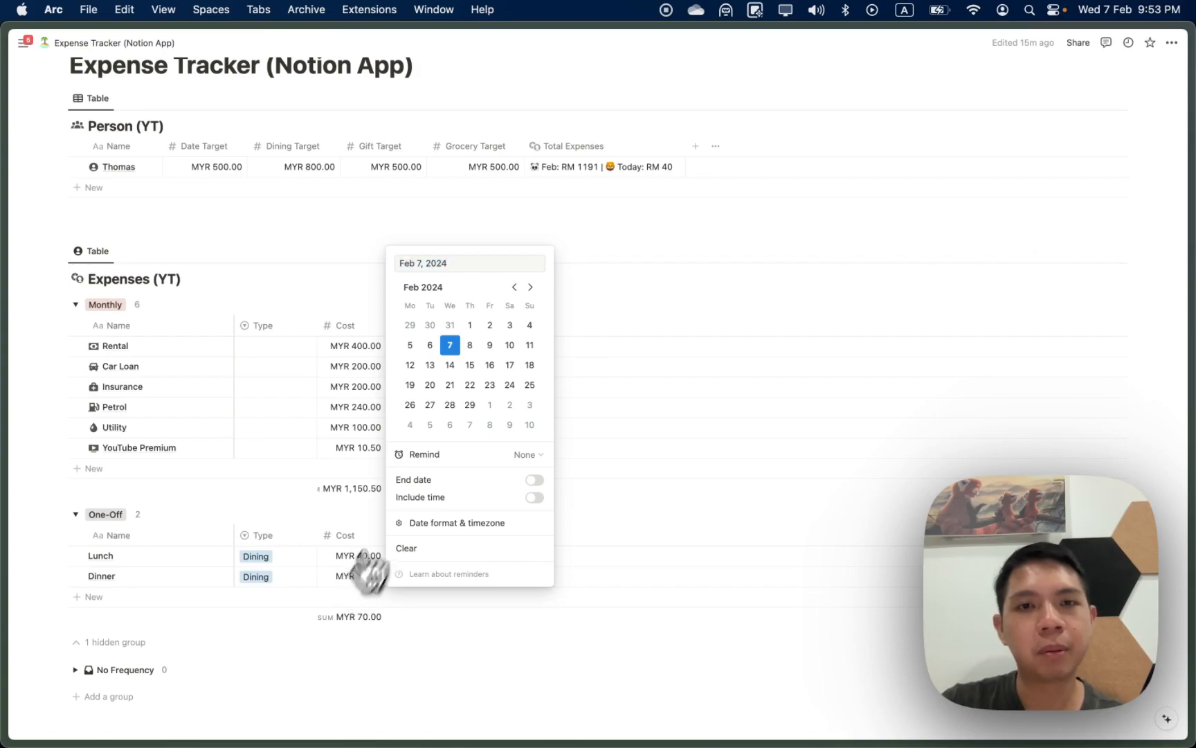
pyautogui.click(430, 345)
pyautogui.click(628, 334)
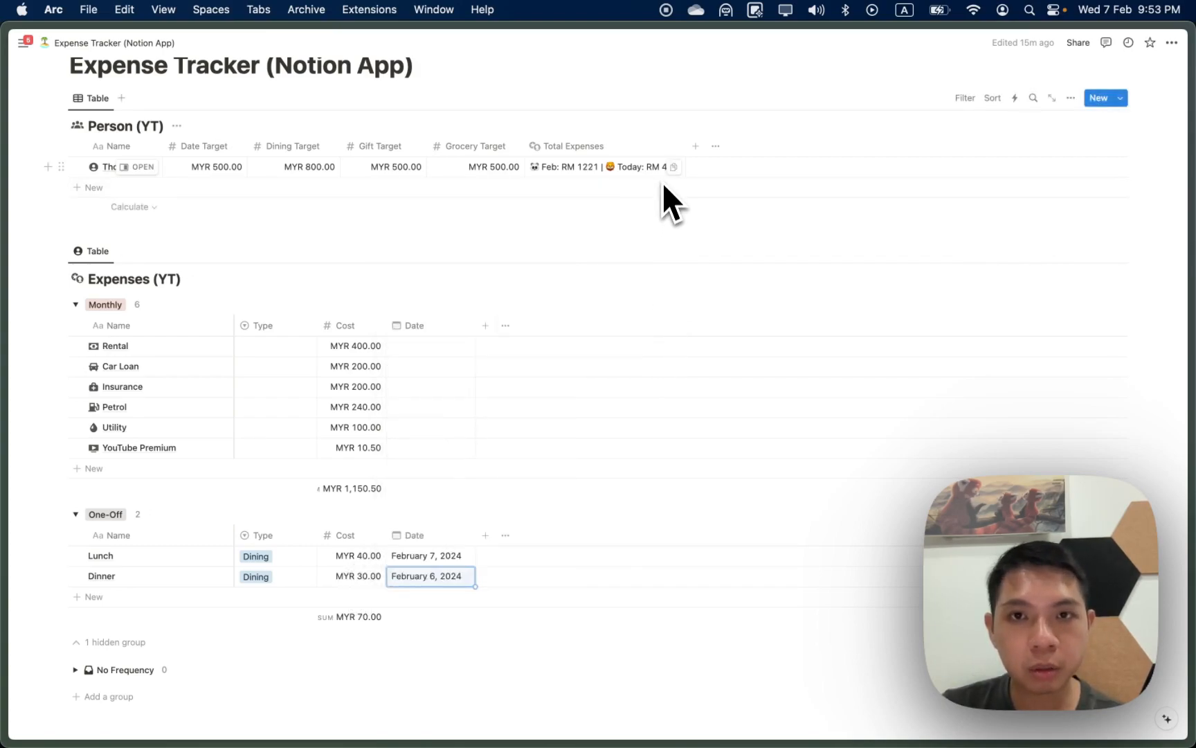
pyautogui.click(443, 576)
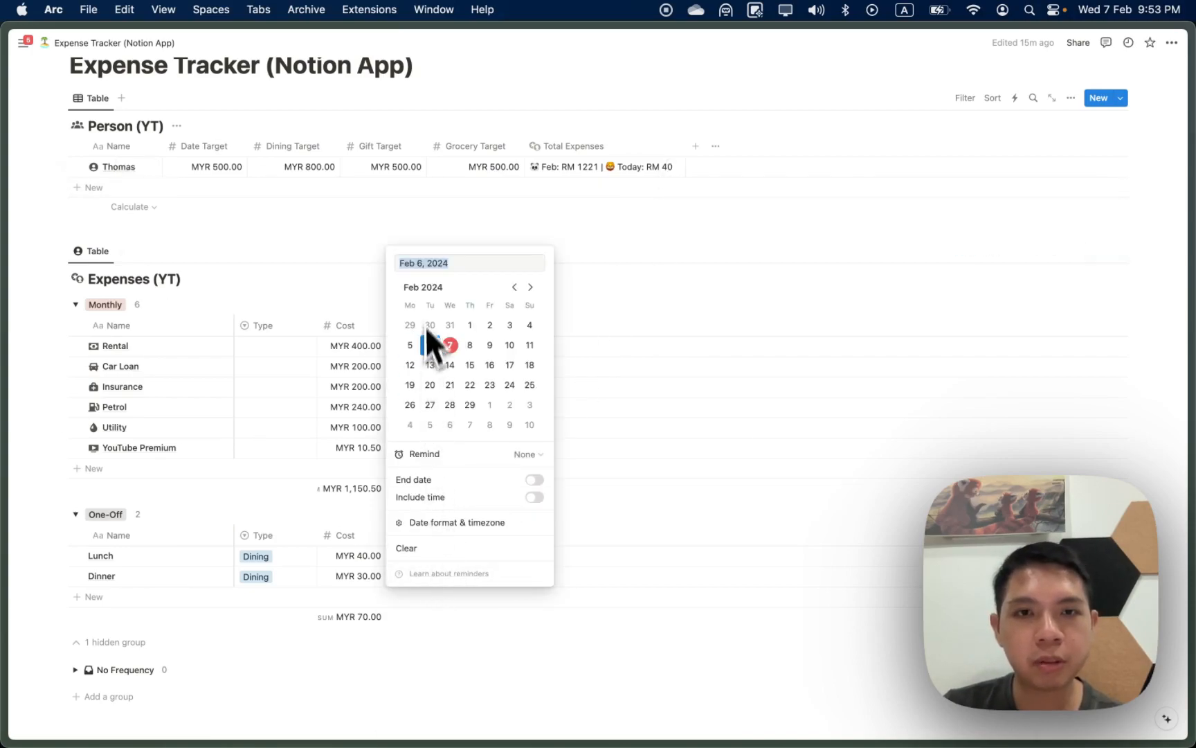
pyautogui.click(450, 345)
pyautogui.click(582, 339)
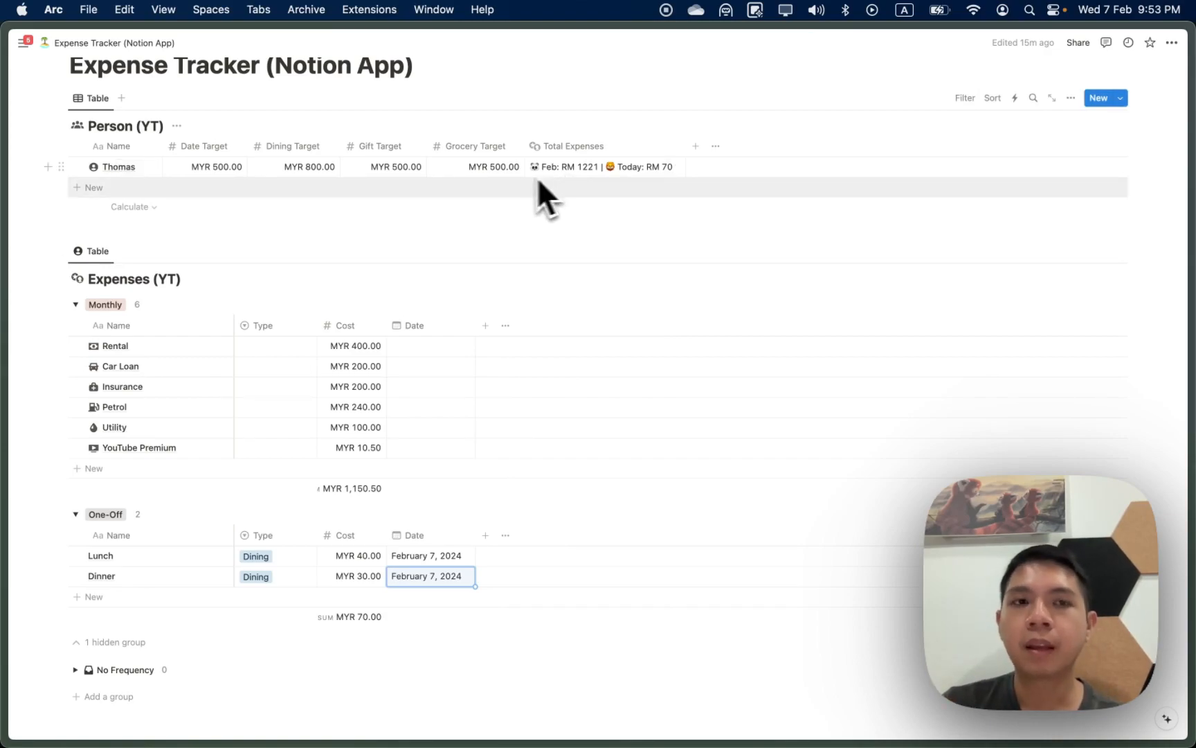
# Step: Peek at the Rental expense record and close it again
pyautogui.click(210, 346)
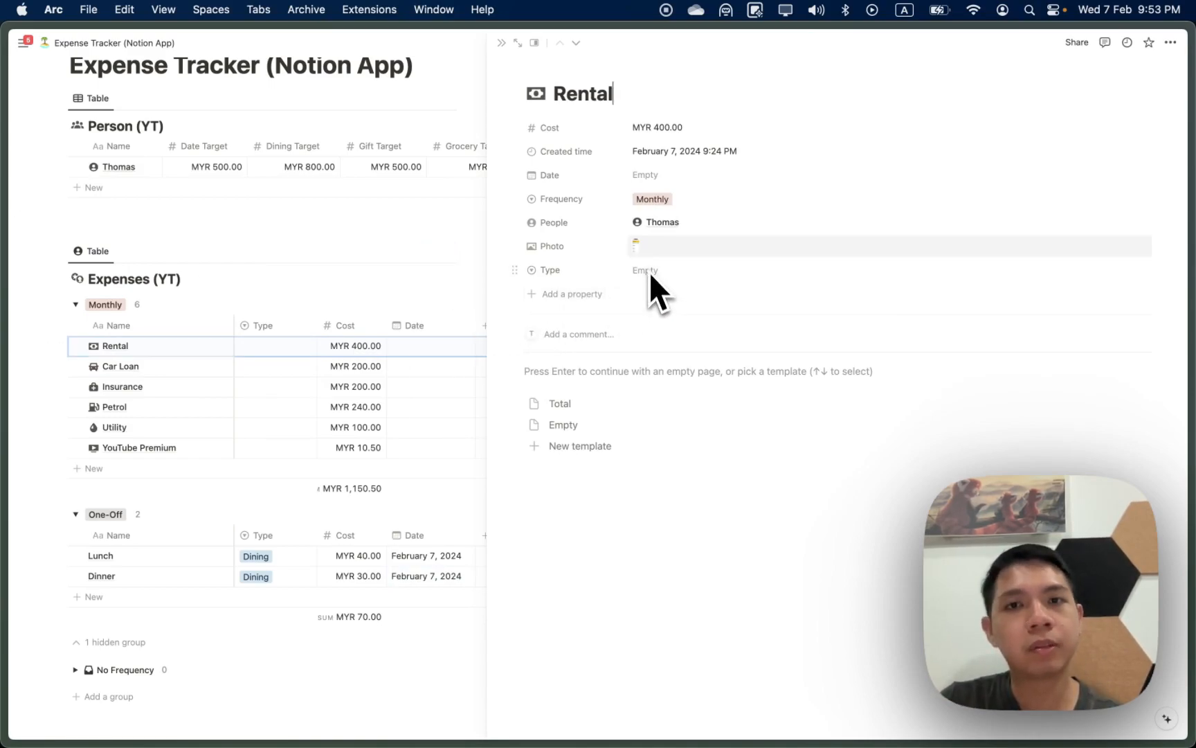
pyautogui.press('Escape')
pyautogui.scroll(4, 398, 374)
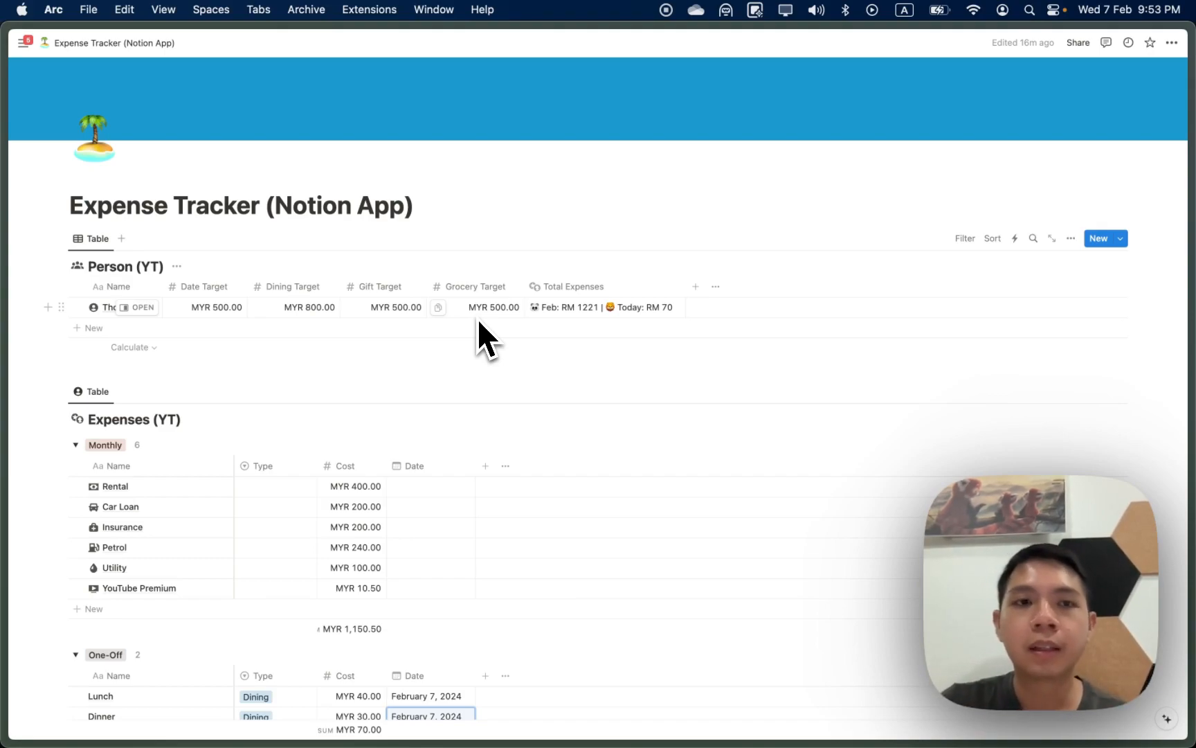
# Step: Inspect the person record's Current Expenses and Gift formulas, then close the side peek
pyautogui.click(140, 307)
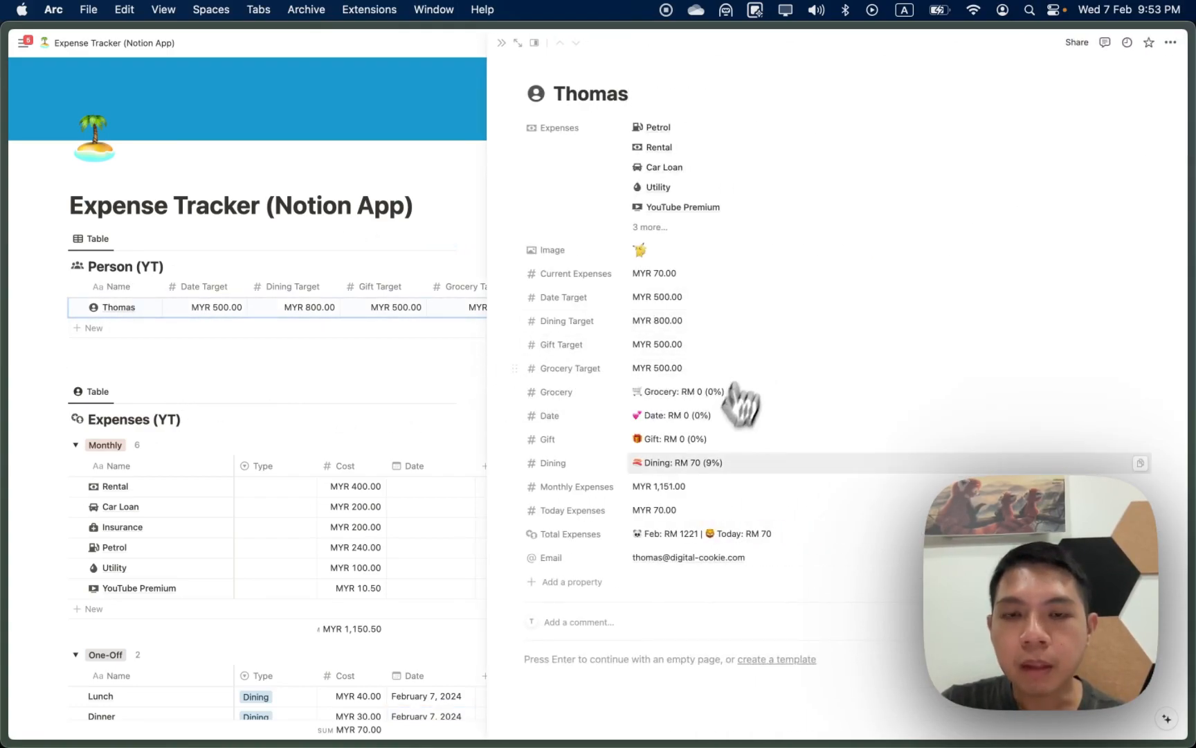
pyautogui.click(667, 275)
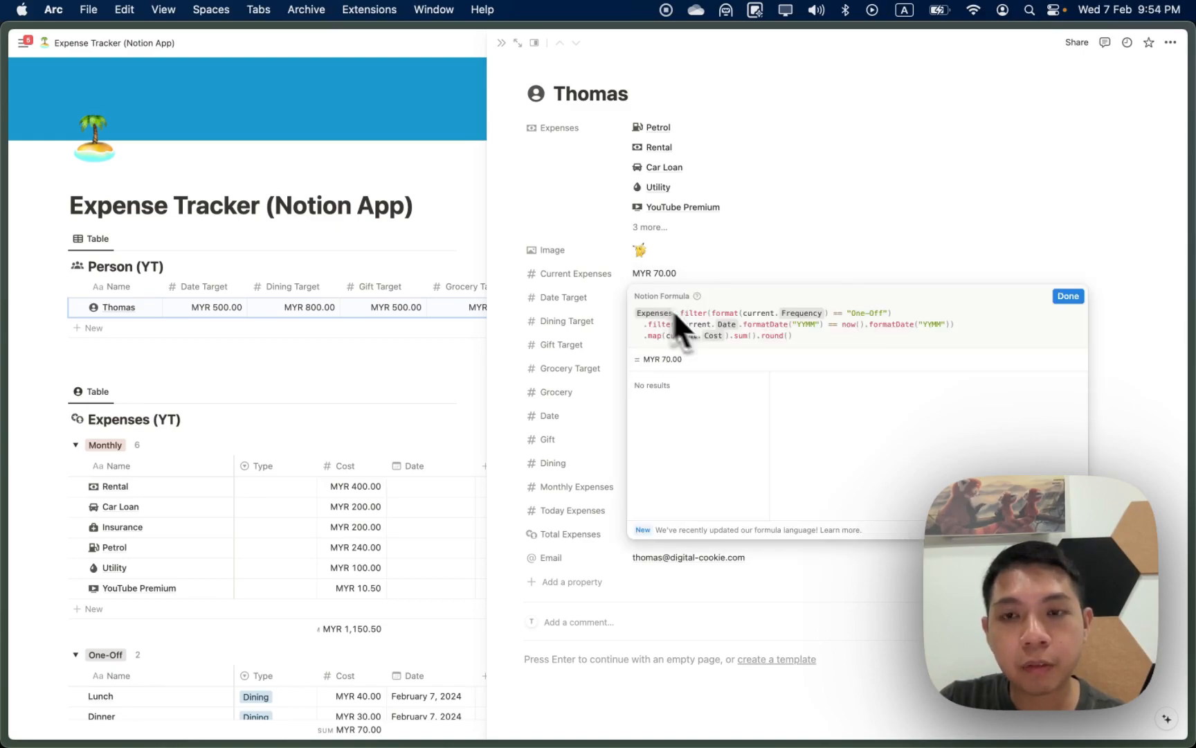
pyautogui.click(607, 312)
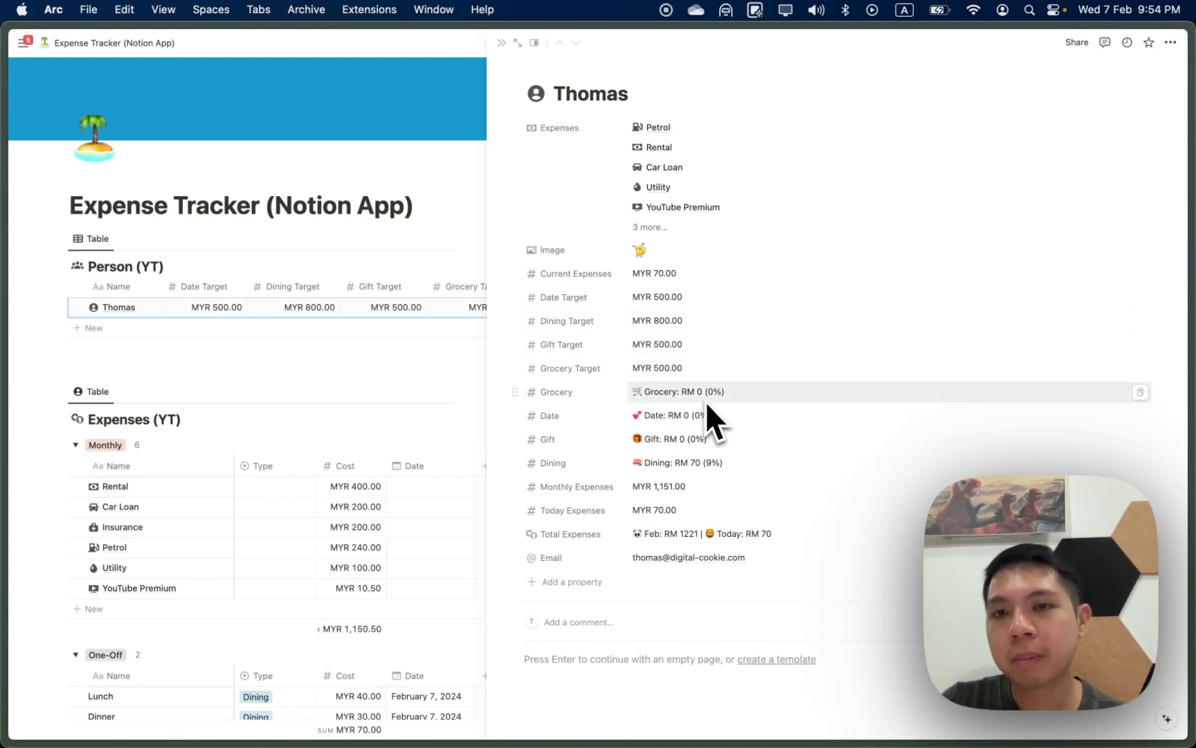
pyautogui.click(700, 441)
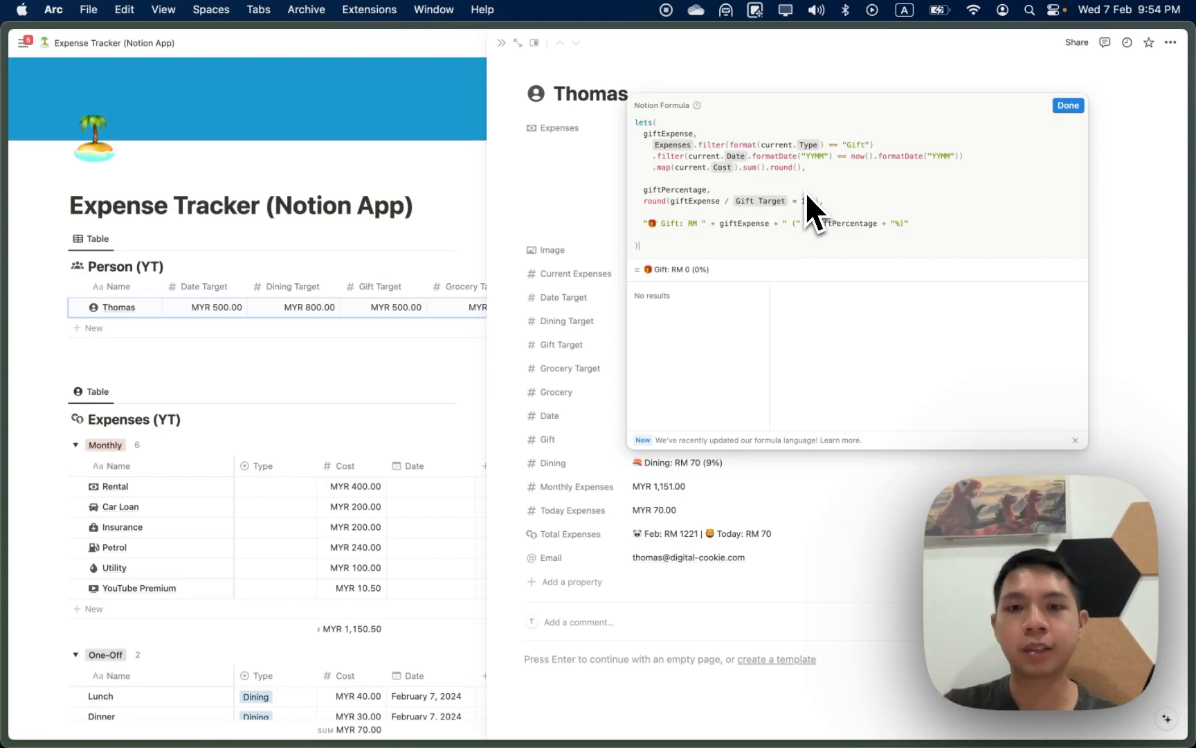
pyautogui.click(570, 362)
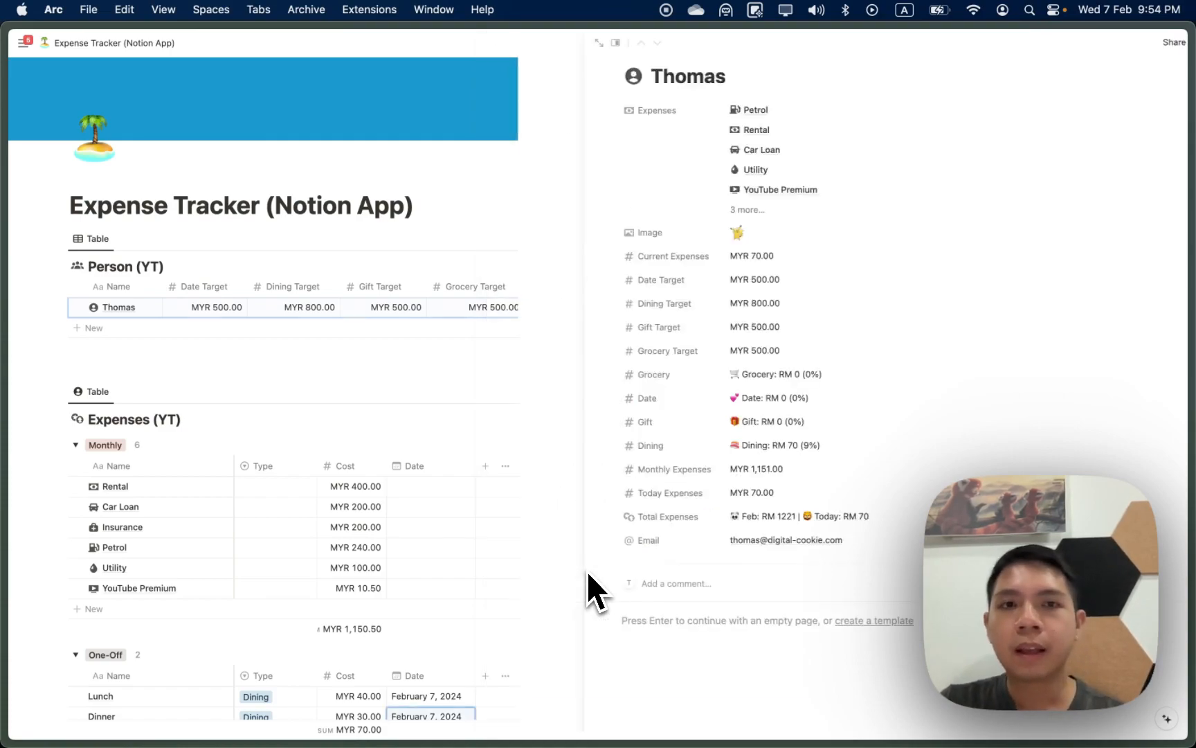
pyautogui.press('Escape')
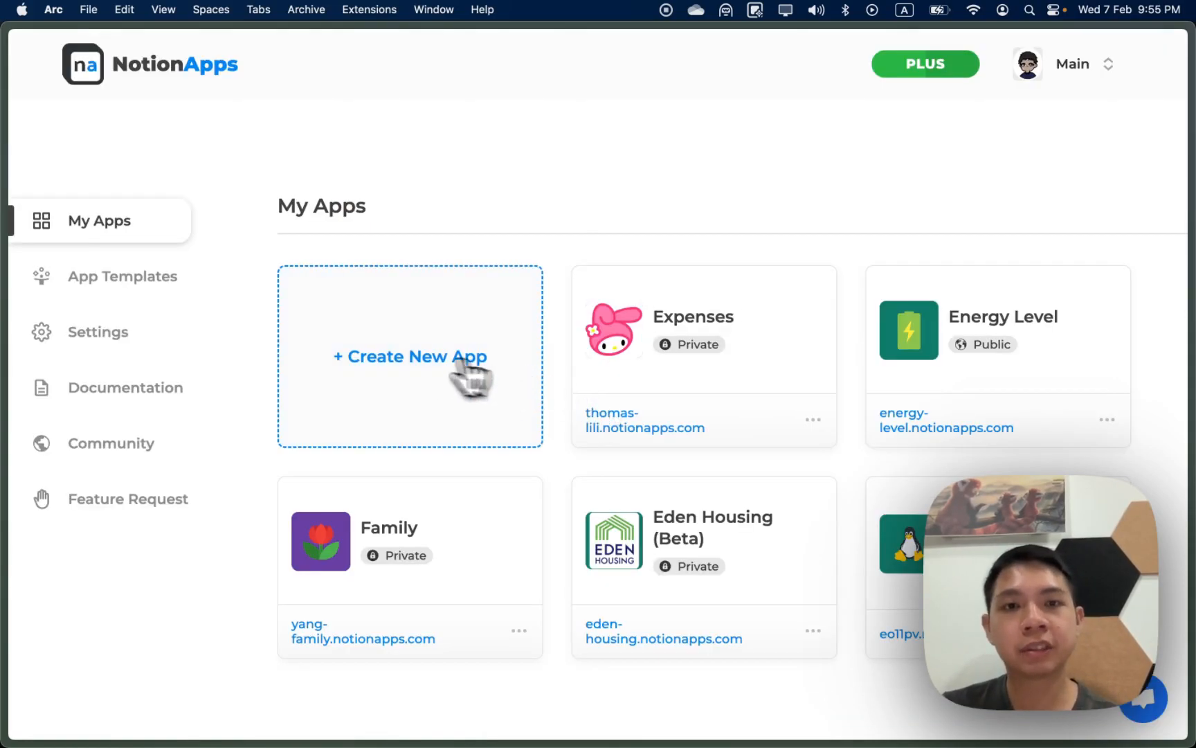
# Step: Build a new app from the Expenses (YT) and Person (YT) databases
pyautogui.click(391, 349)
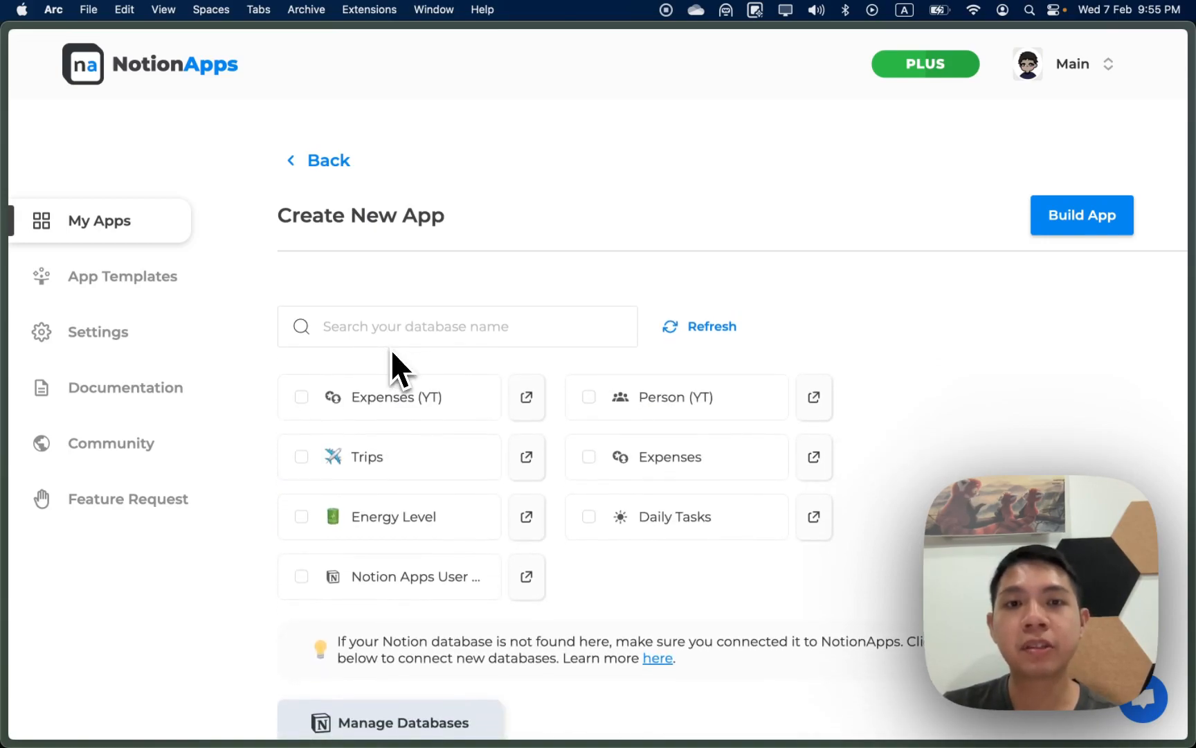
pyautogui.click(376, 404)
pyautogui.click(639, 475)
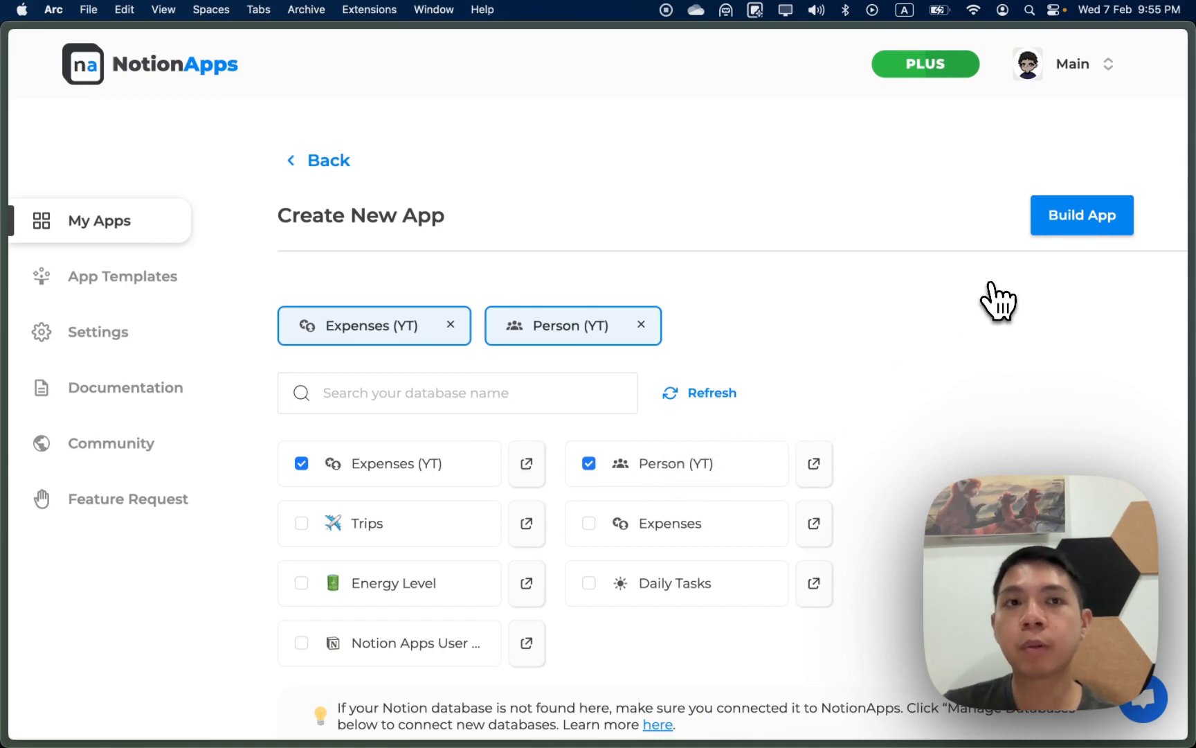
pyautogui.click(1067, 229)
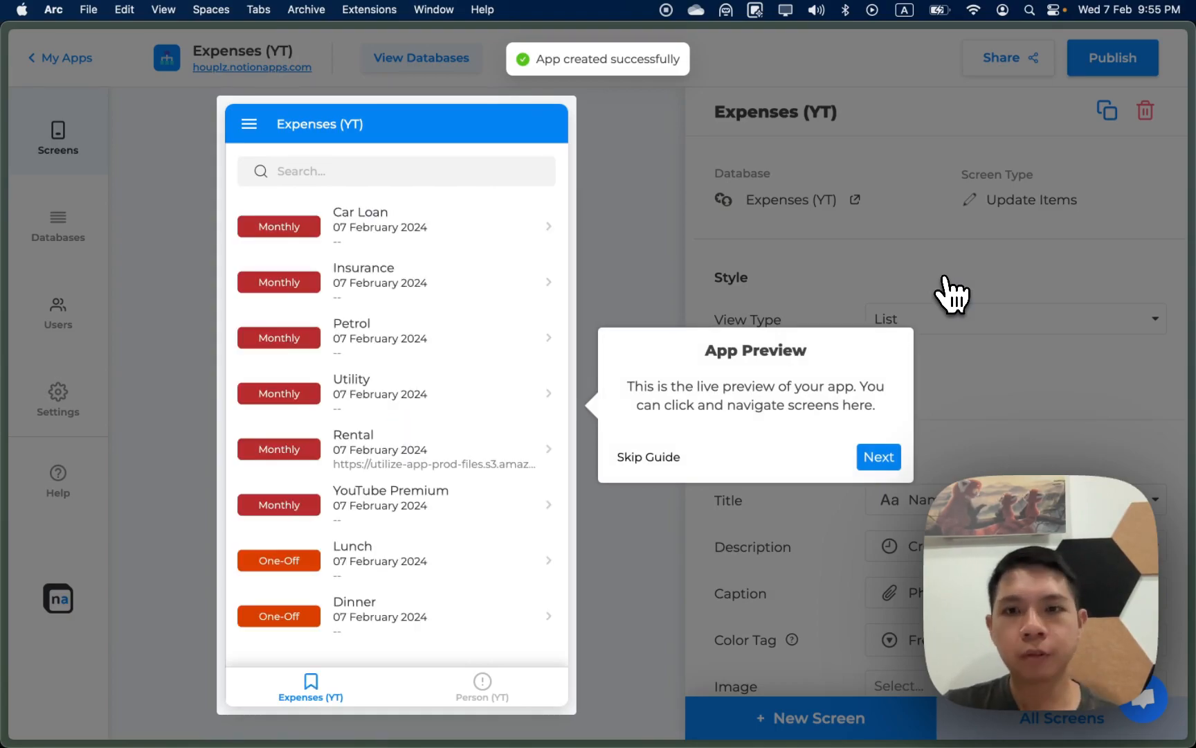
# Step: Skip the app preview tour and delete the Expenses (YT) screen
pyautogui.click(652, 465)
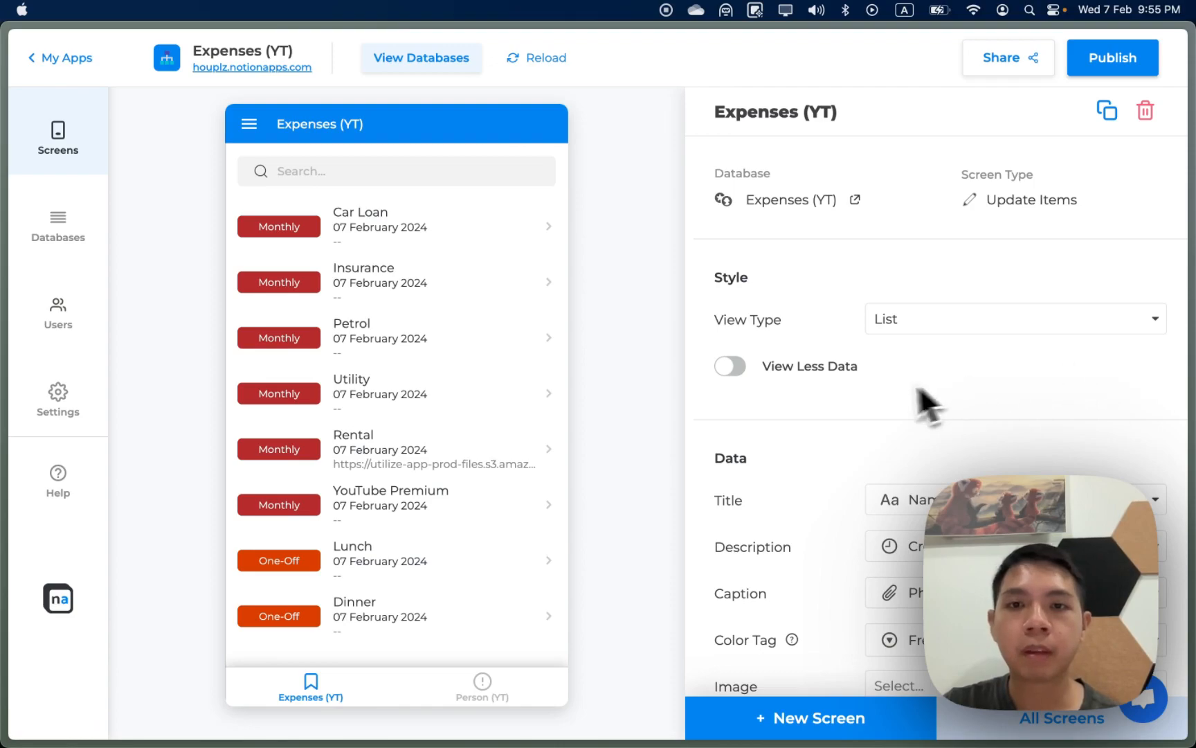
pyautogui.click(621, 423)
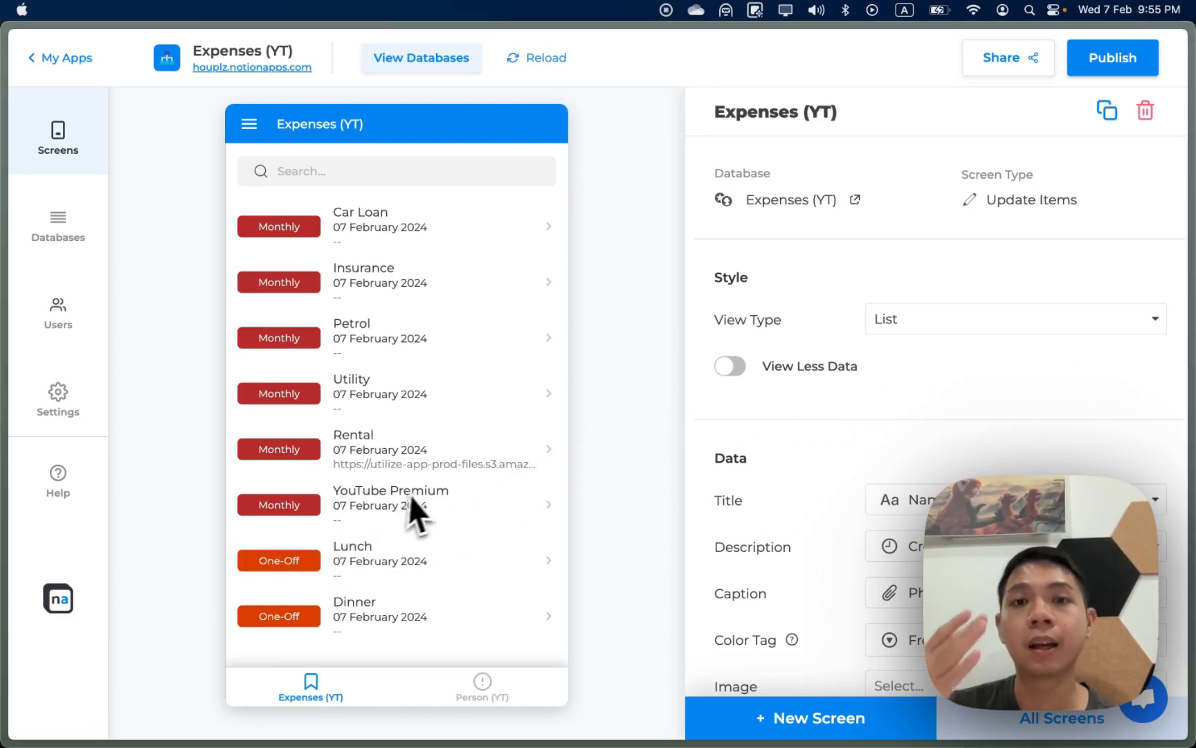
pyautogui.click(626, 487)
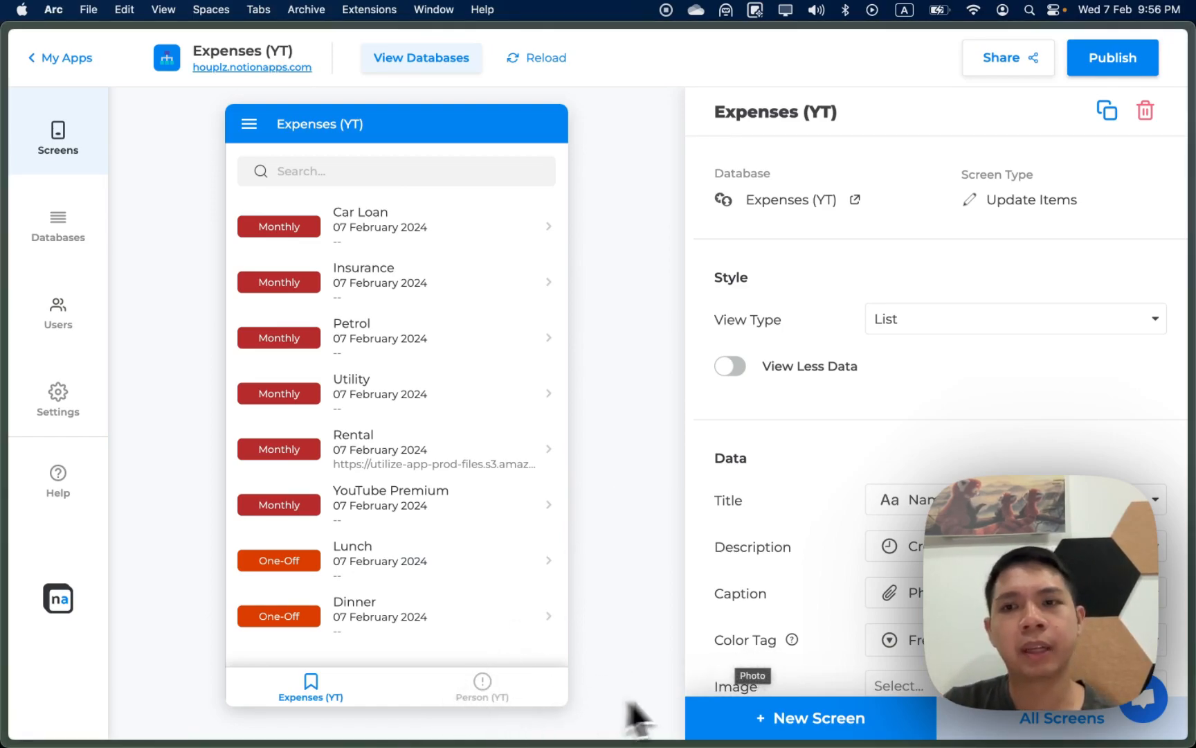
pyautogui.click(1036, 717)
pyautogui.click(1028, 291)
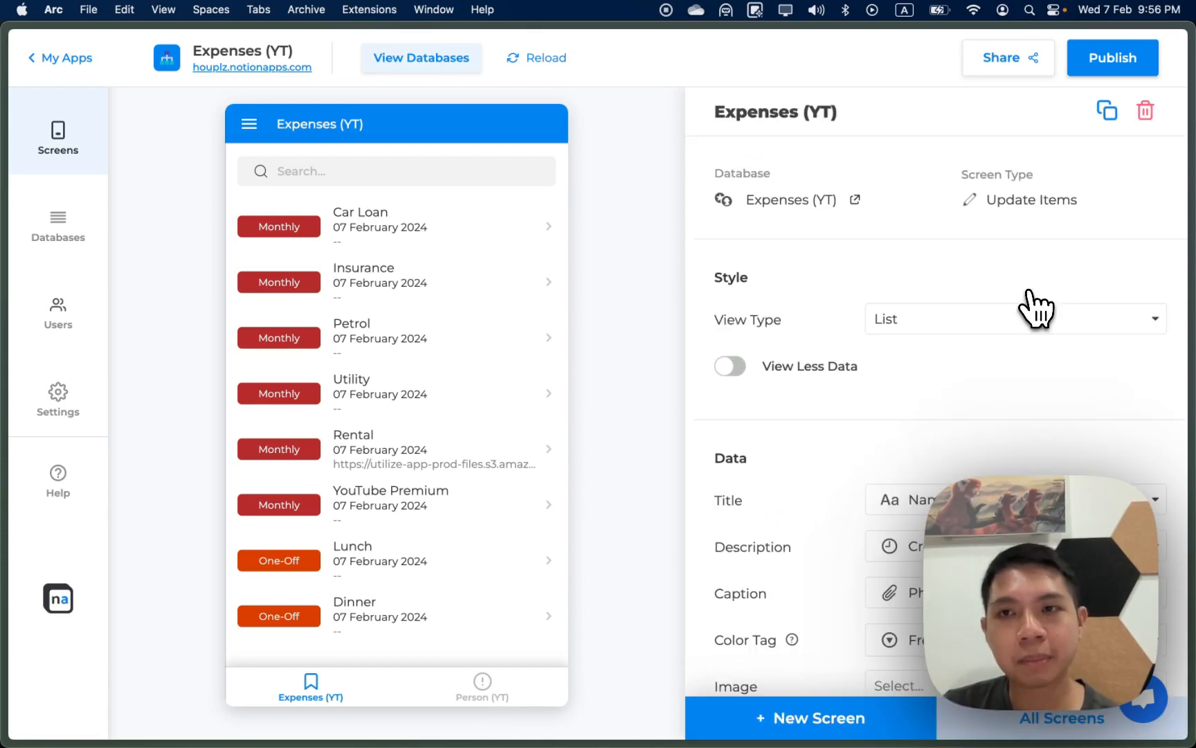
pyautogui.click(1146, 112)
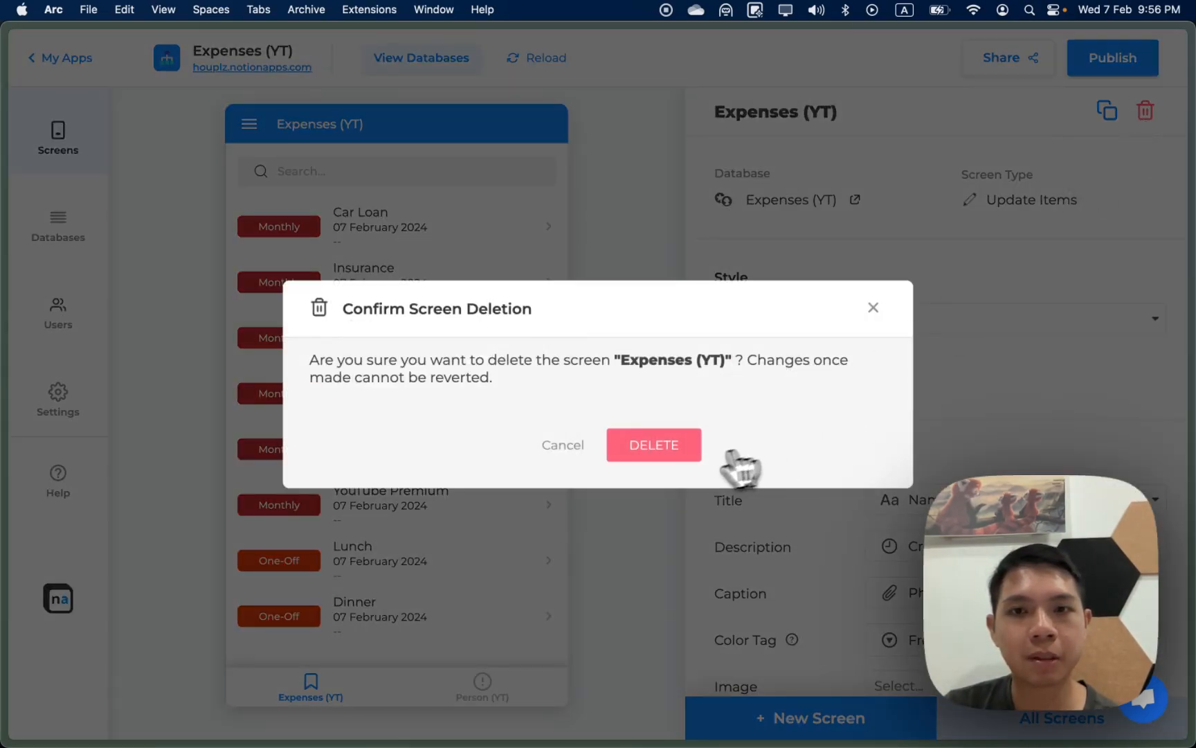
pyautogui.click(686, 447)
# Step: Delete the Person (YT) screen and begin adding a new screen
pyautogui.click(1024, 718)
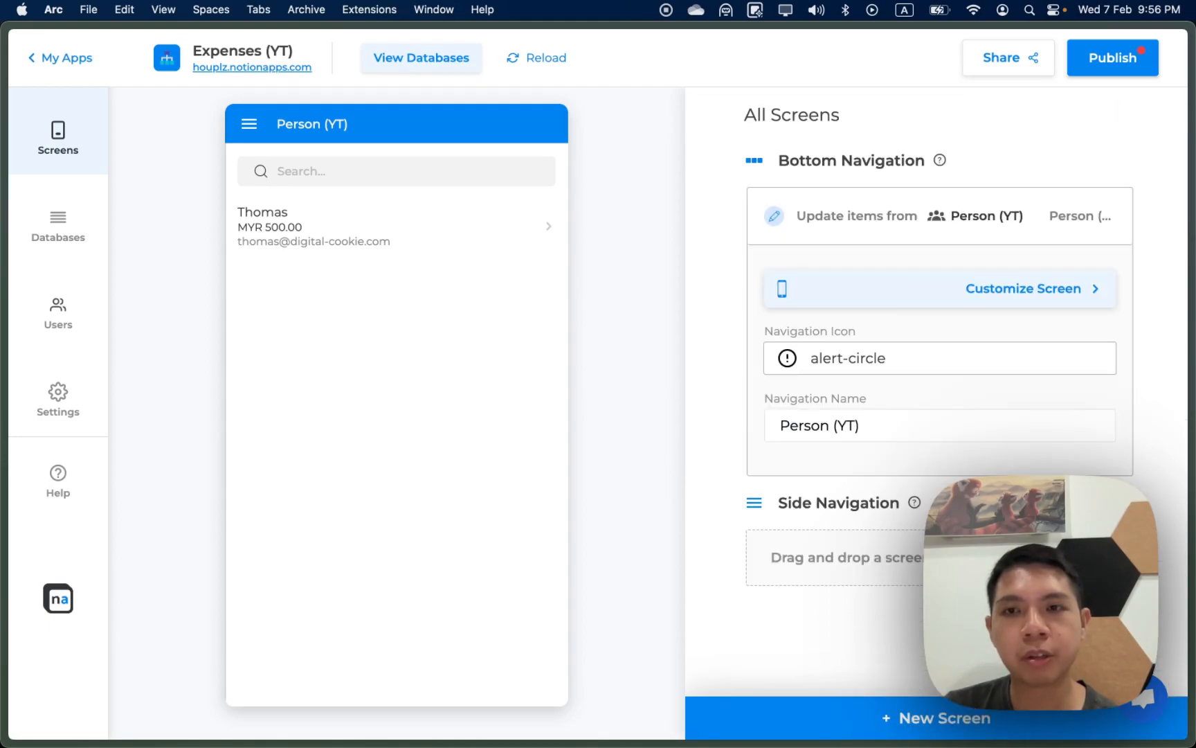
pyautogui.click(1049, 291)
pyautogui.click(1145, 111)
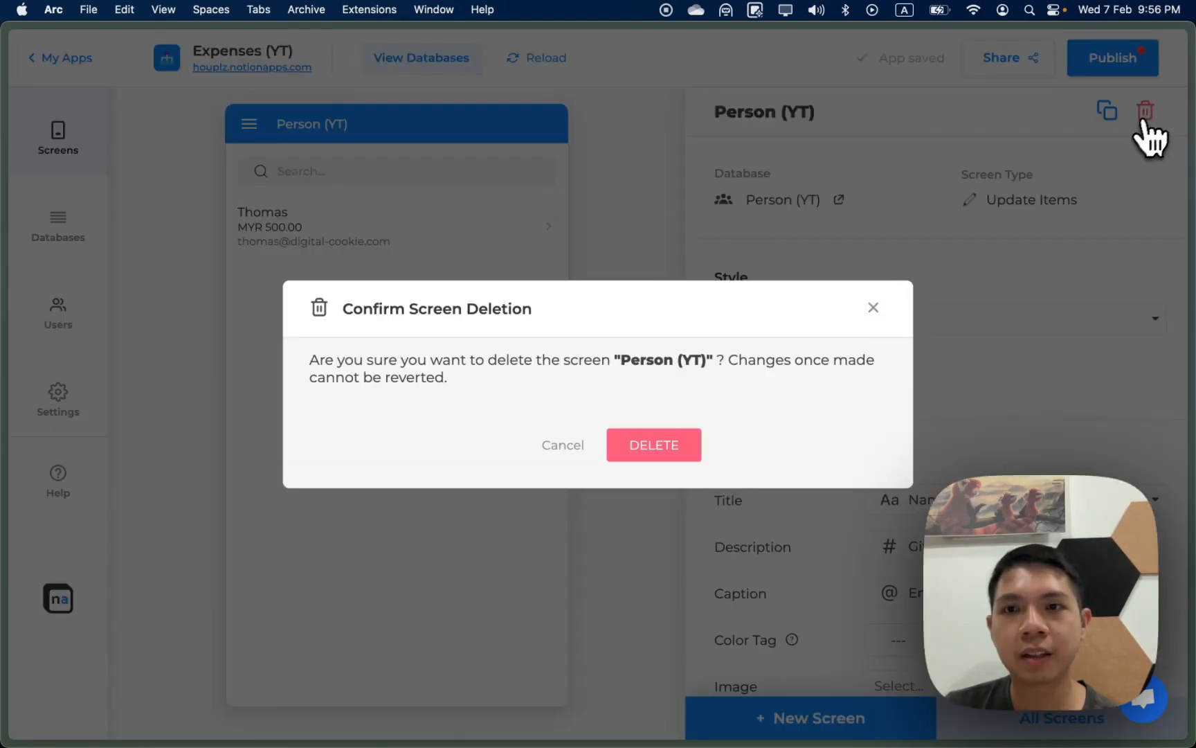
pyautogui.click(682, 445)
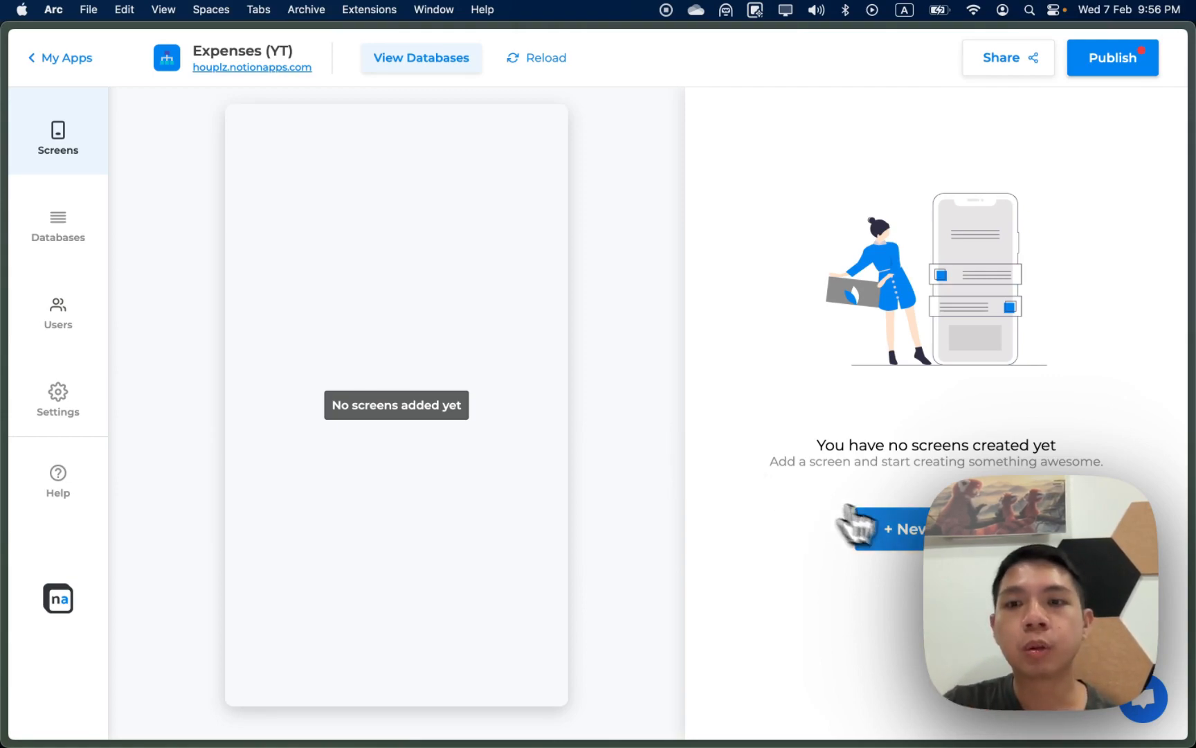
pyautogui.click(895, 530)
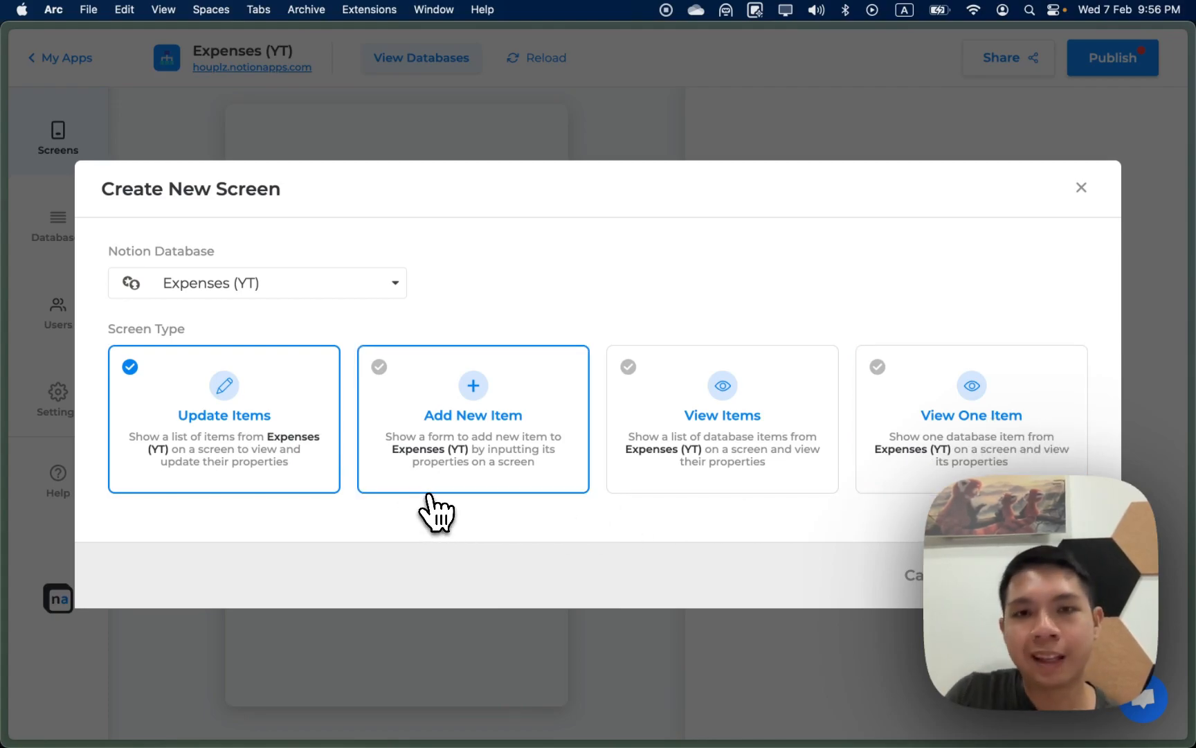
# Step: Create an Add New Item form screen for the Expenses (YT) database
pyautogui.click(475, 478)
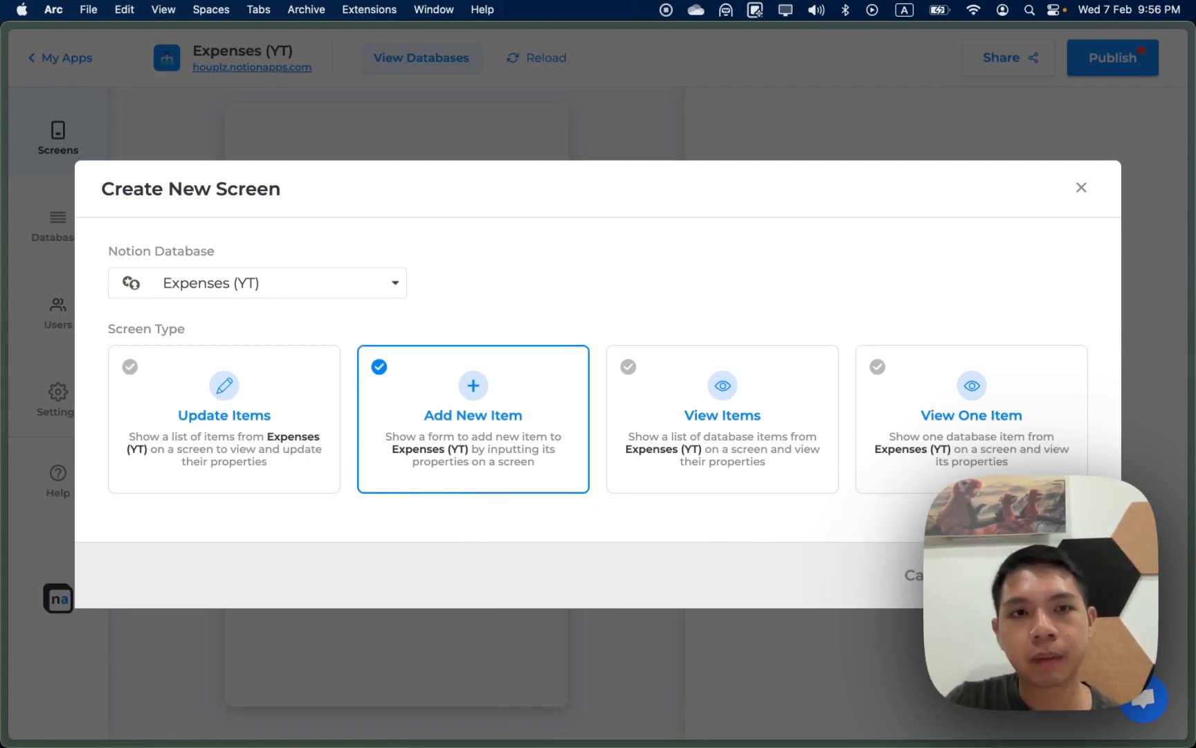
pyautogui.click(1033, 575)
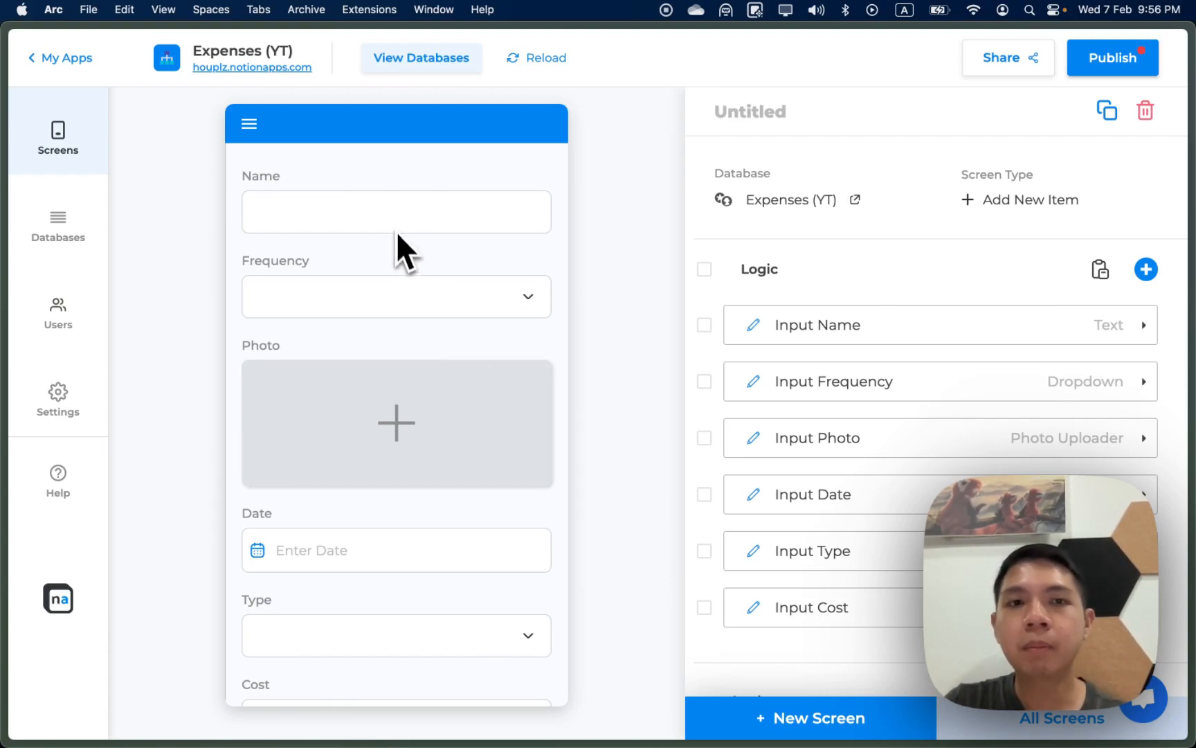
# Step: Check the Frequency field's options, then delete the Input Frequency and Input Date rows
pyautogui.click(408, 286)
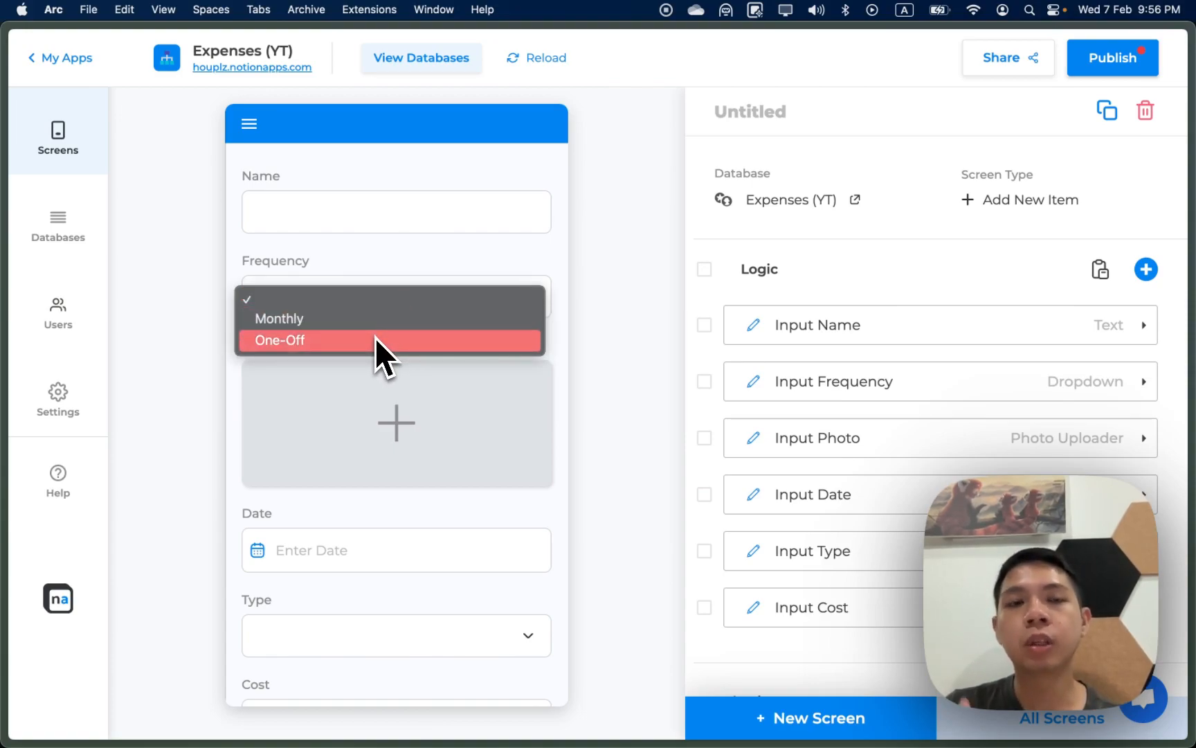
pyautogui.click(385, 300)
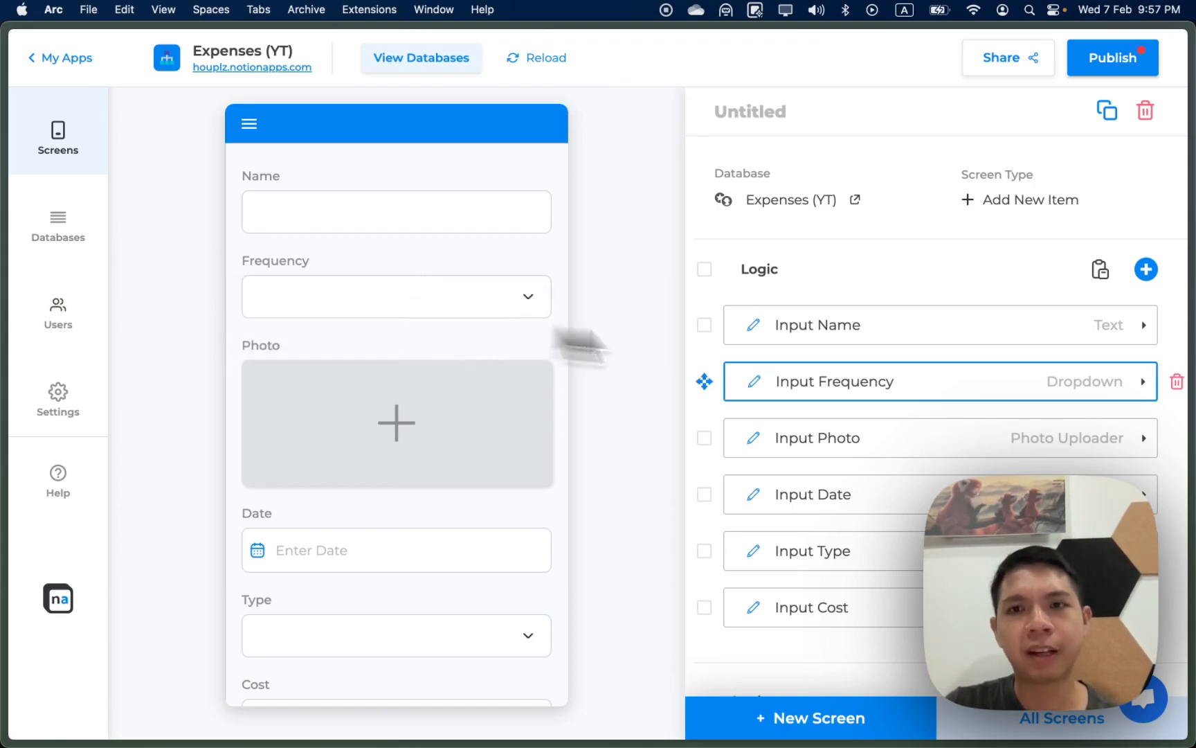
pyautogui.click(1176, 381)
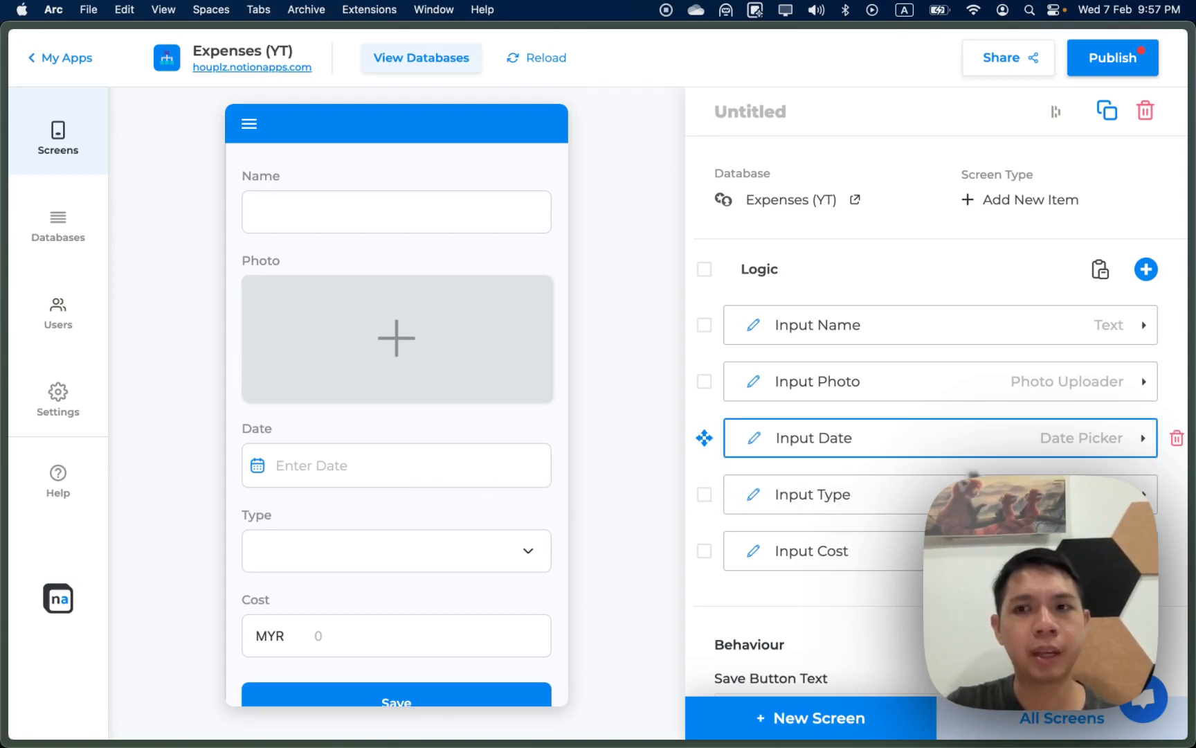
pyautogui.click(1176, 439)
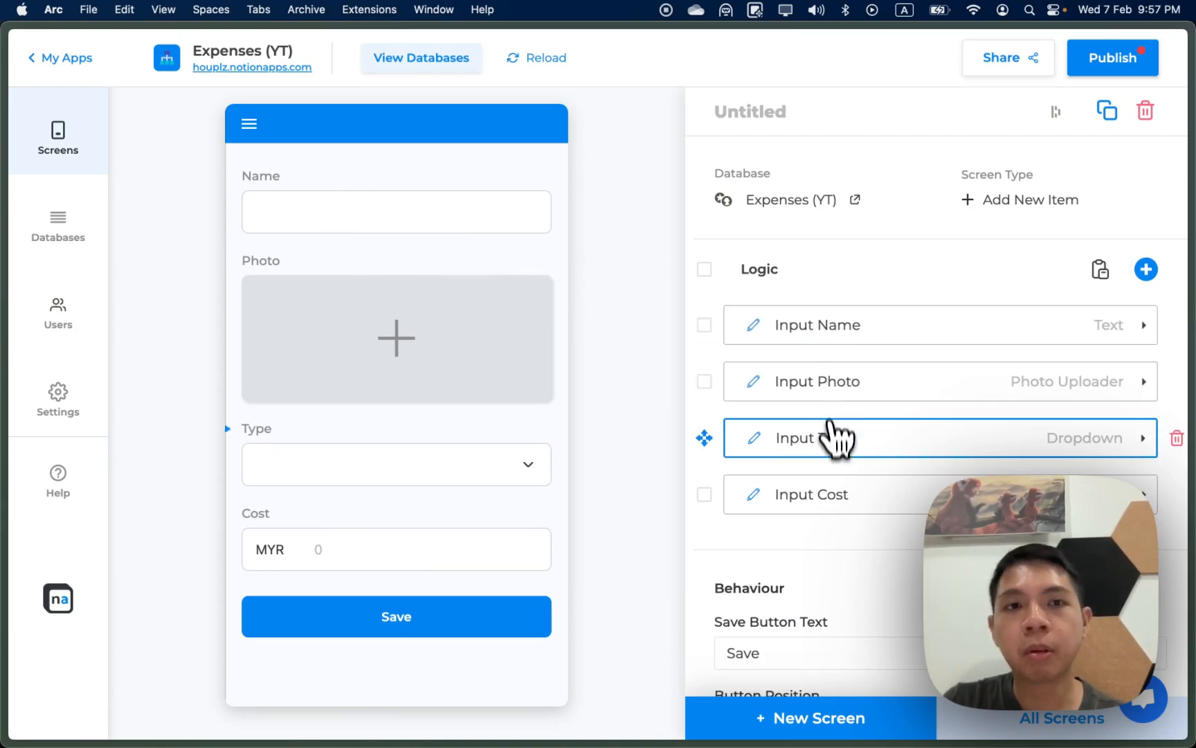
# Step: Try relabelling the Name input as 'Item Name', then restore the label to Name
pyautogui.click(836, 340)
pyautogui.click(846, 386)
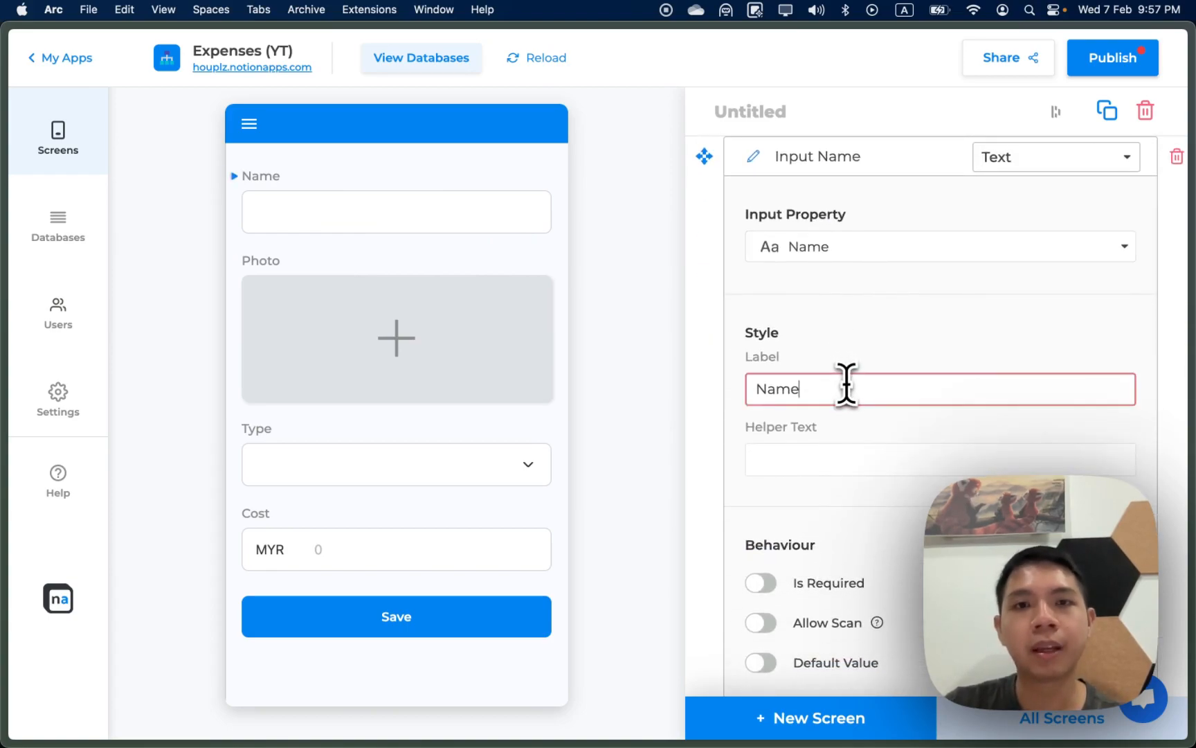
pyautogui.press('super+a')
pyautogui.write('Item')
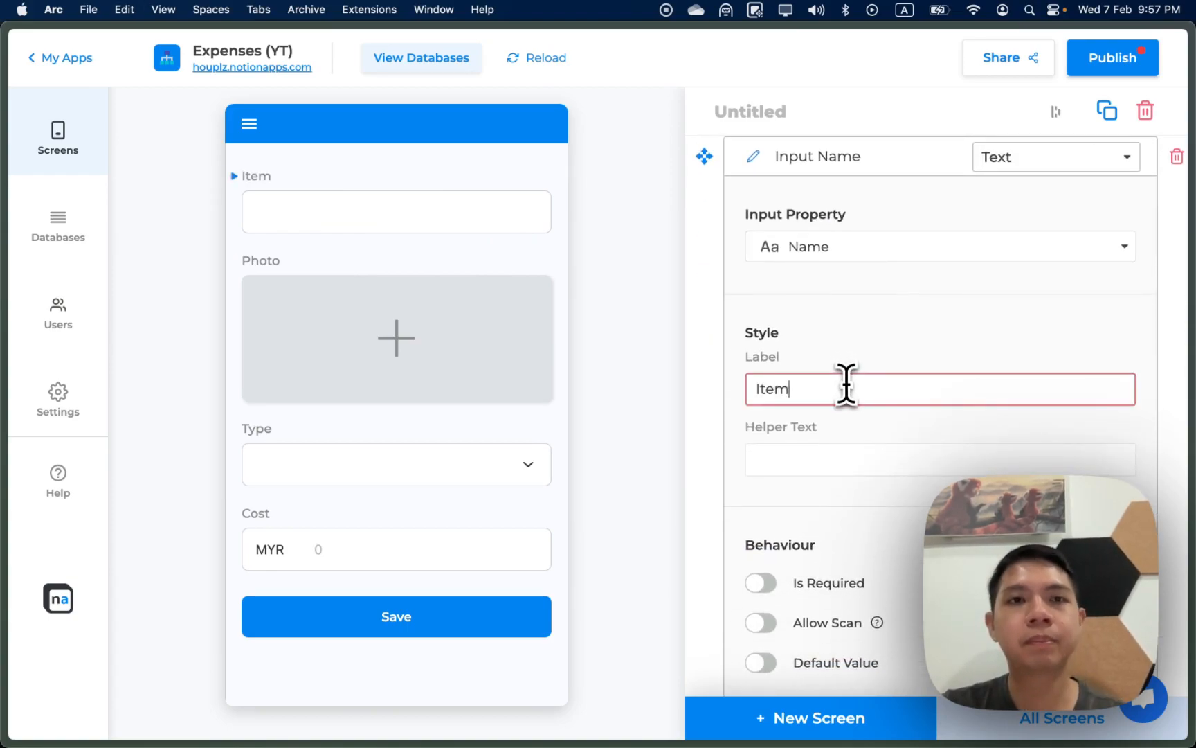
pyautogui.write(' Name')
pyautogui.press('super+a')
pyautogui.write('Name')
pyautogui.click(882, 343)
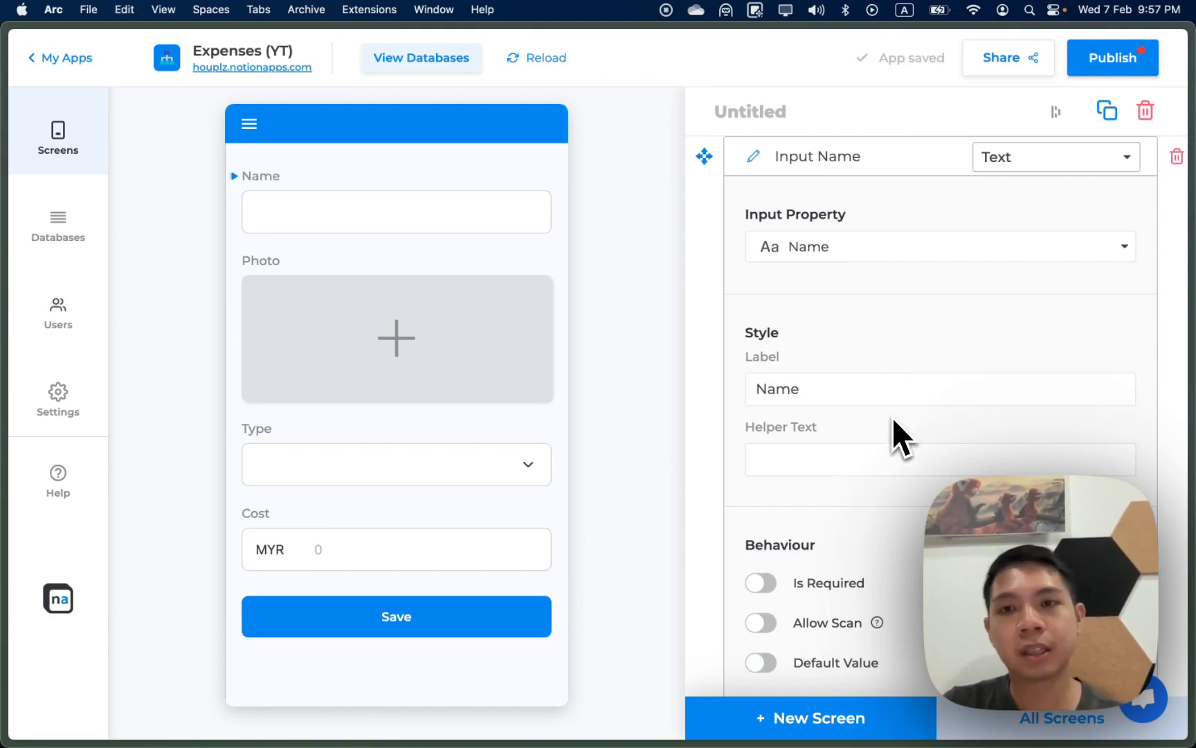
# Step: Switch on Is Required for the Name input so it shows an asterisk
pyautogui.scroll(-2, 900, 415)
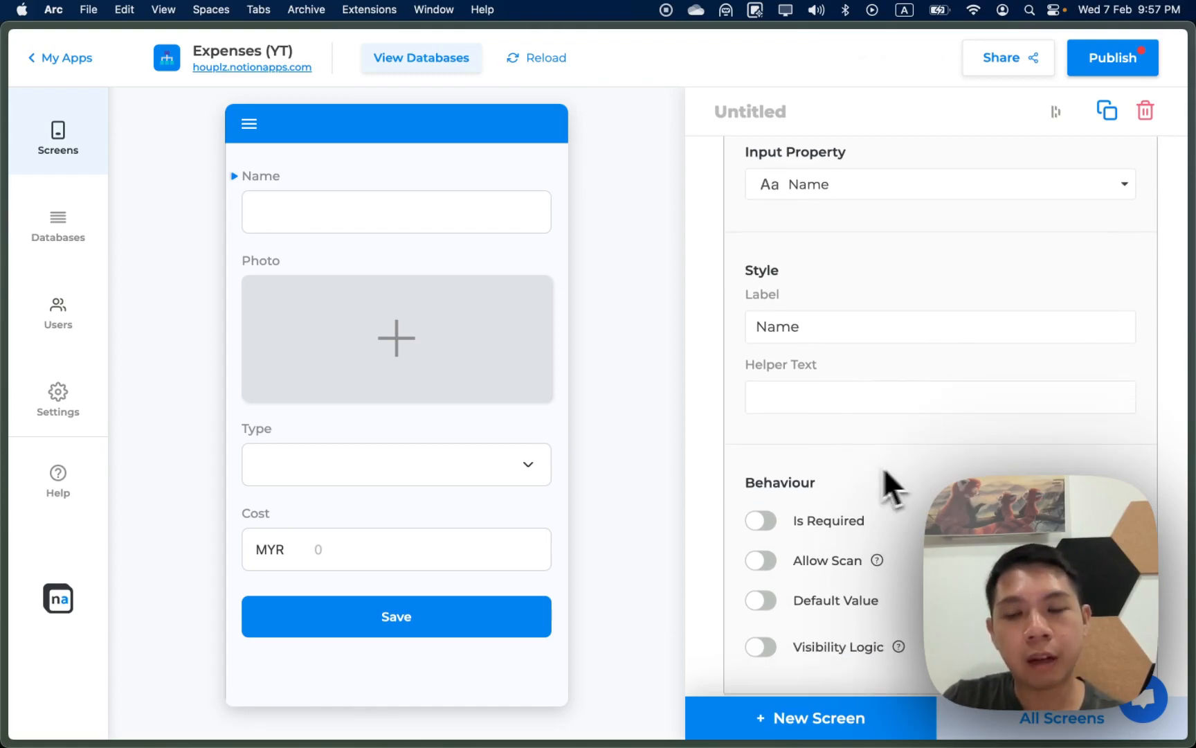
pyautogui.click(761, 521)
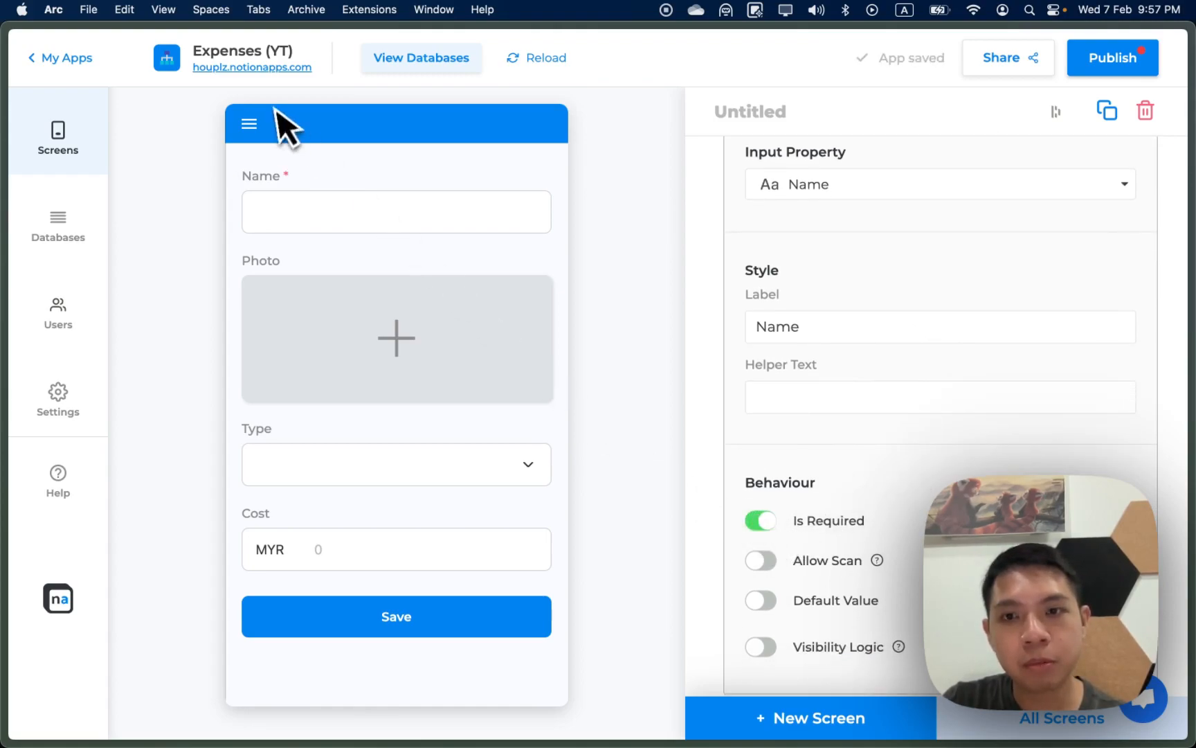
pyautogui.scroll(-2, 801, 528)
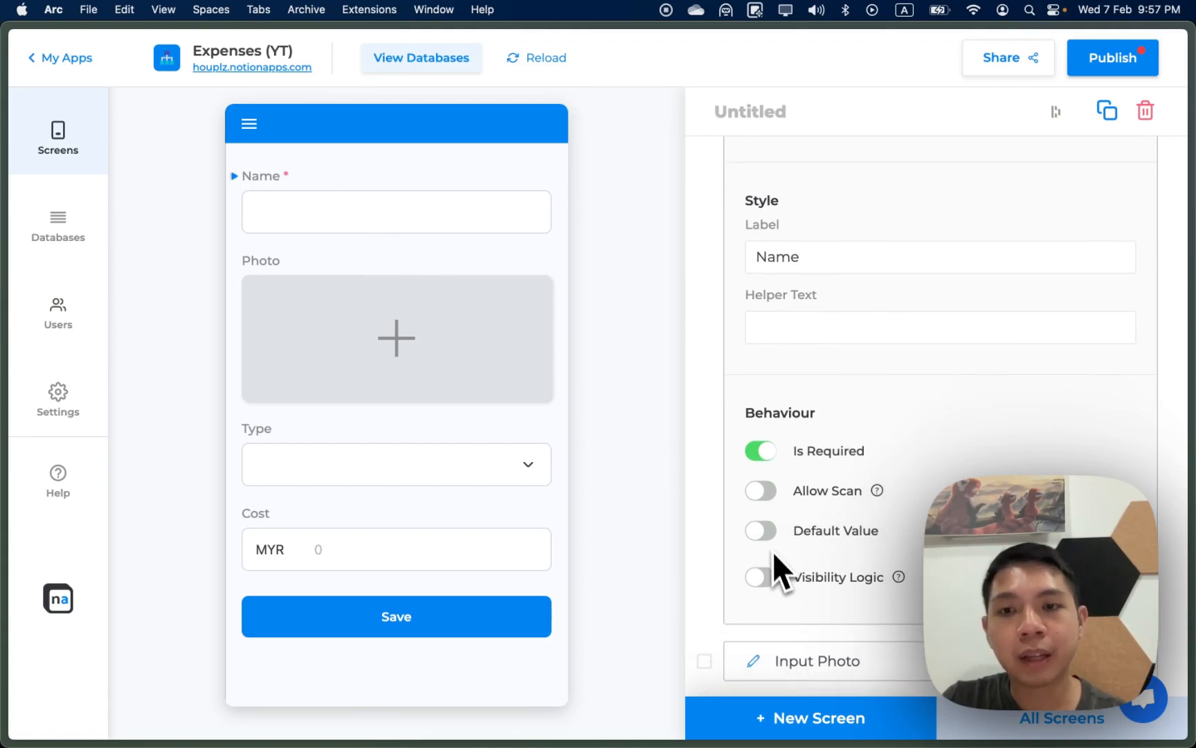
pyautogui.scroll(-1, 779, 539)
pyautogui.scroll(2, 778, 538)
pyautogui.scroll(7, 903, 260)
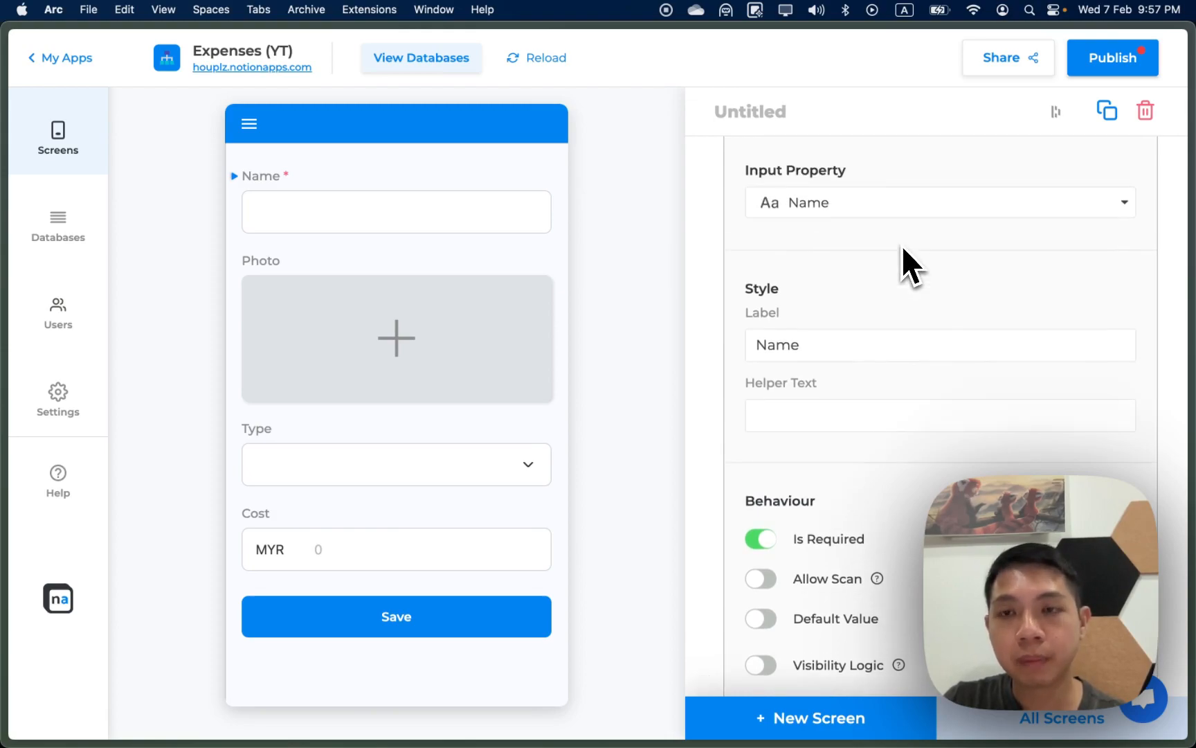
pyautogui.scroll(1, 789, 284)
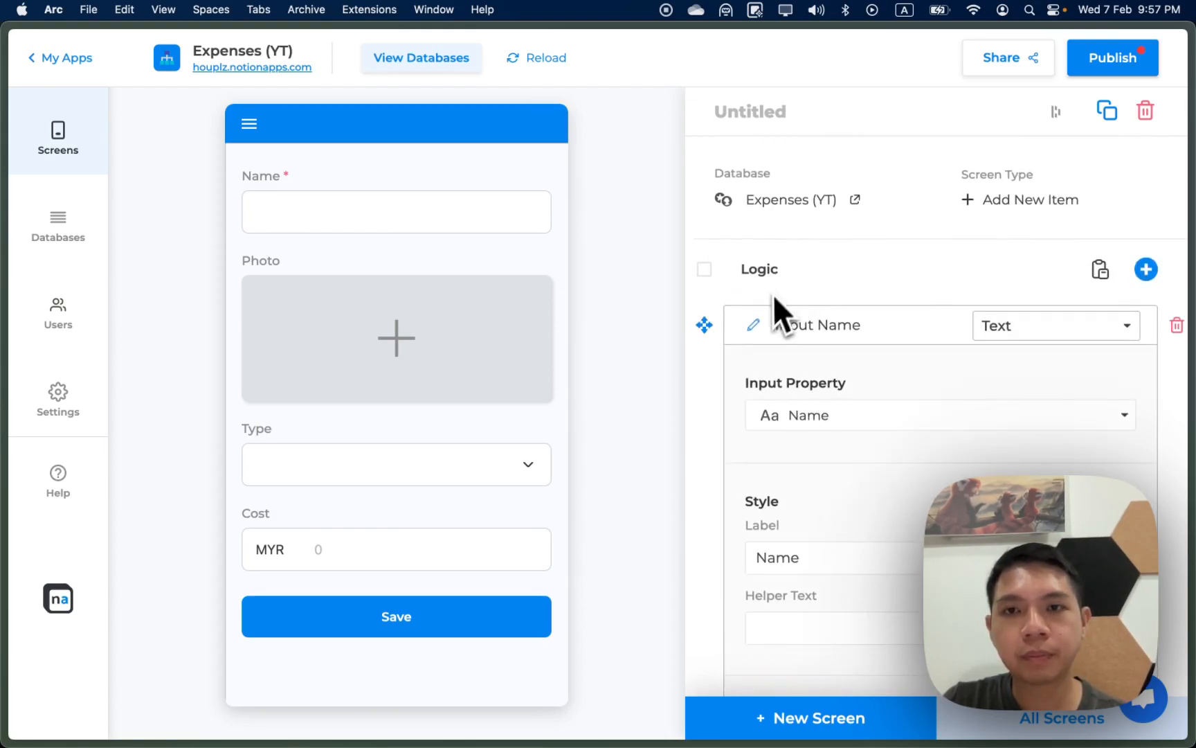
pyautogui.click(864, 324)
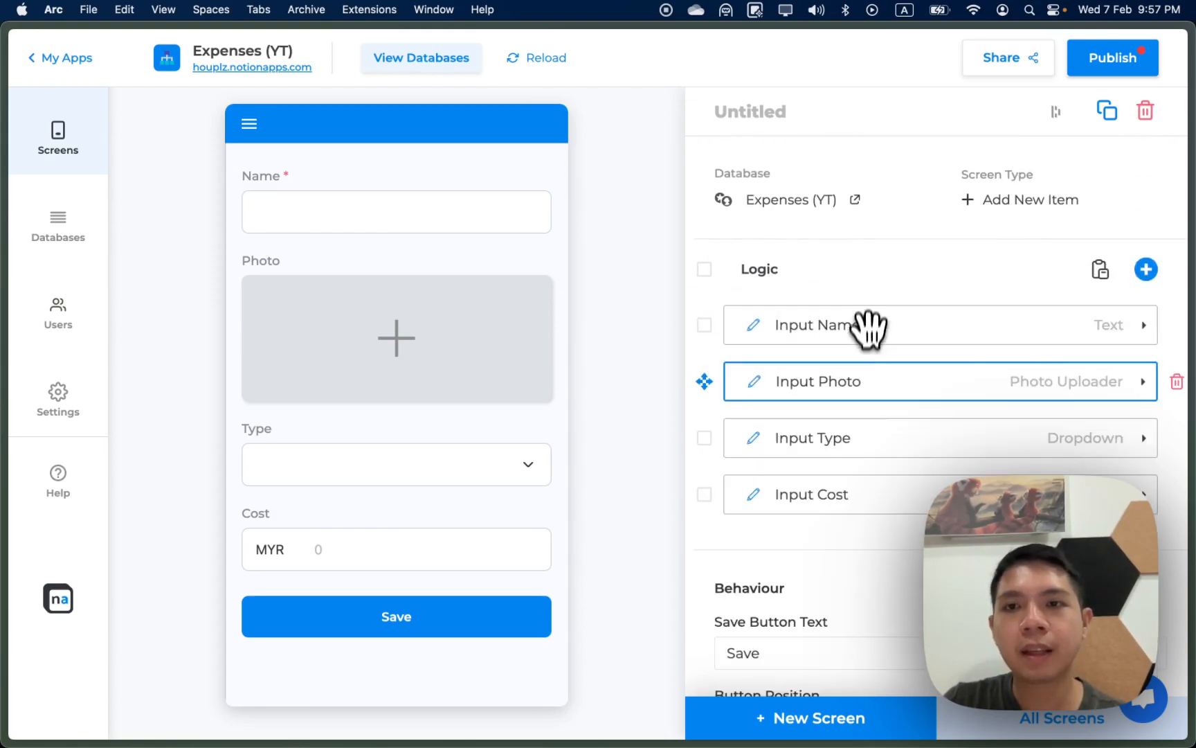
# Step: Set the Photo input's Allow Photo Selection From to Only Camera
pyautogui.click(869, 382)
pyautogui.scroll(-2, 883, 469)
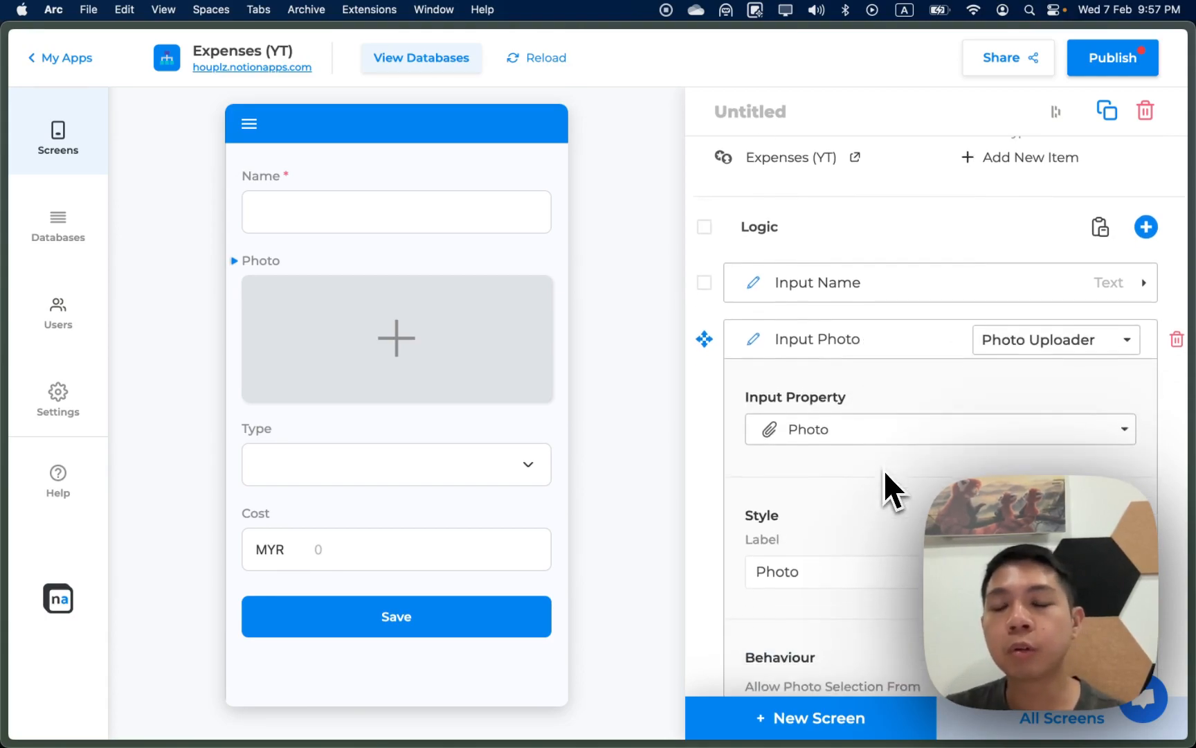
pyautogui.scroll(-3, 883, 469)
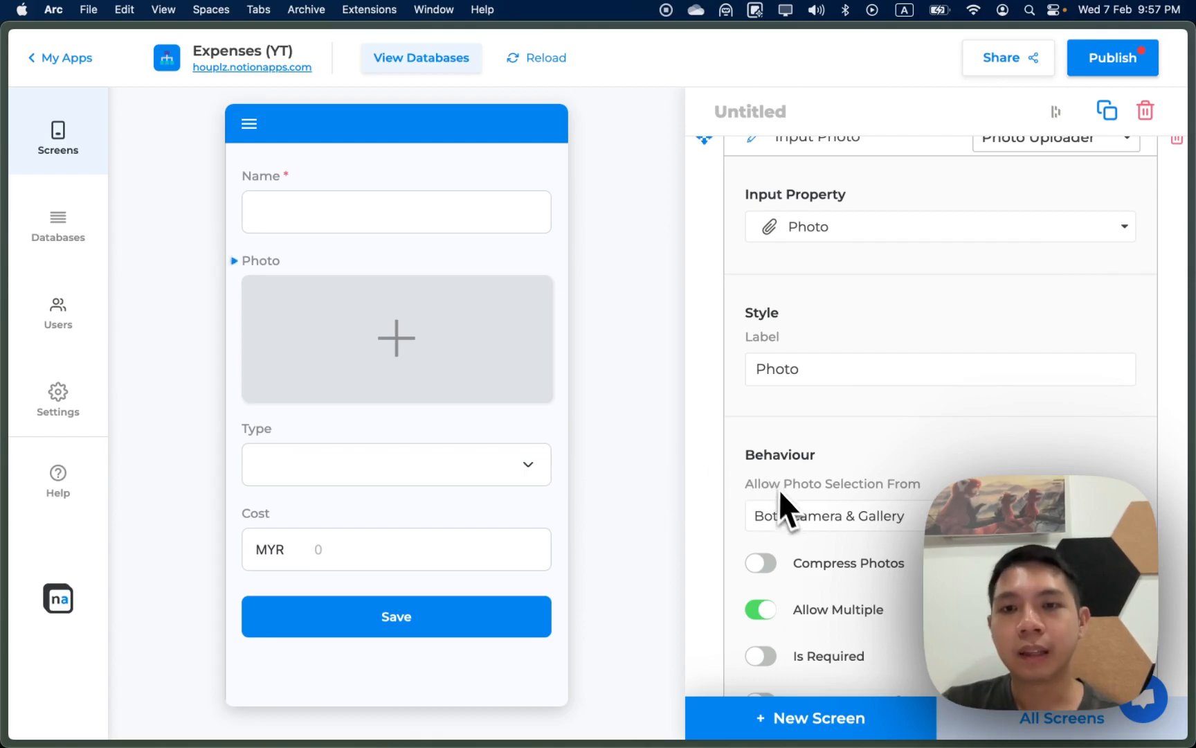
pyautogui.scroll(-1, 789, 519)
pyautogui.click(821, 492)
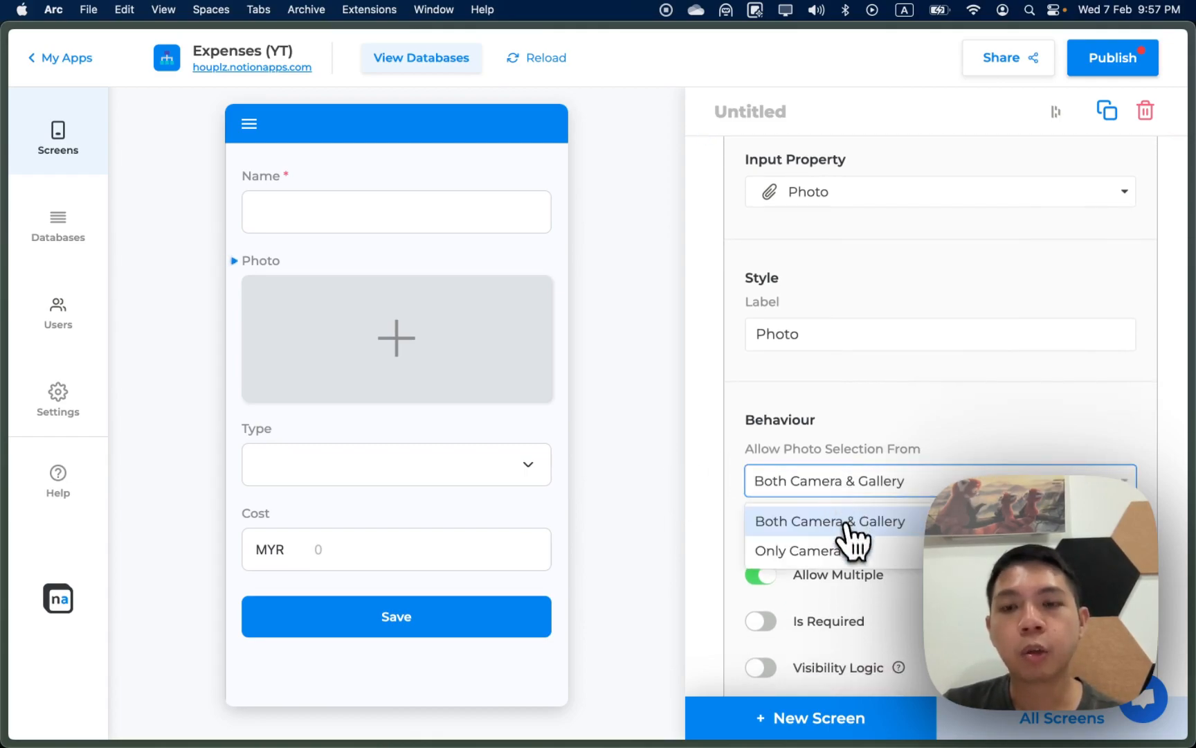
pyautogui.click(819, 553)
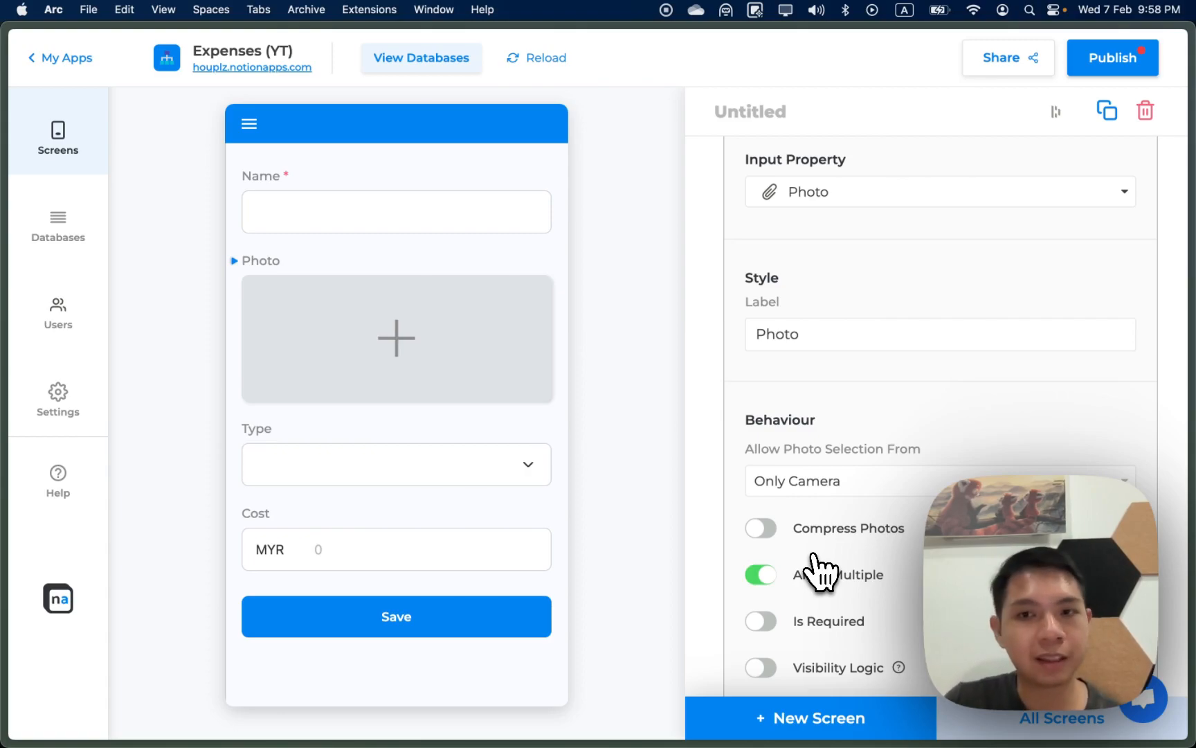
# Step: Turn Compress Photos on and Allow Multiple off for the Photo input
pyautogui.click(768, 534)
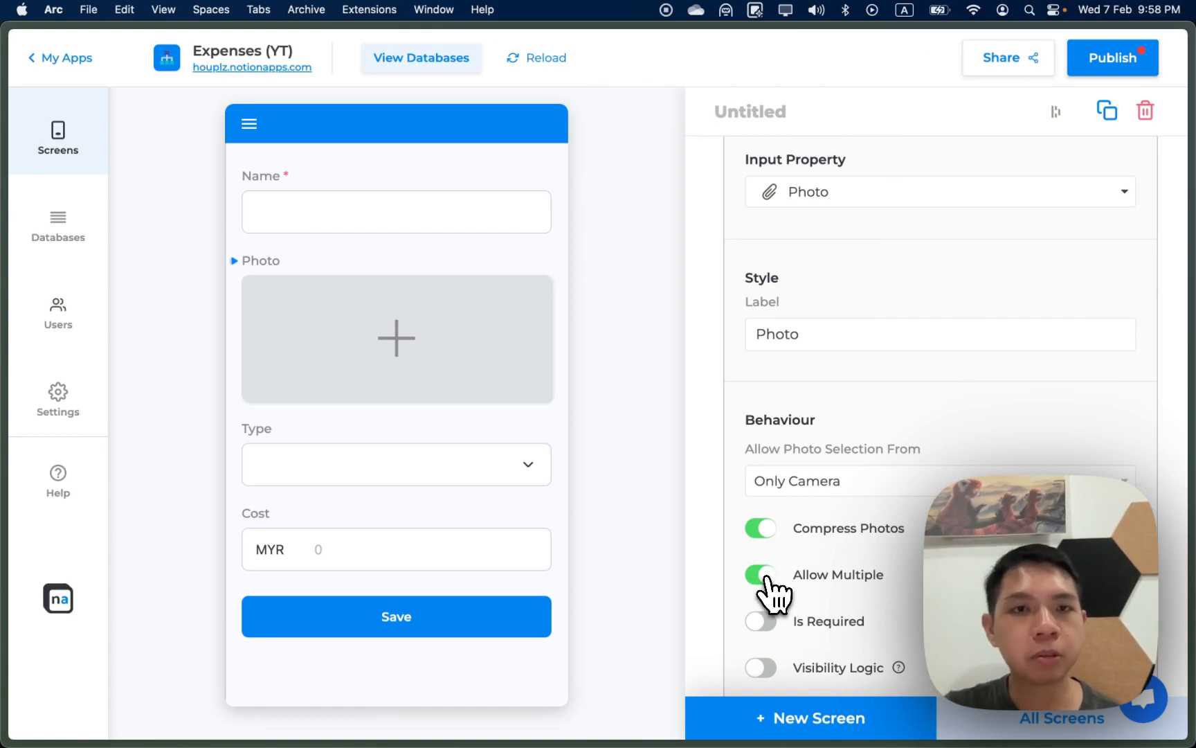
pyautogui.click(762, 575)
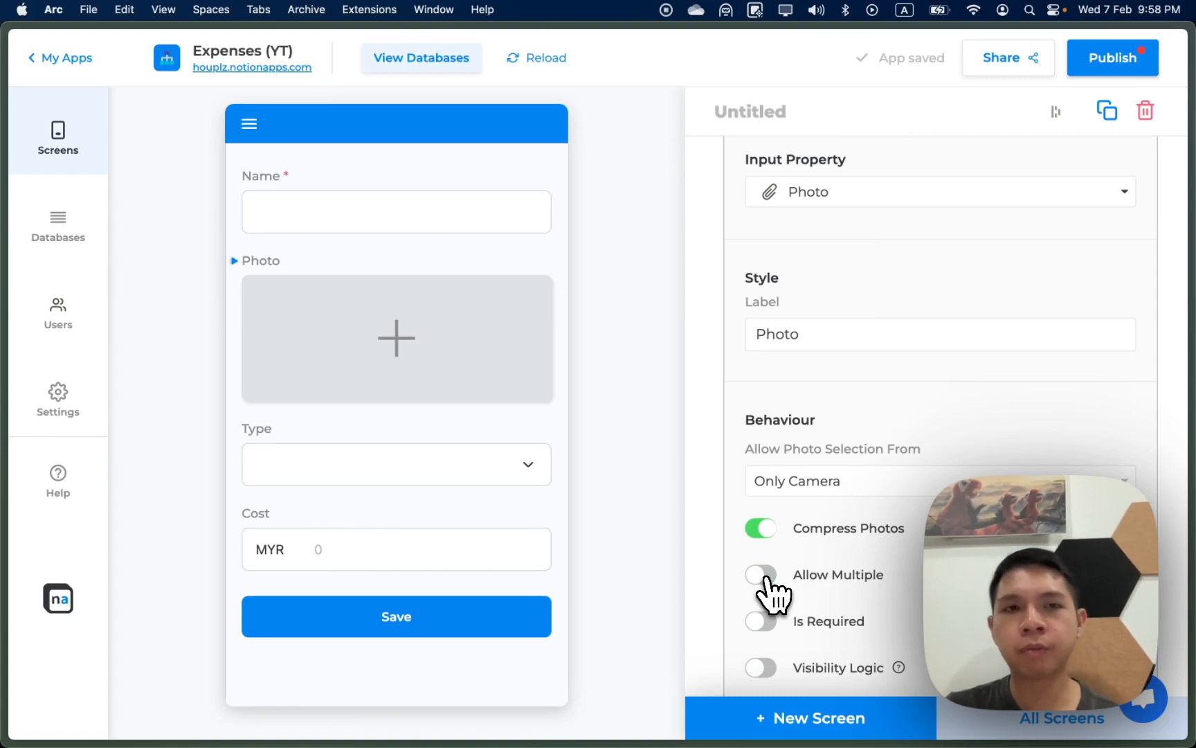
pyautogui.scroll(-1, 768, 589)
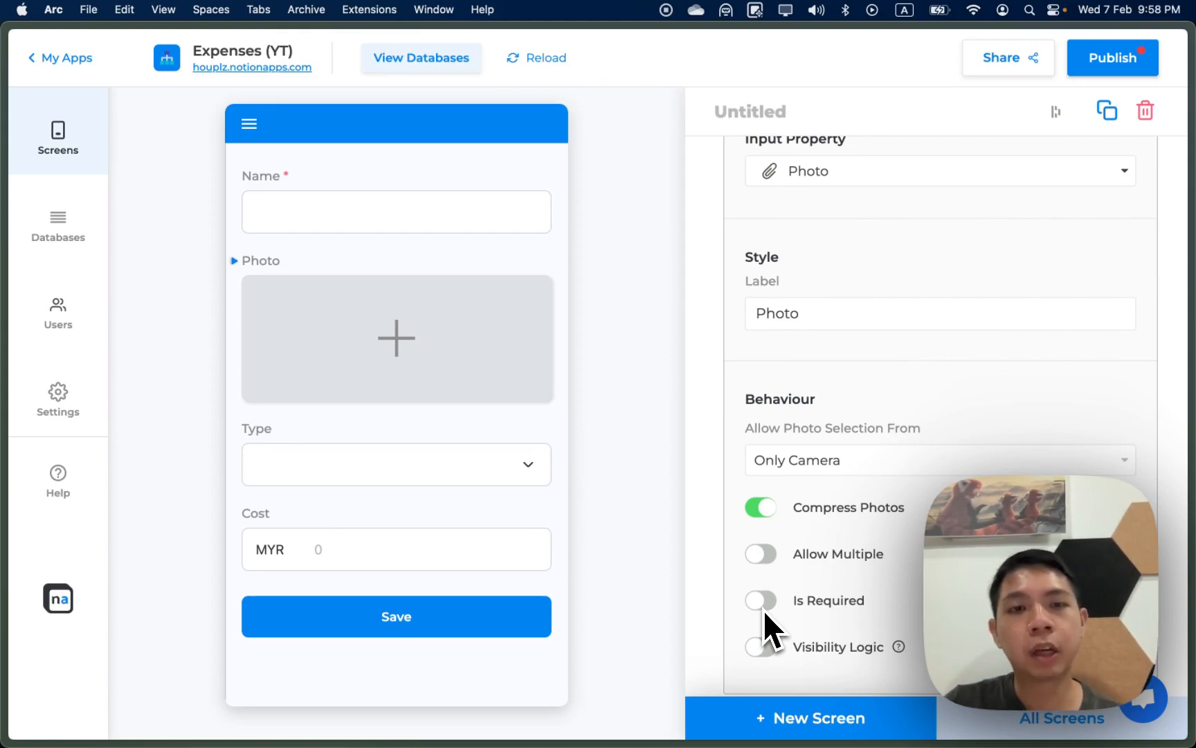
pyautogui.scroll(-2, 855, 620)
pyautogui.scroll(-2, 859, 621)
pyautogui.scroll(4, 871, 630)
pyautogui.scroll(-6, 873, 632)
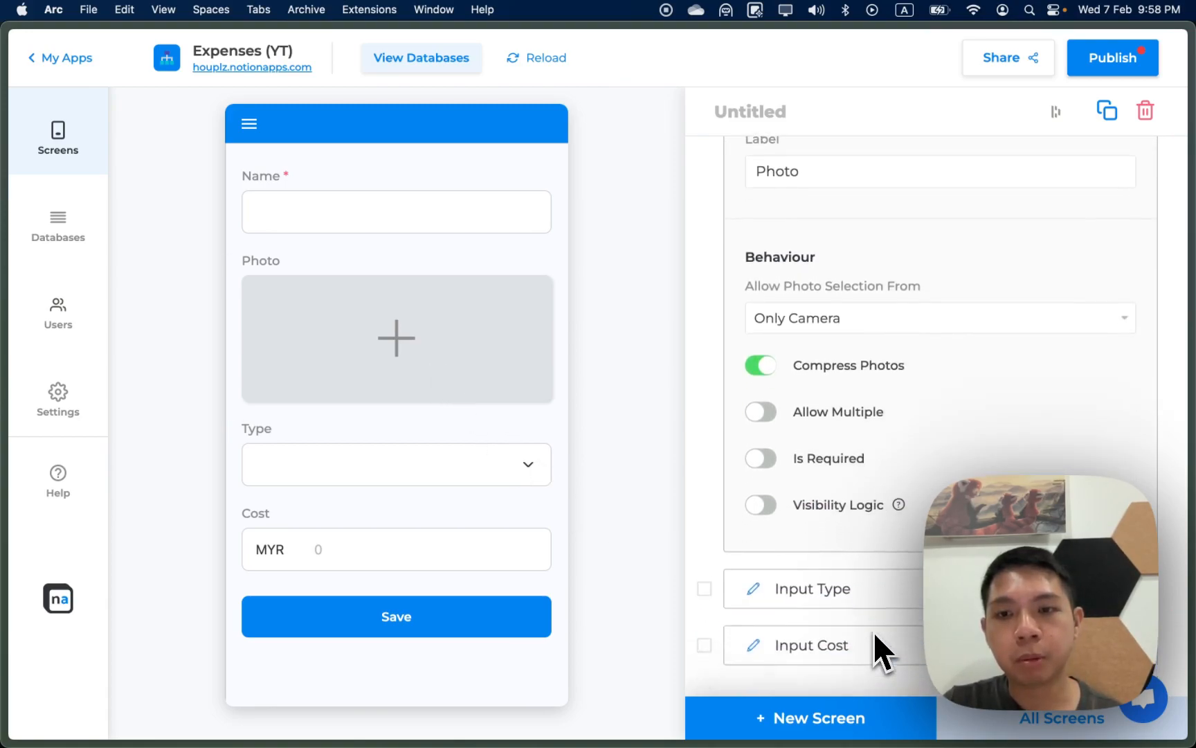
# Step: Give the Type input a default value of Dining and make it required
pyautogui.click(888, 568)
pyautogui.scroll(-4, 893, 473)
pyautogui.scroll(-6, 885, 575)
pyautogui.scroll(-4, 887, 597)
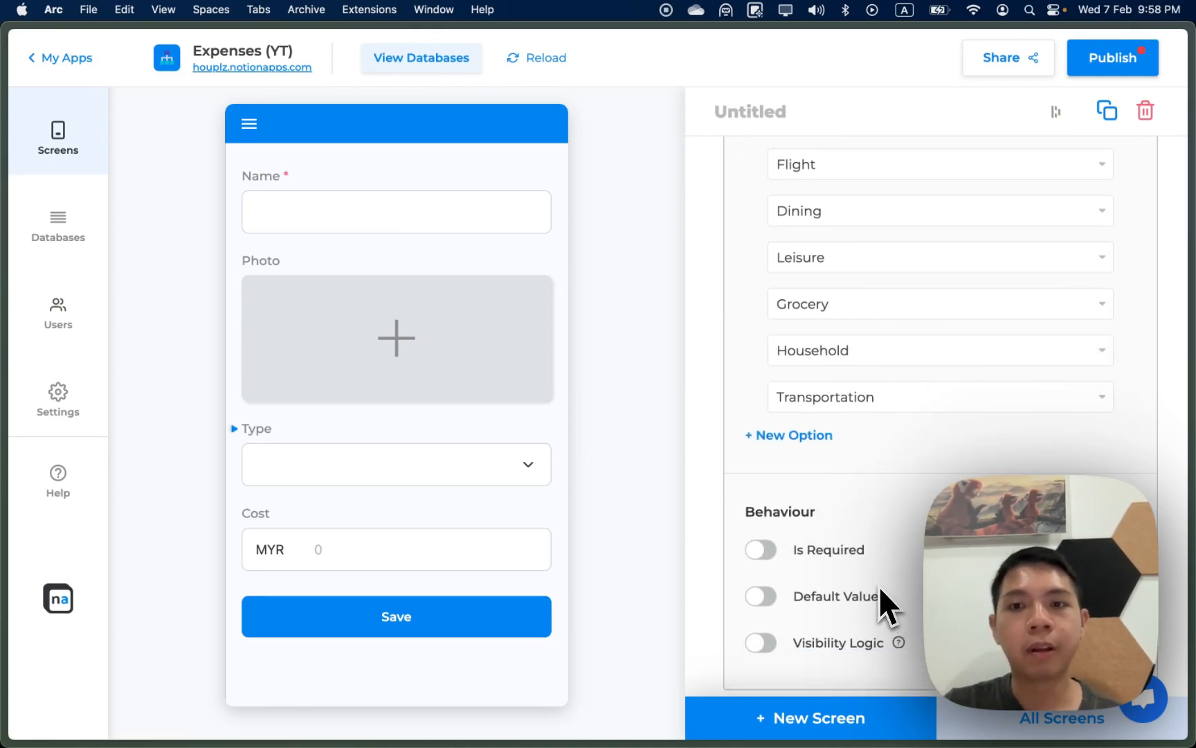
pyautogui.click(771, 597)
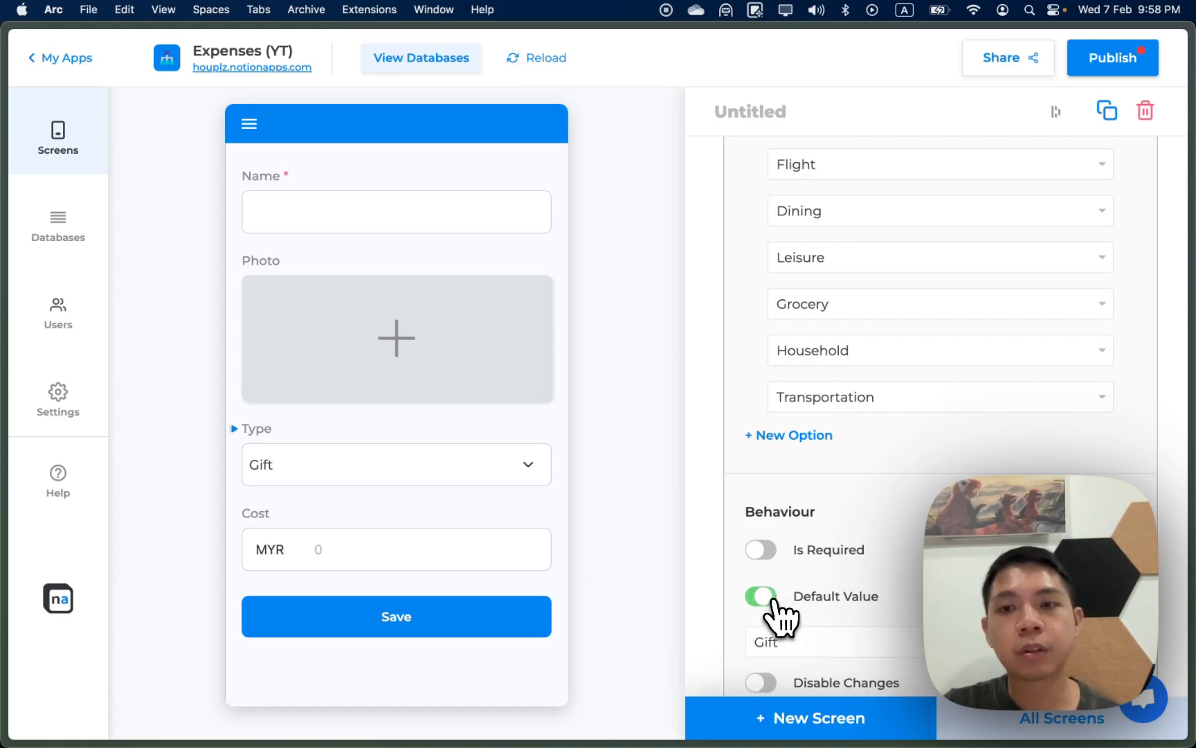
pyautogui.click(800, 641)
pyautogui.click(835, 483)
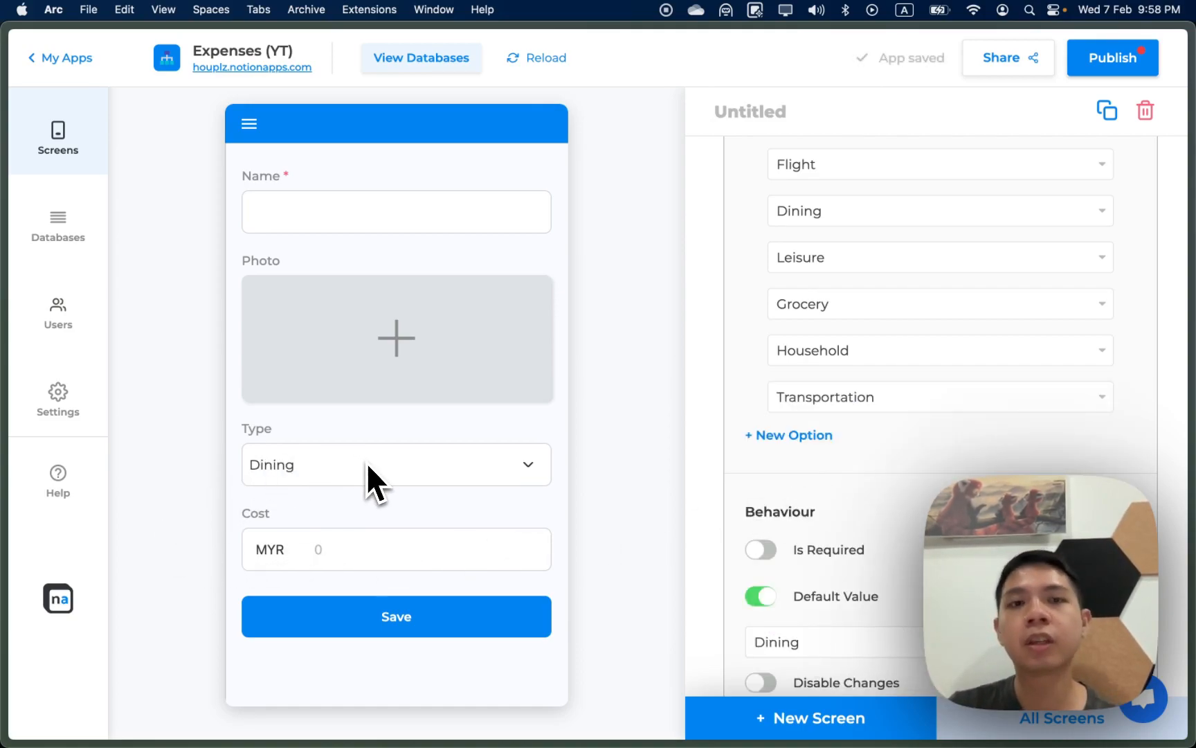
pyautogui.click(758, 550)
# Step: Rename the form screen to 'Add New Task'
pyautogui.scroll(-10, 762, 561)
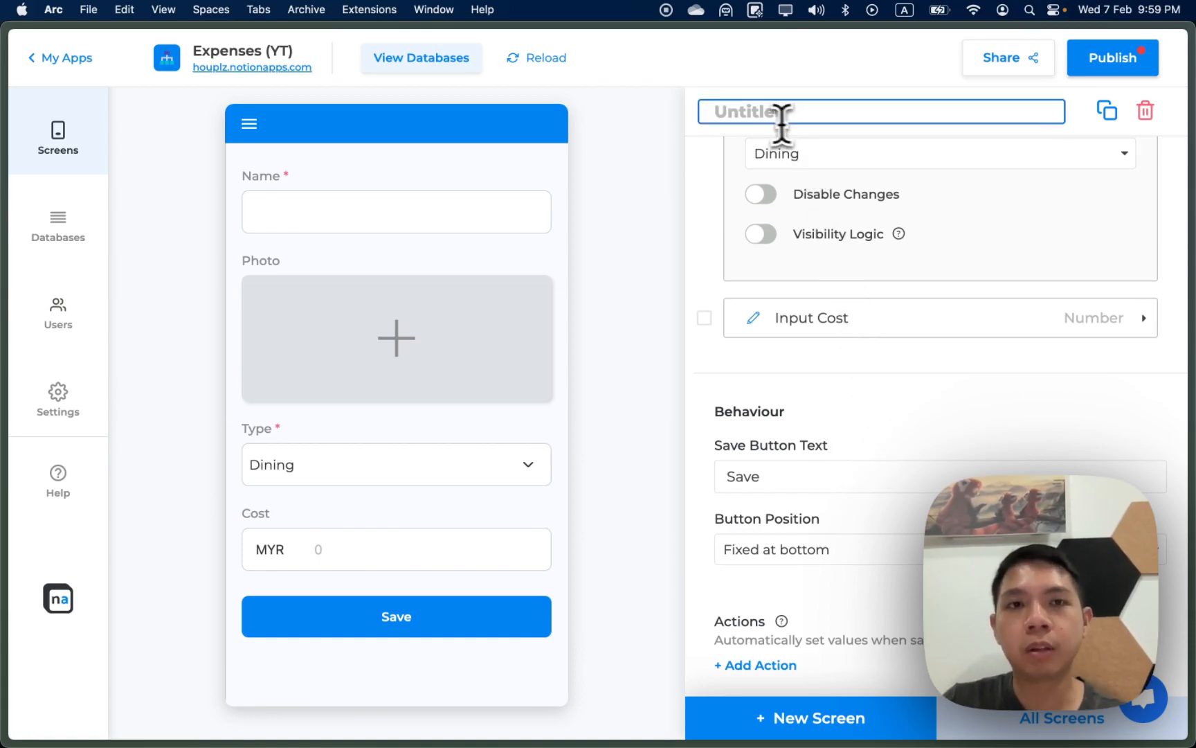
pyautogui.write('Add New Task')
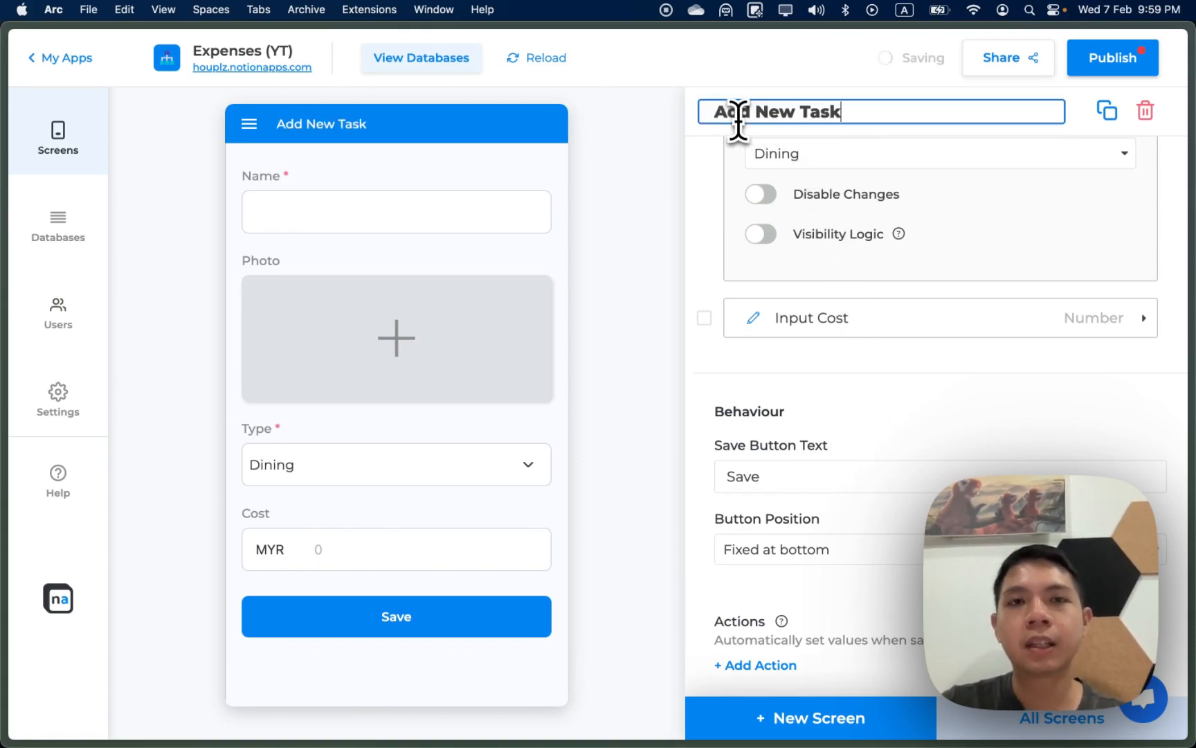
pyautogui.click(485, 248)
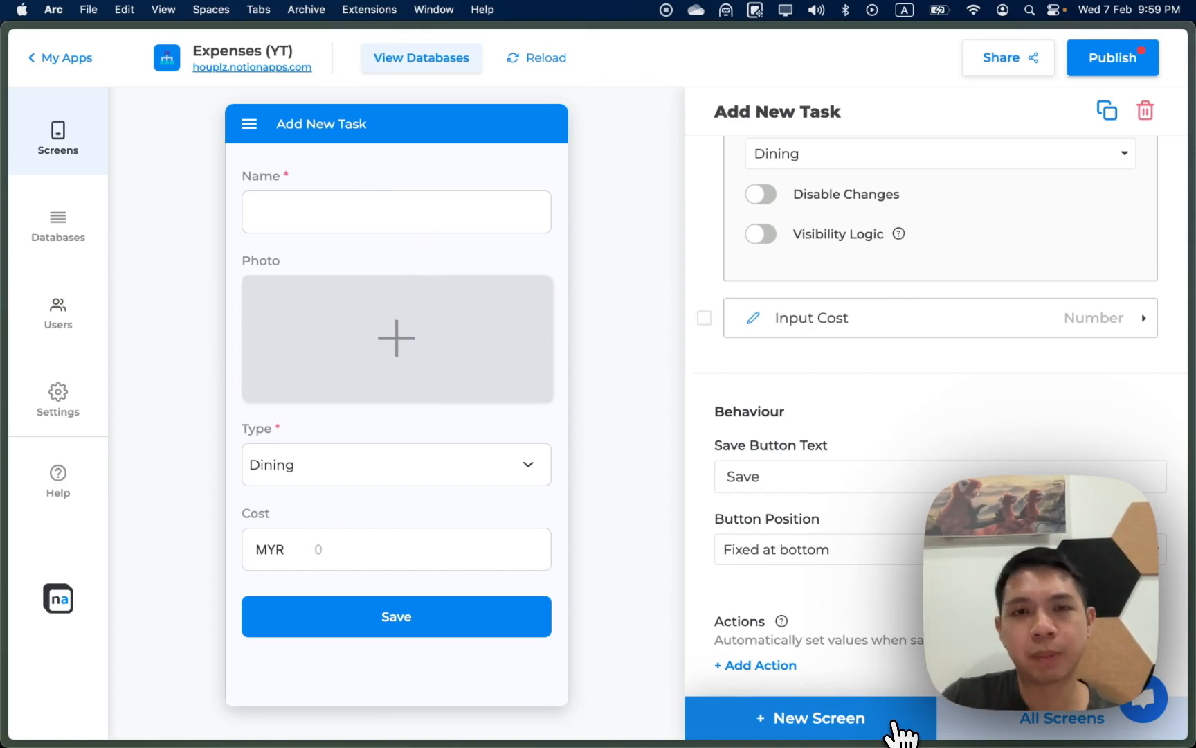
# Step: Add a new Update Items screen based on Expenses (YT)
pyautogui.click(893, 720)
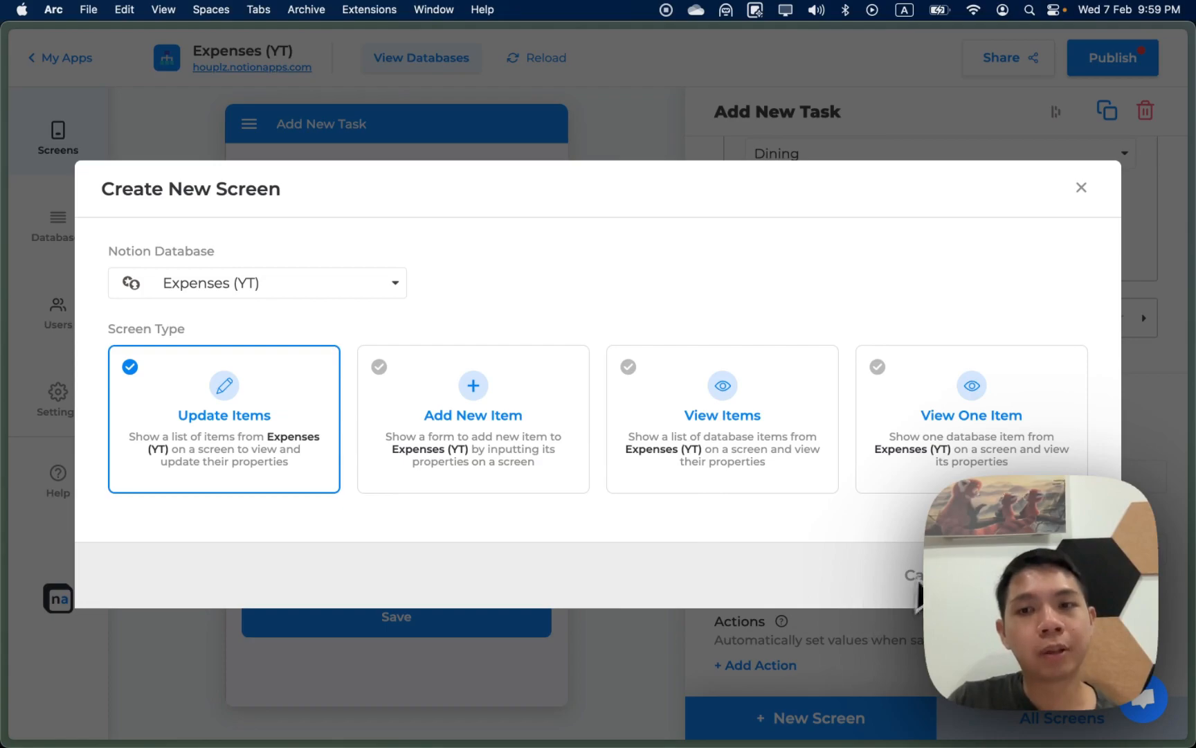
pyautogui.click(1037, 575)
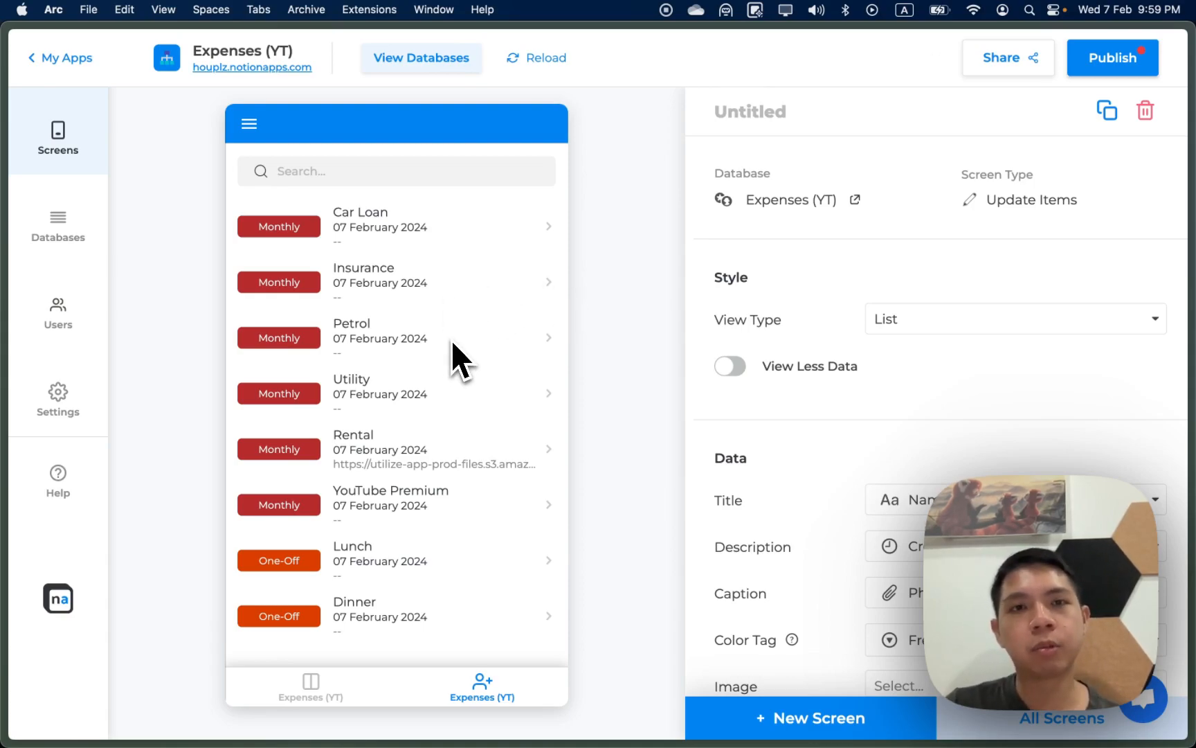
pyautogui.click(926, 323)
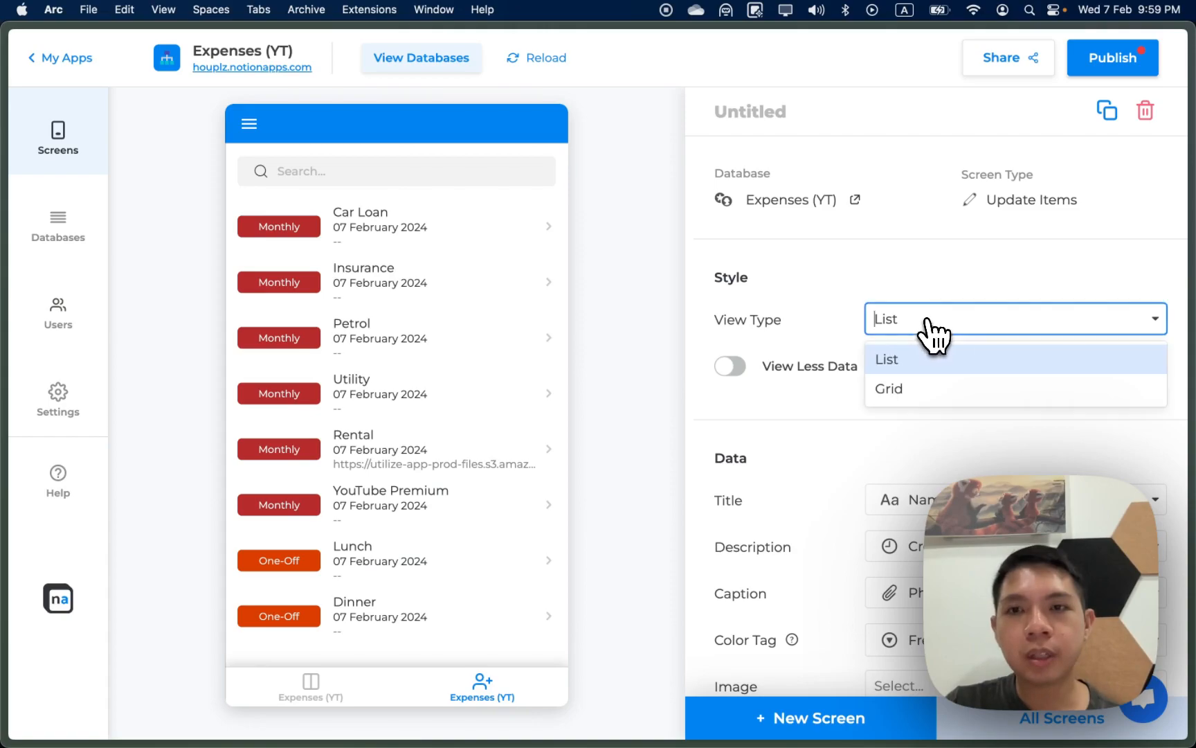
pyautogui.click(917, 388)
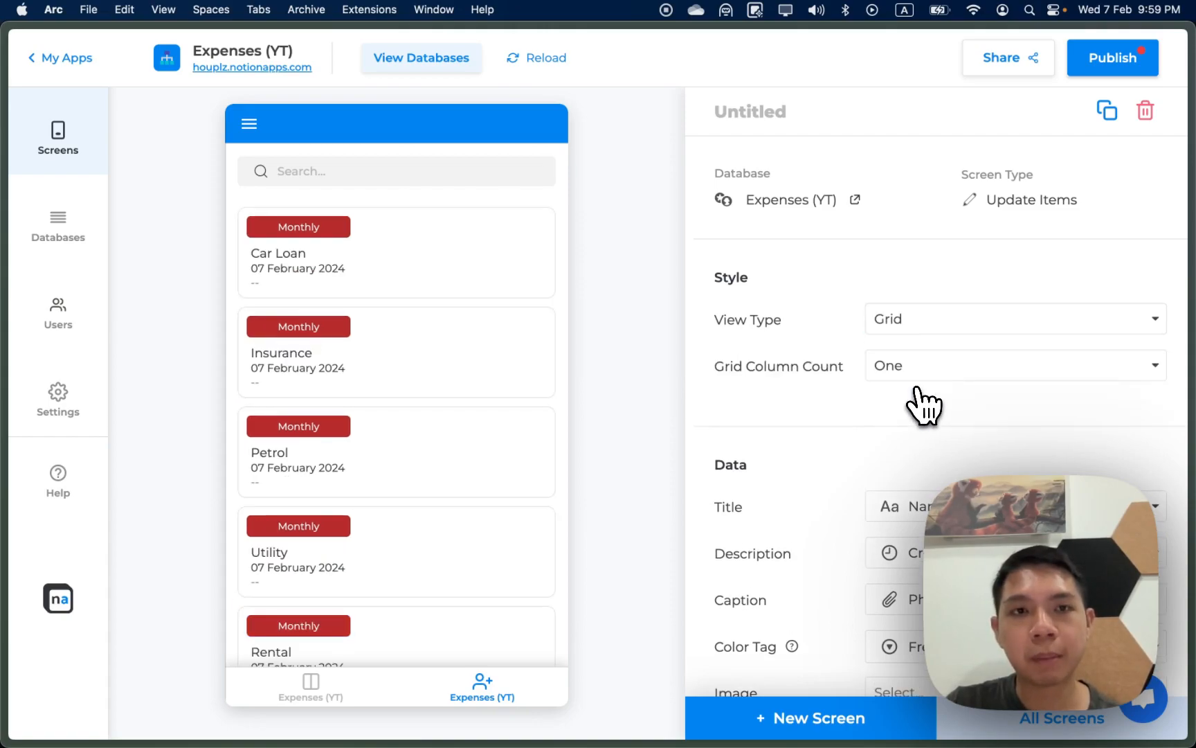
pyautogui.click(927, 372)
pyautogui.click(927, 435)
pyautogui.click(930, 331)
pyautogui.click(936, 358)
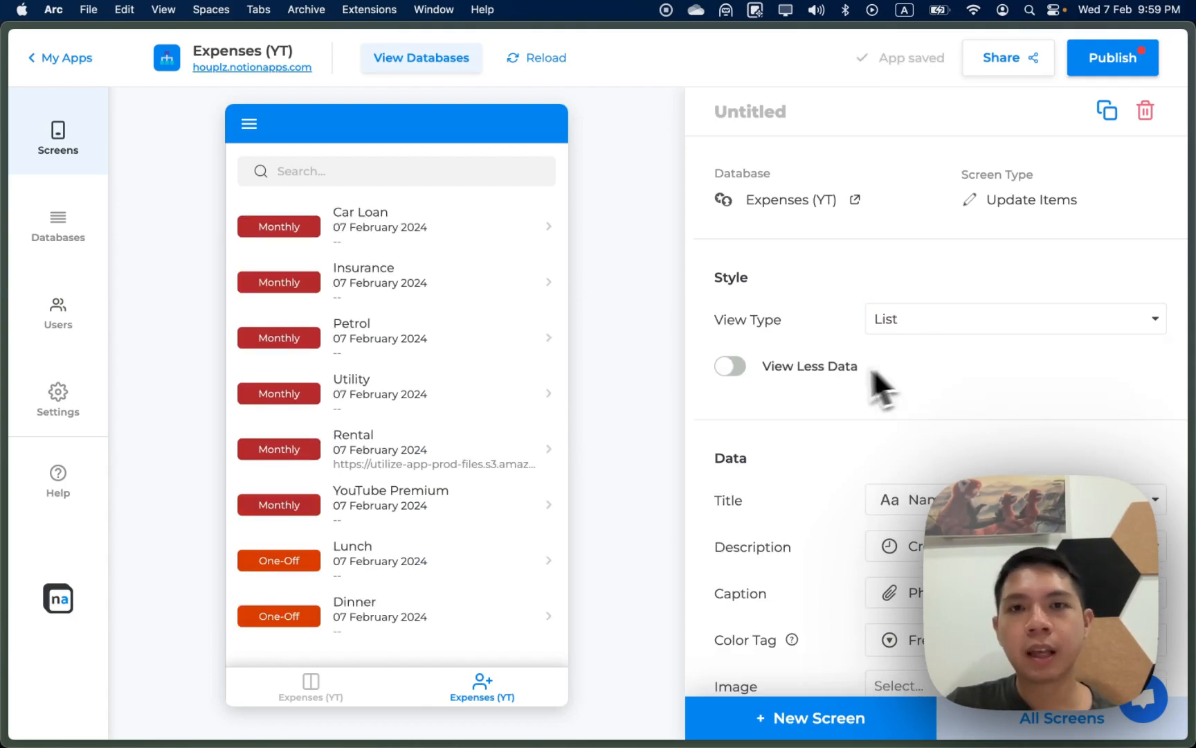
pyautogui.click(736, 368)
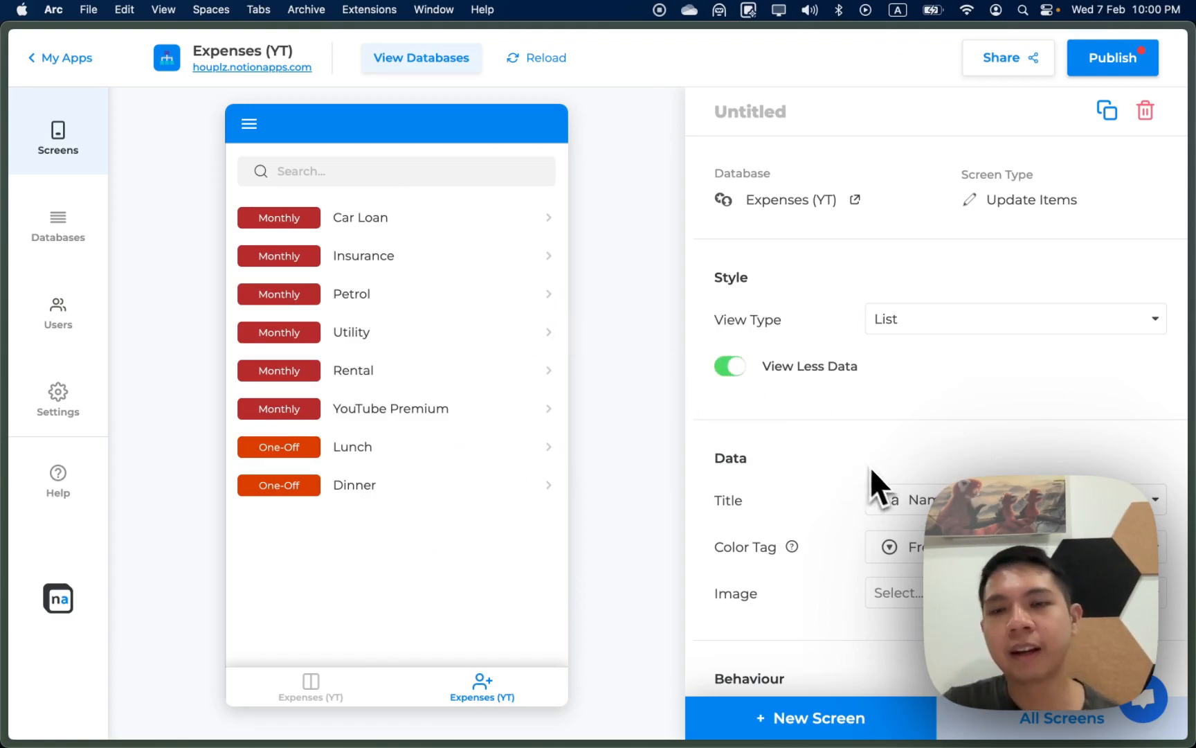
pyautogui.click(736, 373)
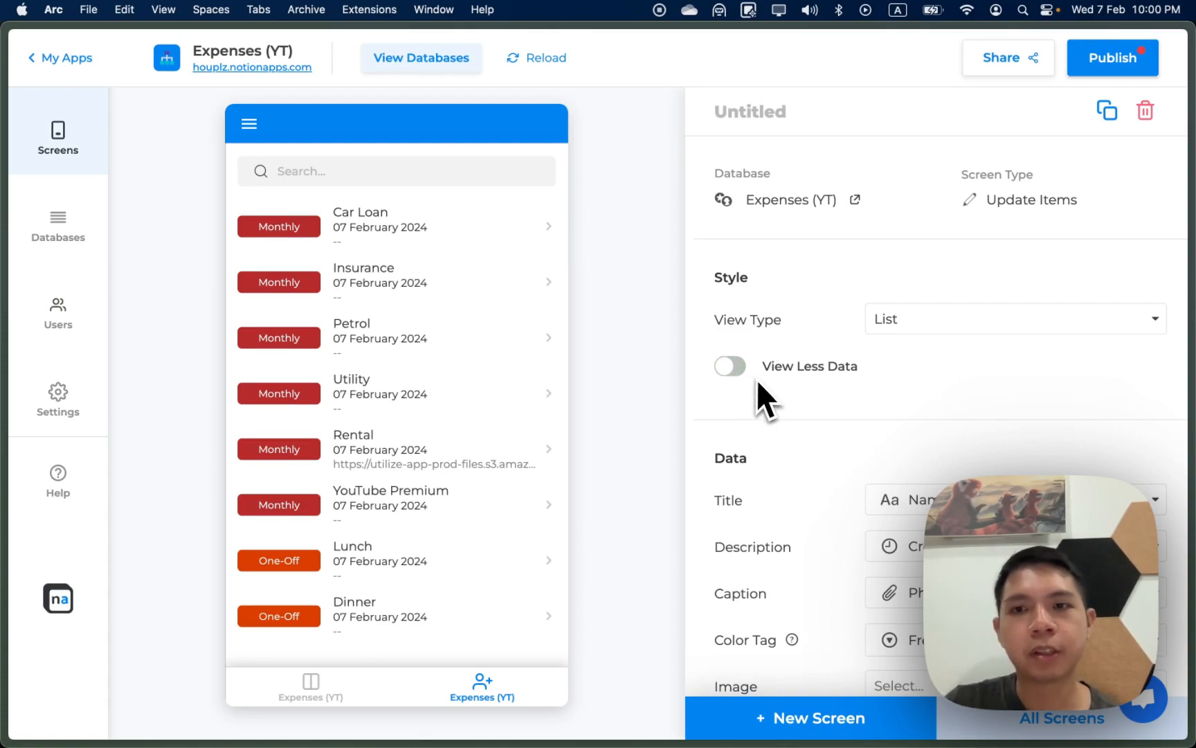
pyautogui.scroll(-2, 756, 378)
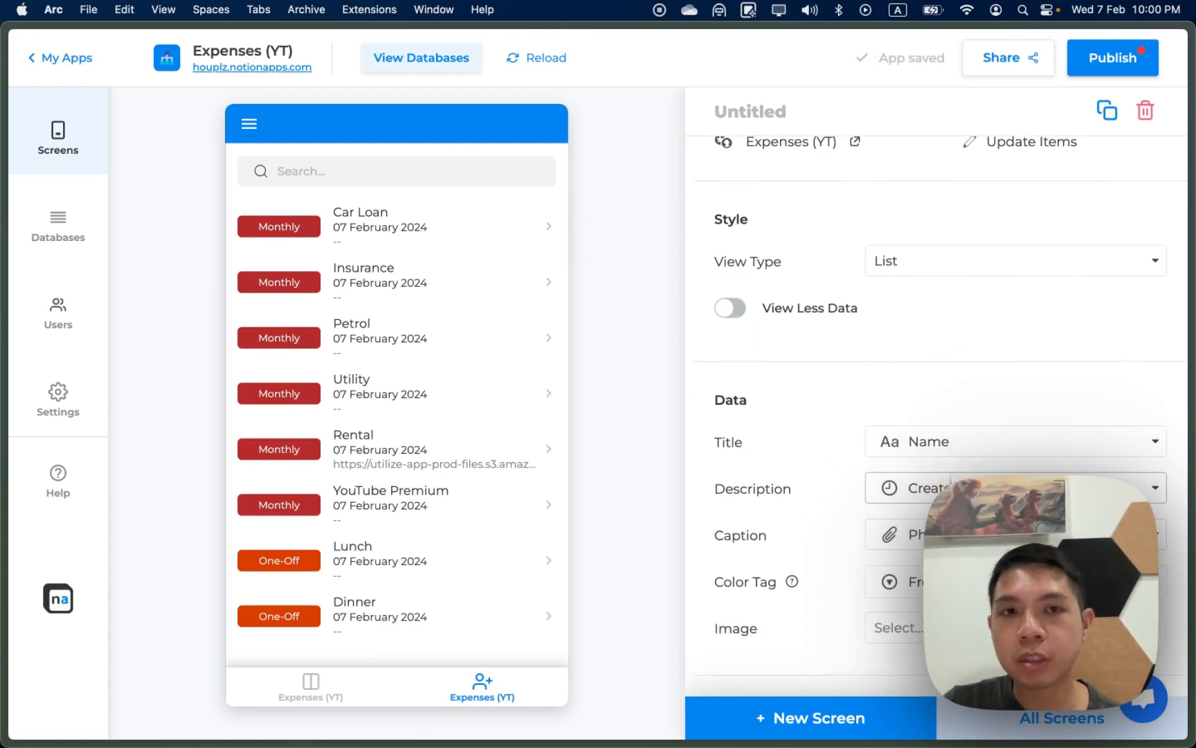
# Step: Clear the list's description, caption and colour tag, and use each item's Photo as its image
pyautogui.scroll(-2, 947, 469)
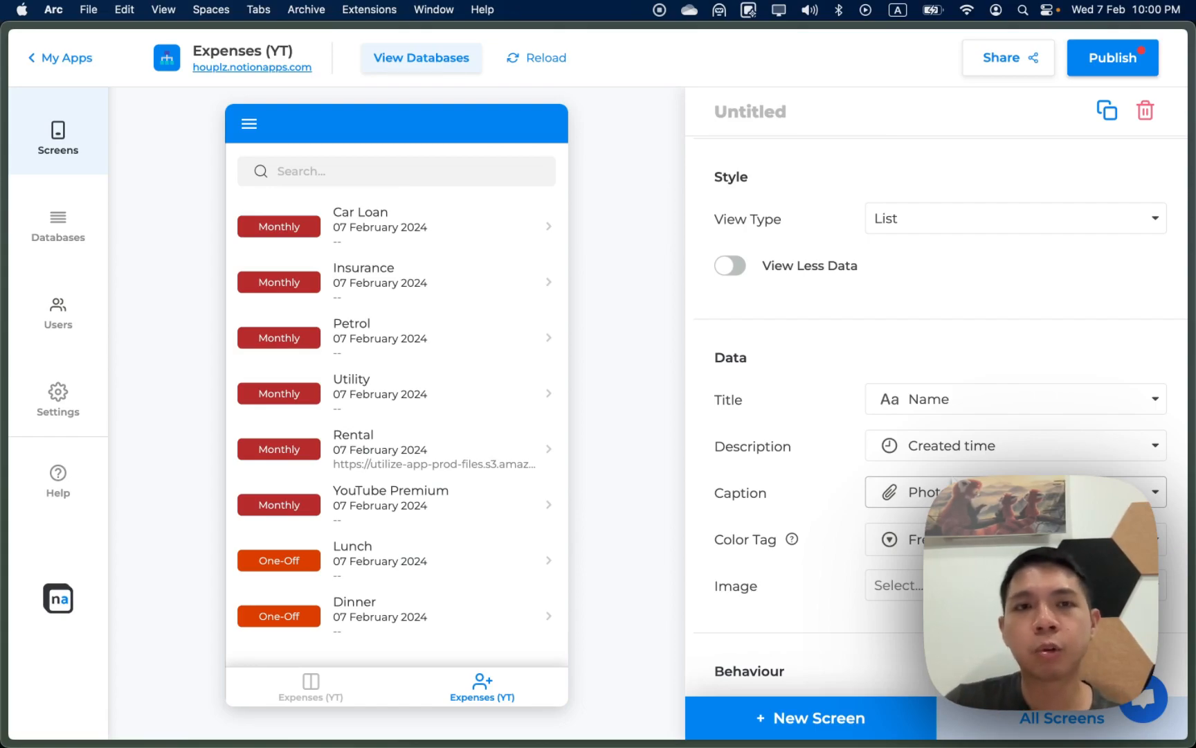
pyautogui.click(971, 459)
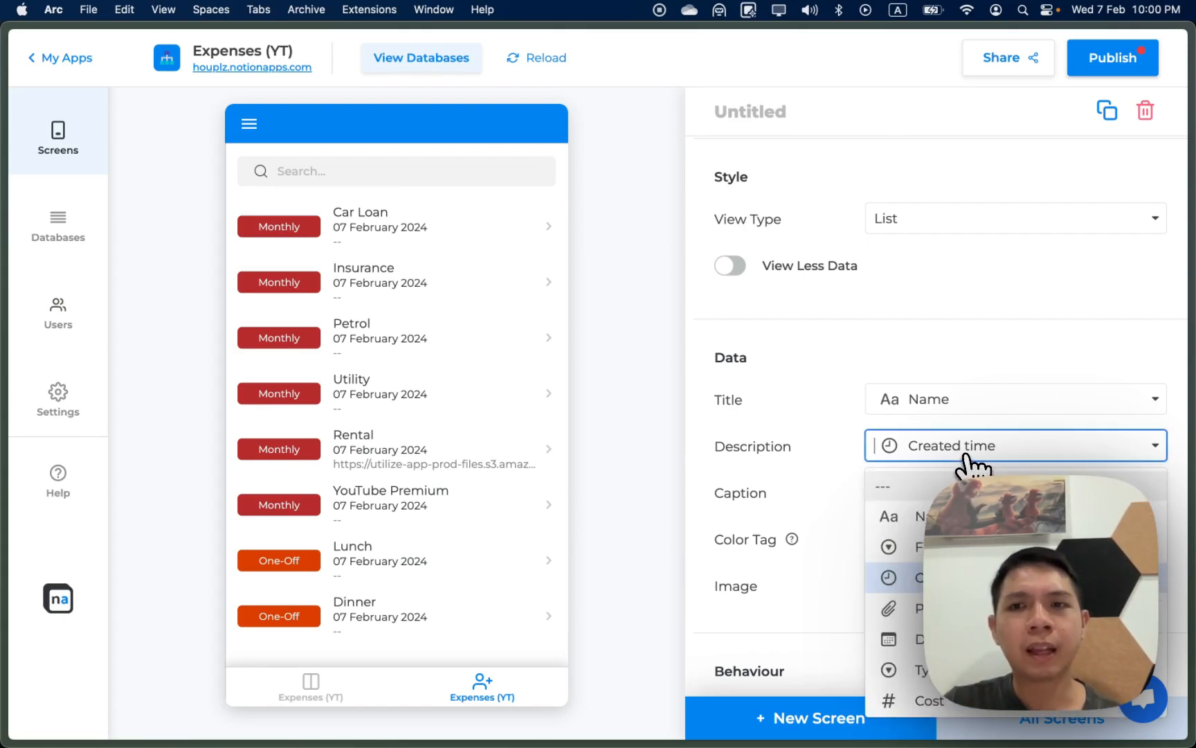
pyautogui.click(956, 479)
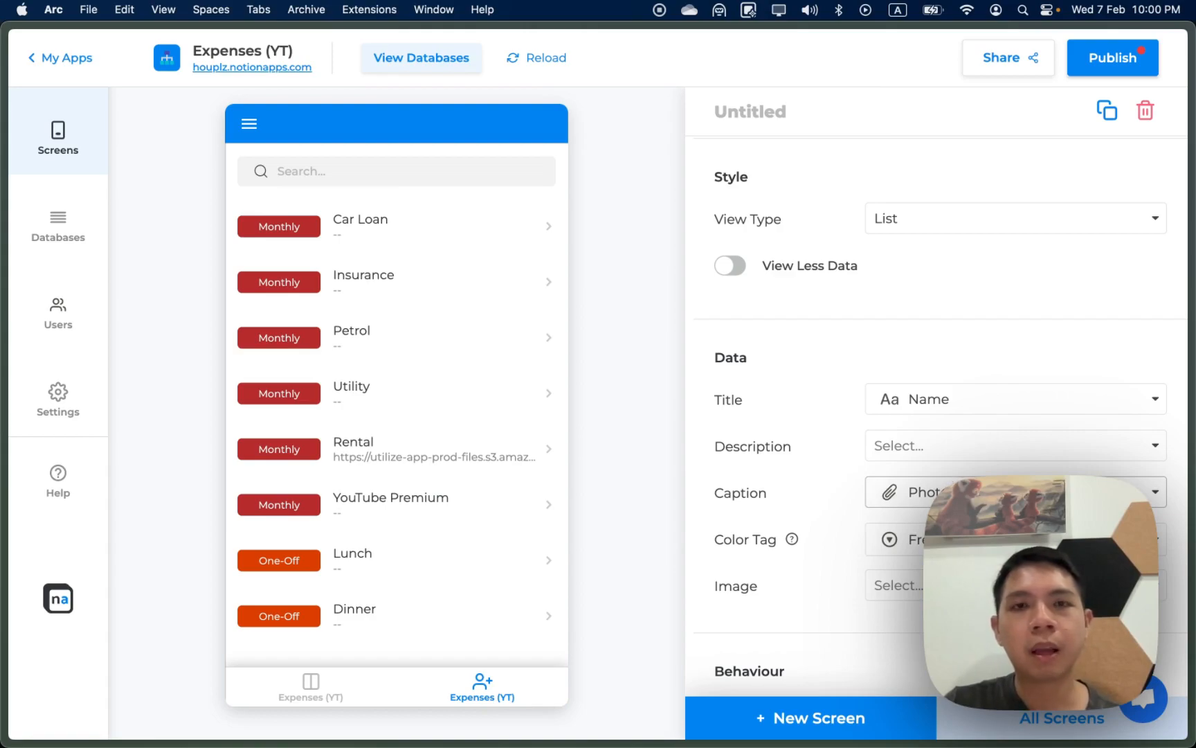
pyautogui.click(990, 493)
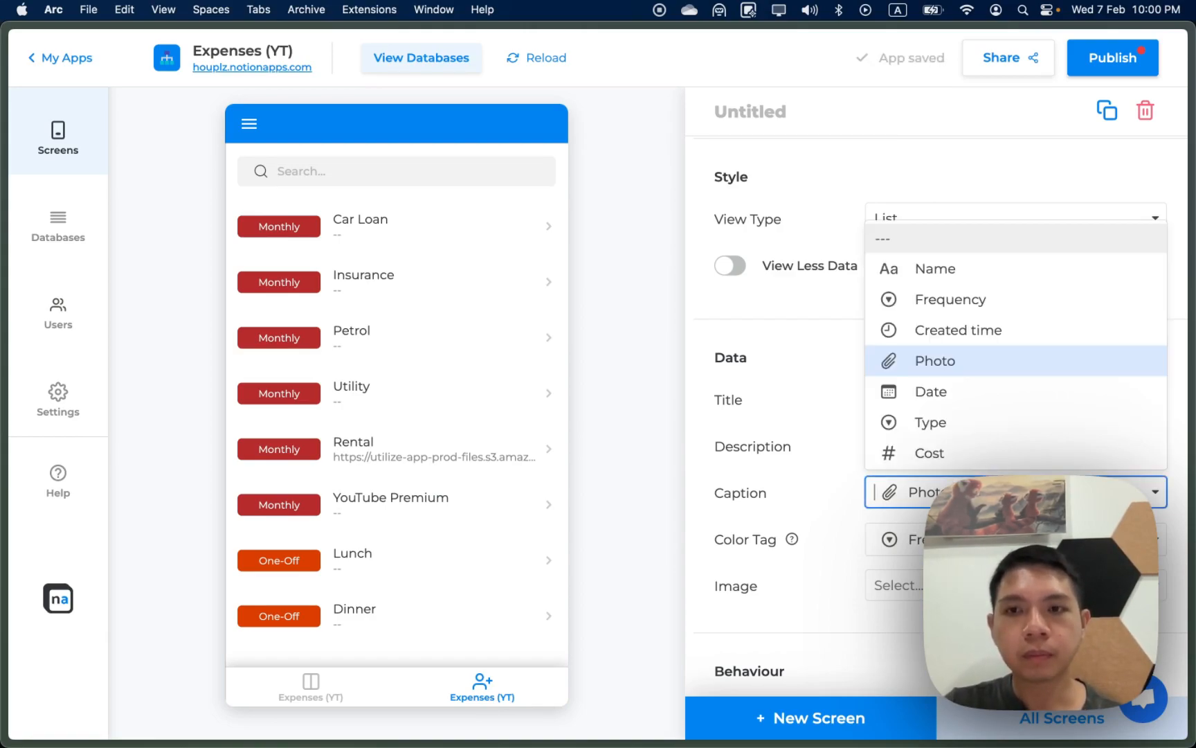
pyautogui.click(820, 473)
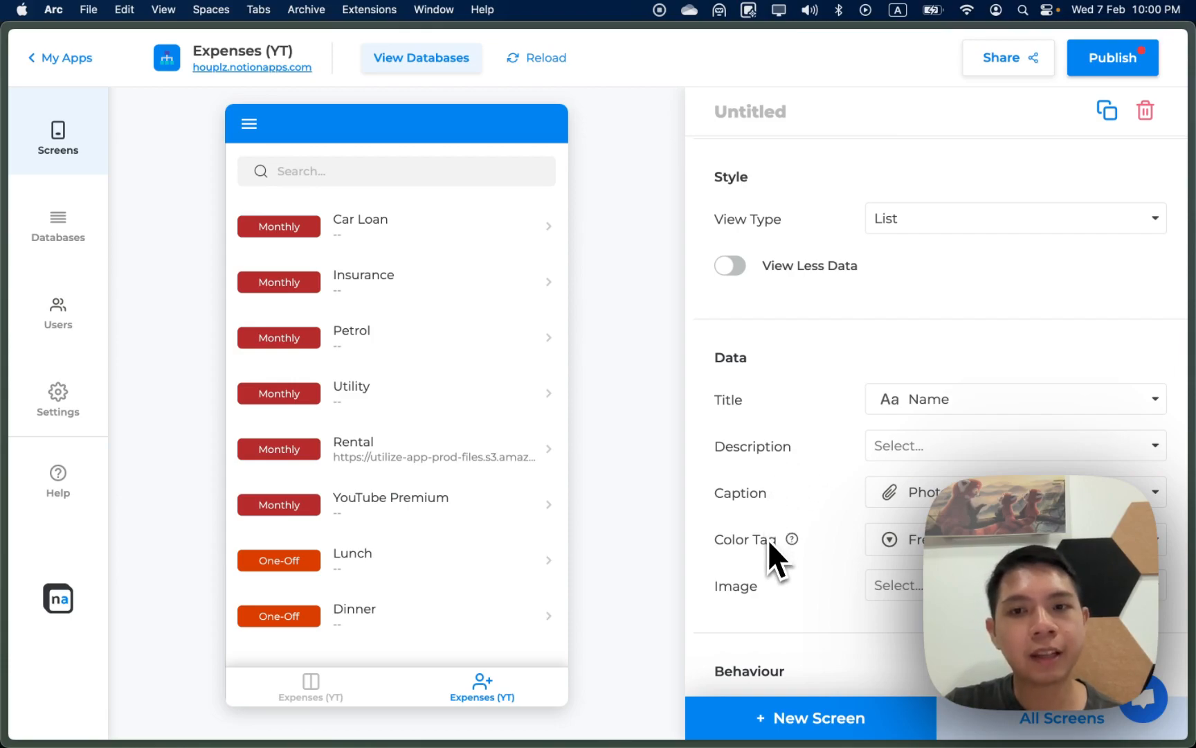
pyautogui.click(908, 493)
pyautogui.click(933, 240)
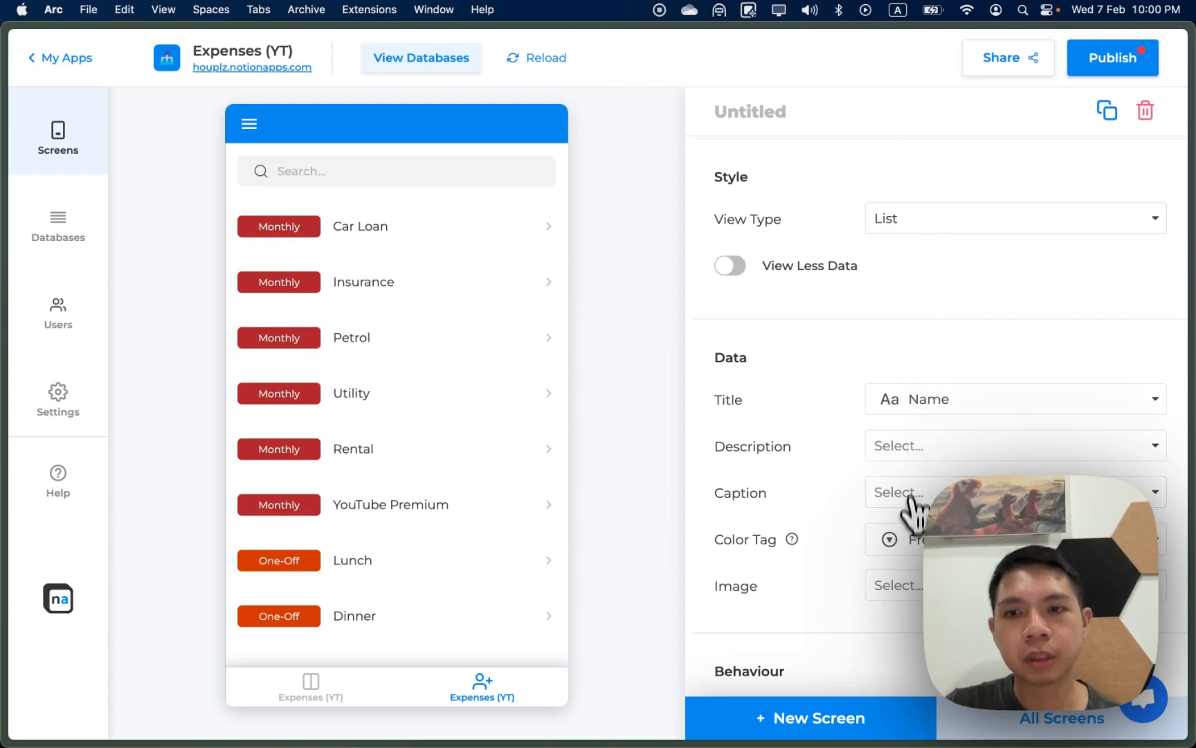
pyautogui.click(912, 538)
pyautogui.click(915, 613)
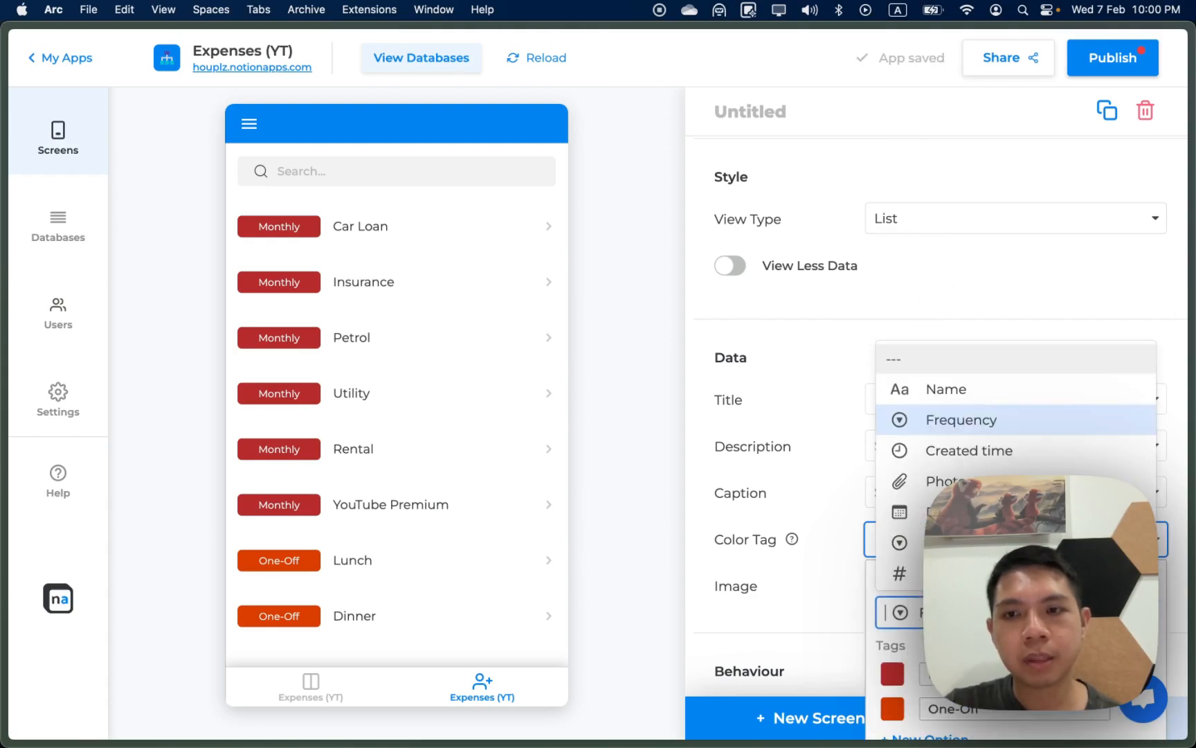
pyautogui.click(915, 355)
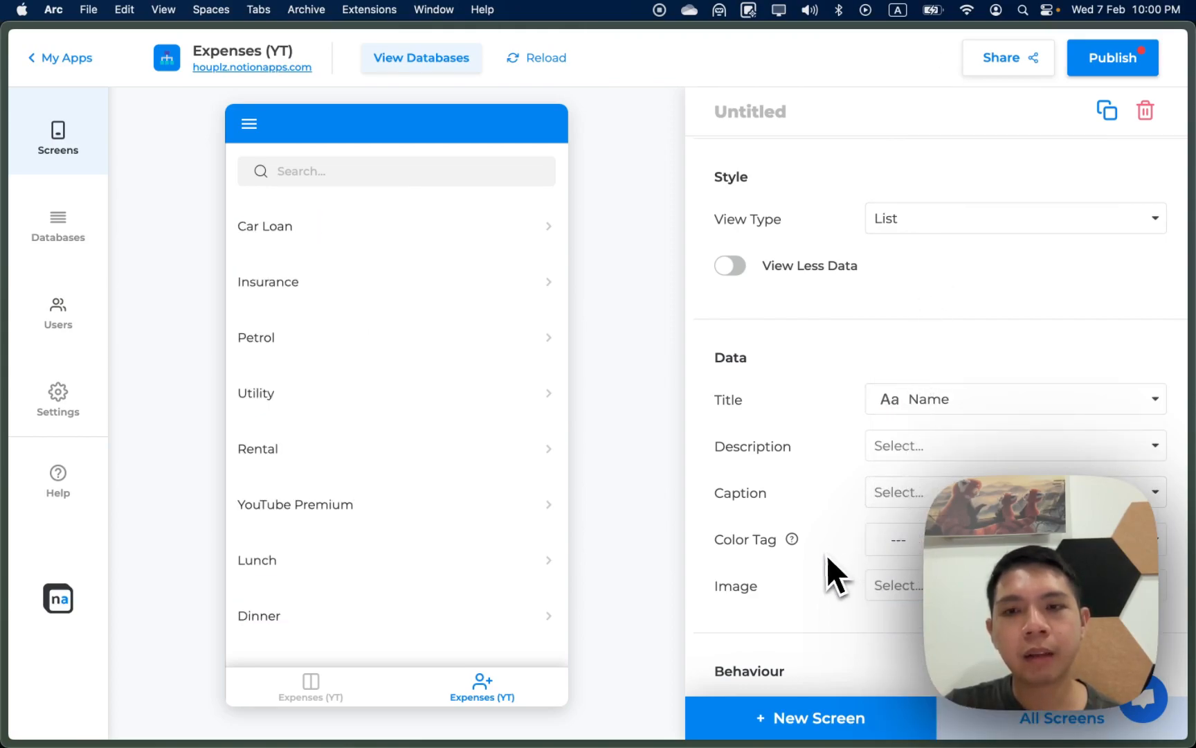
pyautogui.click(893, 585)
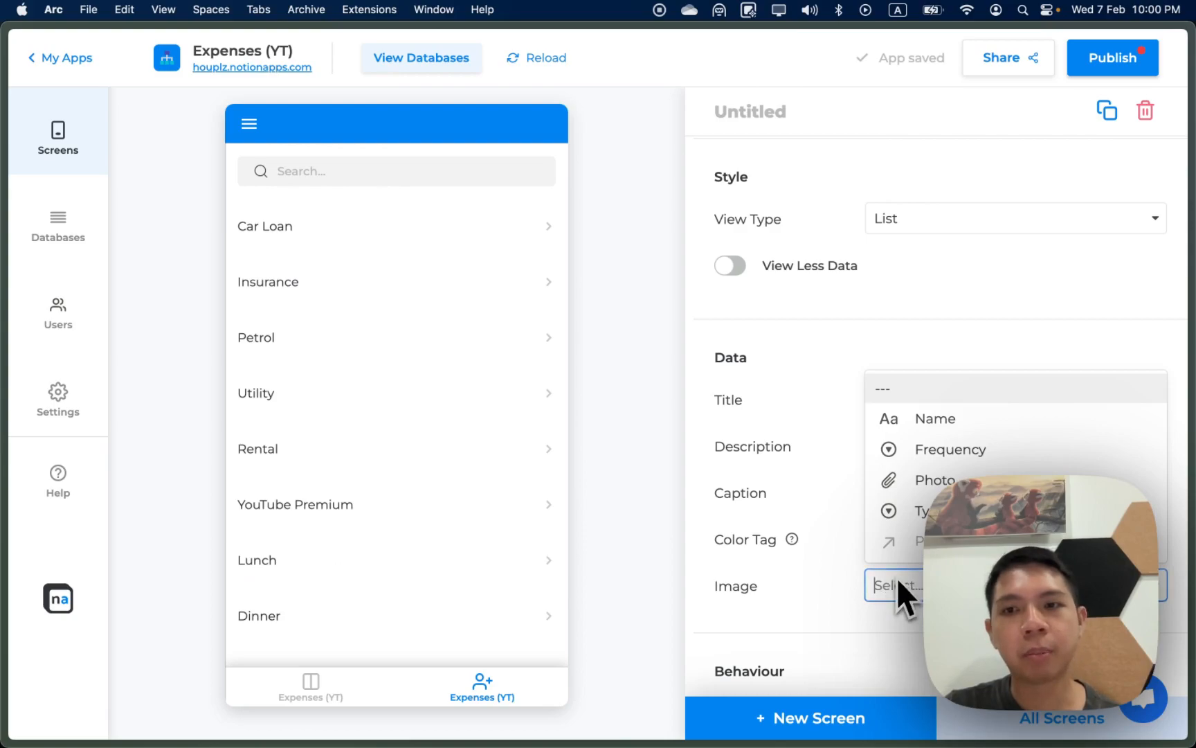
pyautogui.click(924, 485)
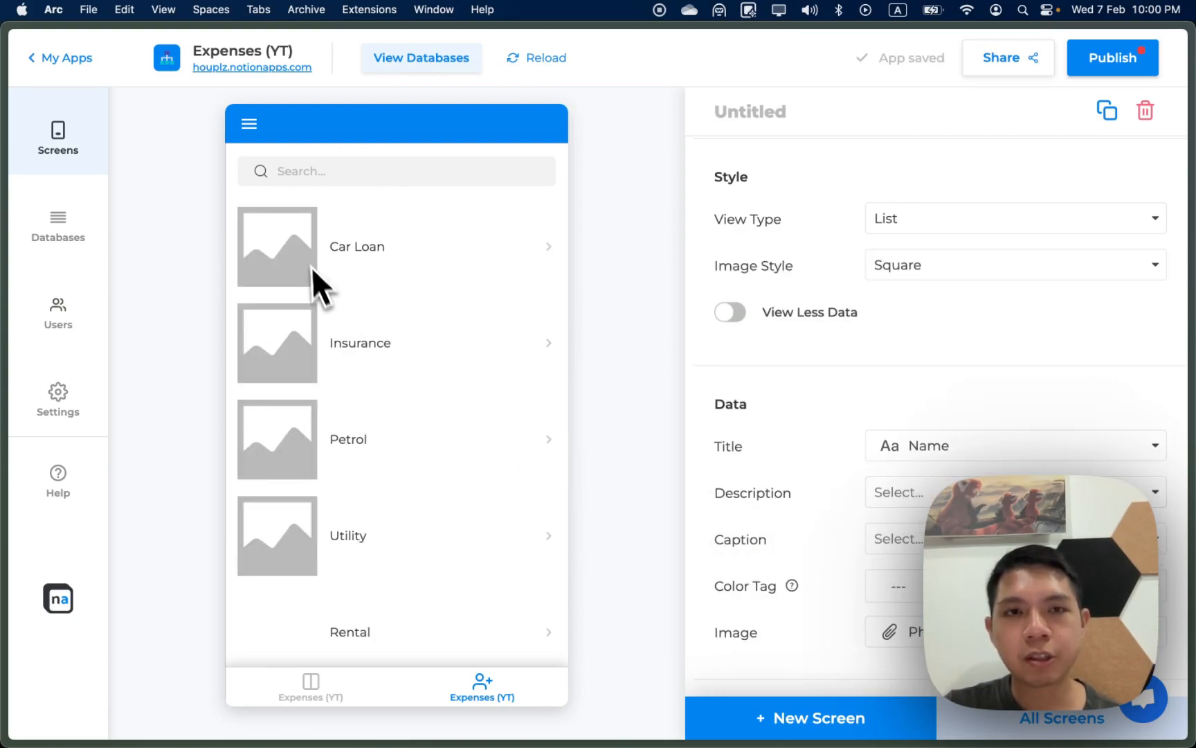
pyautogui.scroll(-5, 310, 364)
pyautogui.scroll(5, 308, 370)
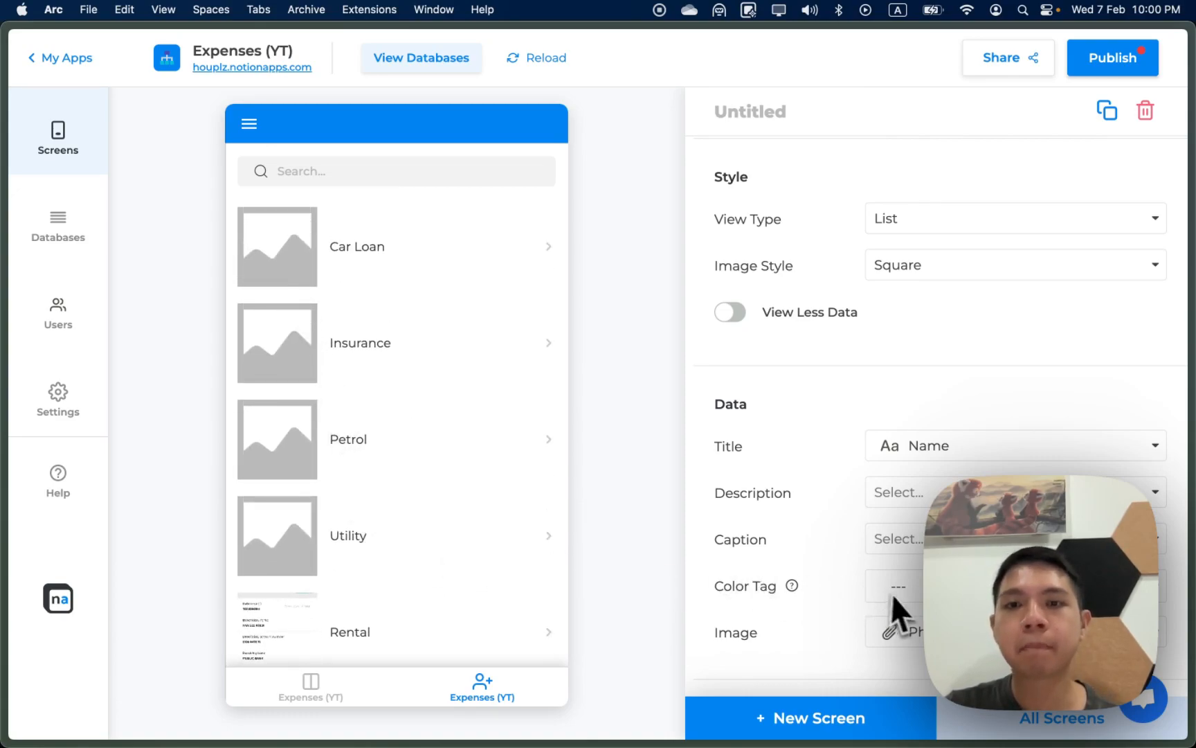
# Step: Show each expense's Cost as its description and attempt tagging items by Cost
pyautogui.click(921, 493)
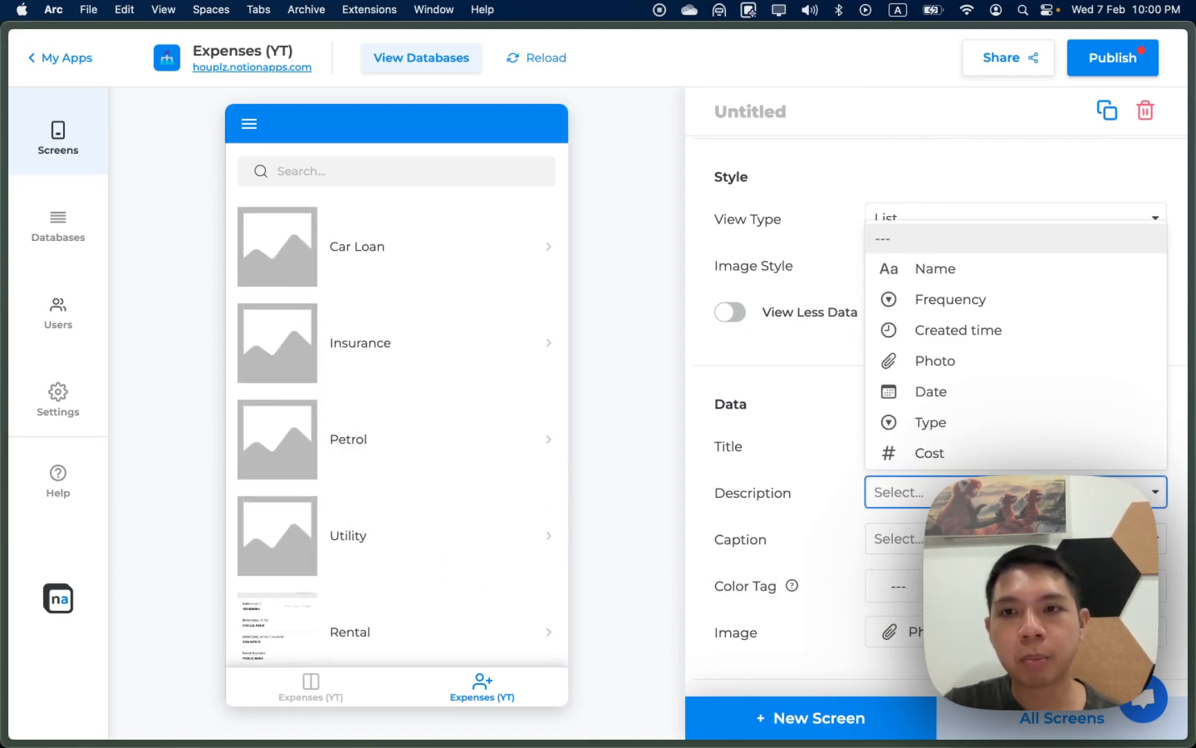
pyautogui.click(940, 457)
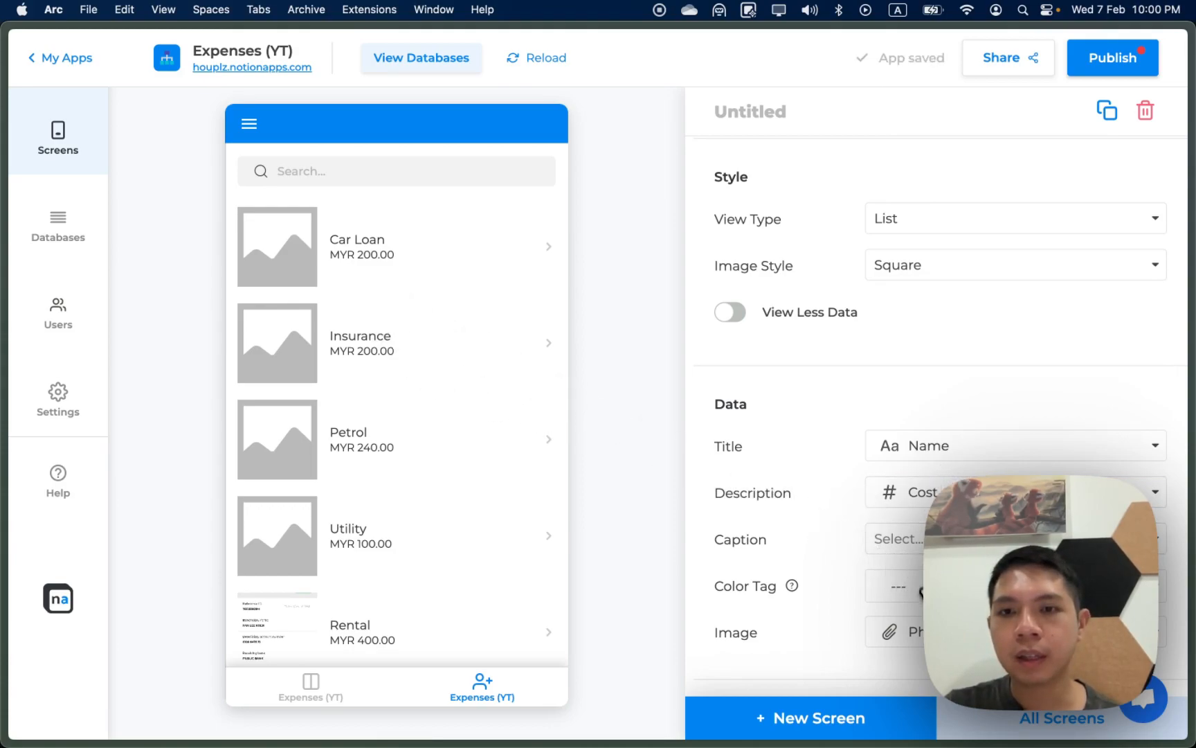
pyautogui.click(900, 586)
pyautogui.click(901, 659)
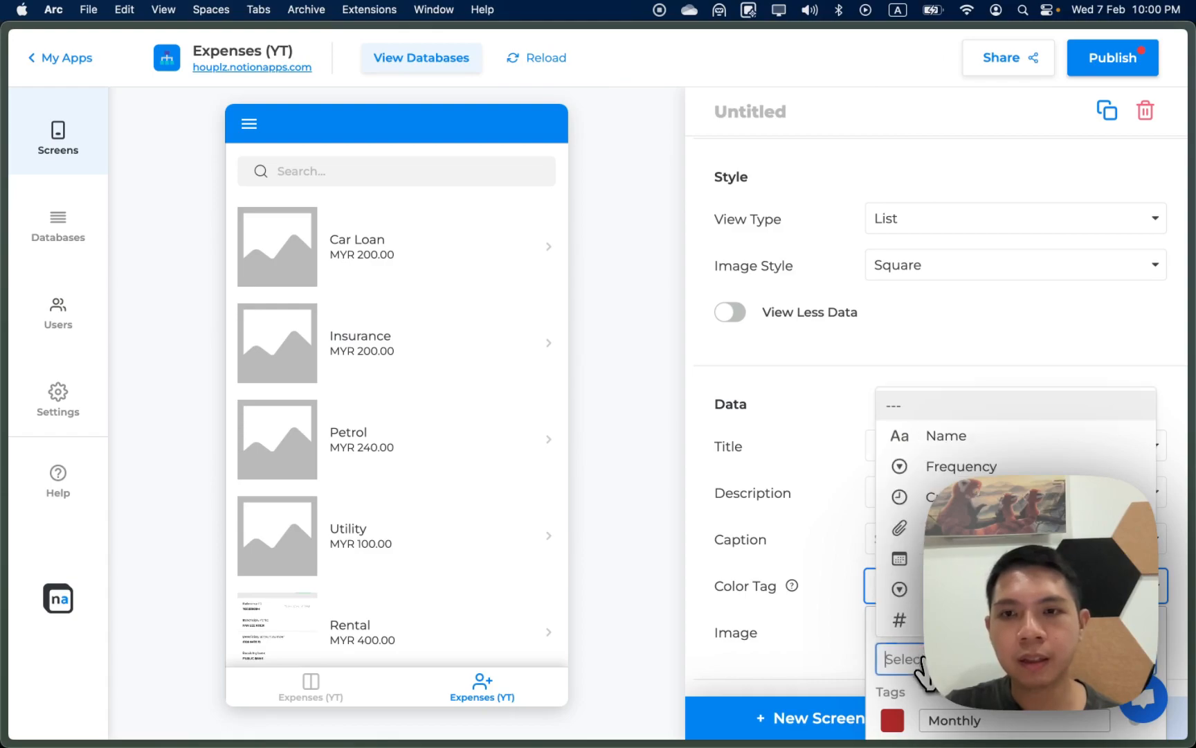
pyautogui.scroll(-1, 1003, 523)
pyautogui.scroll(1, 1004, 568)
pyautogui.scroll(-1, 1004, 568)
pyautogui.click(1004, 585)
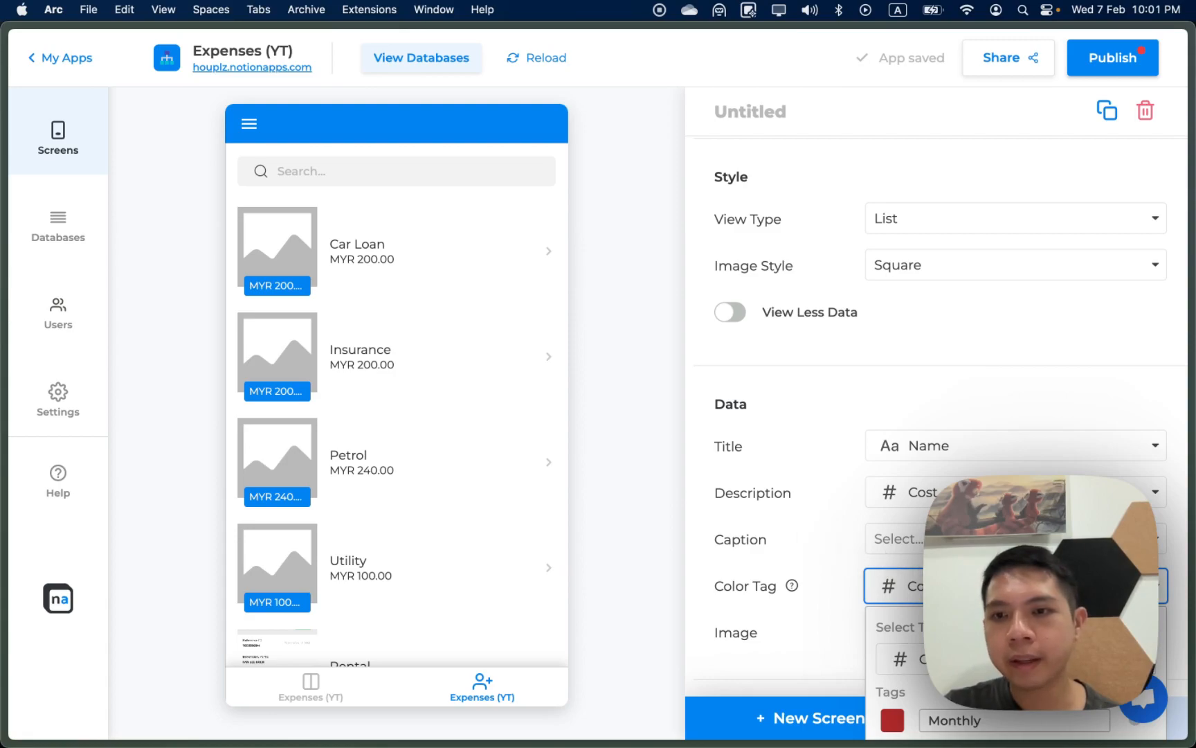
pyautogui.doubleClick(1004, 633)
pyautogui.click(1004, 658)
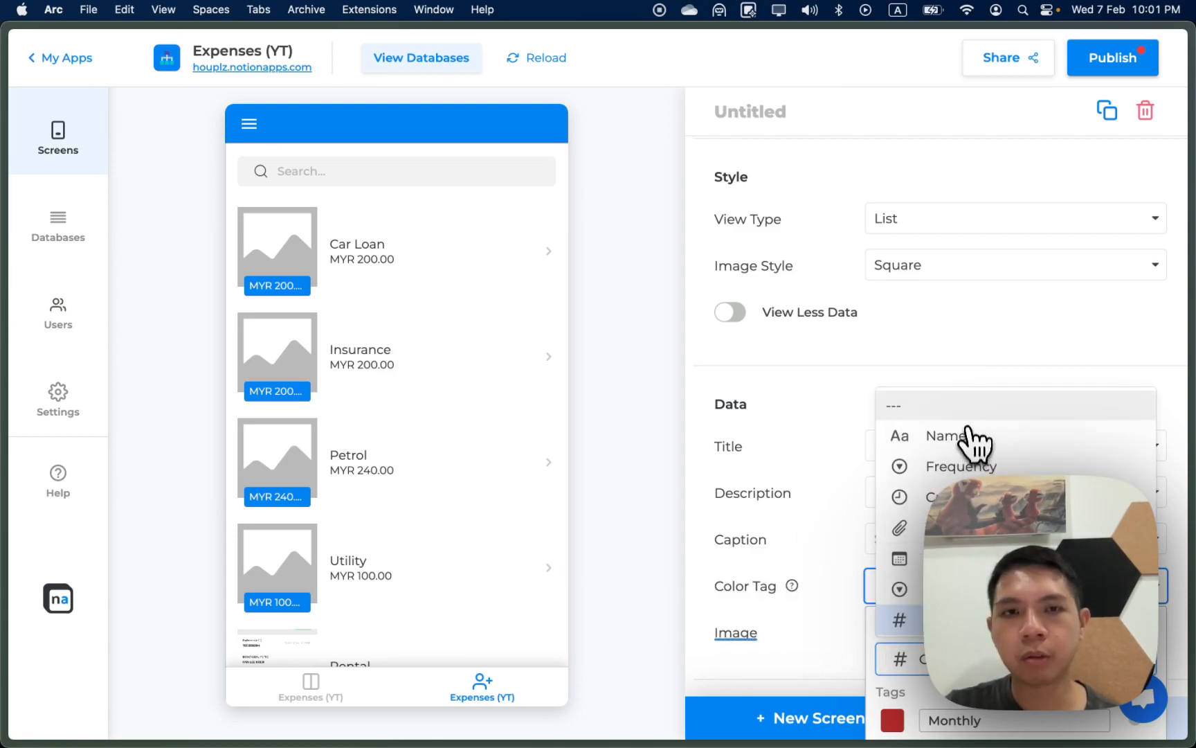
pyautogui.click(968, 435)
# Step: Turn on View Less Data and set the Color Tag field to Cost
pyautogui.click(731, 312)
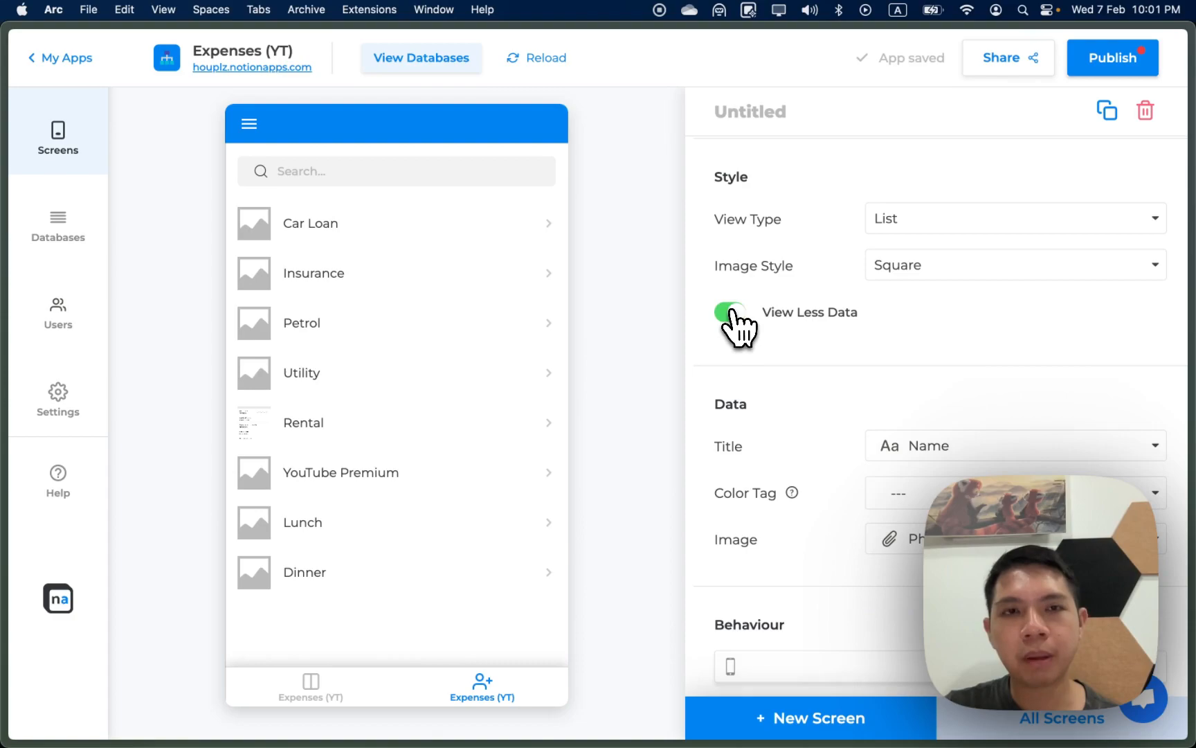
pyautogui.click(917, 496)
pyautogui.click(969, 566)
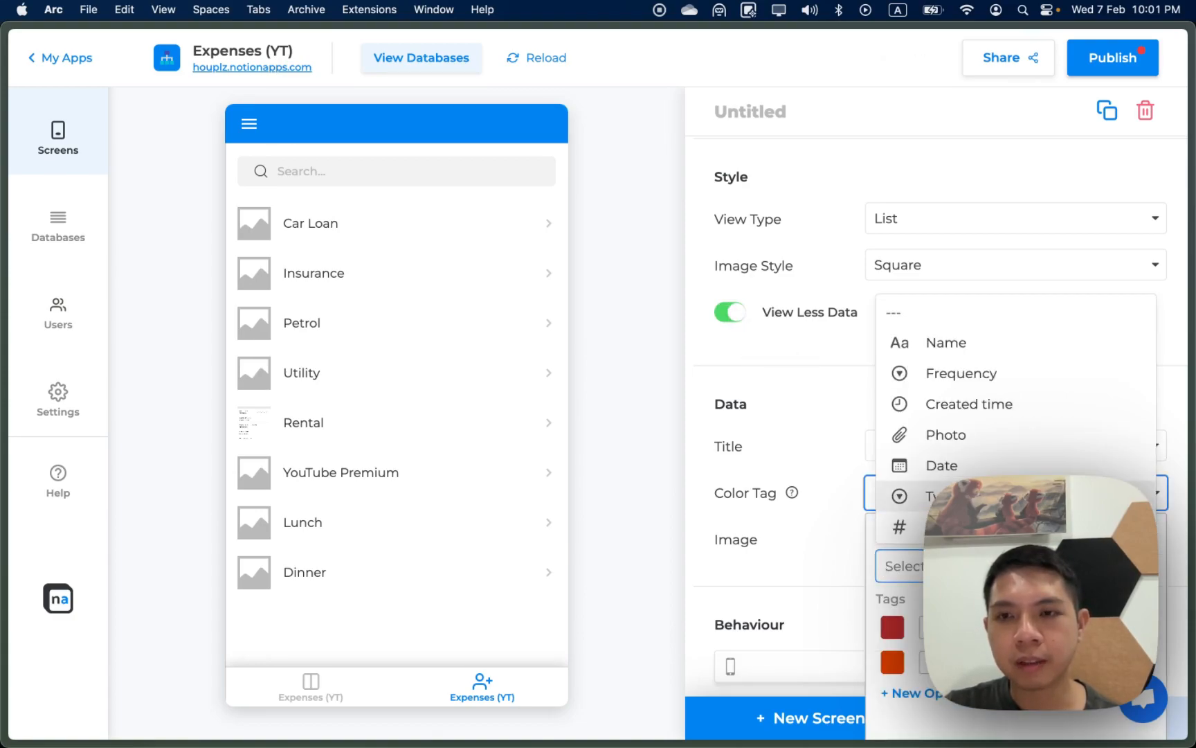
pyautogui.click(970, 528)
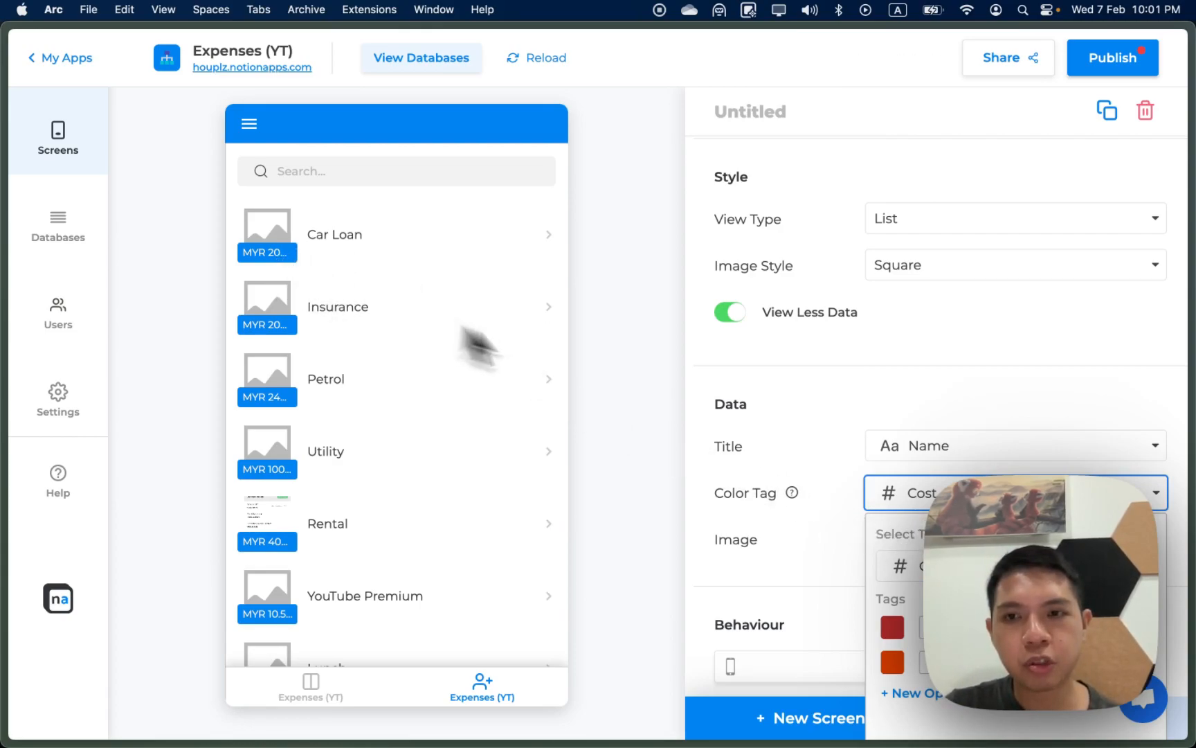
pyautogui.click(971, 454)
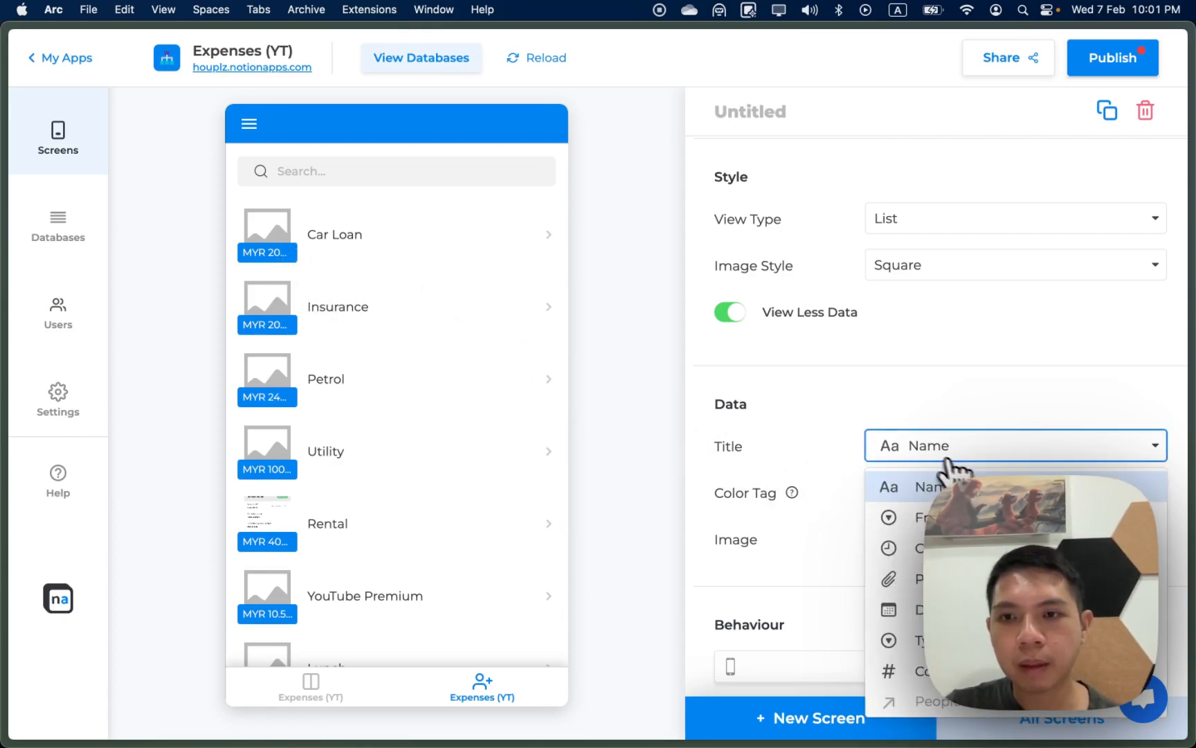
pyautogui.click(811, 480)
pyautogui.click(969, 493)
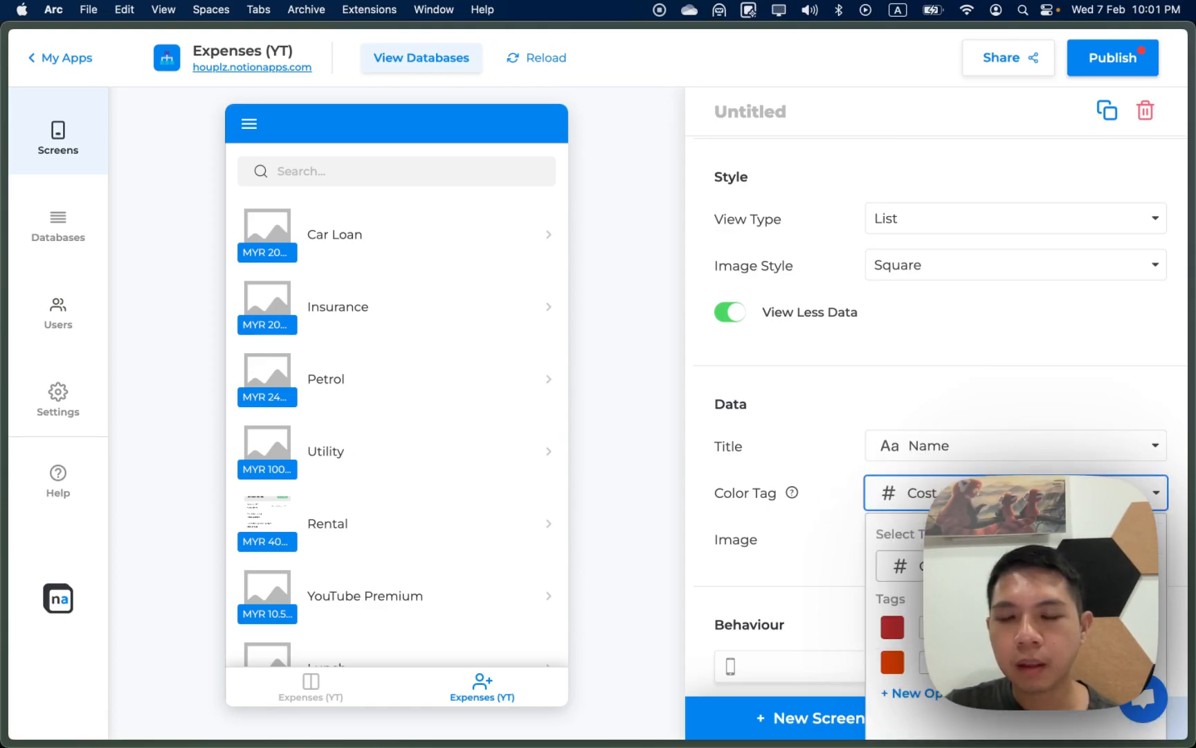
pyautogui.click(785, 503)
# Step: Add a filter on Type with the value Monthly to the expense list
pyautogui.scroll(-2, 803, 528)
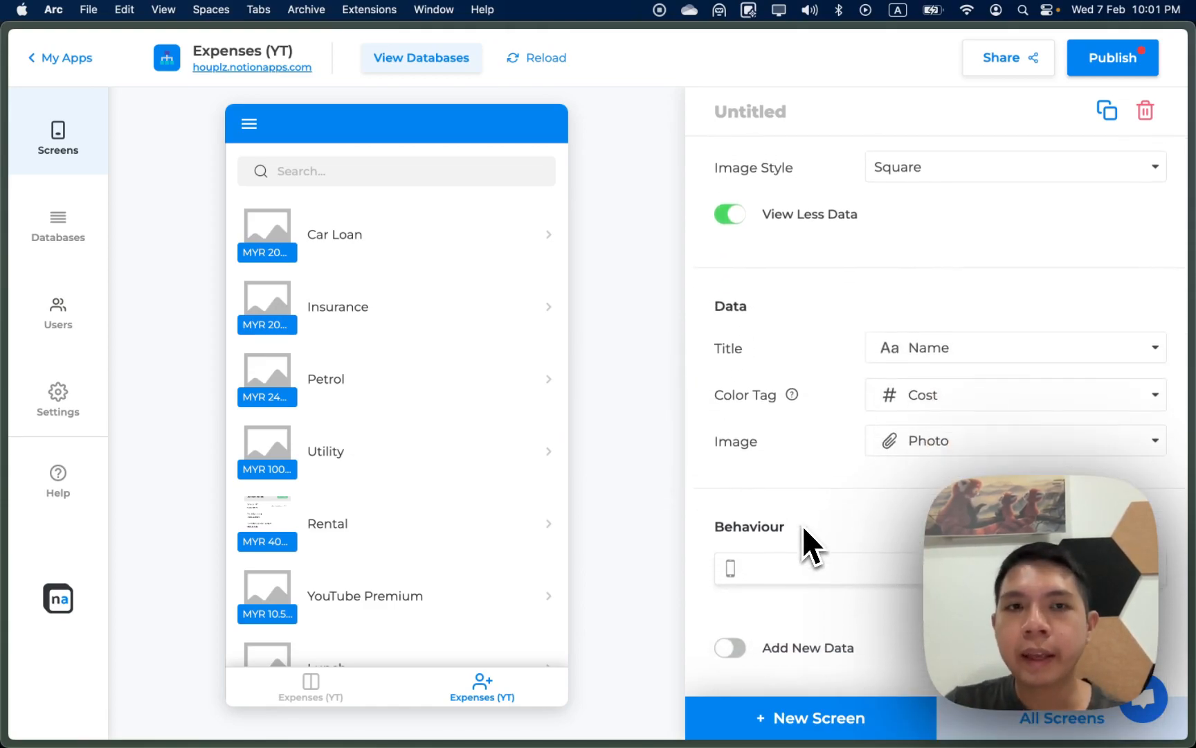
pyautogui.scroll(-1, 804, 530)
pyautogui.scroll(-1, 489, 449)
pyautogui.scroll(1, 488, 446)
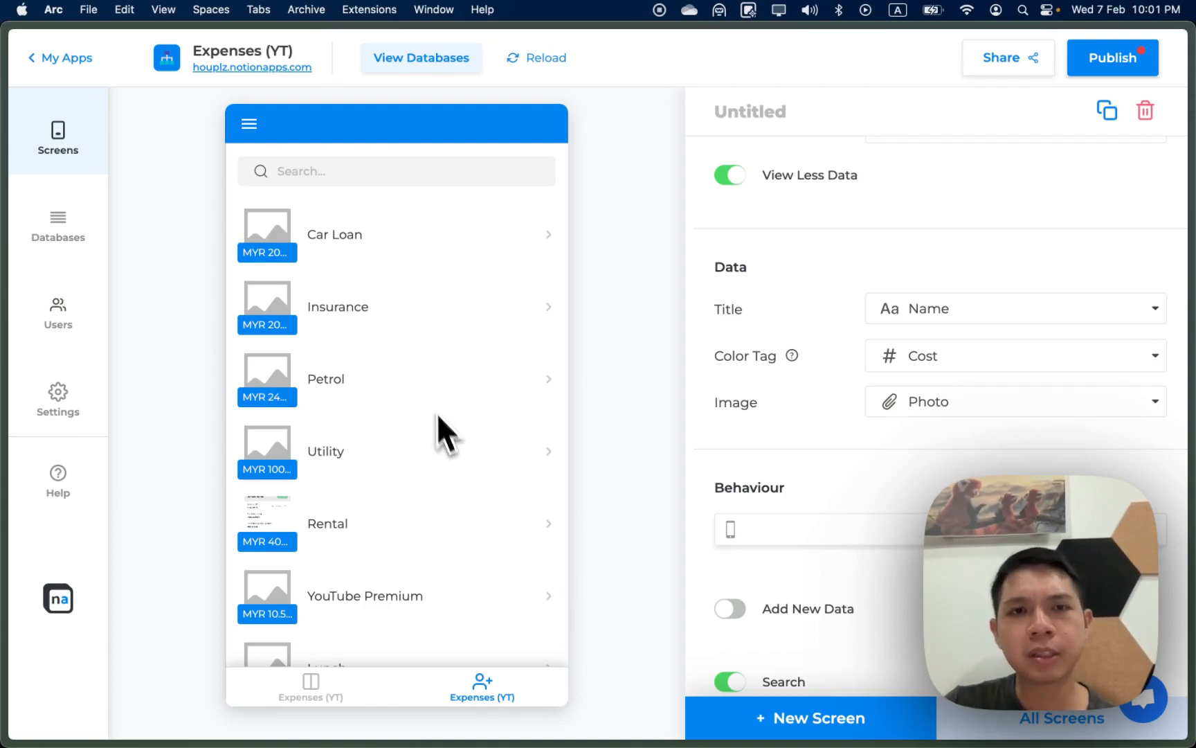
pyautogui.scroll(-1, 824, 536)
pyautogui.scroll(-5, 835, 529)
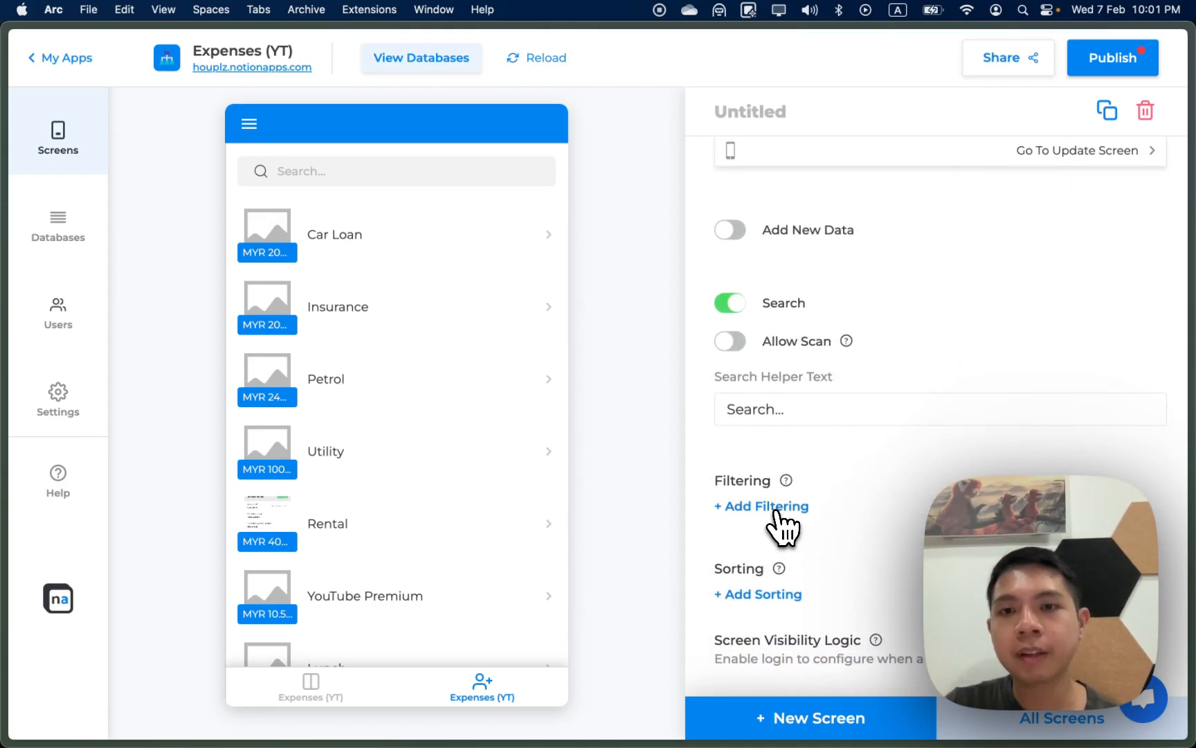
pyautogui.click(773, 509)
pyautogui.click(805, 547)
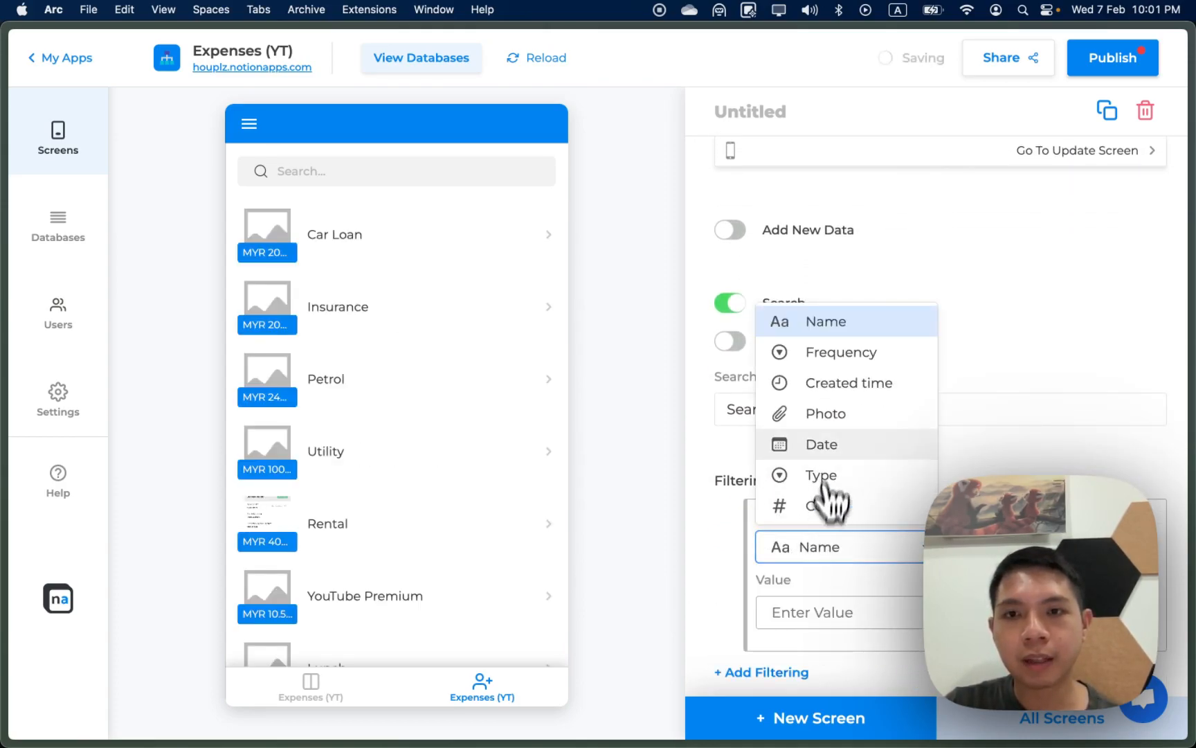
pyautogui.click(828, 475)
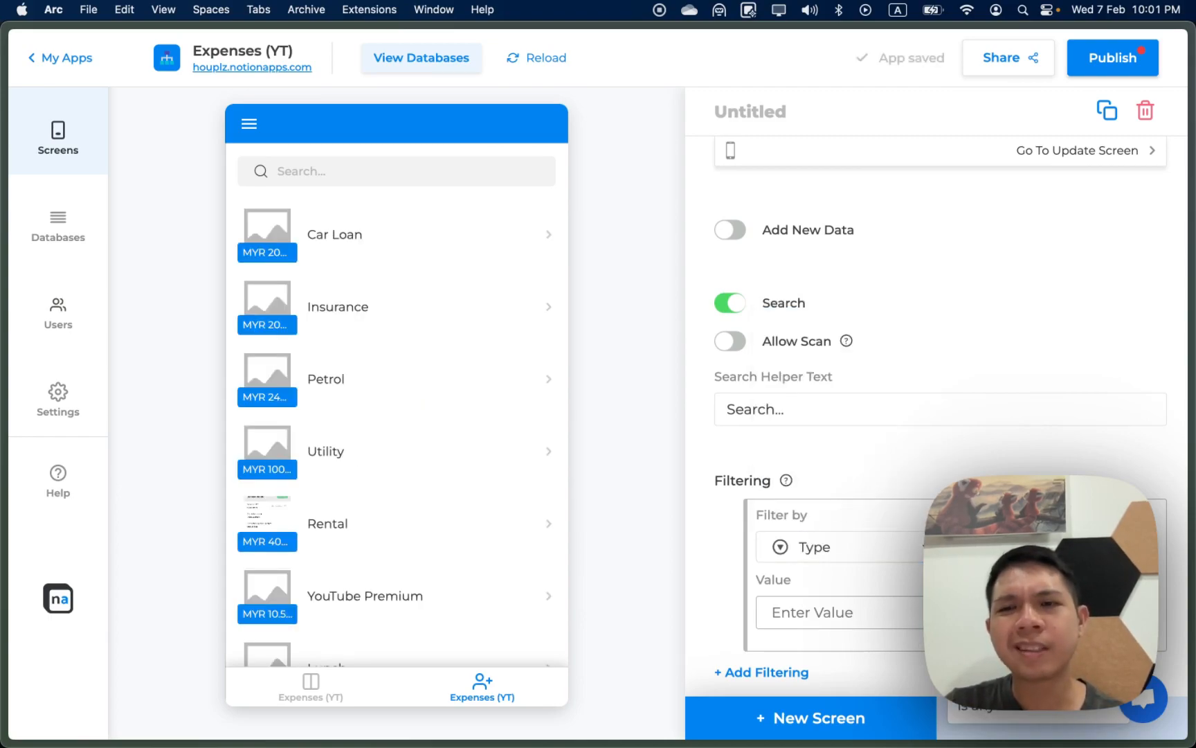
pyautogui.click(913, 611)
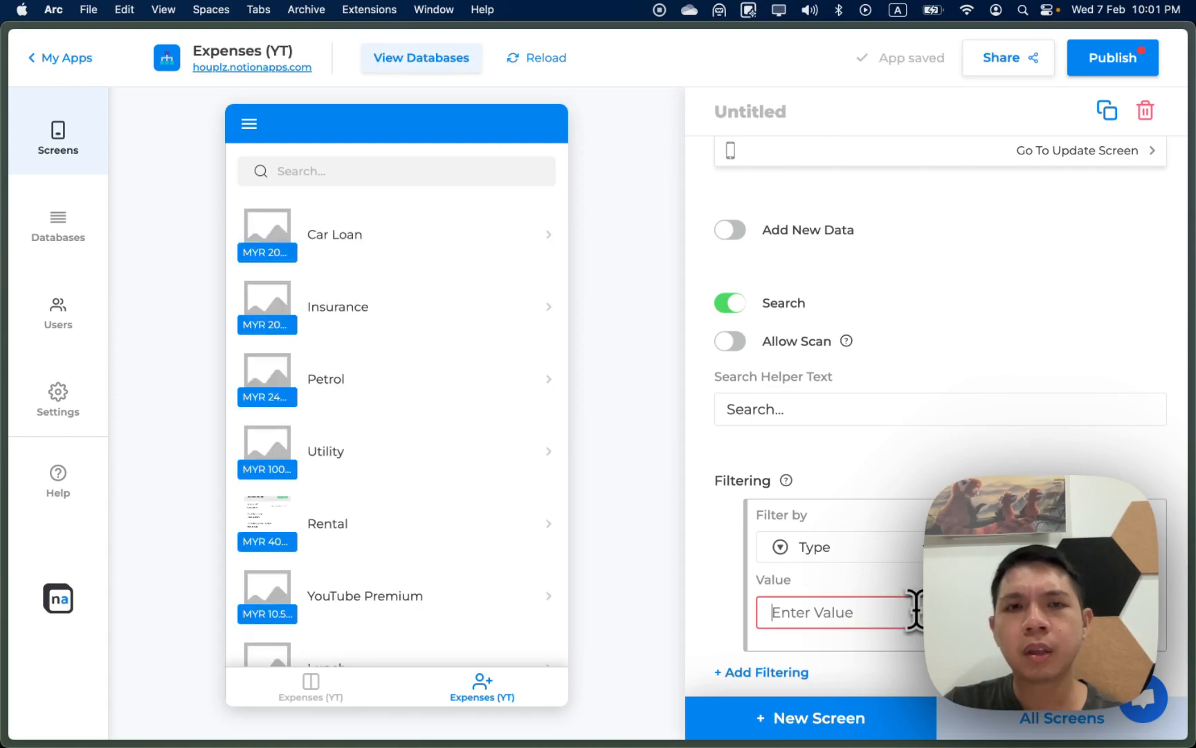
pyautogui.write('Monthly')
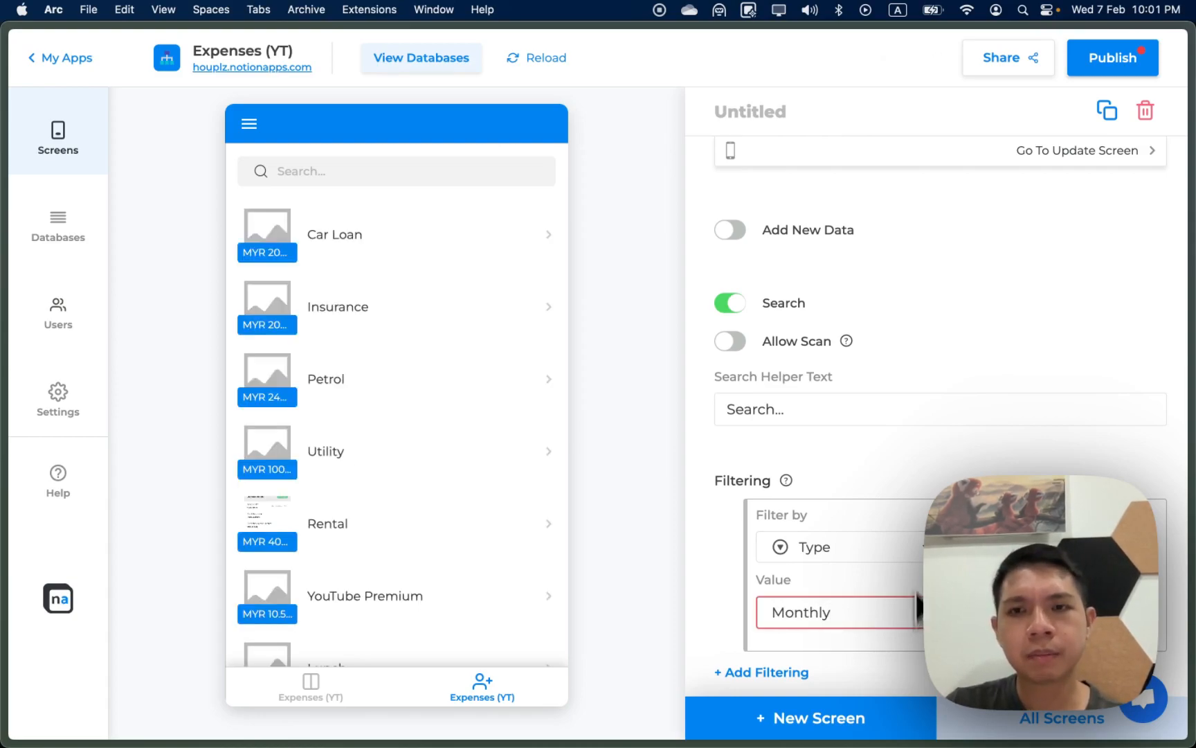
pyautogui.click(909, 465)
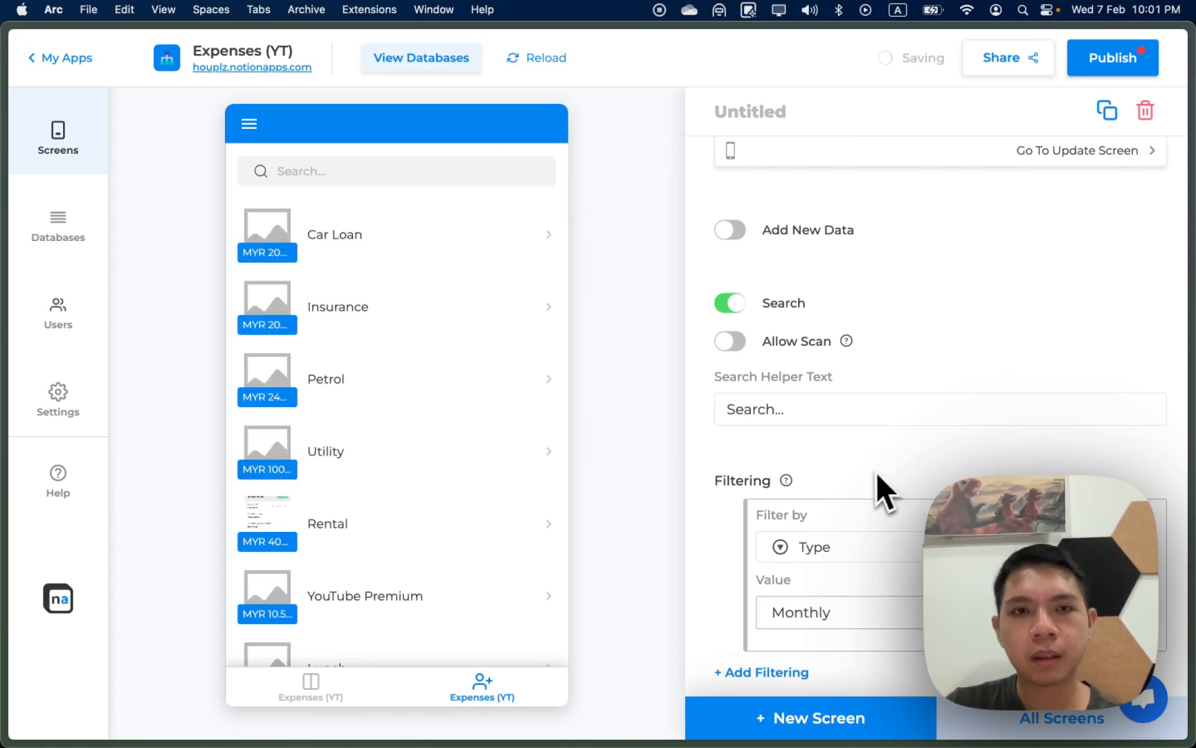
# Step: Preview the Insurance expense, then return to the expense list
pyautogui.click(544, 319)
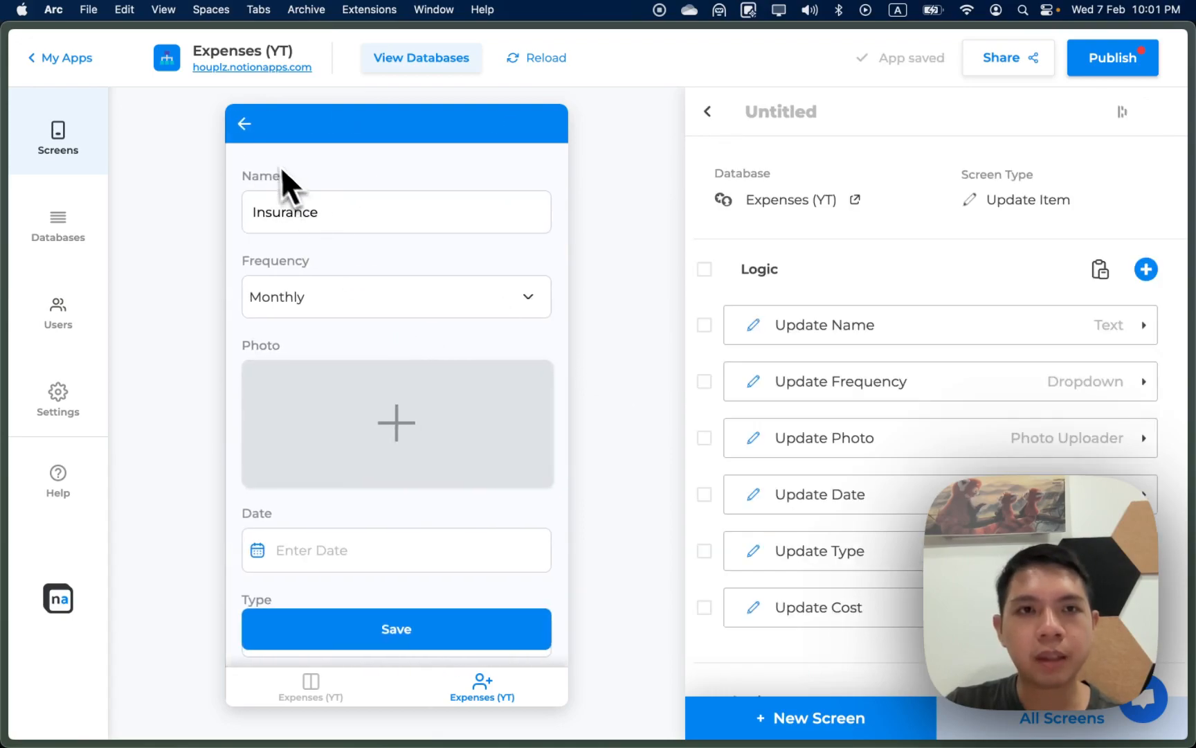
pyautogui.click(248, 128)
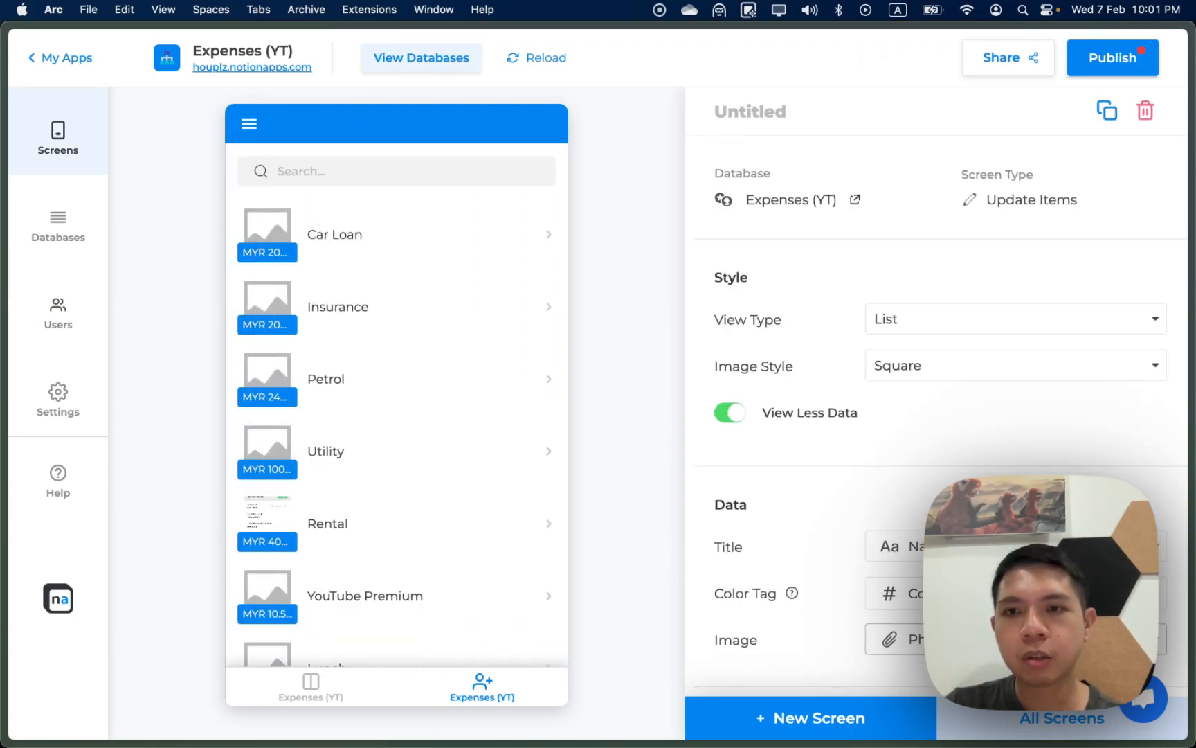
pyautogui.scroll(-5, 935, 346)
pyautogui.scroll(-3, 1038, 346)
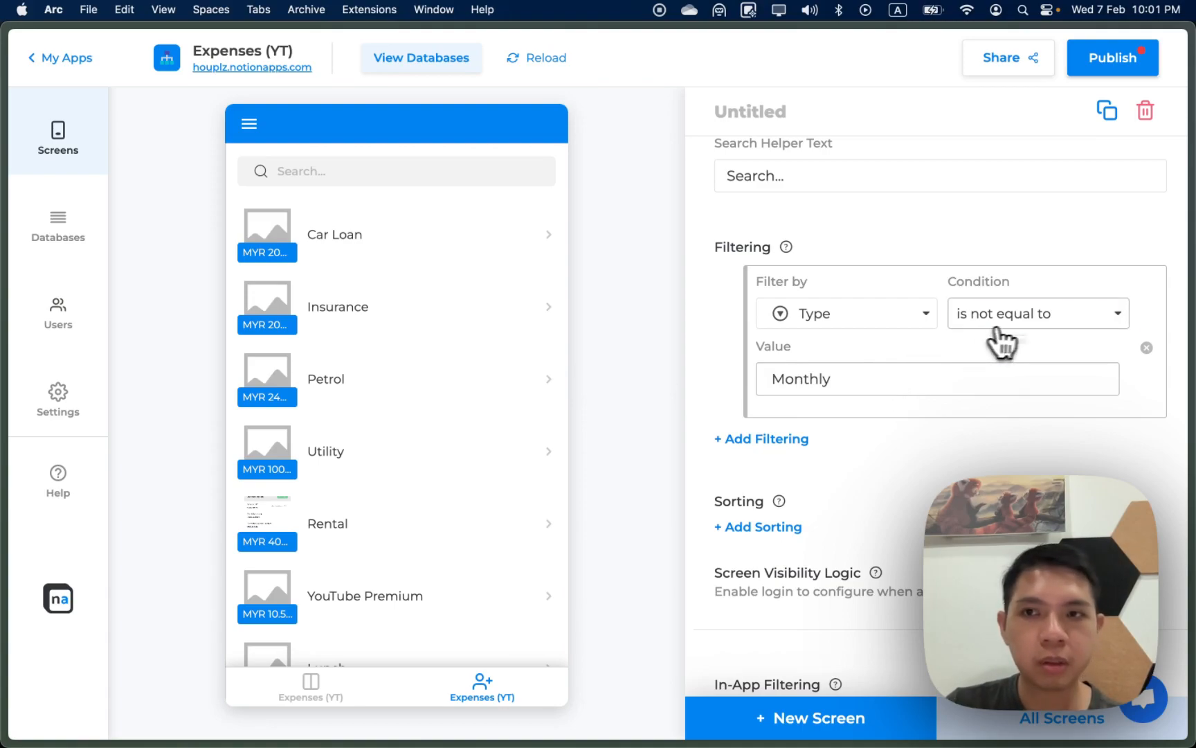
# Step: Change the filter field to Frequency with Monthly as the value
pyautogui.click(1003, 321)
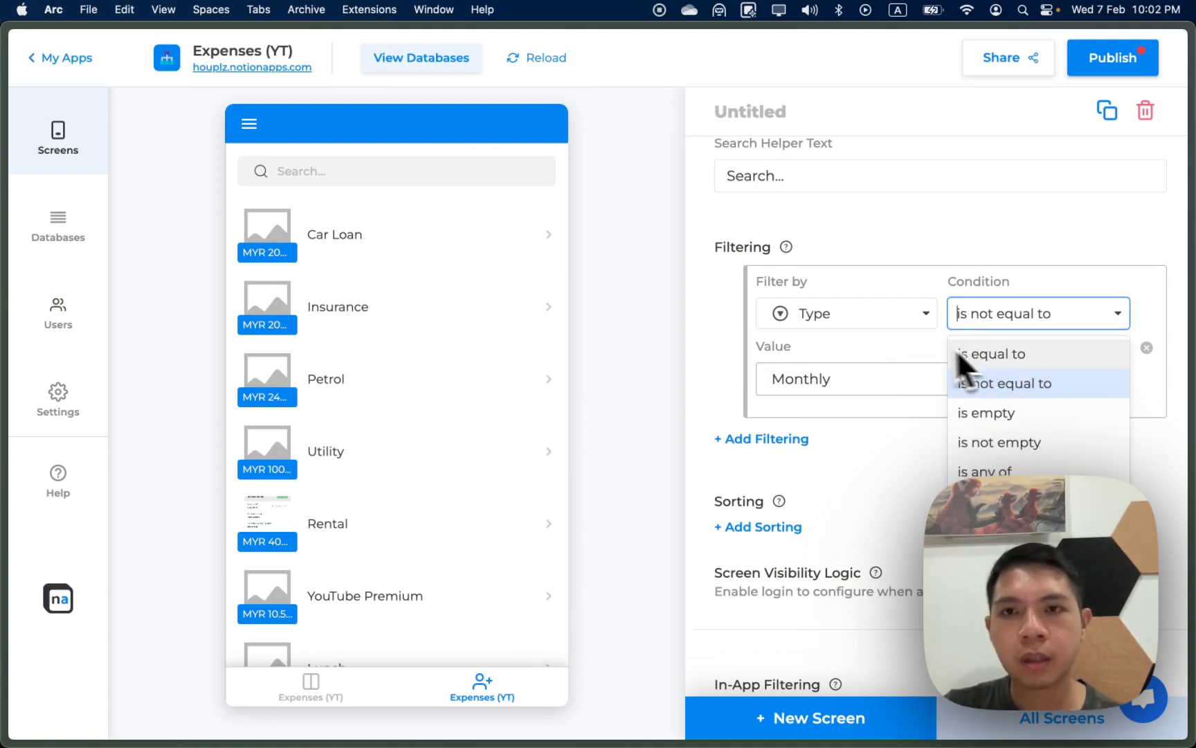
pyautogui.click(898, 345)
pyautogui.click(876, 325)
pyautogui.click(859, 385)
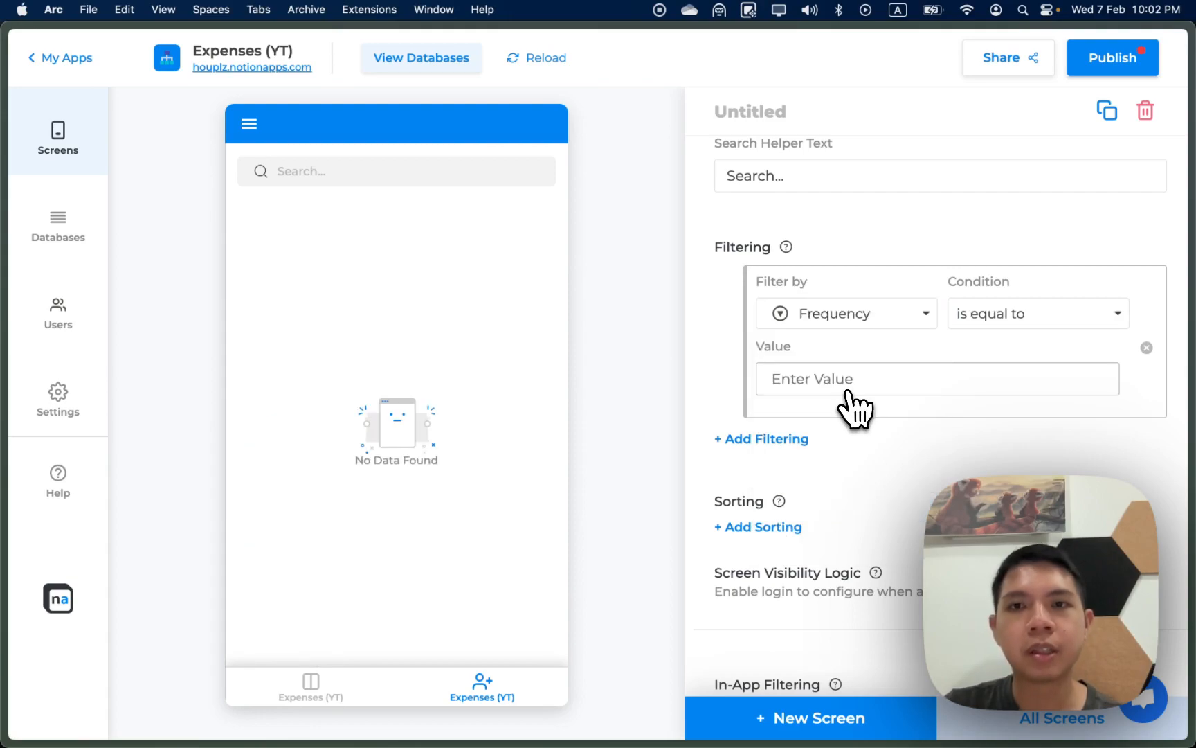
pyautogui.click(782, 381)
pyautogui.write('Monthly')
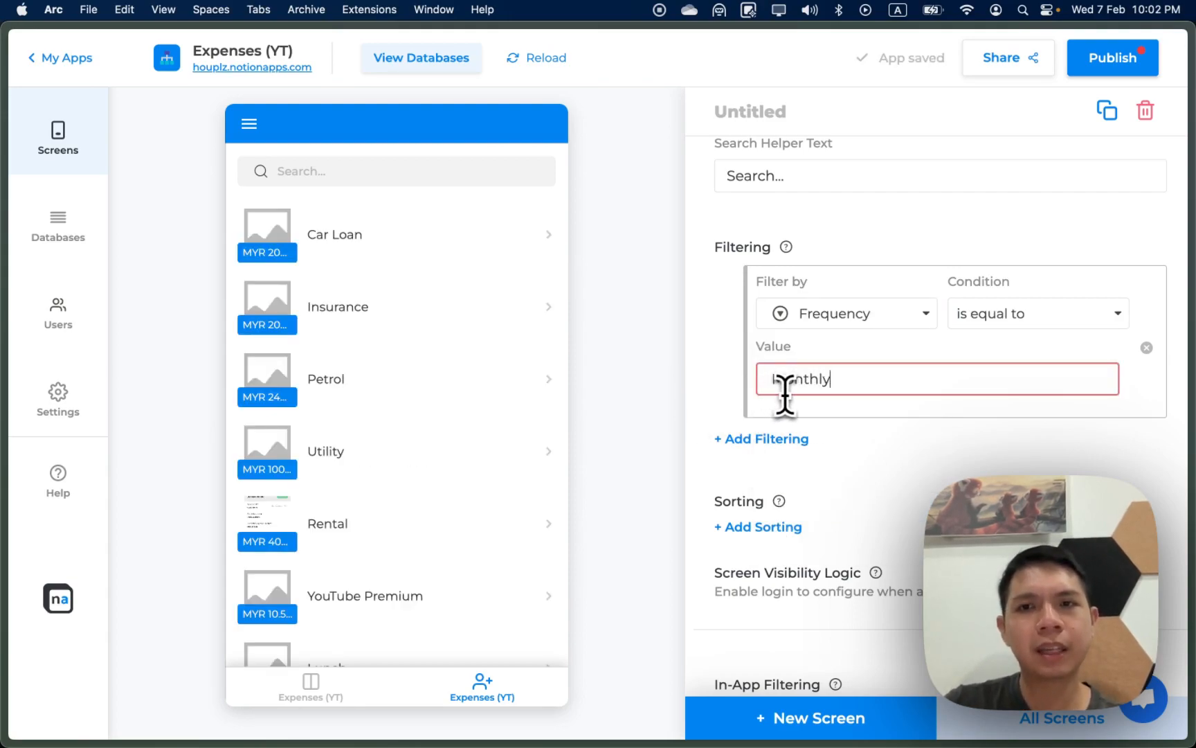
pyautogui.click(790, 401)
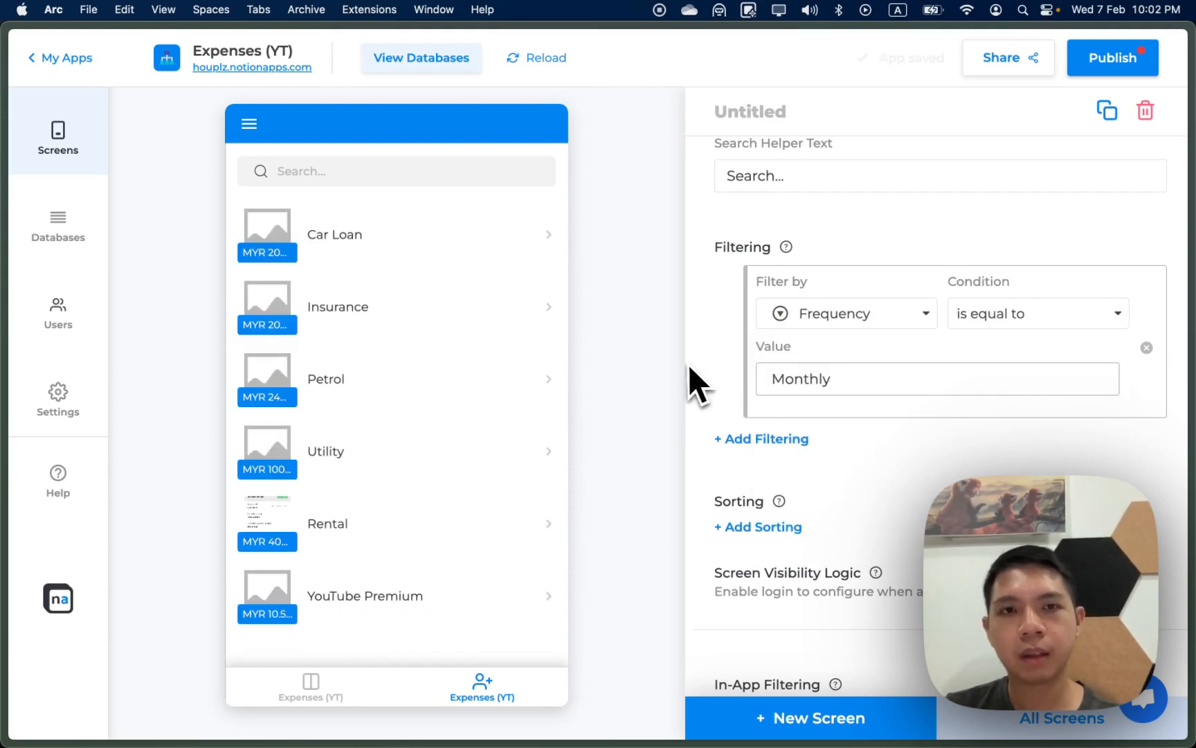
# Step: Set the filter condition to 'is not equal to' and re-enter Monthly as the value
pyautogui.scroll(3, 736, 382)
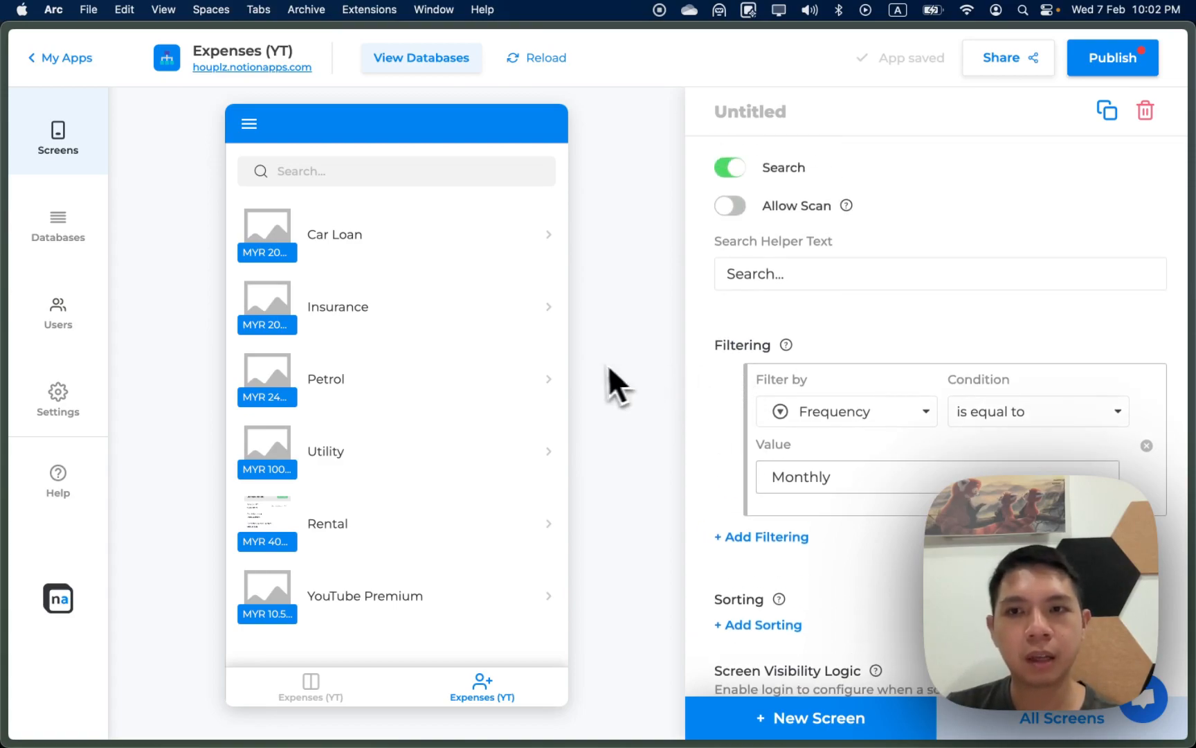
pyautogui.click(969, 421)
pyautogui.click(983, 451)
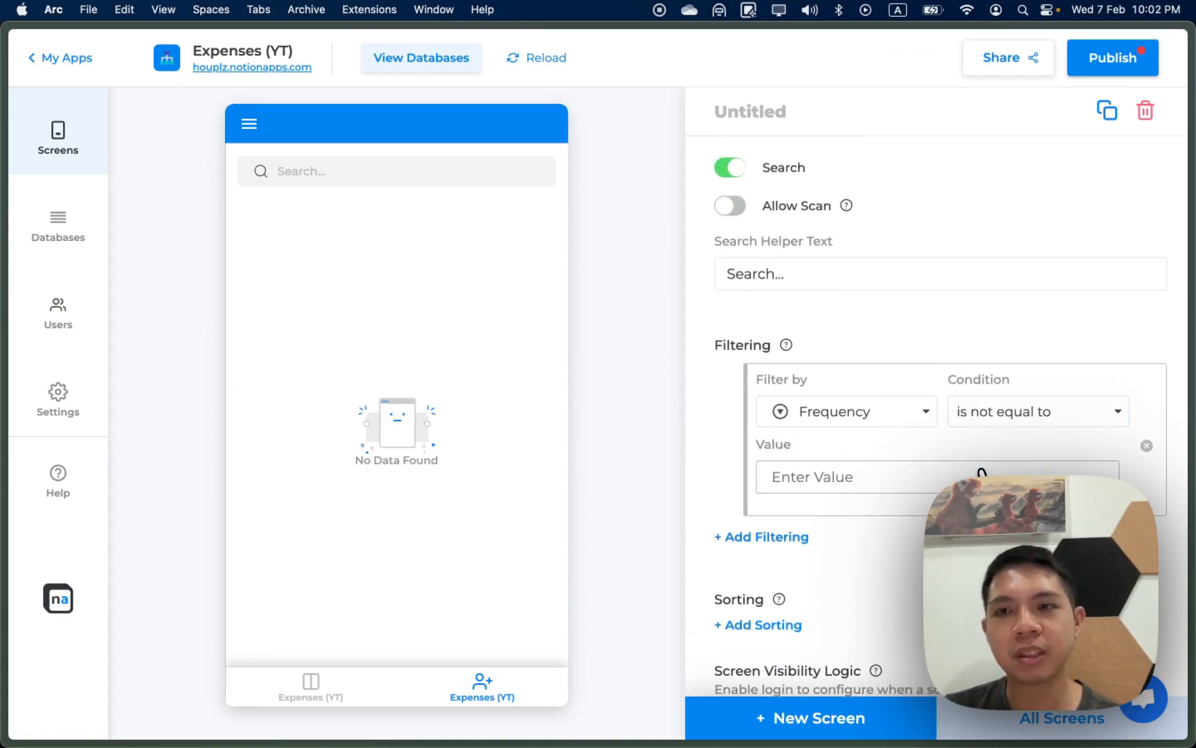
pyautogui.click(915, 474)
pyautogui.write('Monthly')
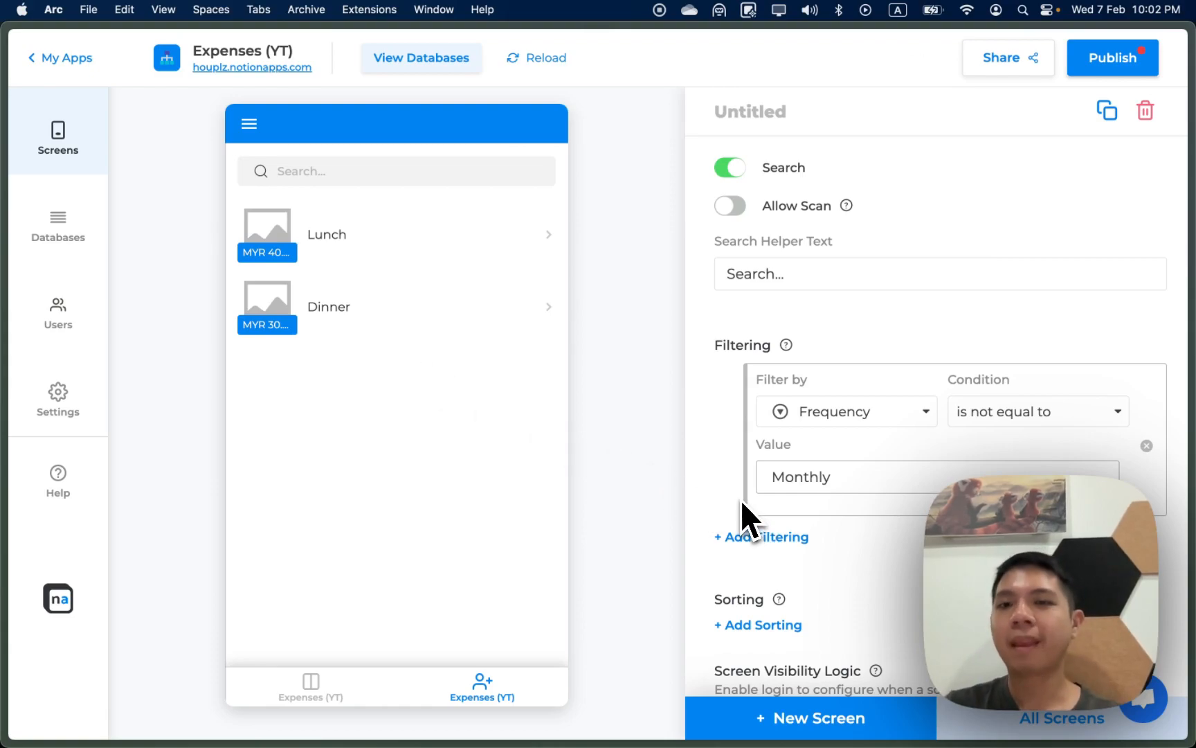
# Step: Rename the untitled list screen to Expenses
pyautogui.click(743, 112)
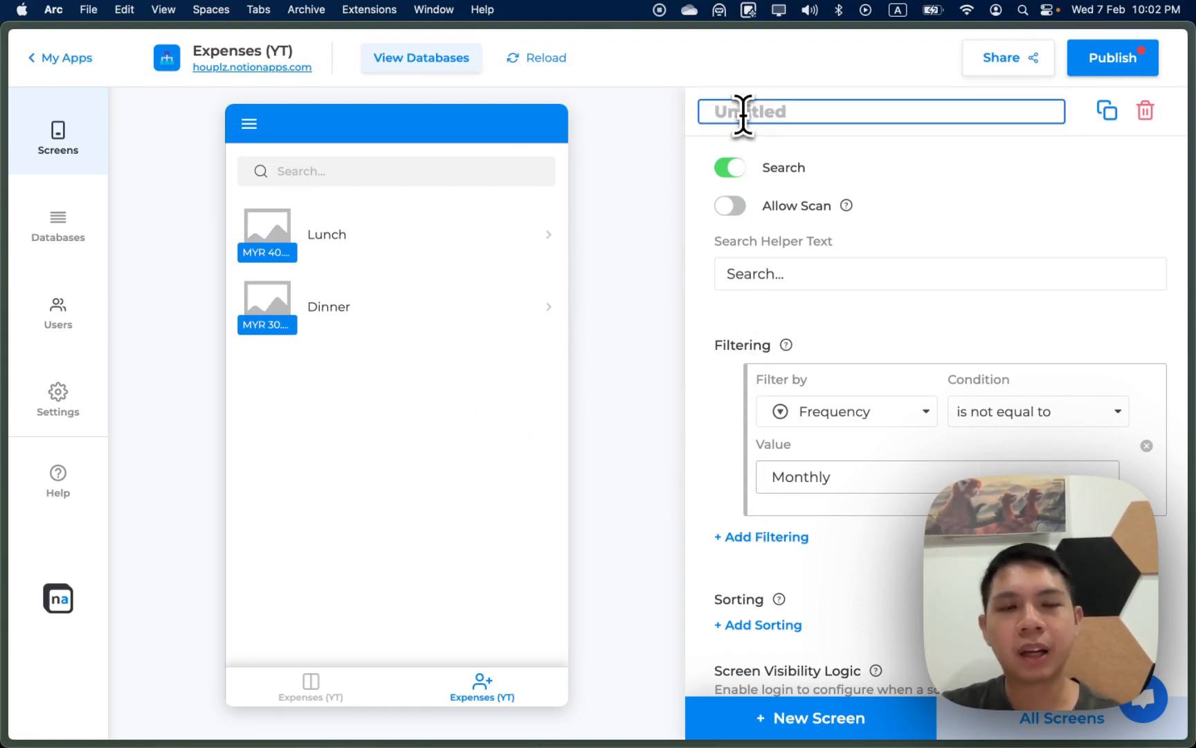
pyautogui.write('Expenses')
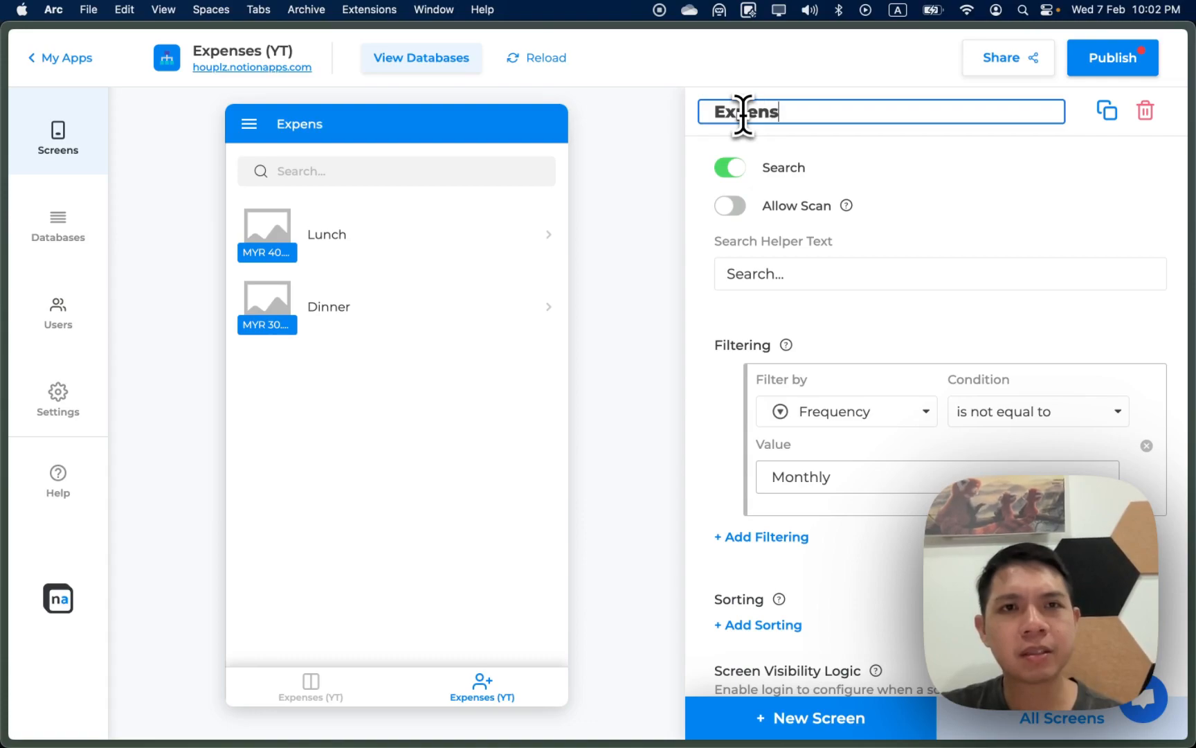
pyautogui.press('Return')
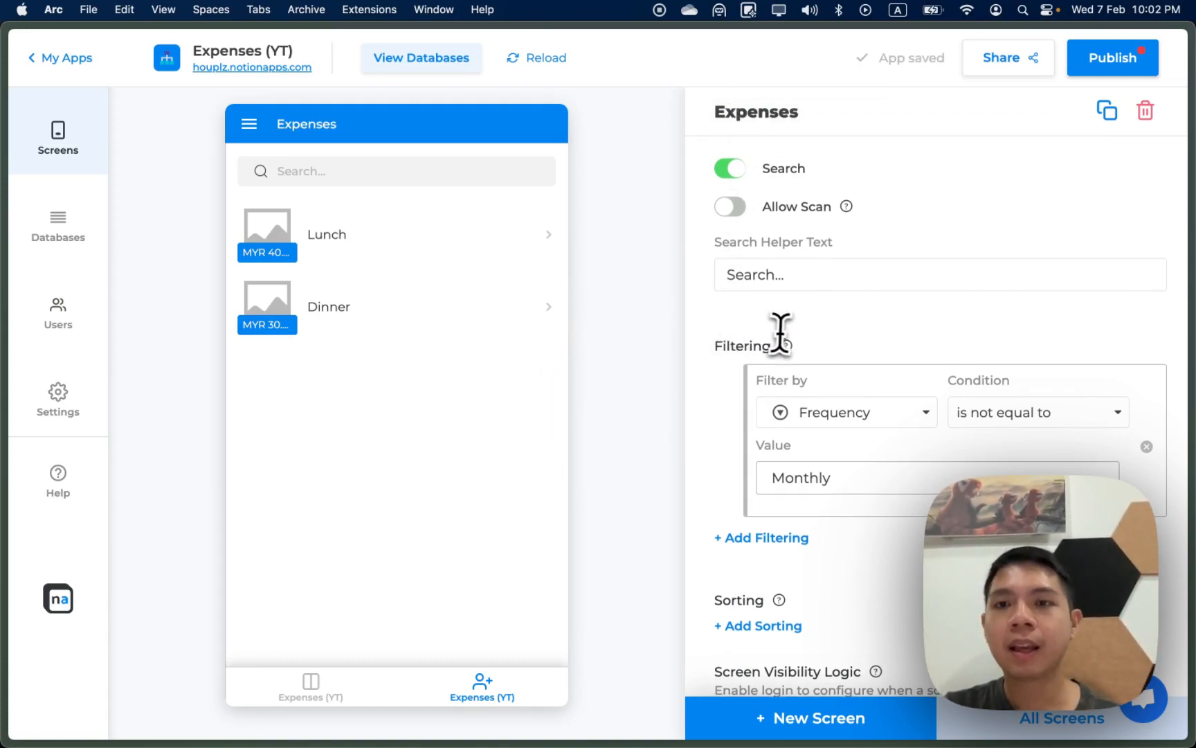
# Step: Change the list's Image Style from Square to Round
pyautogui.scroll(10, 781, 334)
pyautogui.scroll(5, 783, 334)
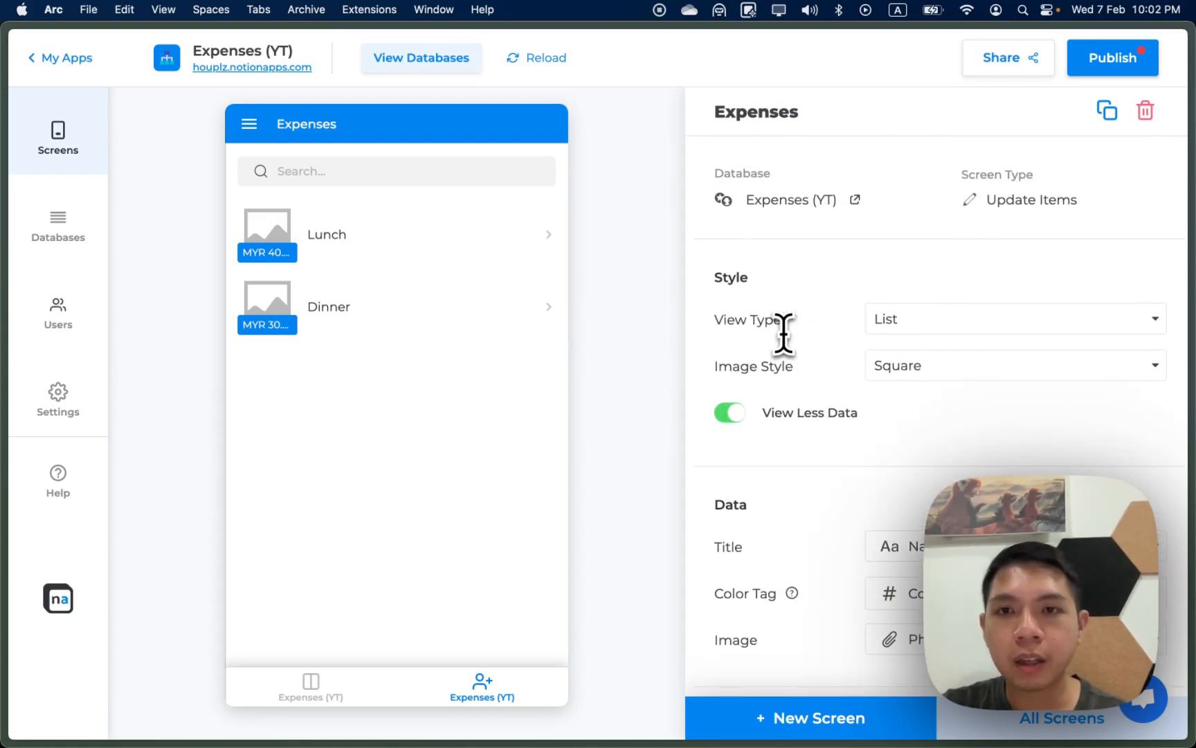
pyautogui.click(936, 367)
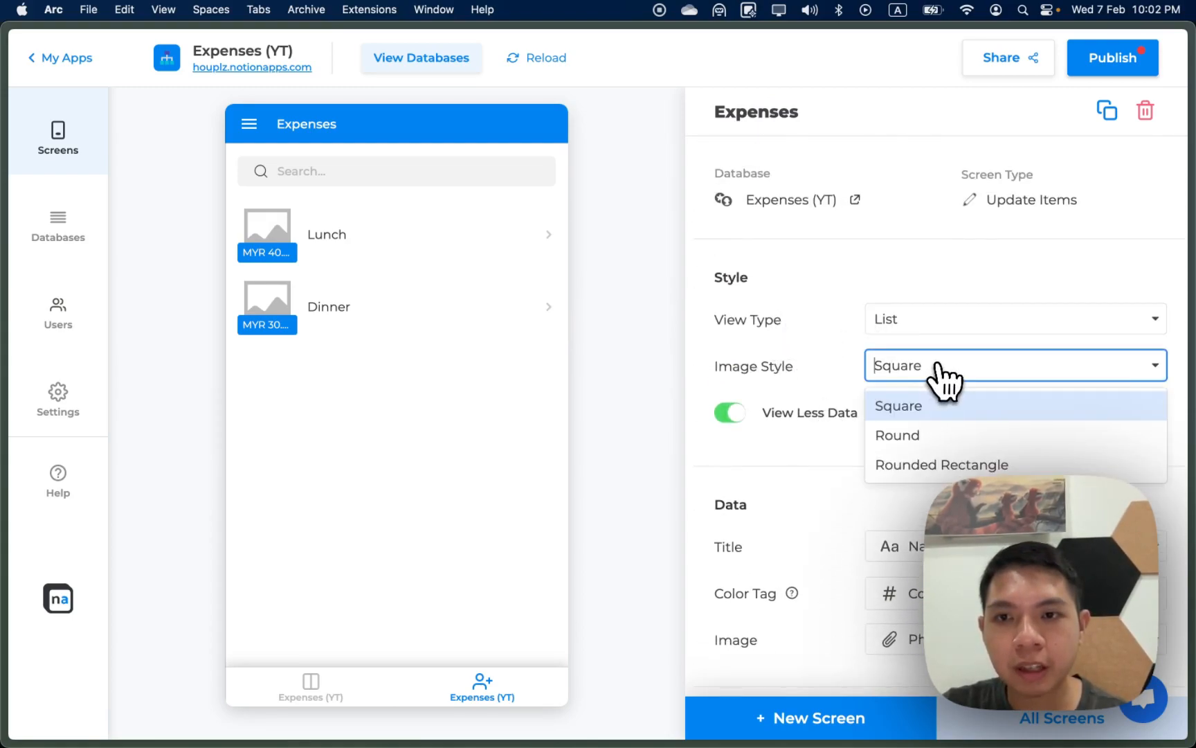
pyautogui.click(926, 442)
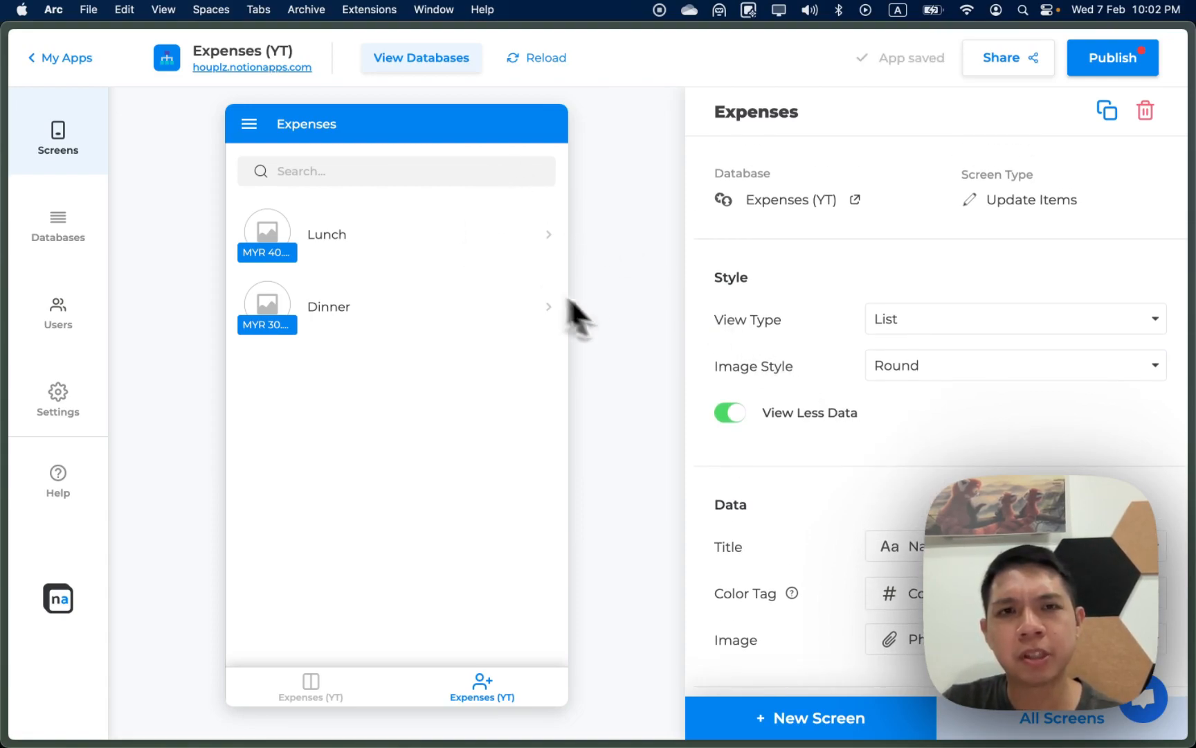
pyautogui.scroll(-10, 908, 608)
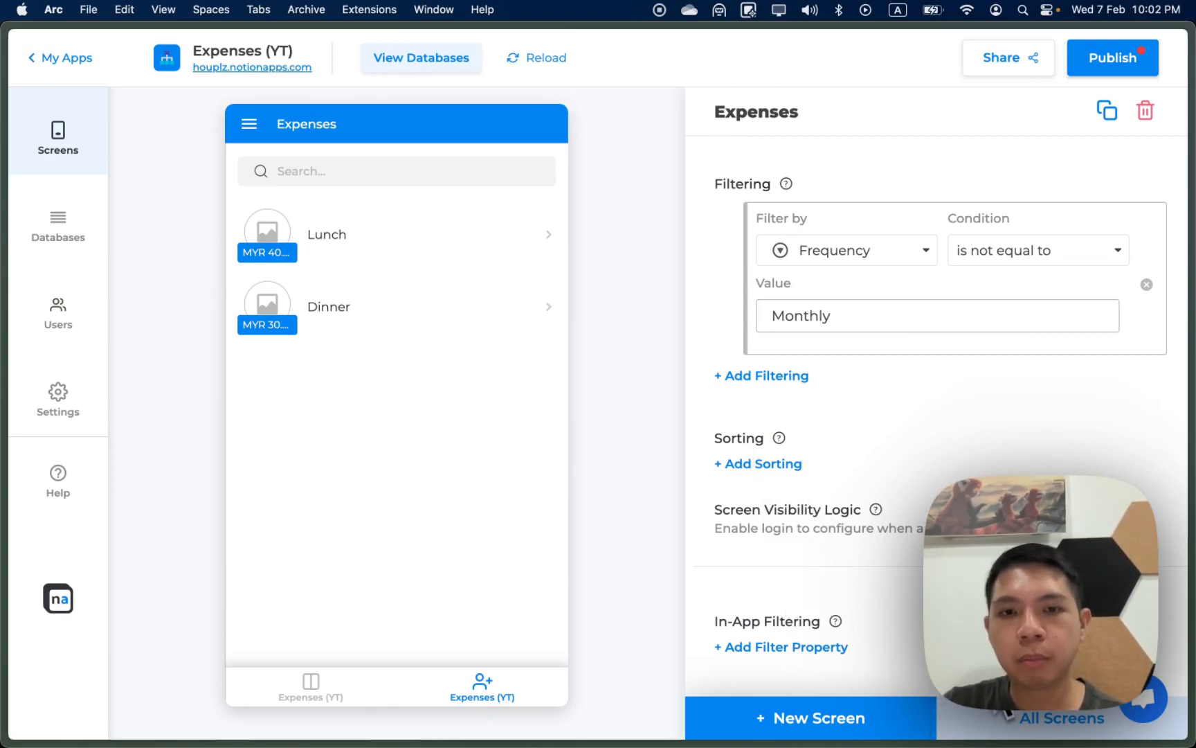
# Step: Enable adding new expenses from the list, create the add screen, and delete its Frequency input
pyautogui.scroll(8, 900, 676)
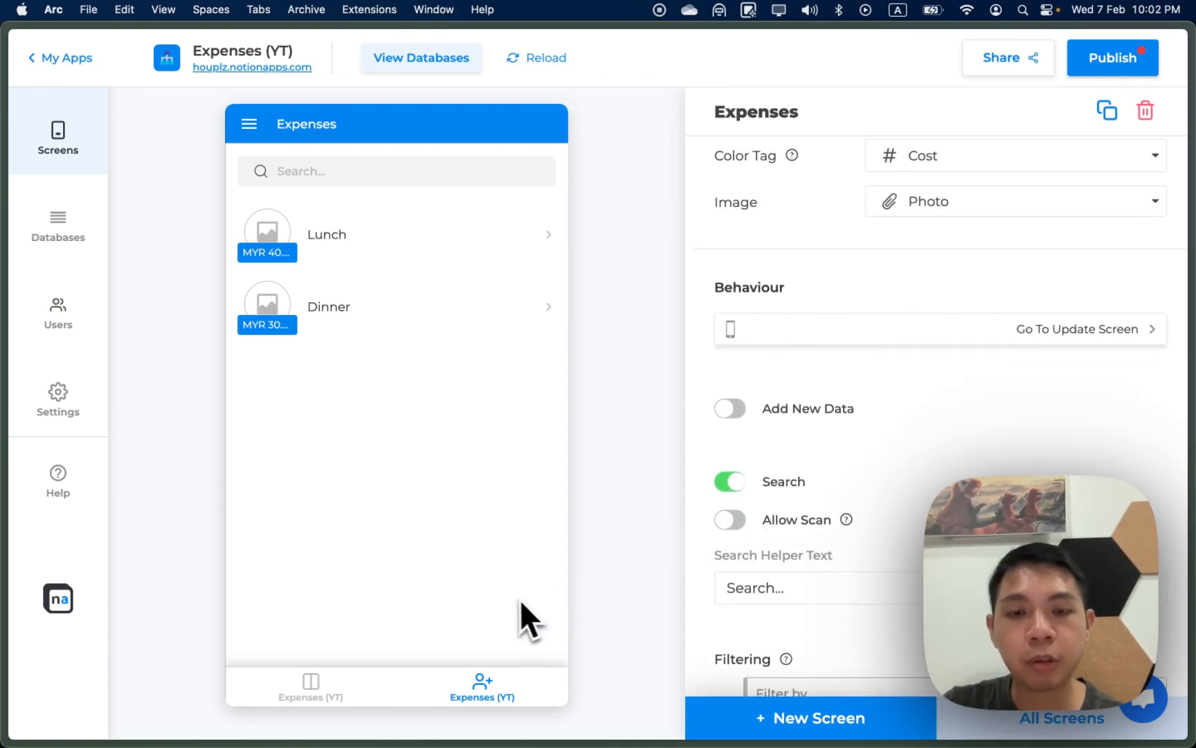
pyautogui.click(732, 407)
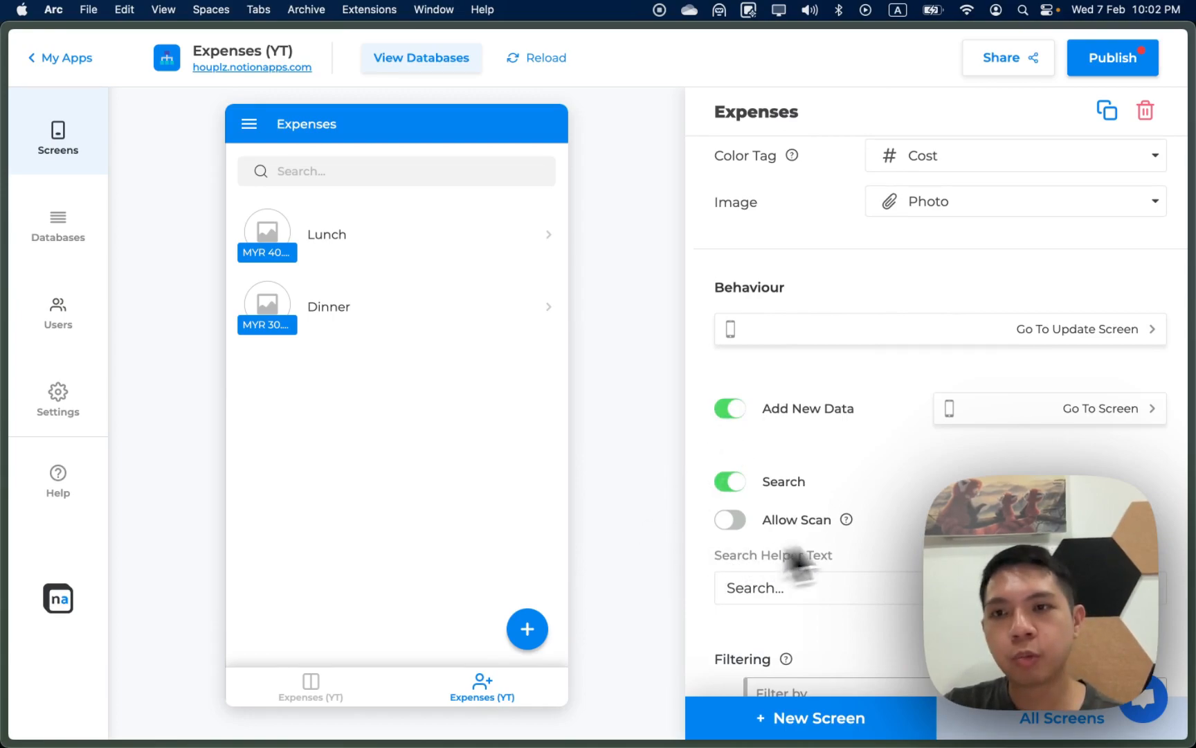
pyautogui.click(1018, 421)
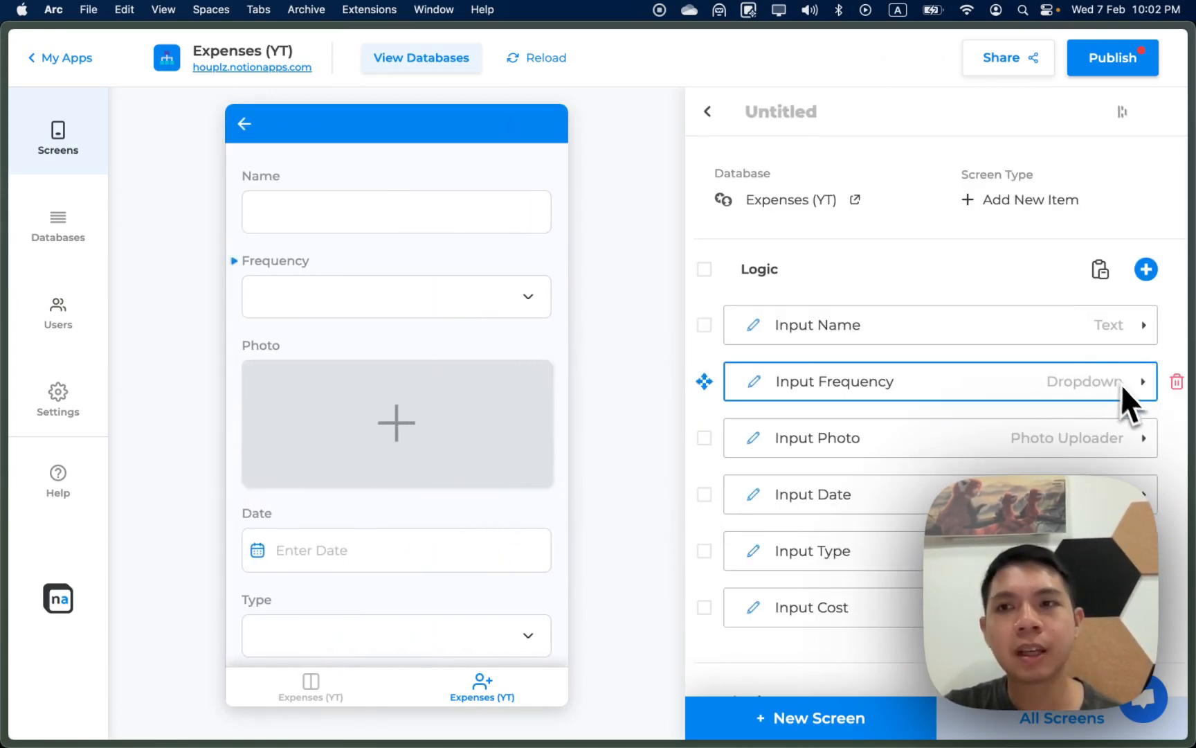
pyautogui.click(1176, 382)
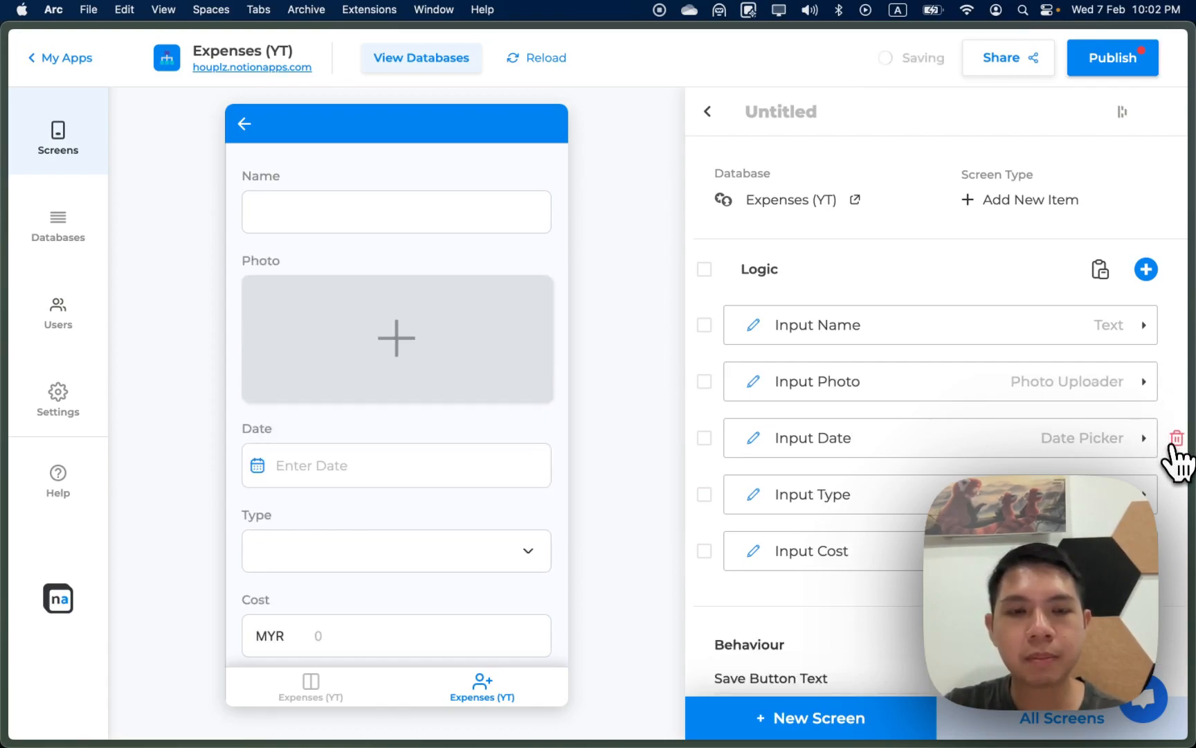
pyautogui.scroll(-3, 1160, 536)
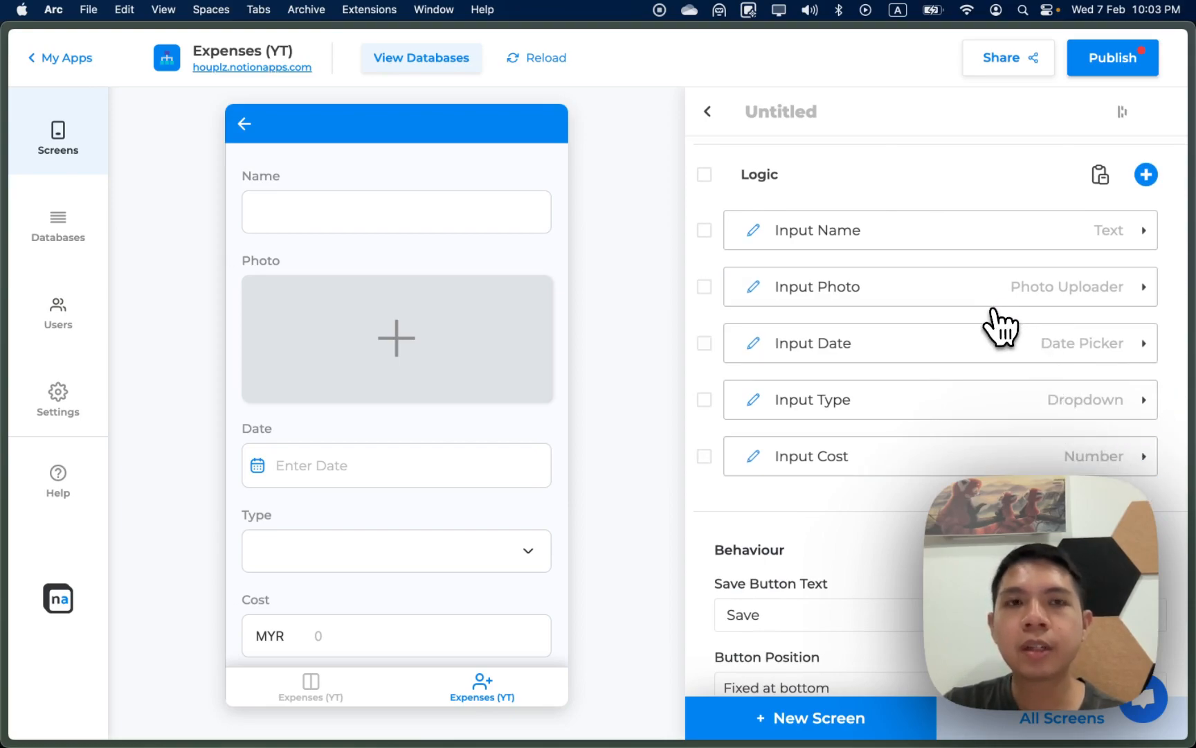
# Step: Make the Photo input compress photos and accept only a single, optional photo
pyautogui.click(245, 125)
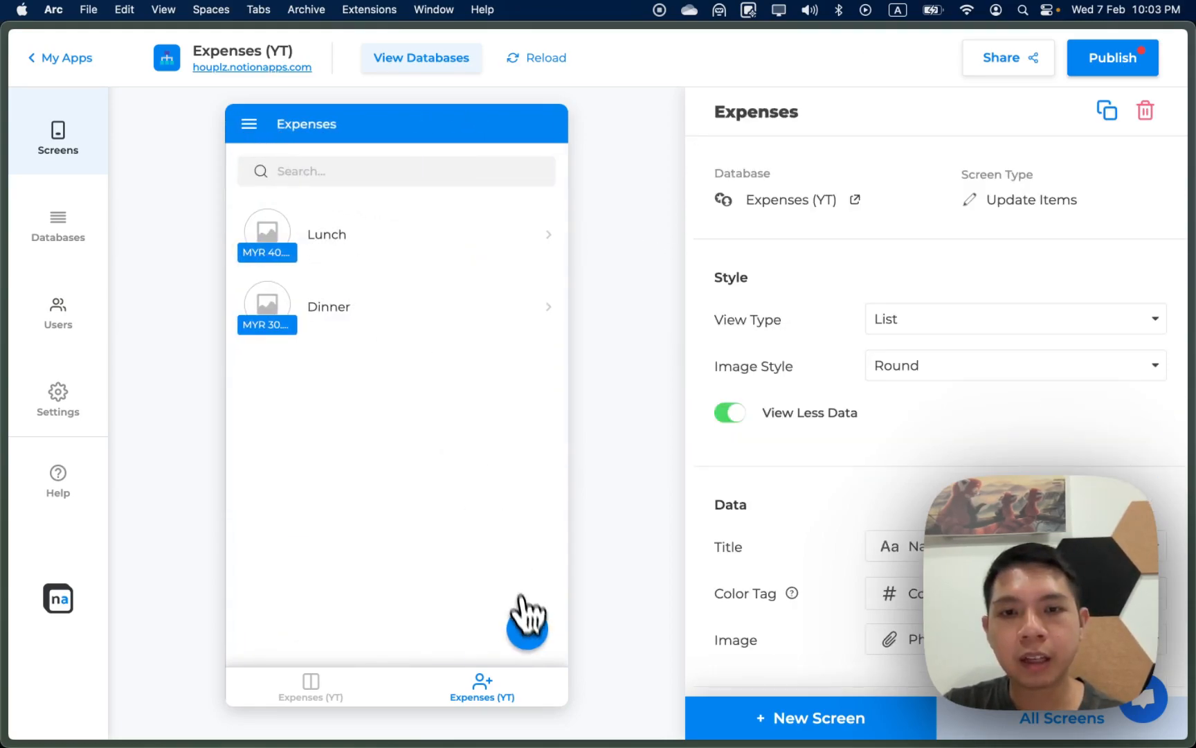
pyautogui.click(527, 625)
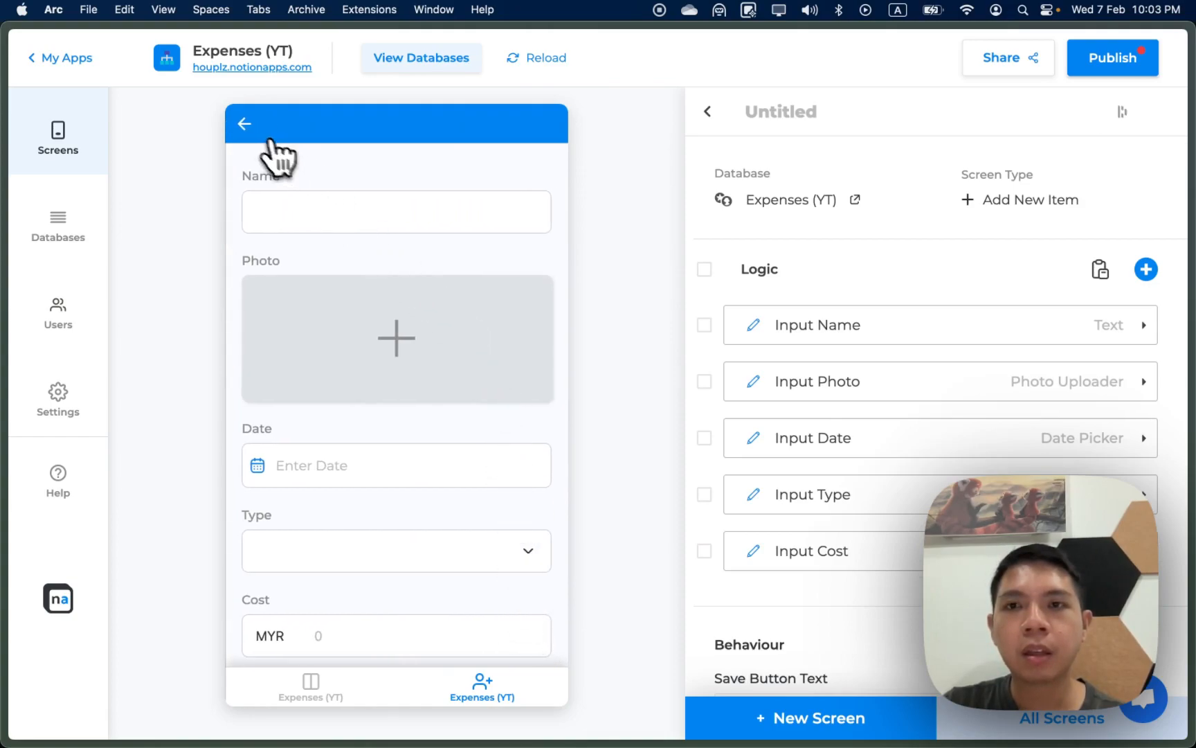
pyautogui.click(898, 375)
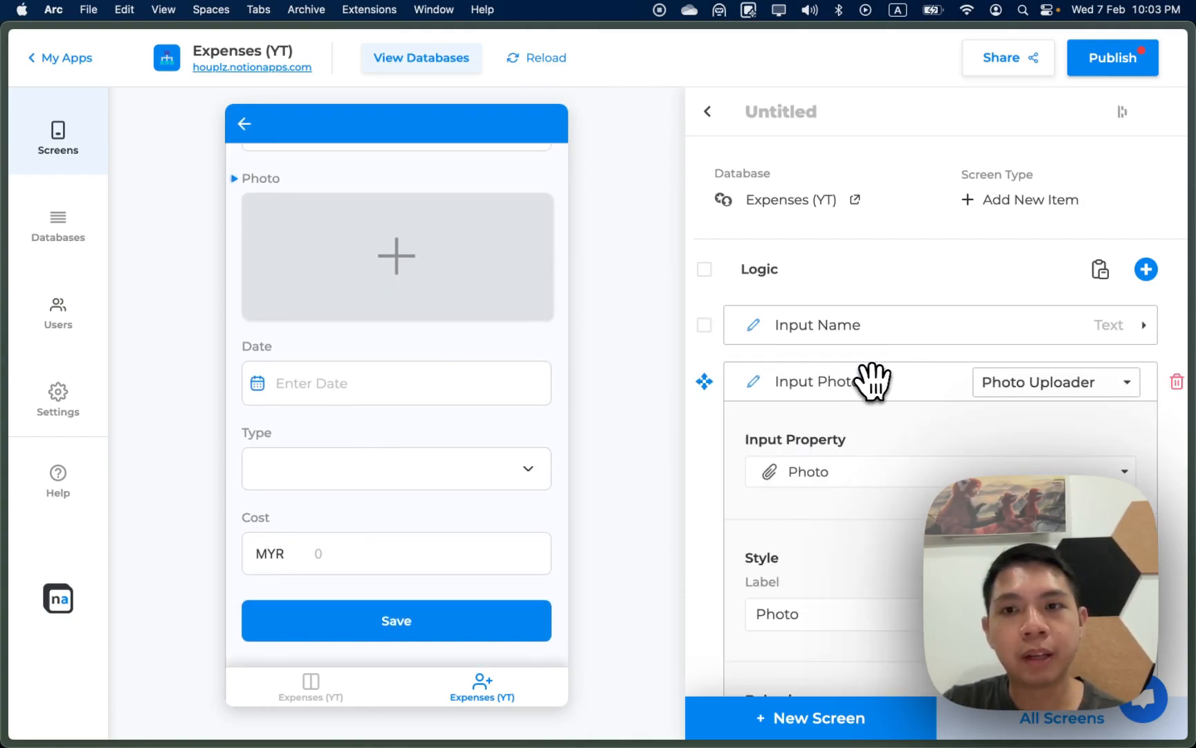
pyautogui.scroll(-5, 896, 501)
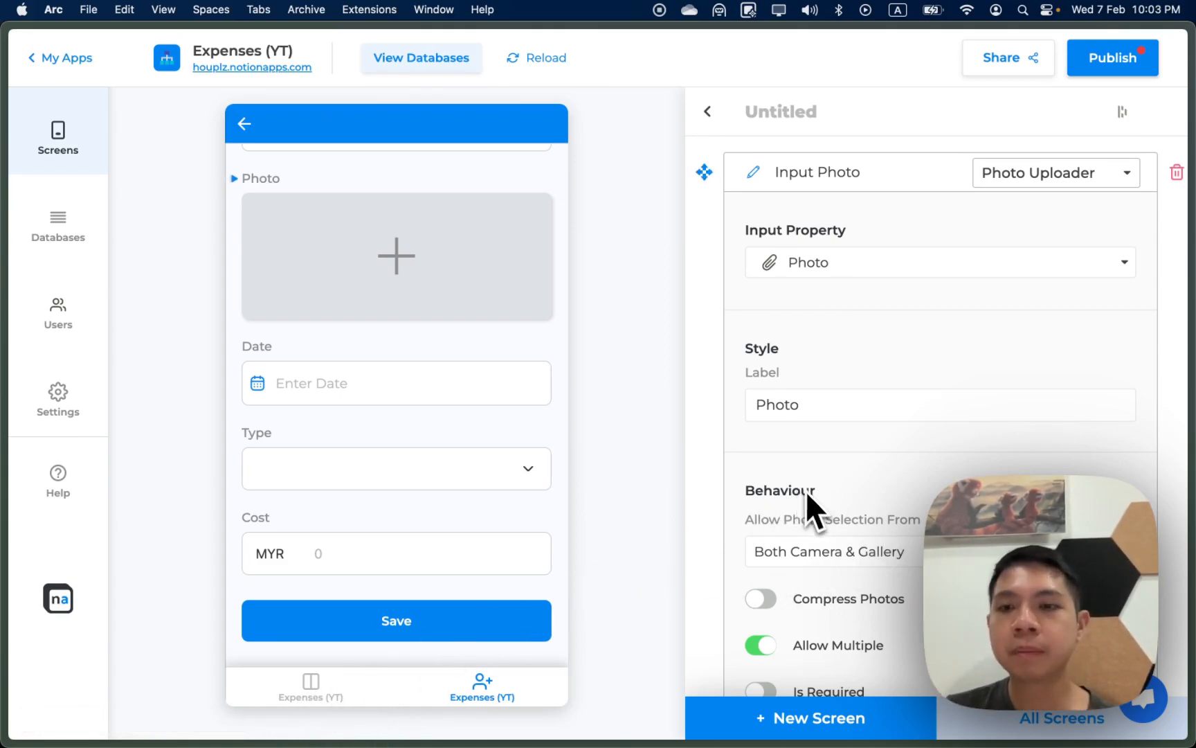
pyautogui.scroll(-2, 804, 490)
pyautogui.scroll(-2, 808, 513)
pyautogui.click(775, 516)
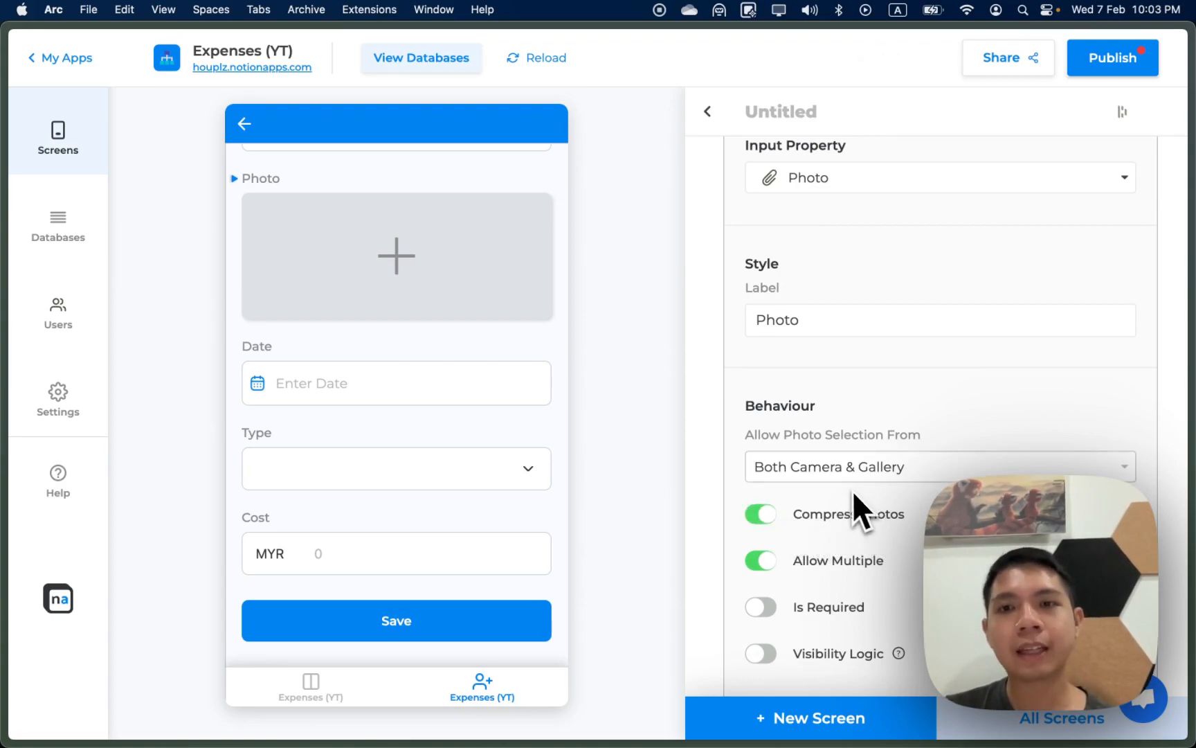
pyautogui.scroll(-1, 849, 482)
pyautogui.click(763, 542)
pyautogui.click(766, 588)
pyautogui.click(766, 588)
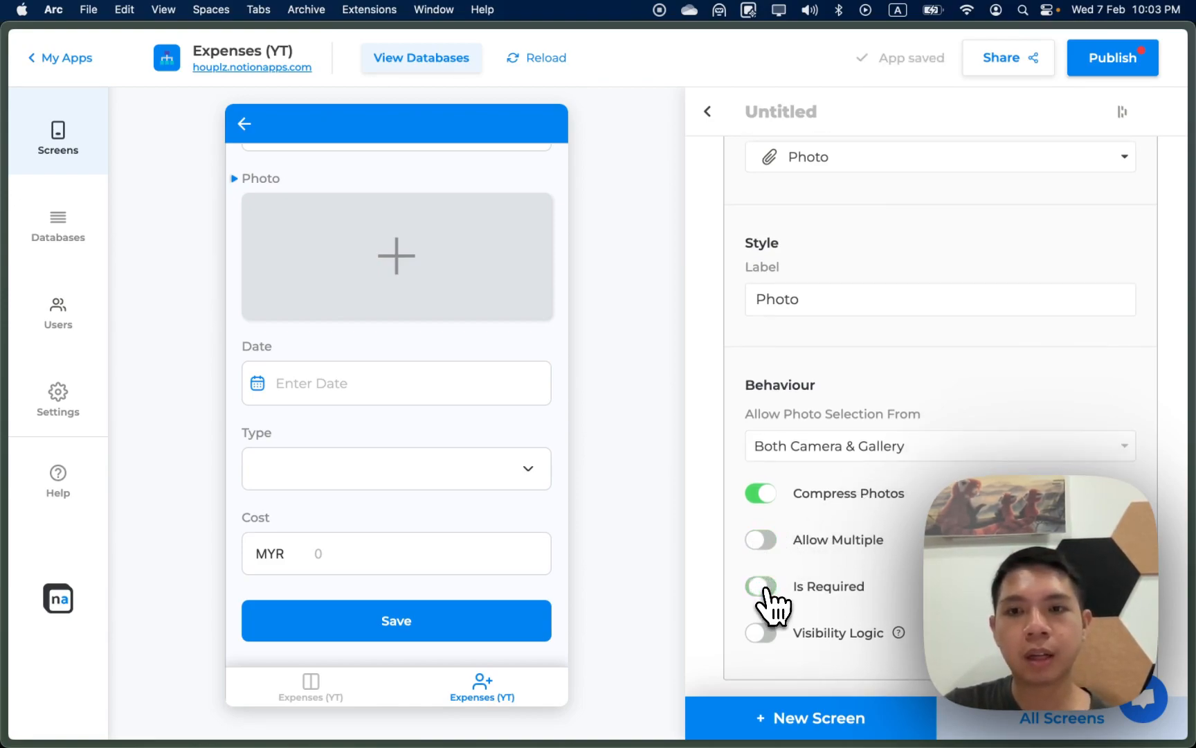
# Step: Make the Name input a required field
pyautogui.scroll(5, 817, 537)
pyautogui.scroll(2, 504, 315)
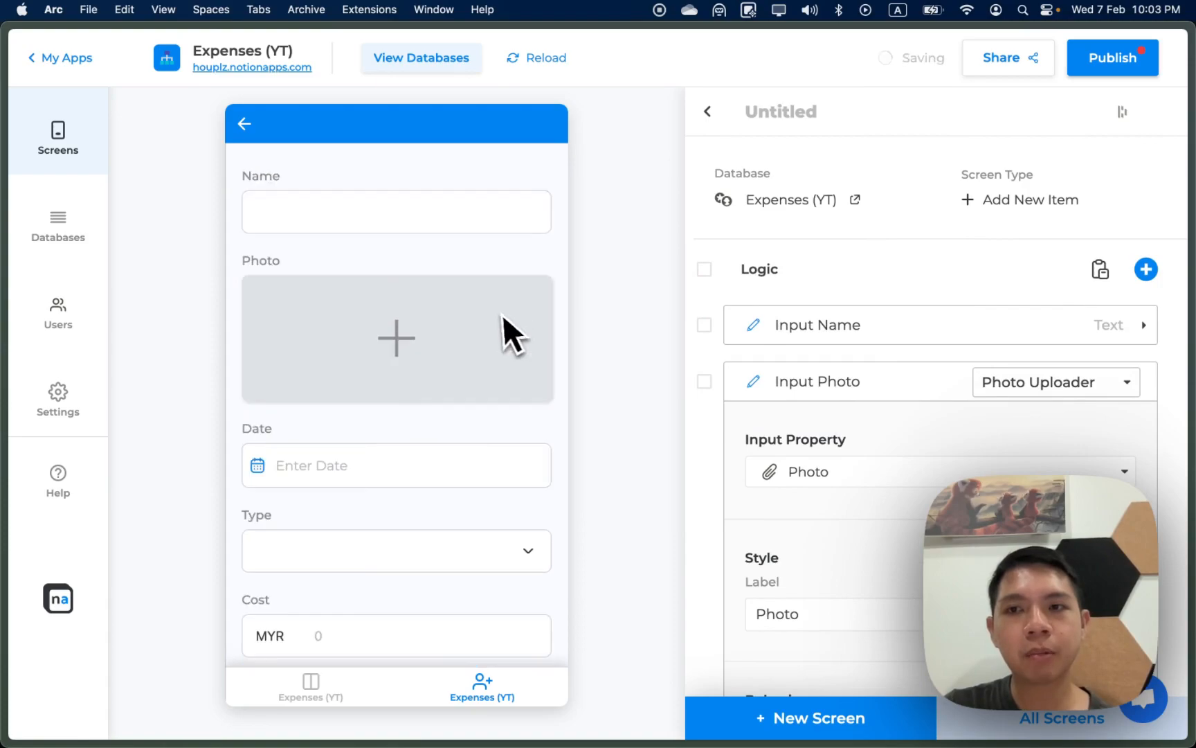
pyautogui.click(831, 324)
pyautogui.scroll(-3, 866, 457)
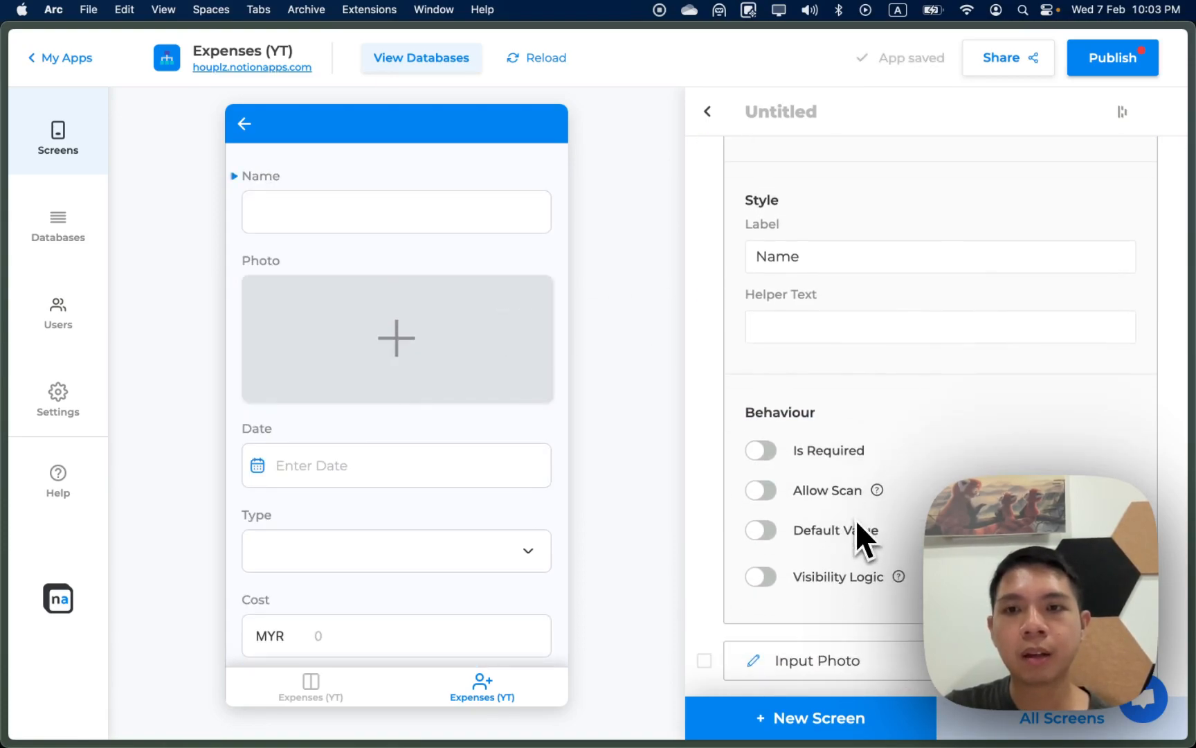
pyautogui.click(761, 451)
pyautogui.scroll(5, 783, 475)
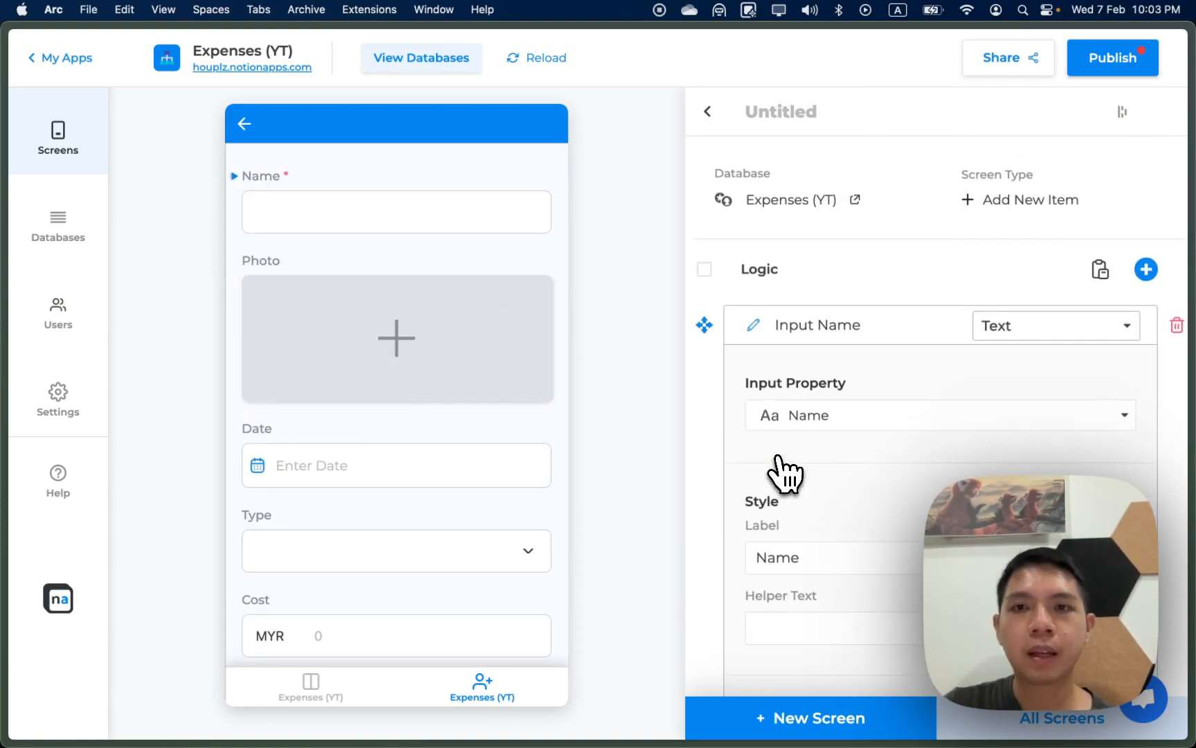
pyautogui.click(844, 357)
# Step: Give the Type input a default value of Dining
pyautogui.scroll(-4, 887, 450)
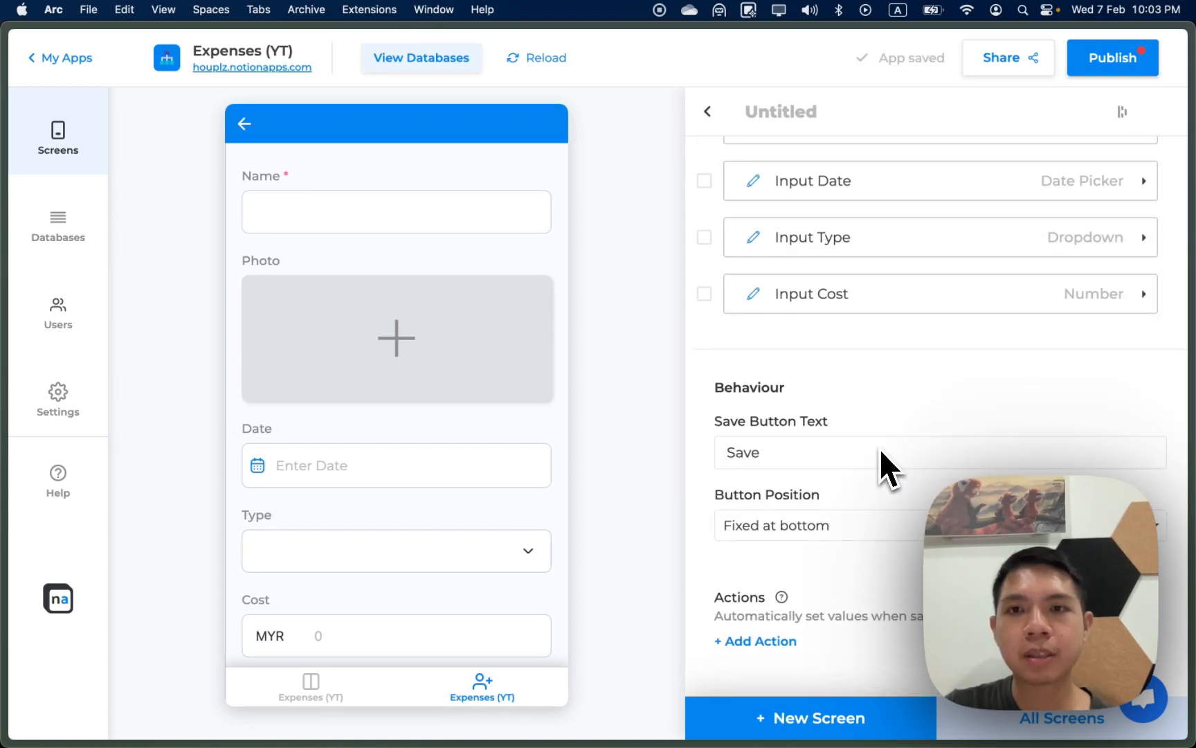
pyautogui.scroll(2, 879, 448)
pyautogui.click(862, 391)
pyautogui.scroll(-10, 873, 526)
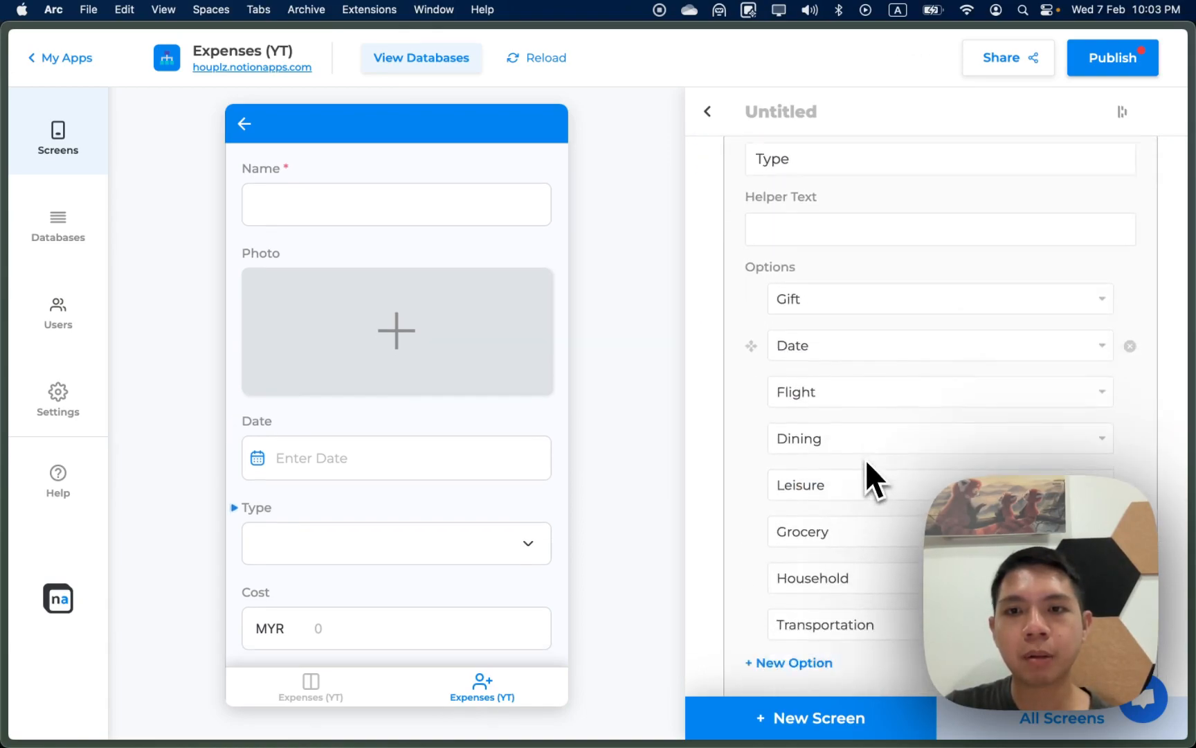
pyautogui.click(765, 541)
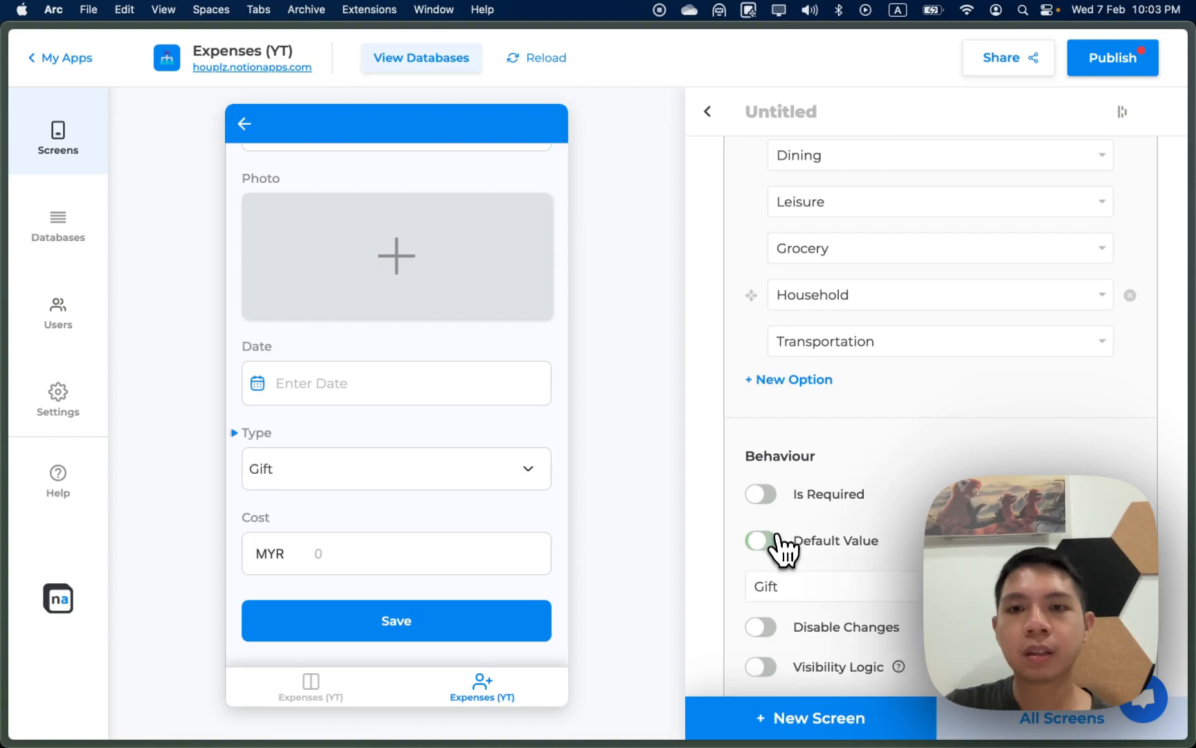
pyautogui.click(803, 585)
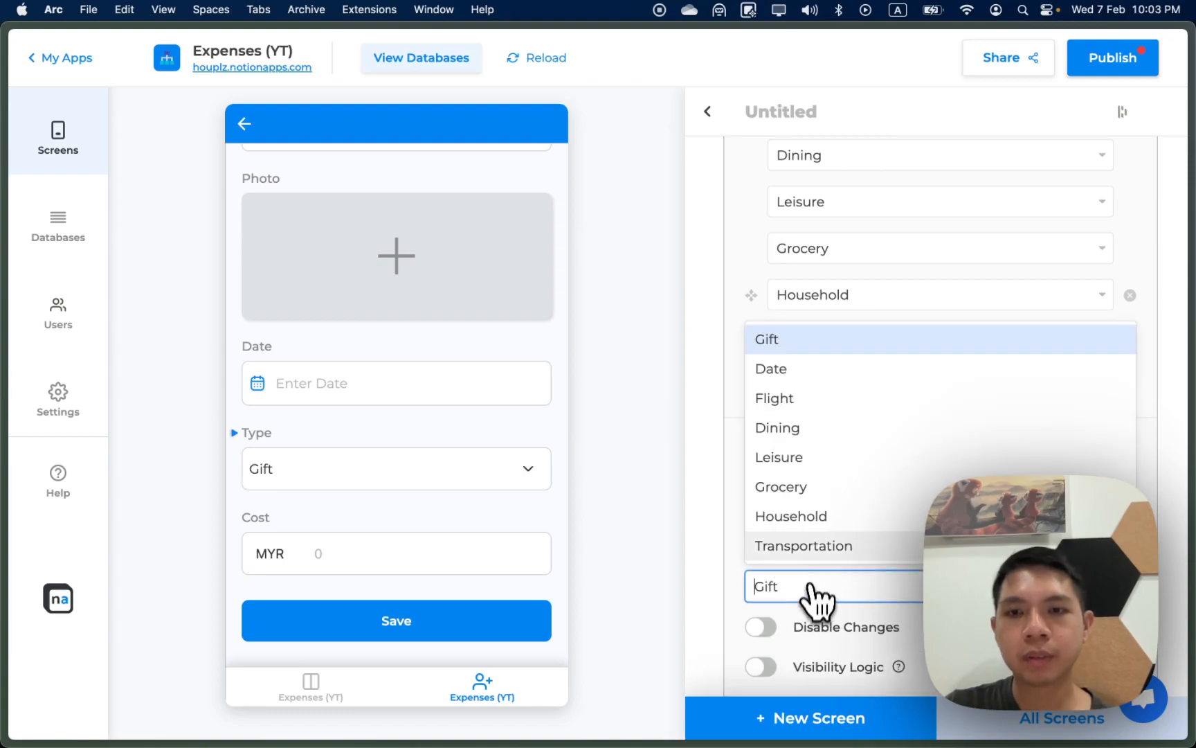
pyautogui.click(816, 436)
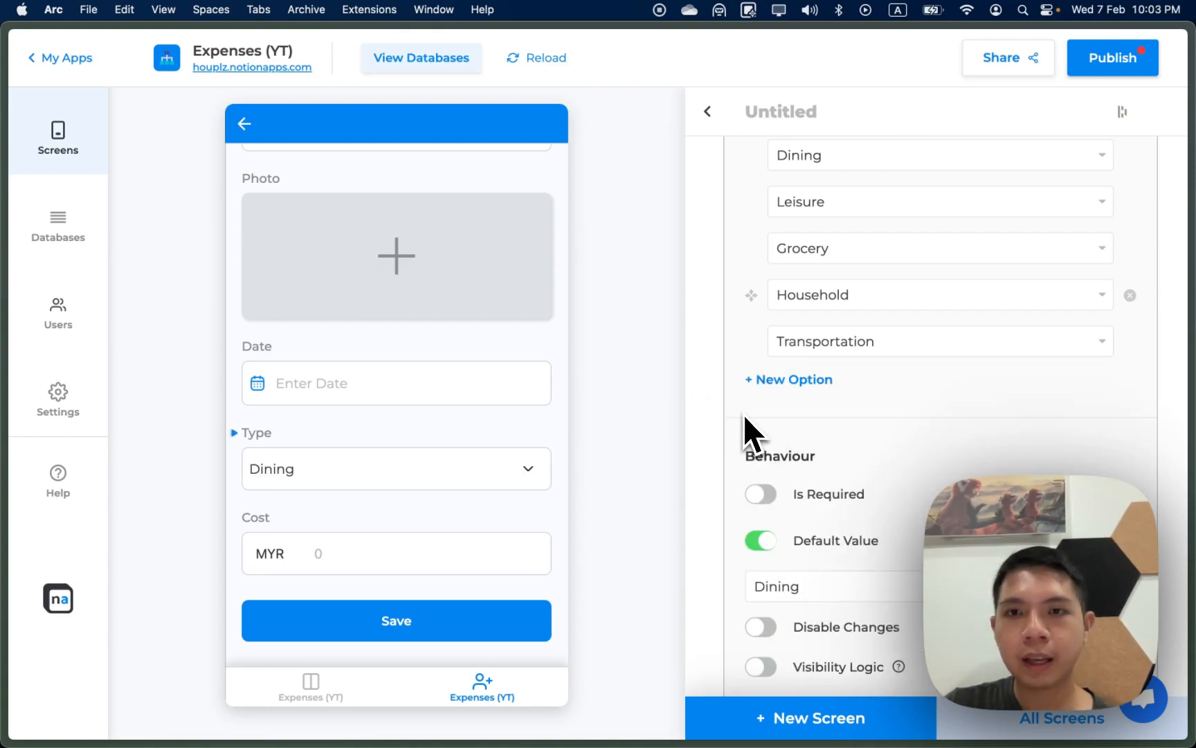
pyautogui.scroll(1, 755, 387)
pyautogui.scroll(10, 756, 391)
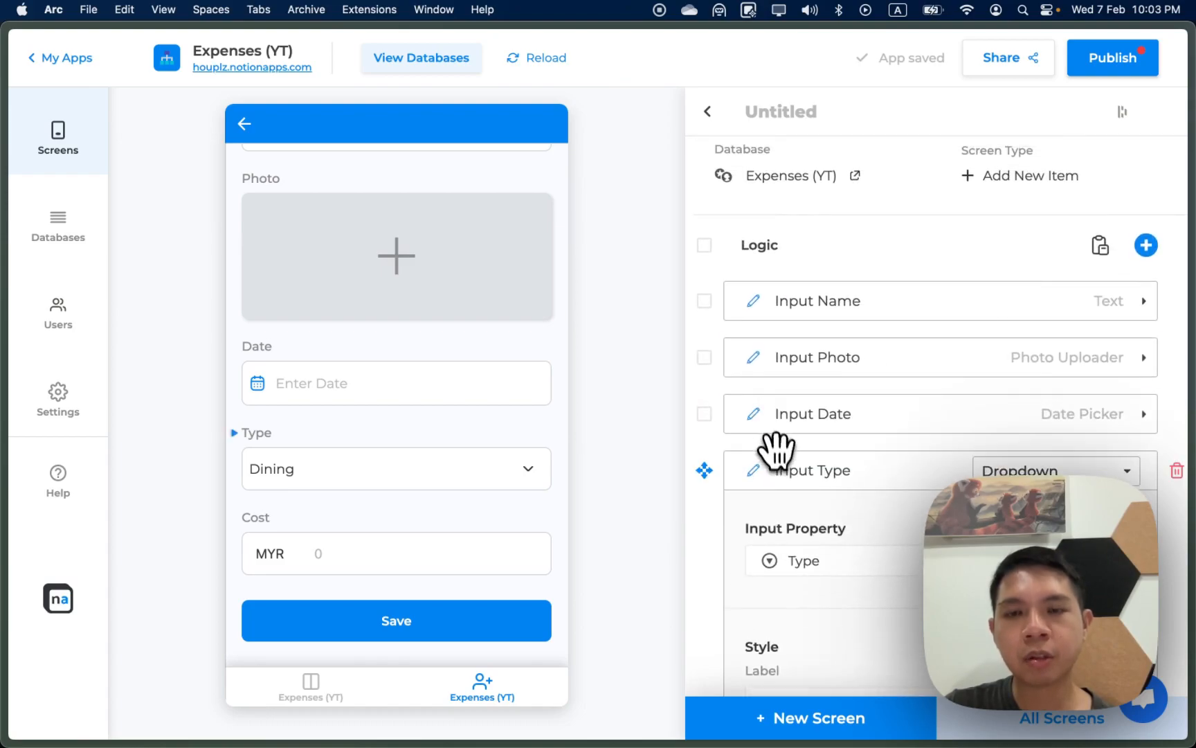
# Step: Title the add form 'Add Expense', then open the Lunch item's update screen from the list
pyautogui.click(759, 111)
pyautogui.write('Add Expense')
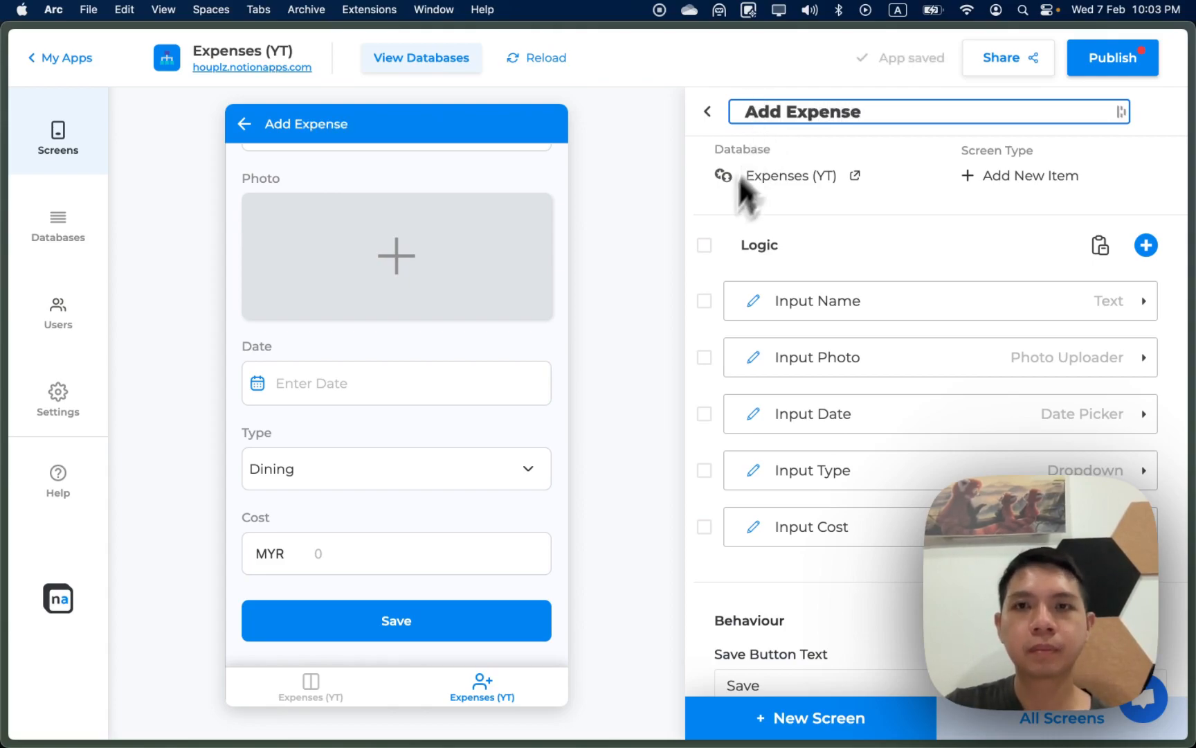
pyautogui.click(691, 251)
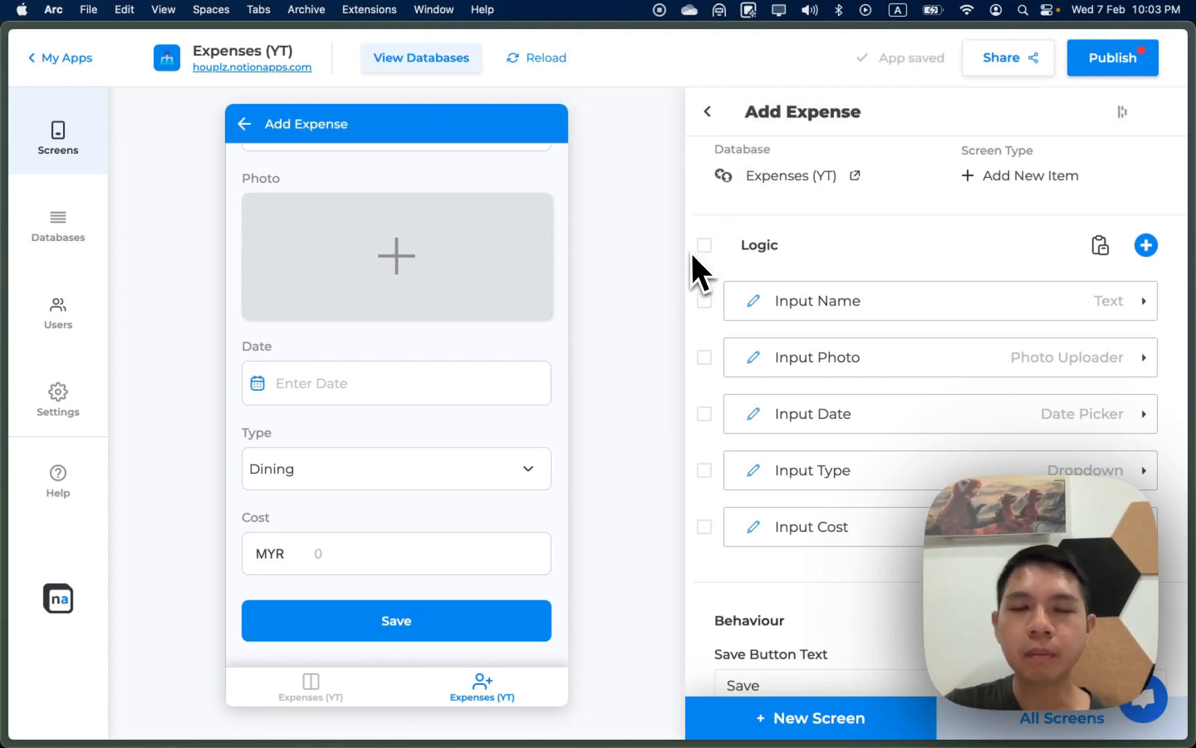
pyautogui.click(708, 111)
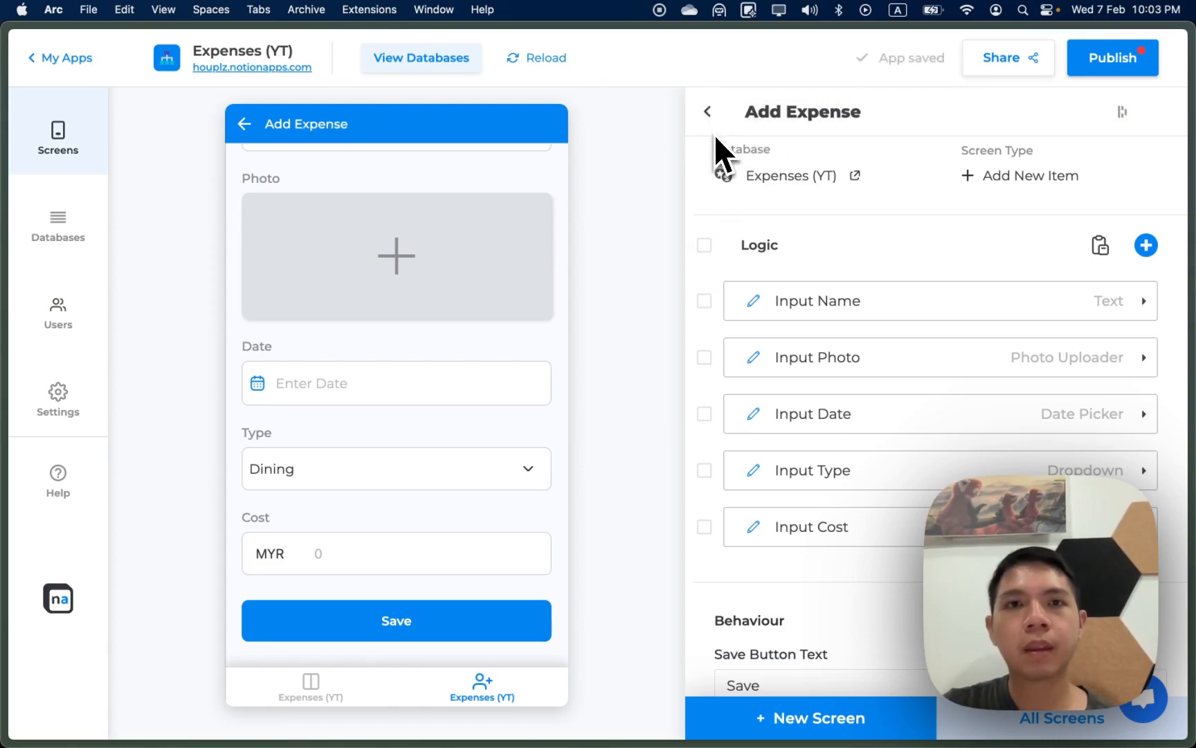
pyautogui.click(417, 257)
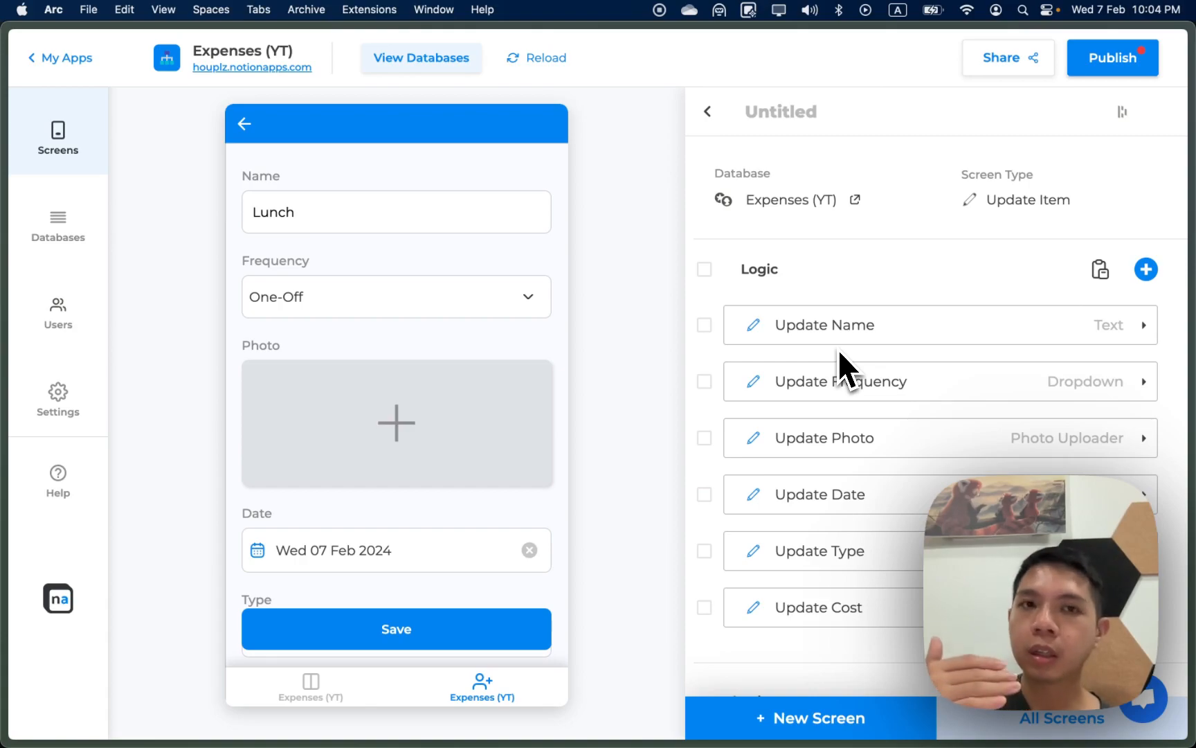
# Step: Open Lunch's edit screen and remove its Frequency field
pyautogui.click(242, 124)
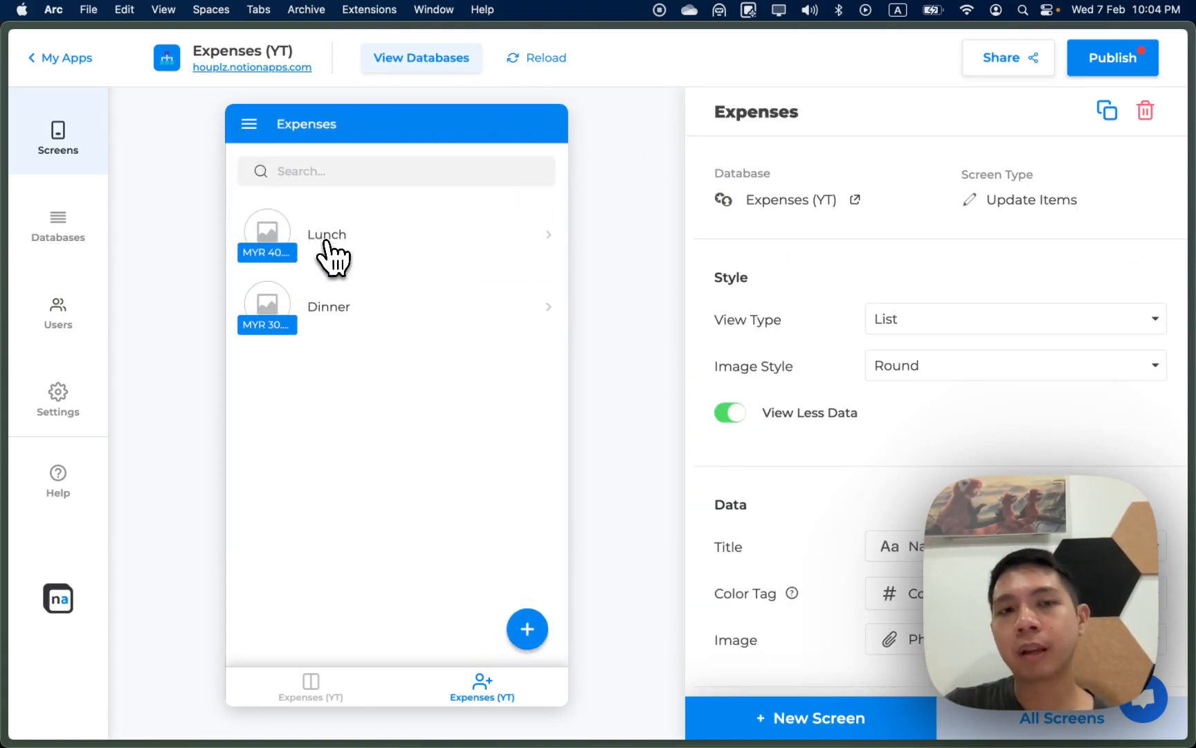
pyautogui.click(333, 257)
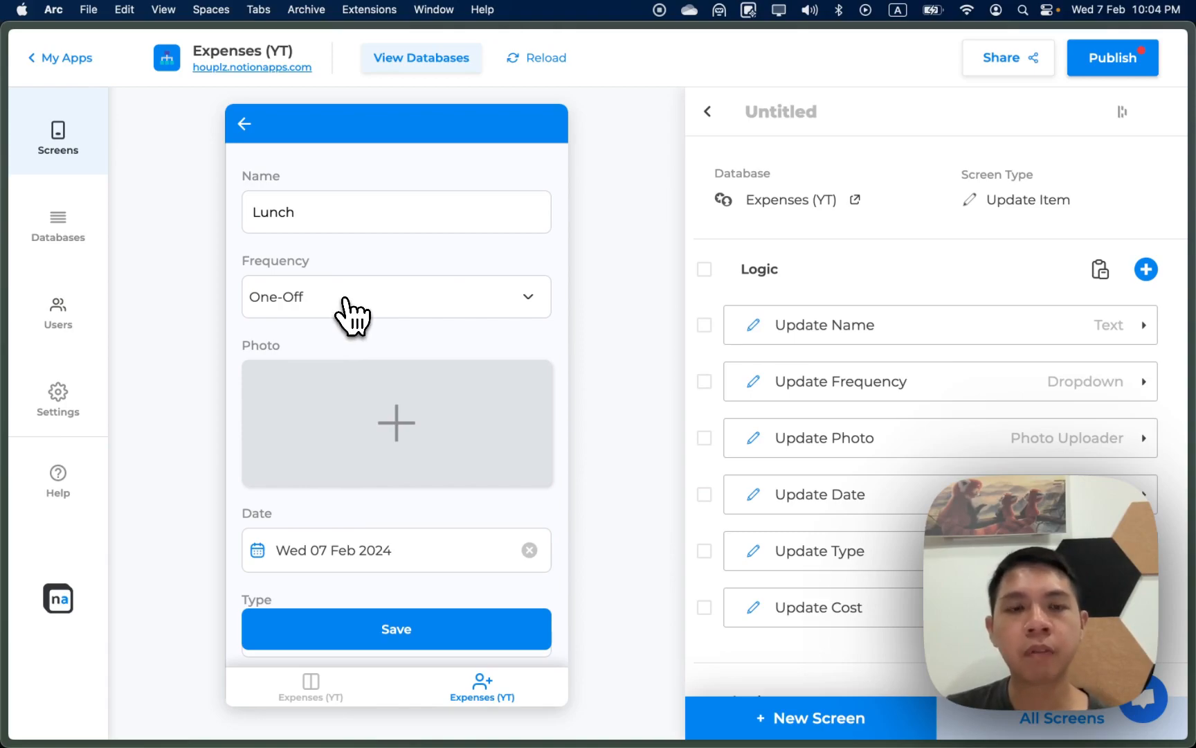
pyautogui.click(1177, 381)
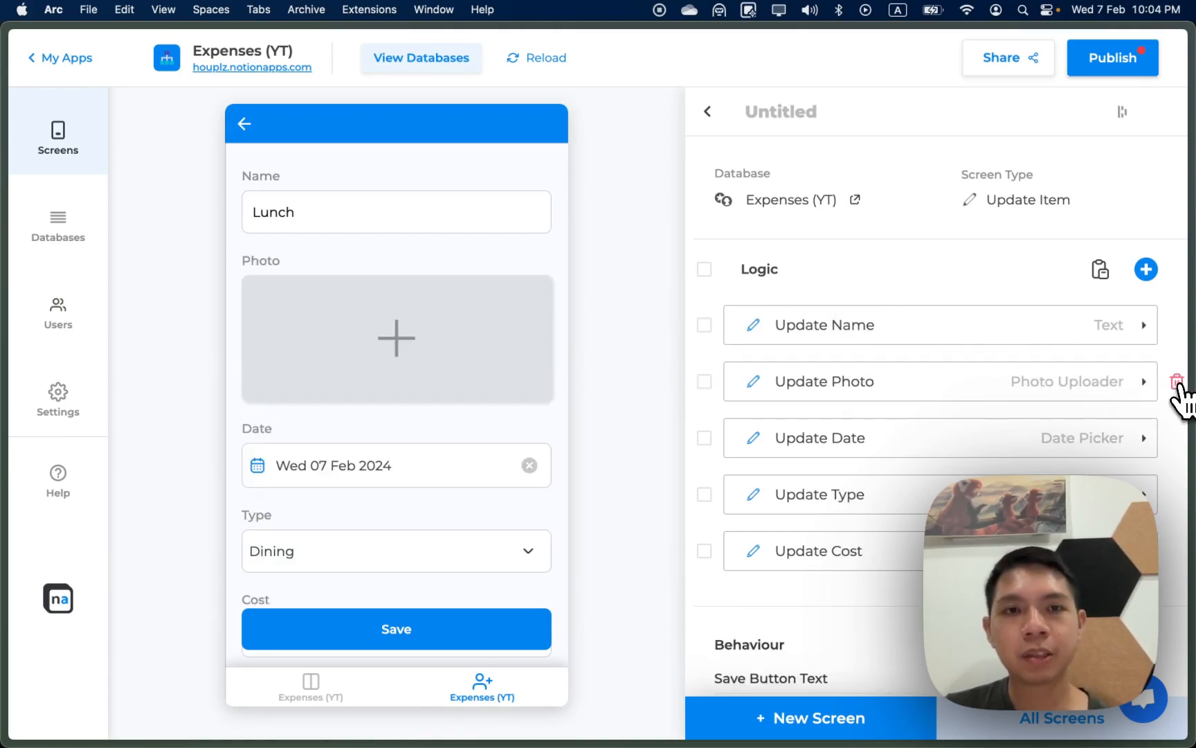
pyautogui.scroll(-1, 1156, 485)
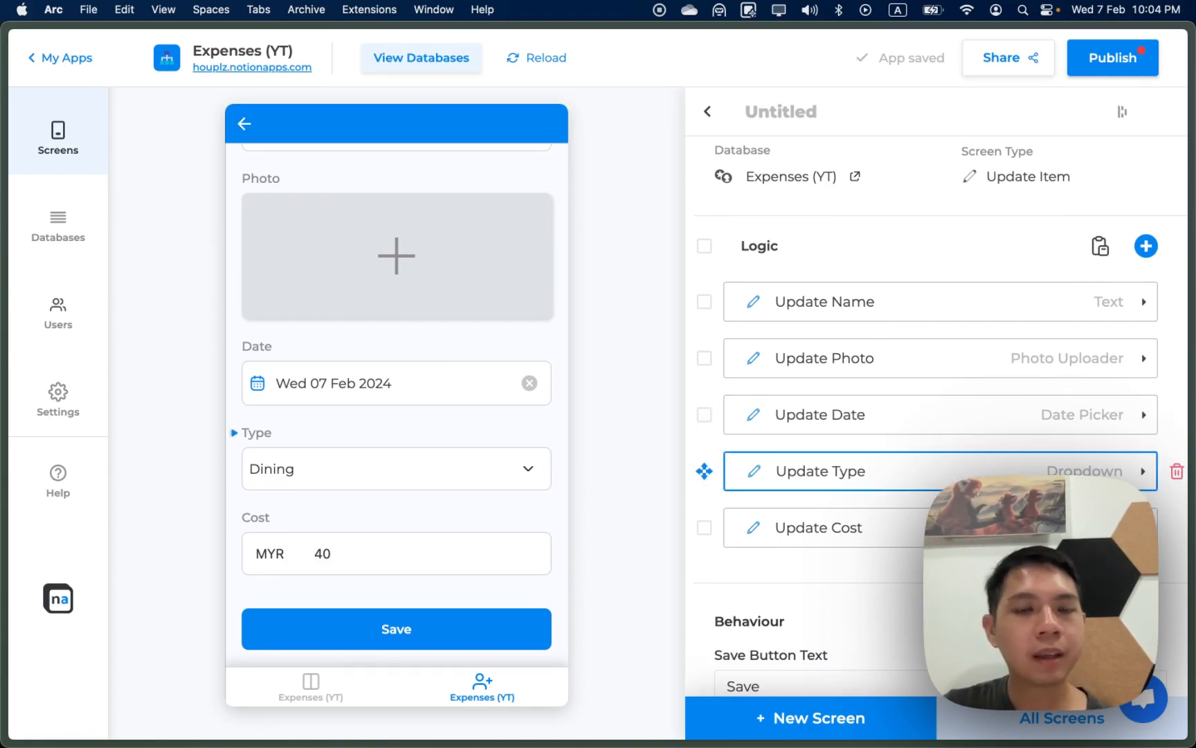
pyautogui.scroll(1, 1073, 538)
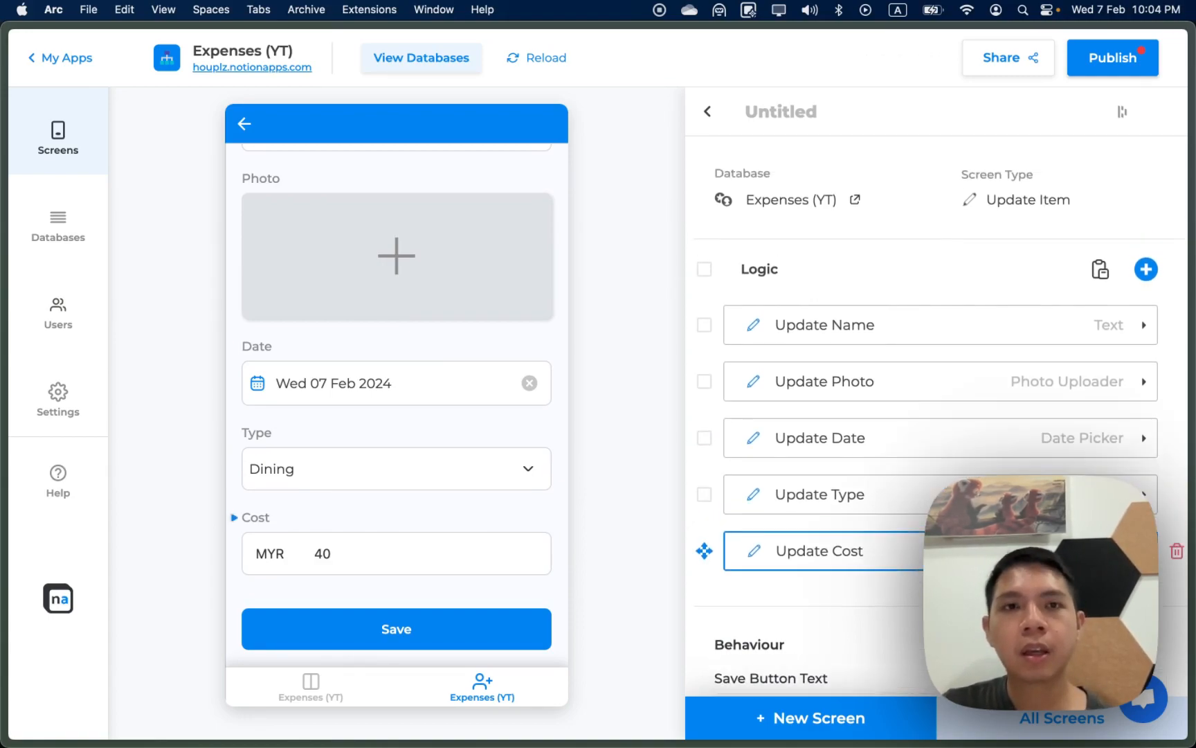
pyautogui.scroll(2, 428, 276)
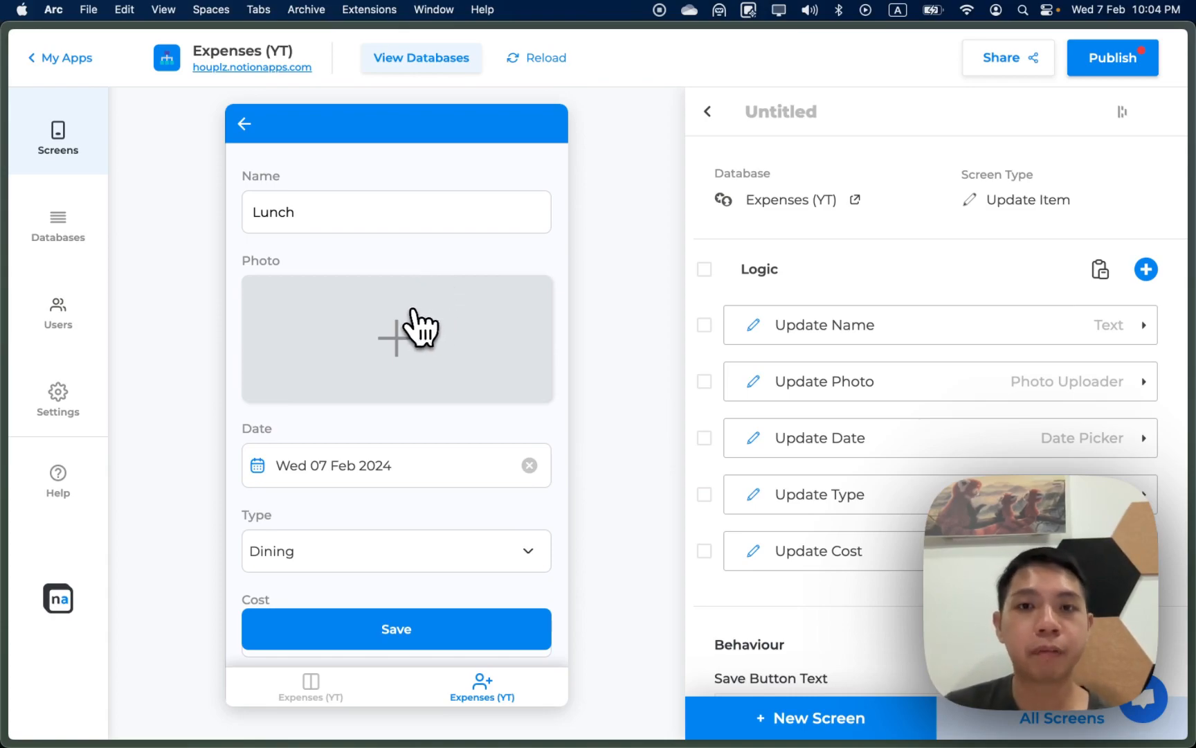
# Step: Rename the edit screen to 'Edit Expense' and return to the Expenses list
pyautogui.click(789, 112)
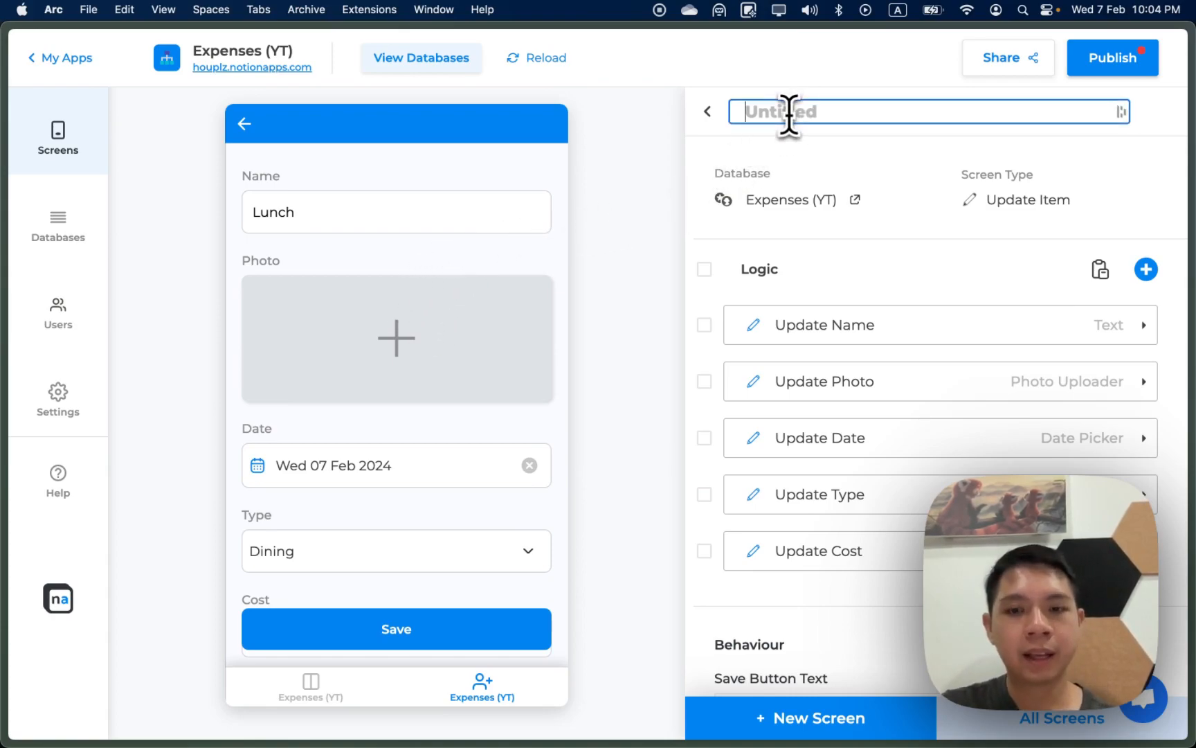
pyautogui.write('Edit Expense')
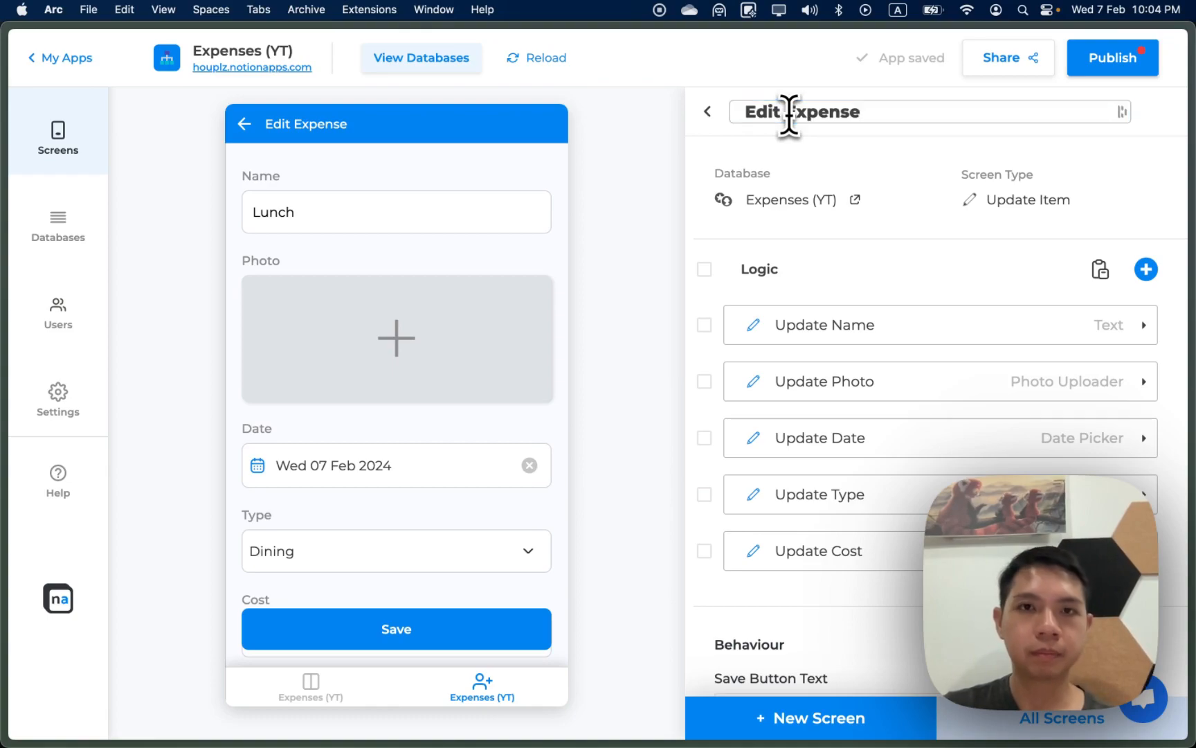
pyautogui.press('Return')
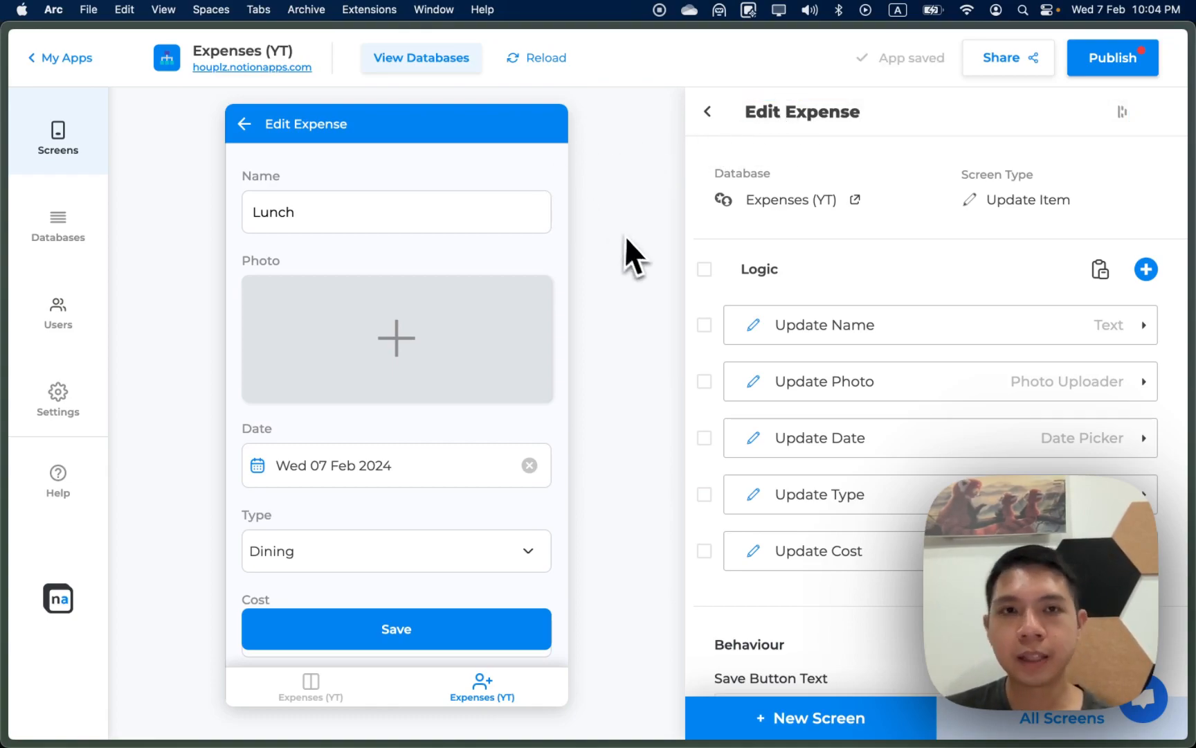
pyautogui.click(244, 128)
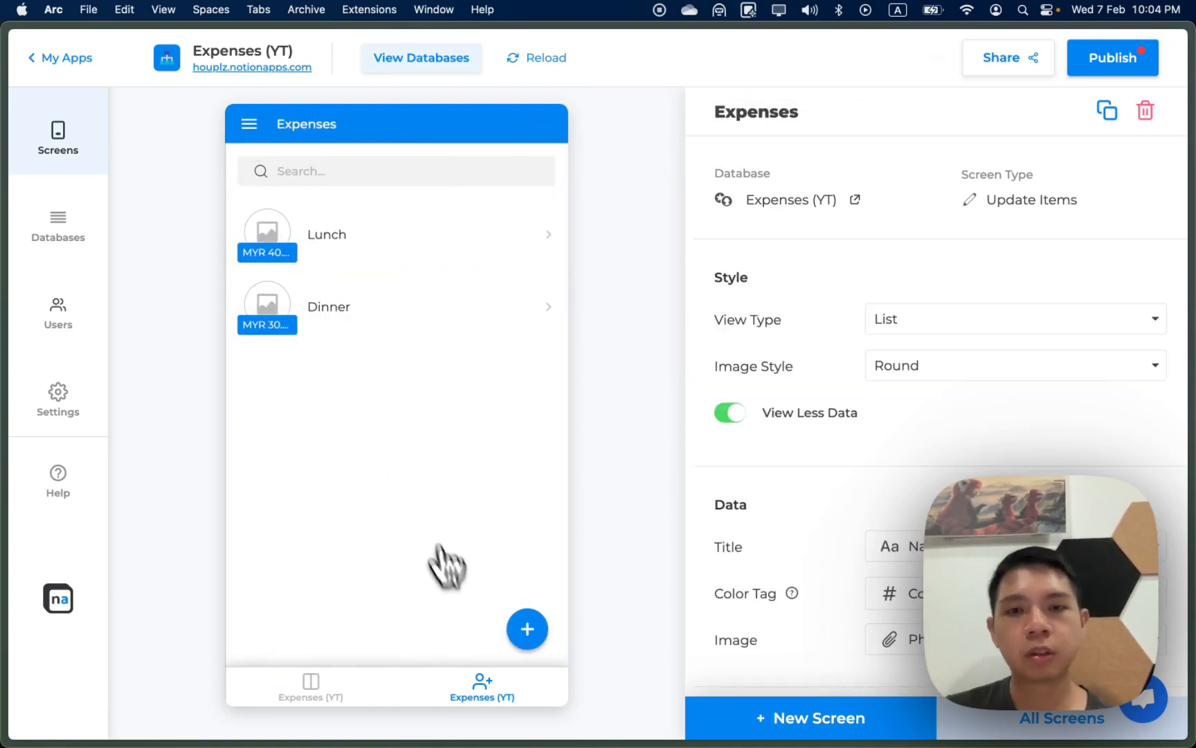
# Step: Give the Expenses tab the align-justify icon and keep its name Expenses
pyautogui.click(1008, 726)
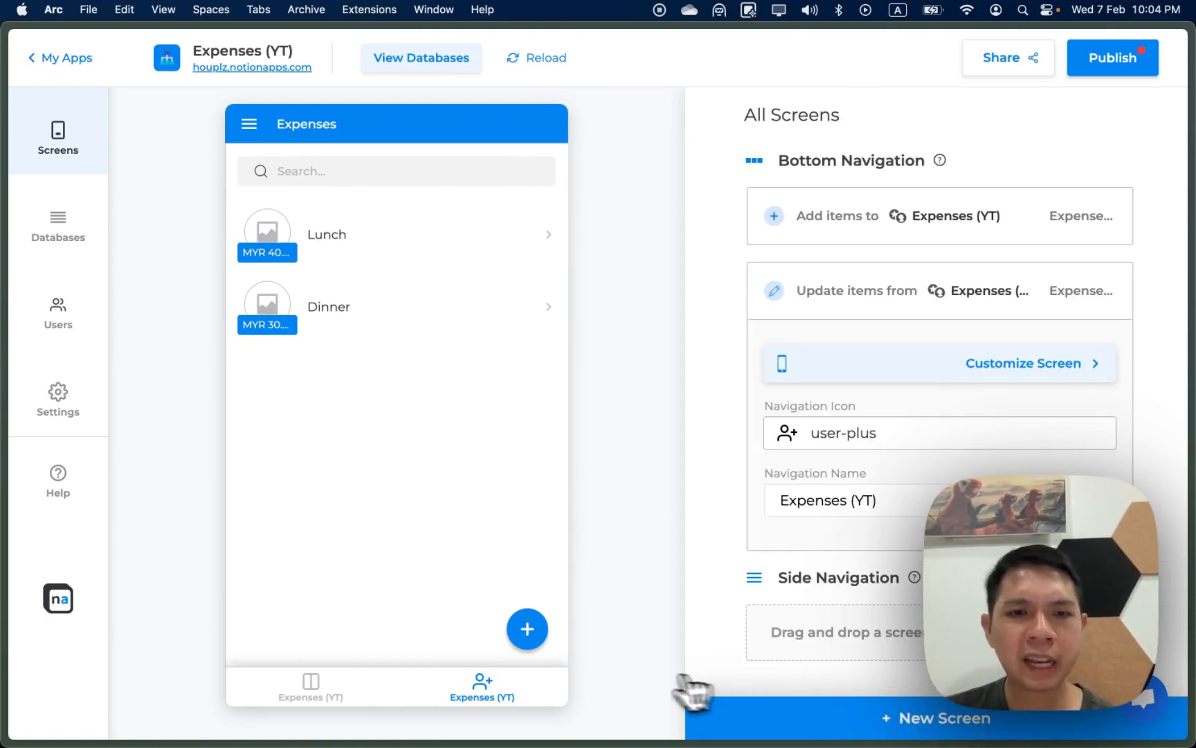
pyautogui.click(879, 460)
pyautogui.click(915, 351)
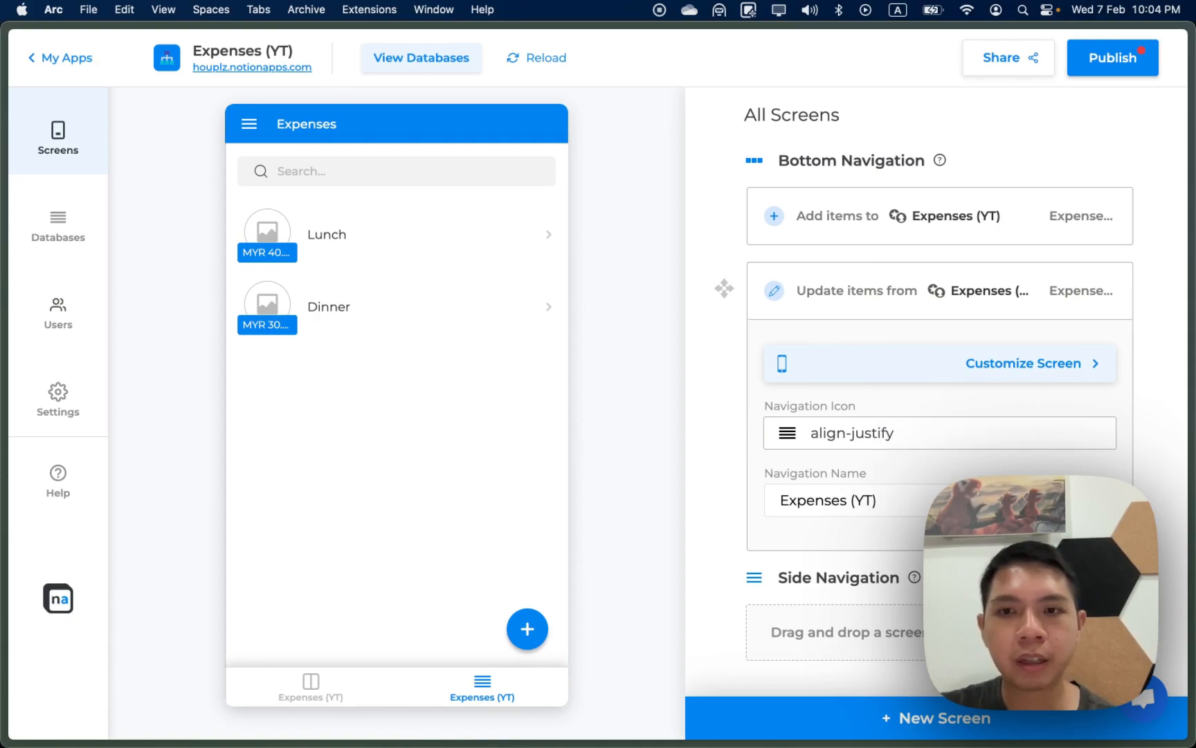
pyautogui.press('Return')
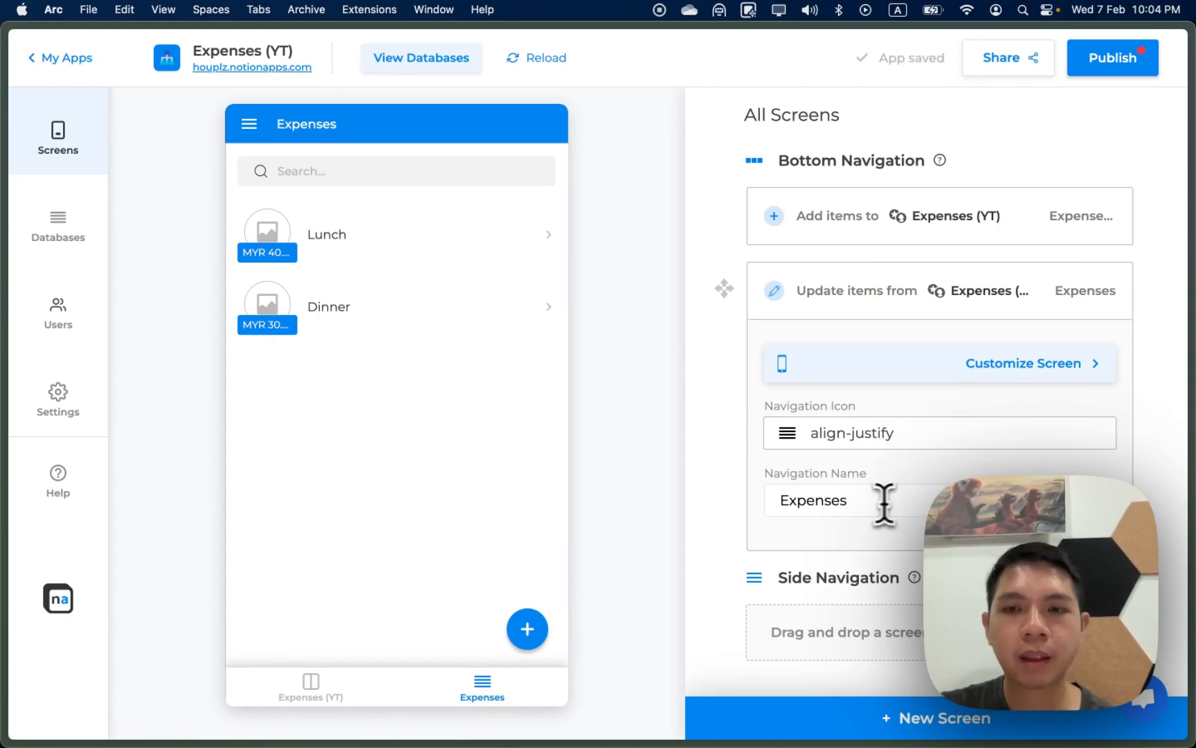
# Step: Give the add tab the plus-circle icon and rename it 'Add'
pyautogui.click(1066, 236)
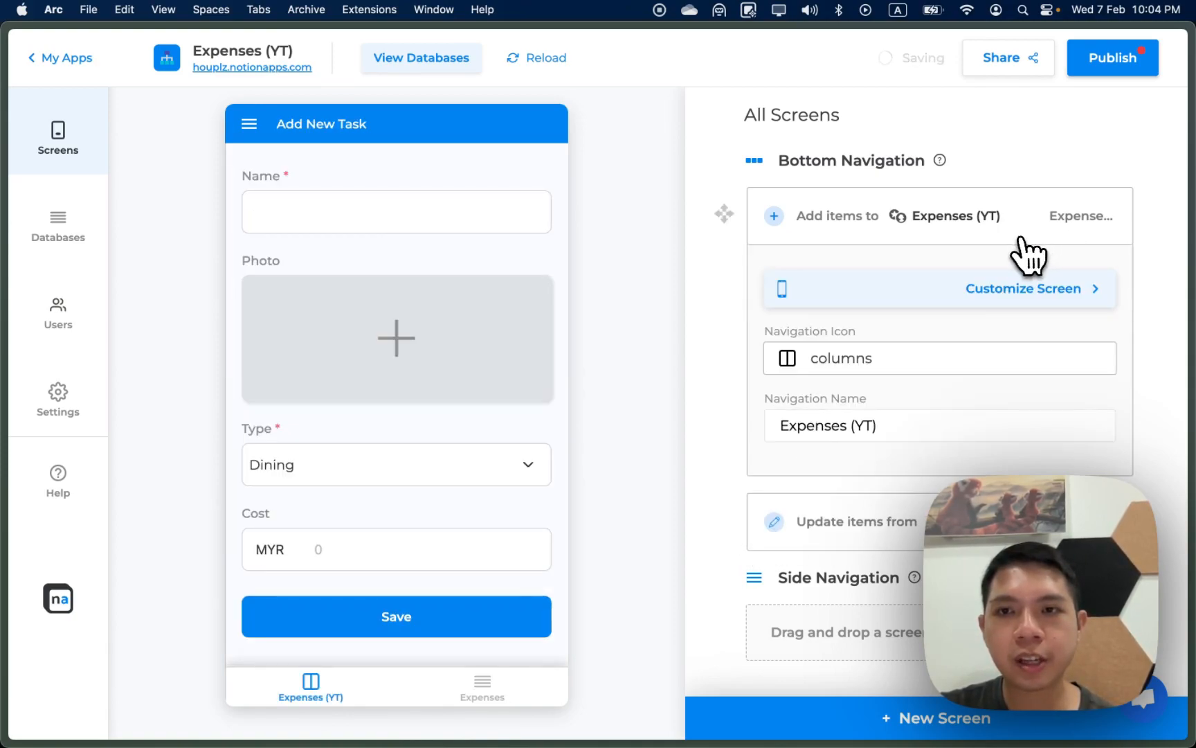
pyautogui.click(881, 367)
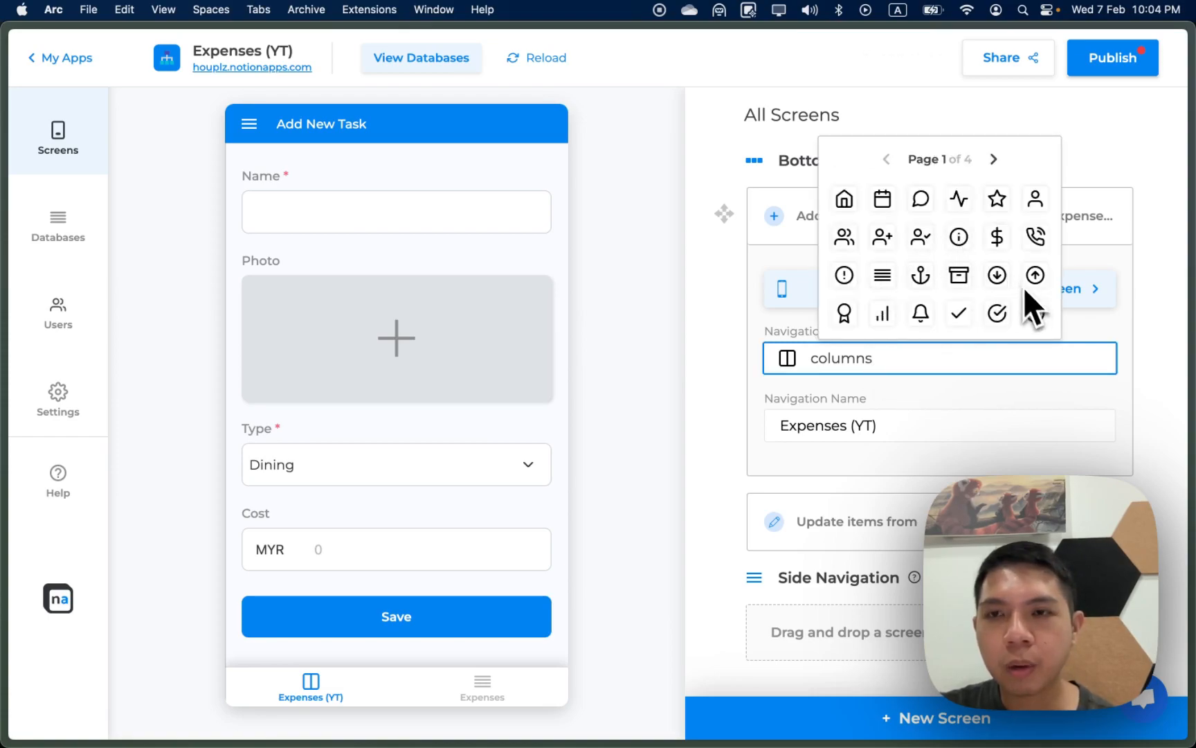
pyautogui.click(995, 160)
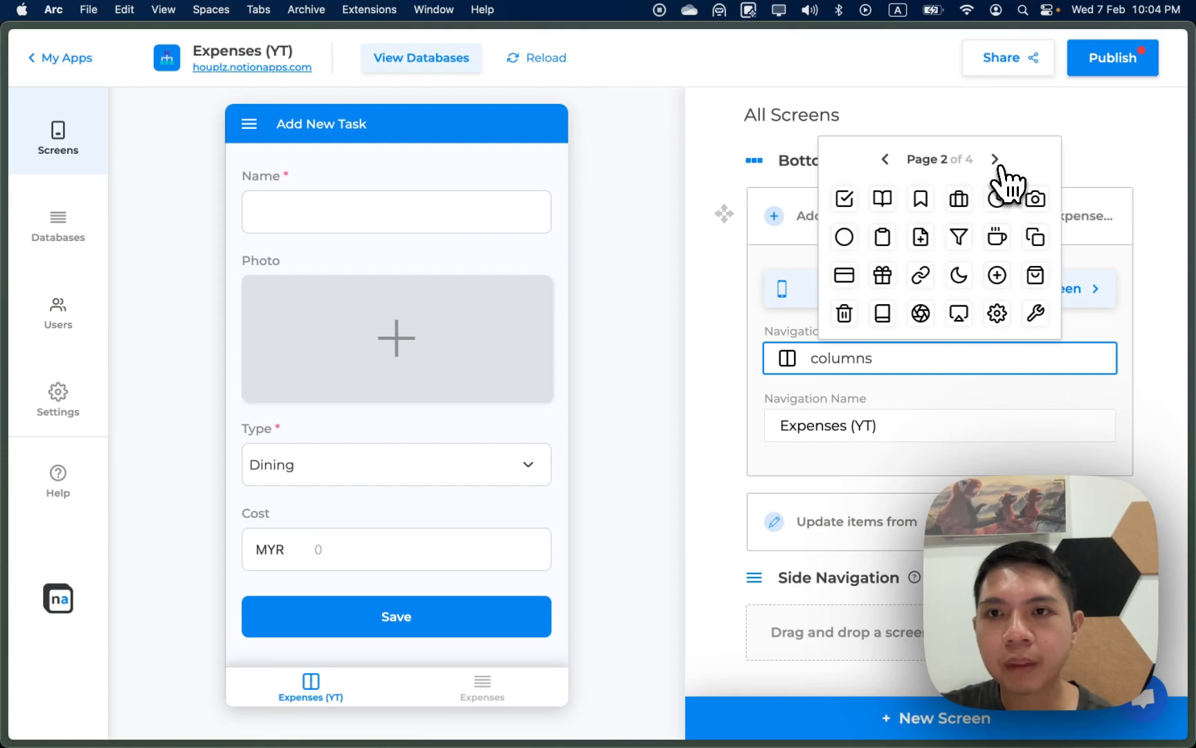
pyautogui.click(999, 276)
pyautogui.click(896, 425)
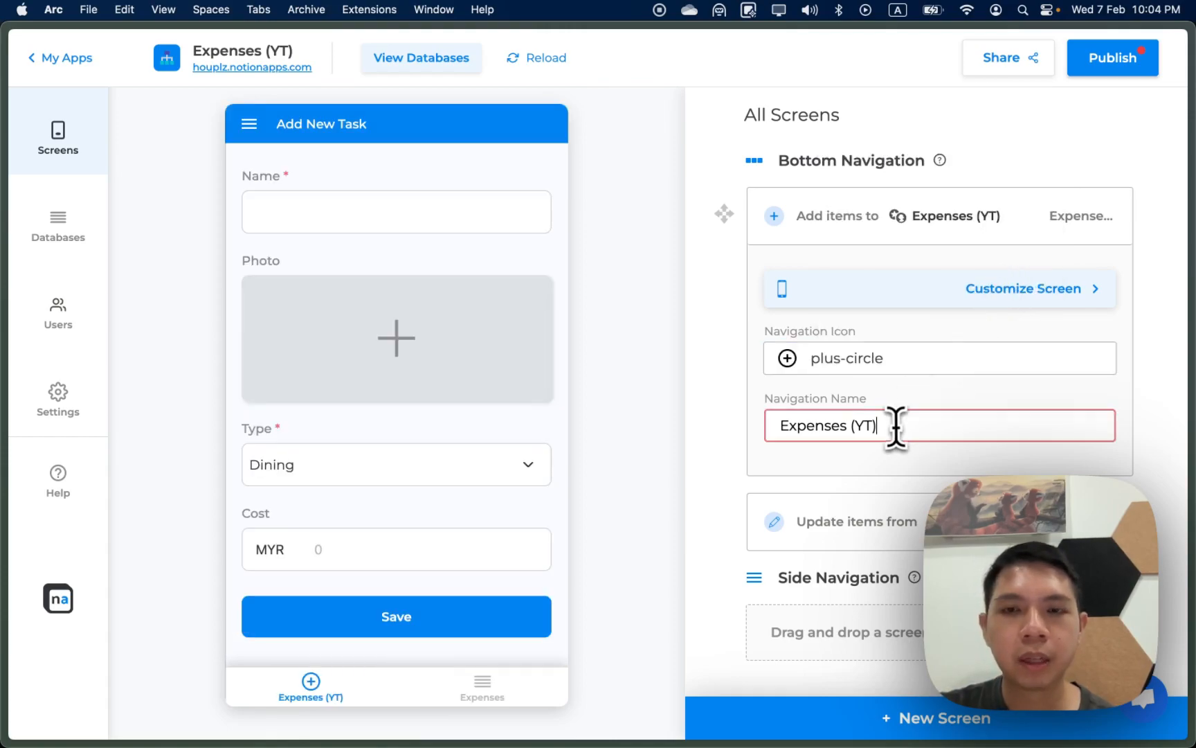
pyautogui.press('super+a')
pyautogui.write('Add')
pyautogui.press('Return')
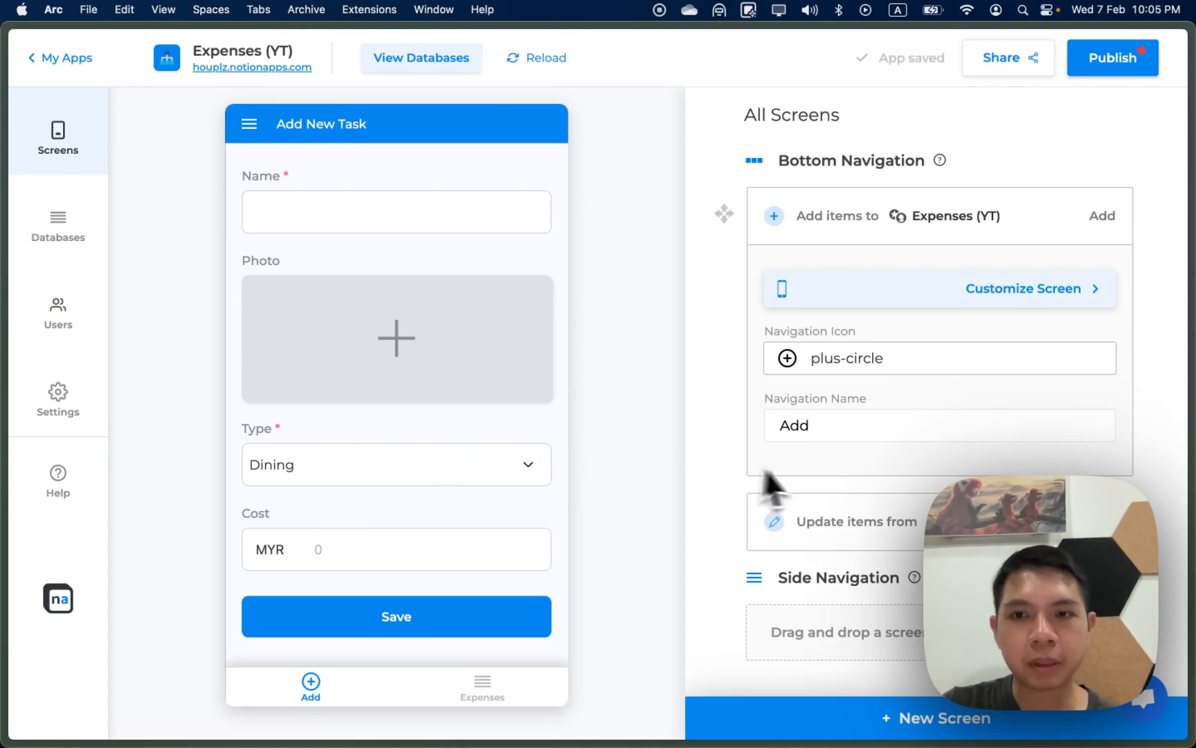
pyautogui.click(1006, 294)
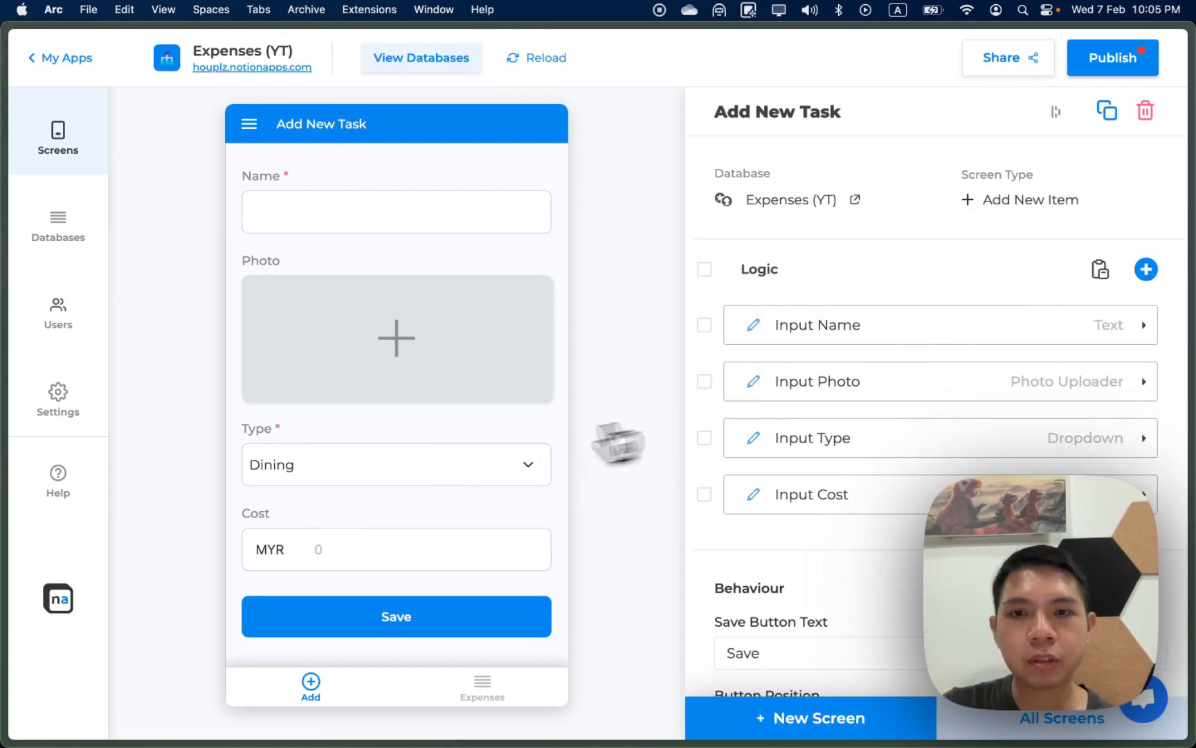
# Step: Add a save action that sets Frequency to One-Off
pyautogui.scroll(-5, 793, 574)
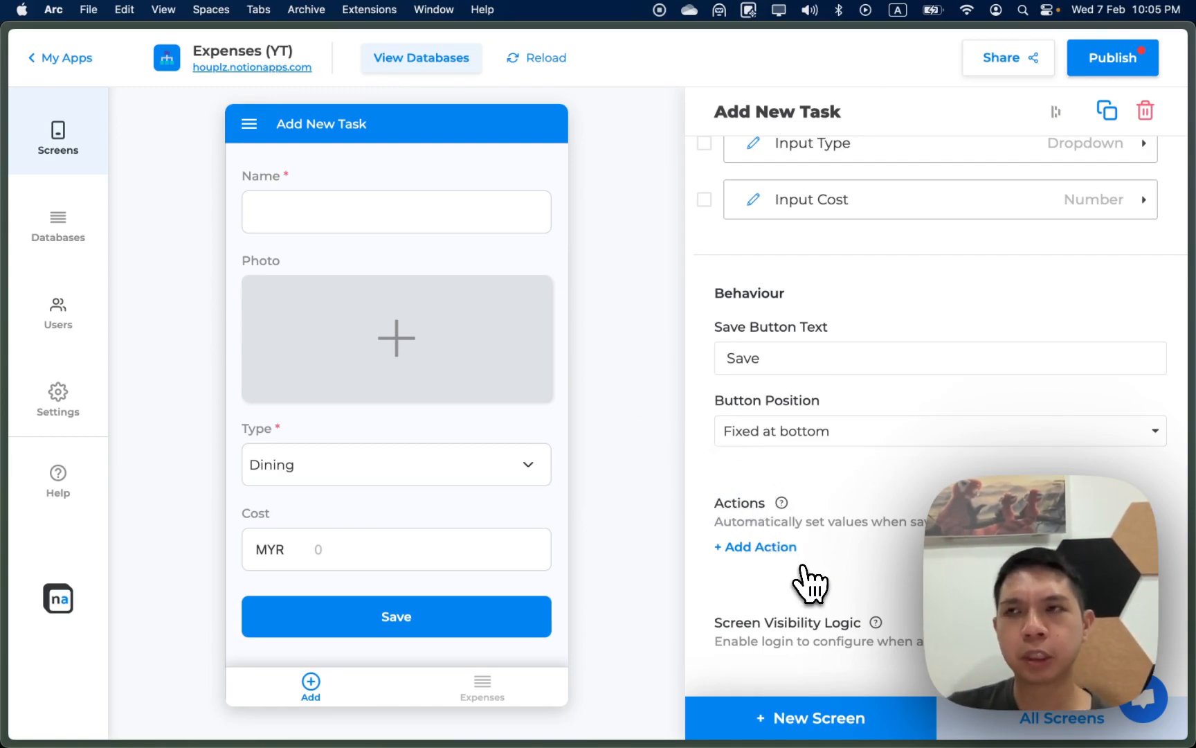
pyautogui.click(779, 551)
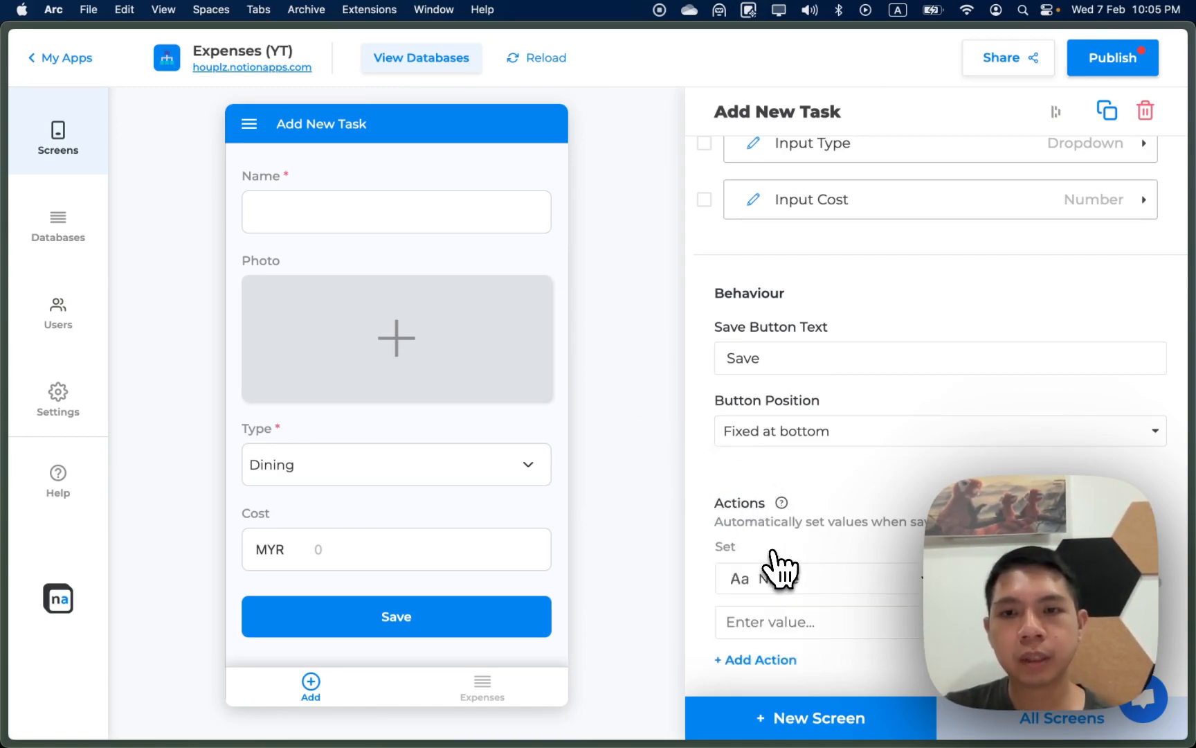
pyautogui.scroll(-3, 785, 557)
pyautogui.click(782, 468)
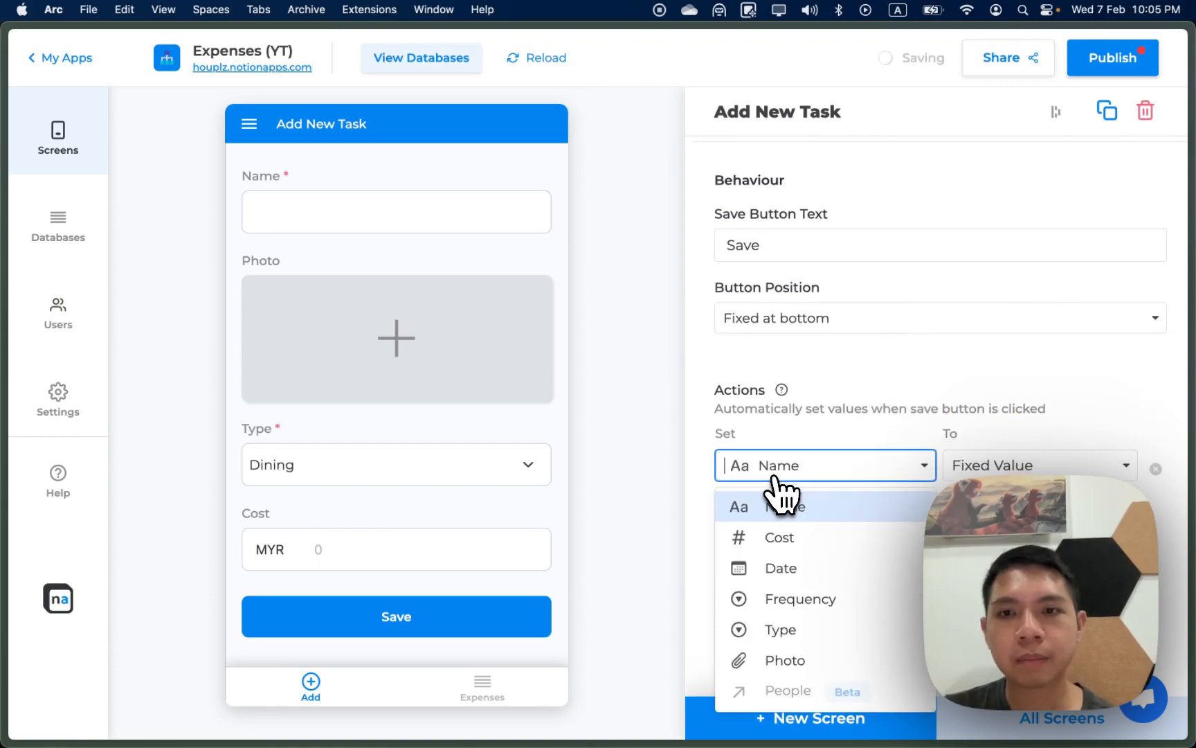
pyautogui.click(800, 606)
pyautogui.click(874, 516)
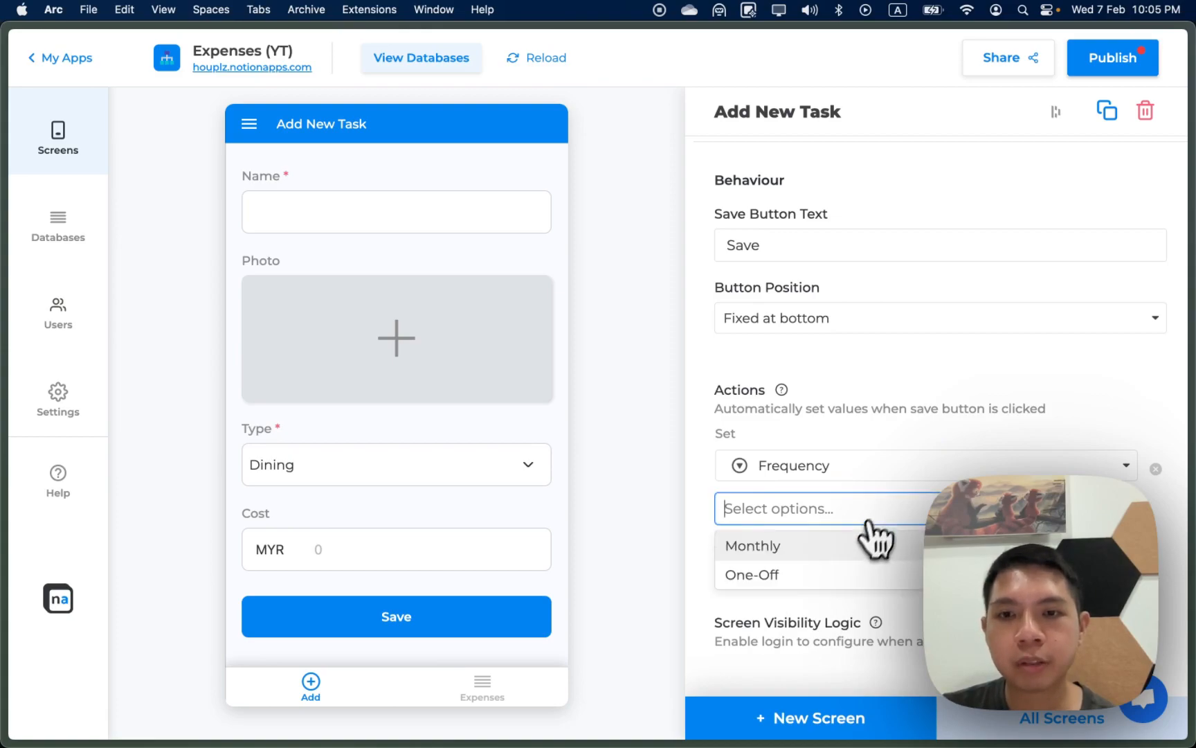
pyautogui.click(838, 572)
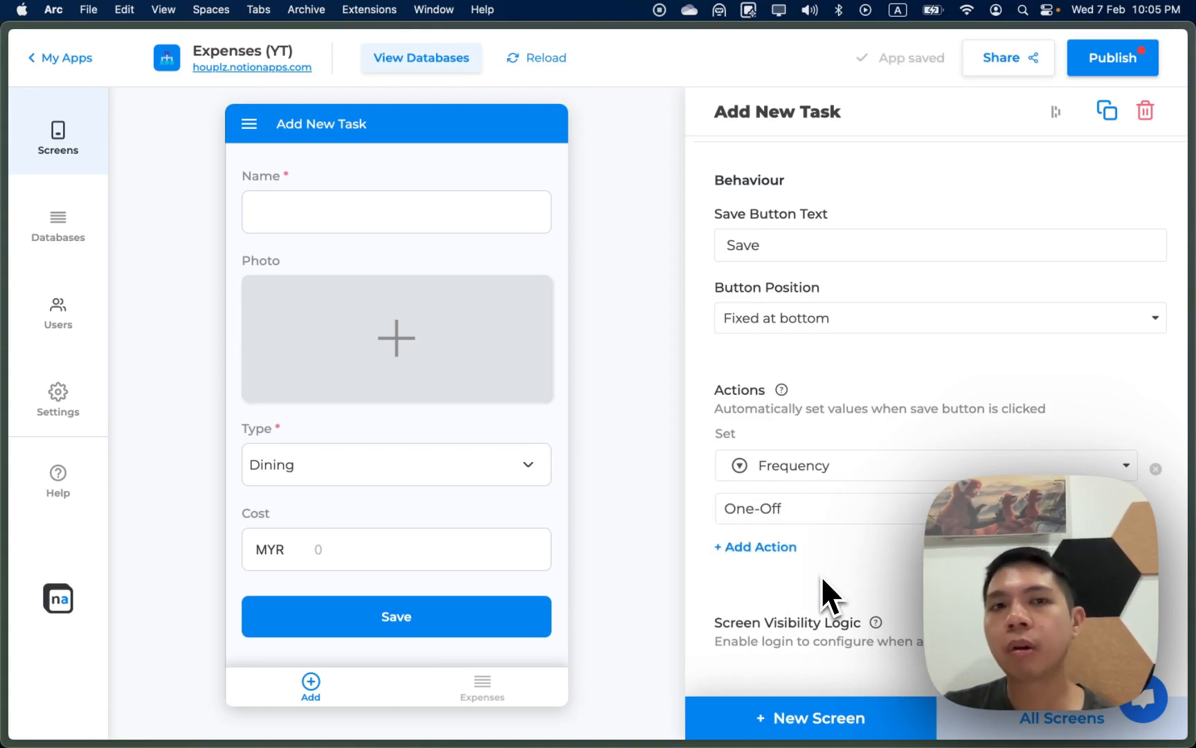
# Step: Add a second save action setting Date to the current day, then show the Expenses tab
pyautogui.click(757, 547)
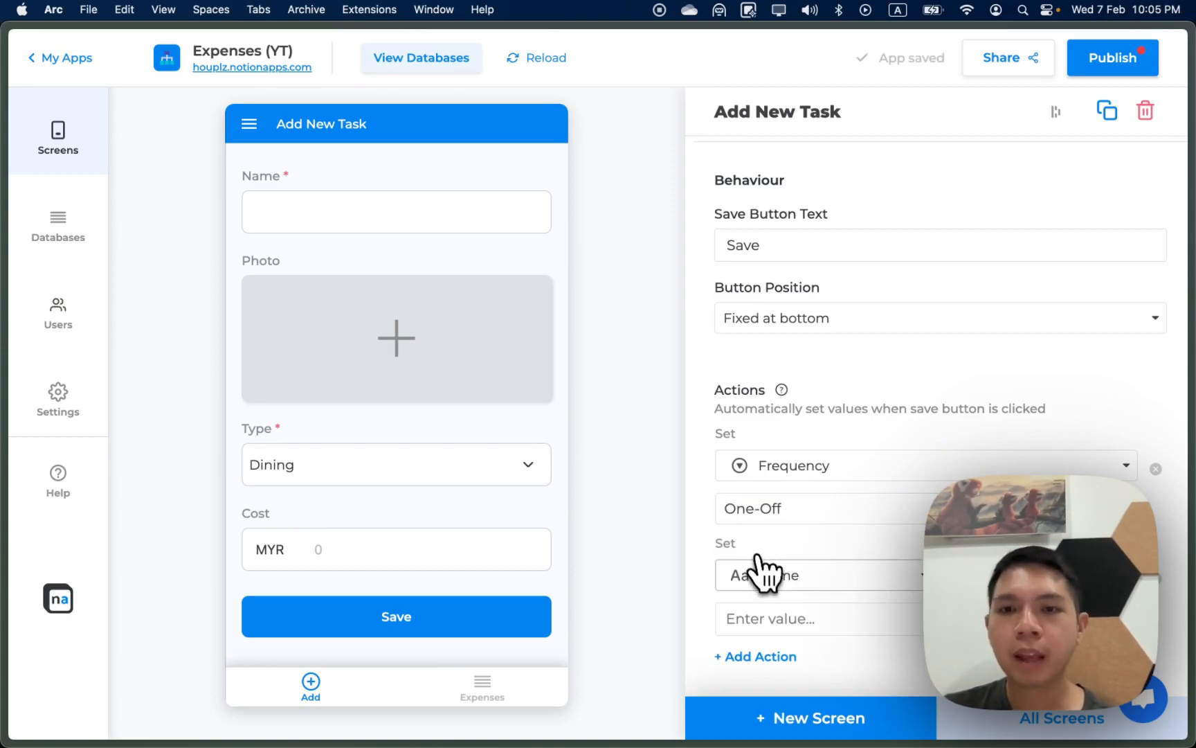
pyautogui.click(765, 575)
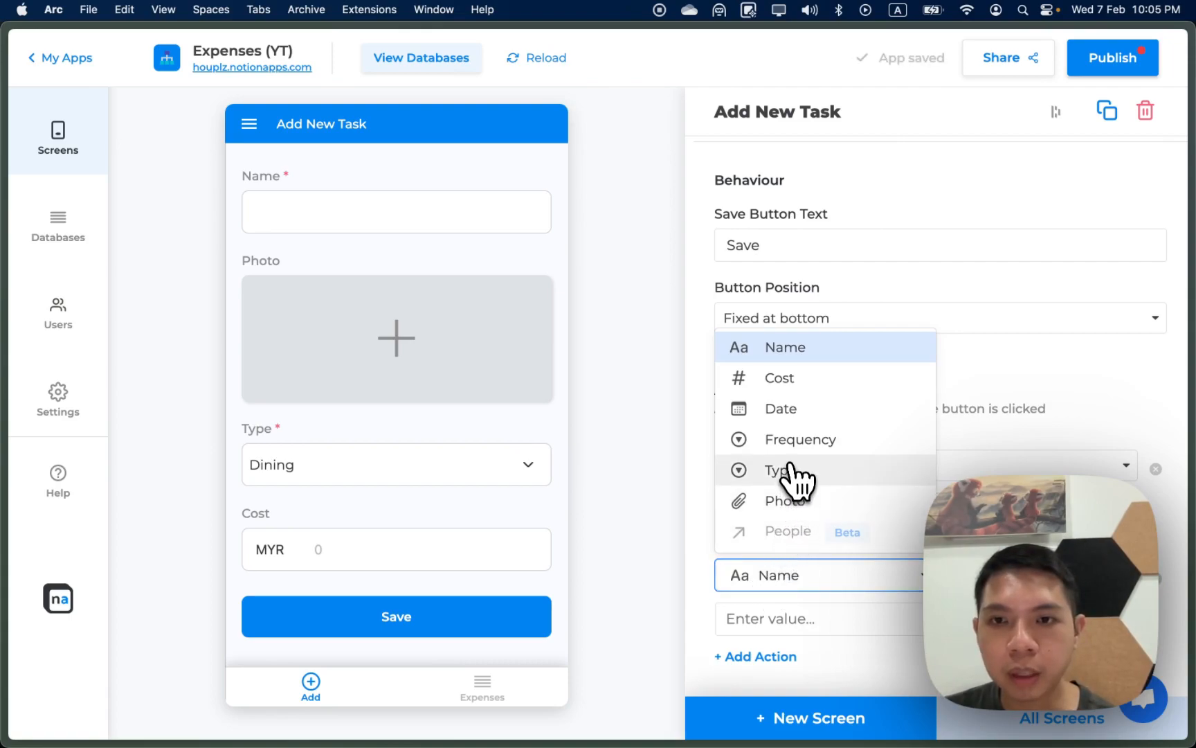
pyautogui.click(790, 413)
pyautogui.scroll(-2, 900, 562)
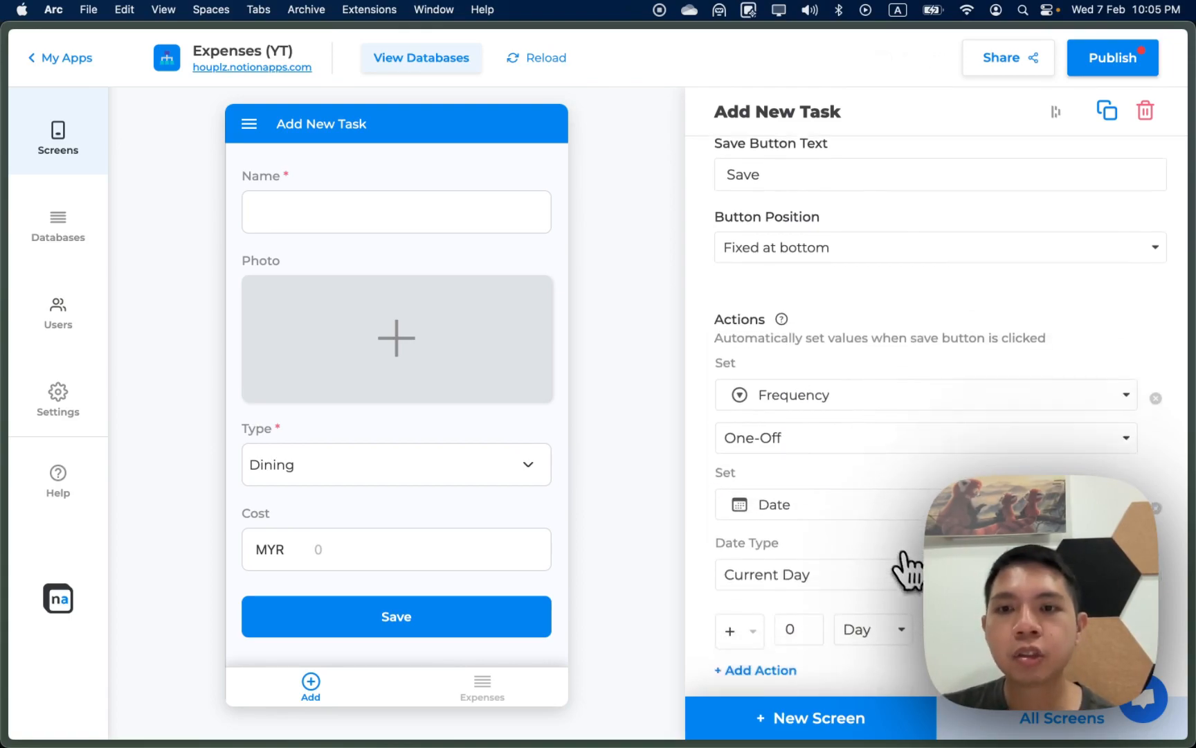
pyautogui.scroll(-2, 907, 566)
pyautogui.scroll(-1, 913, 520)
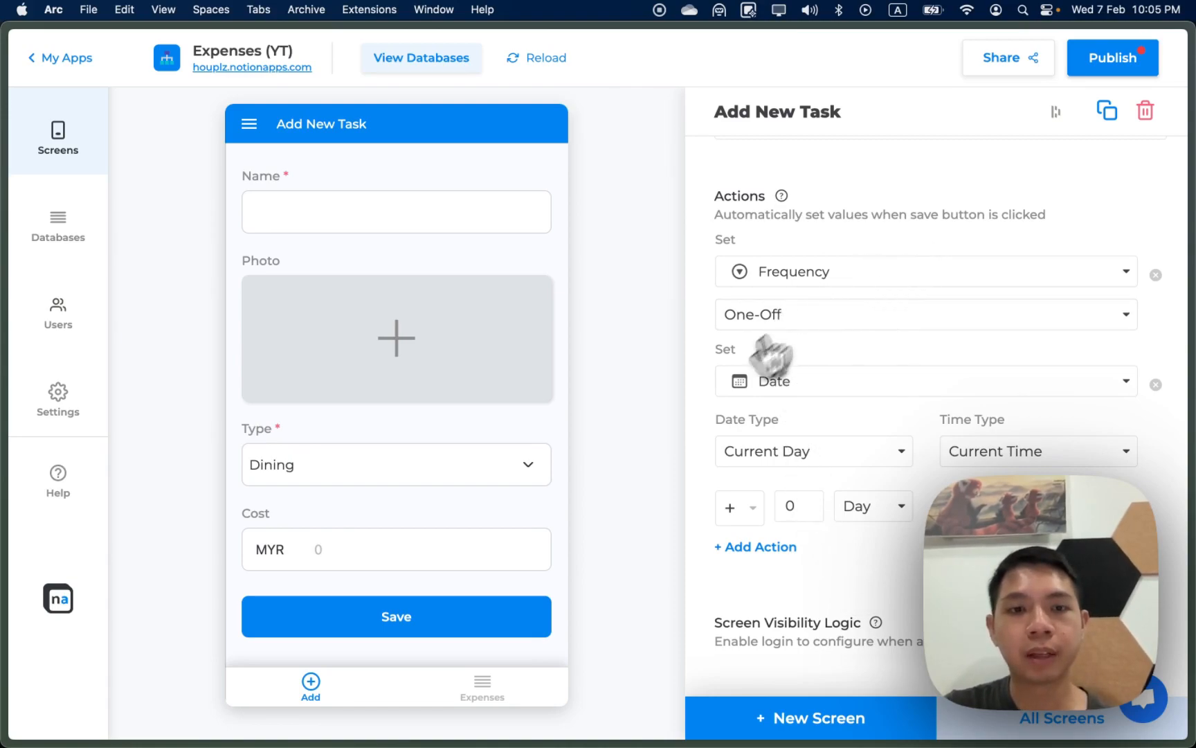
pyautogui.click(497, 696)
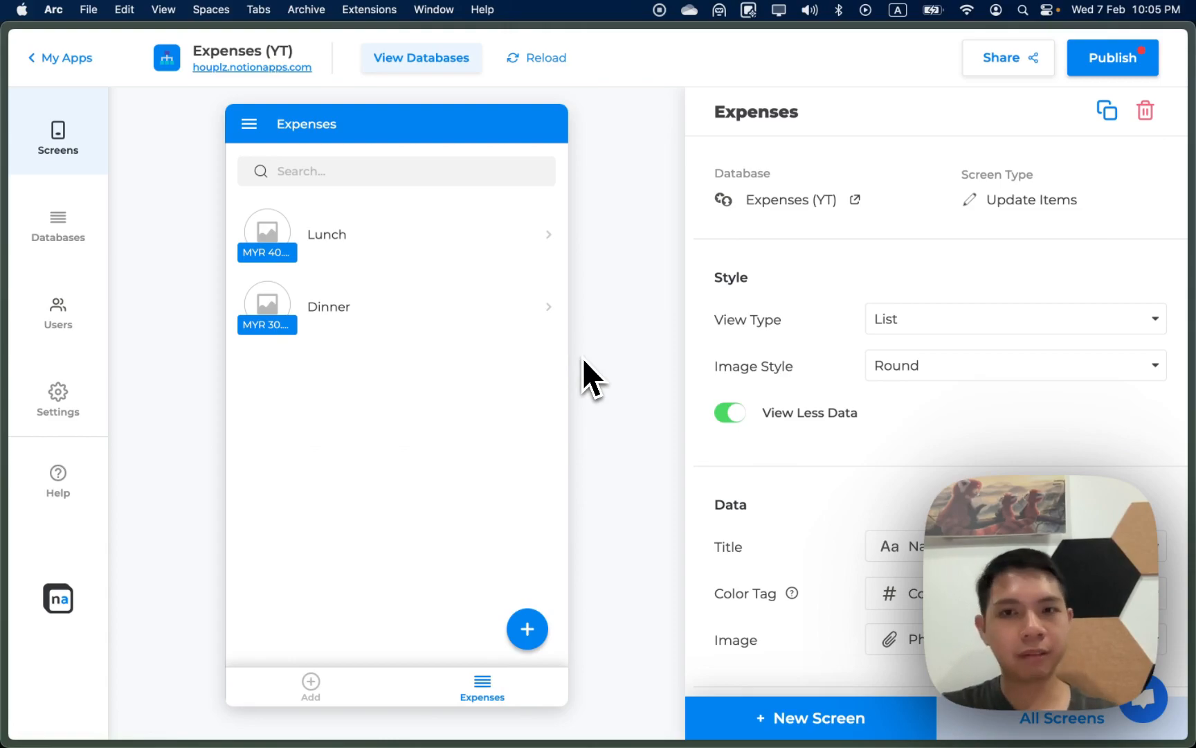
# Step: Create a View One Item screen based on the Person (YT) database
pyautogui.click(885, 720)
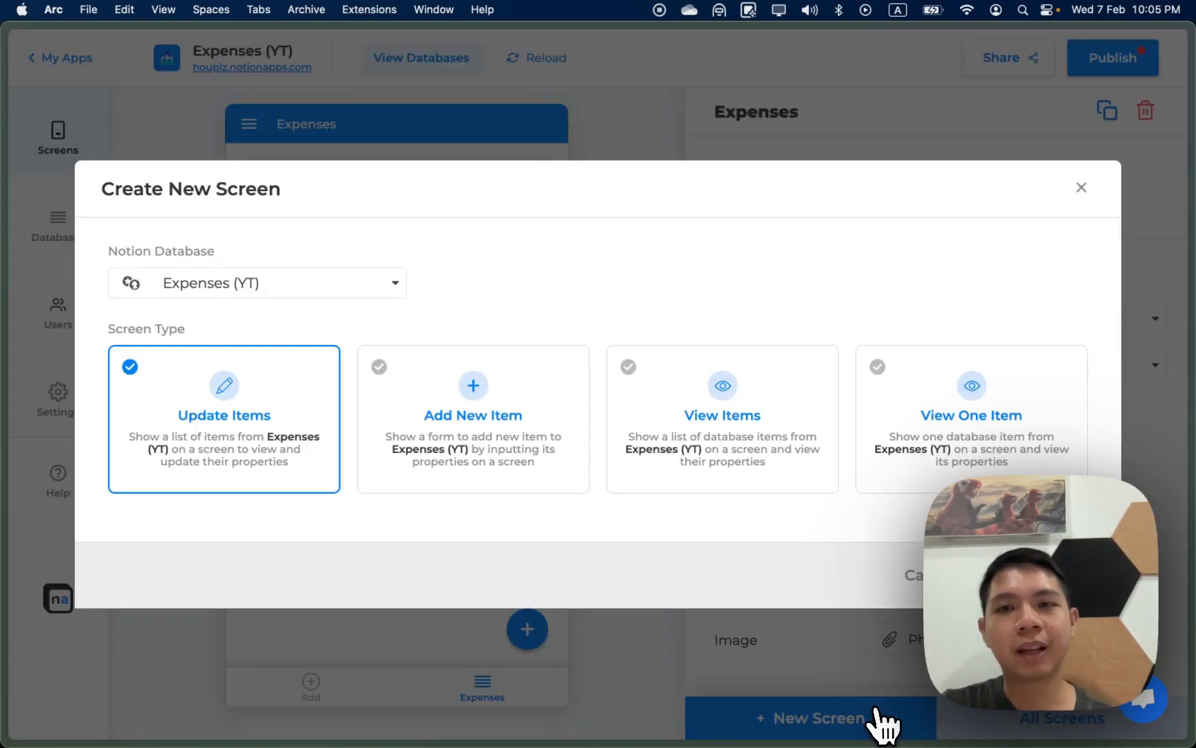
pyautogui.click(959, 473)
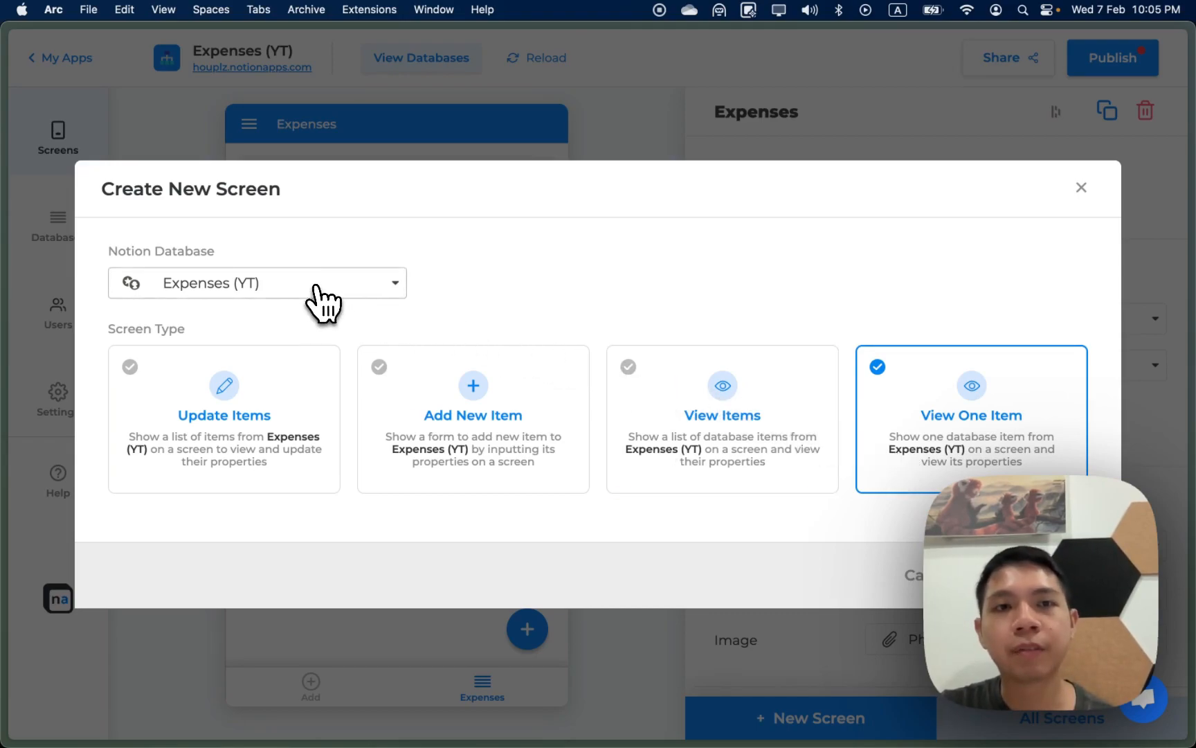
pyautogui.click(258, 296)
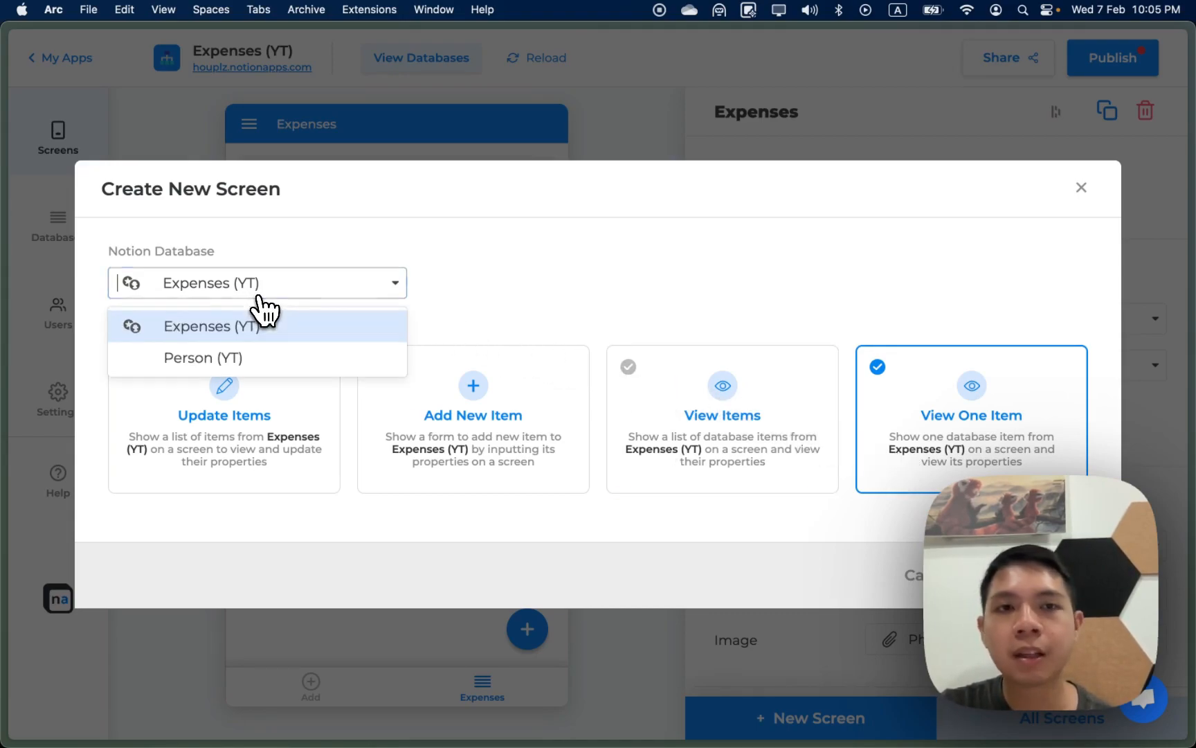
pyautogui.click(260, 358)
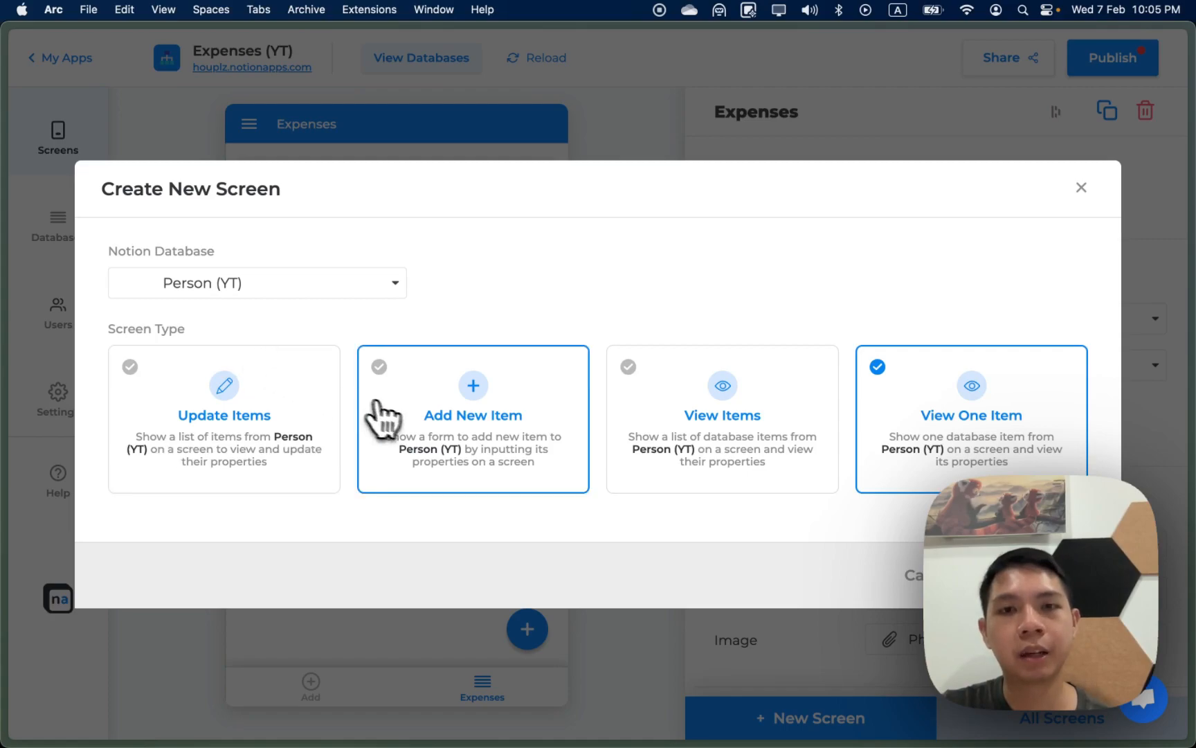
pyautogui.click(1039, 575)
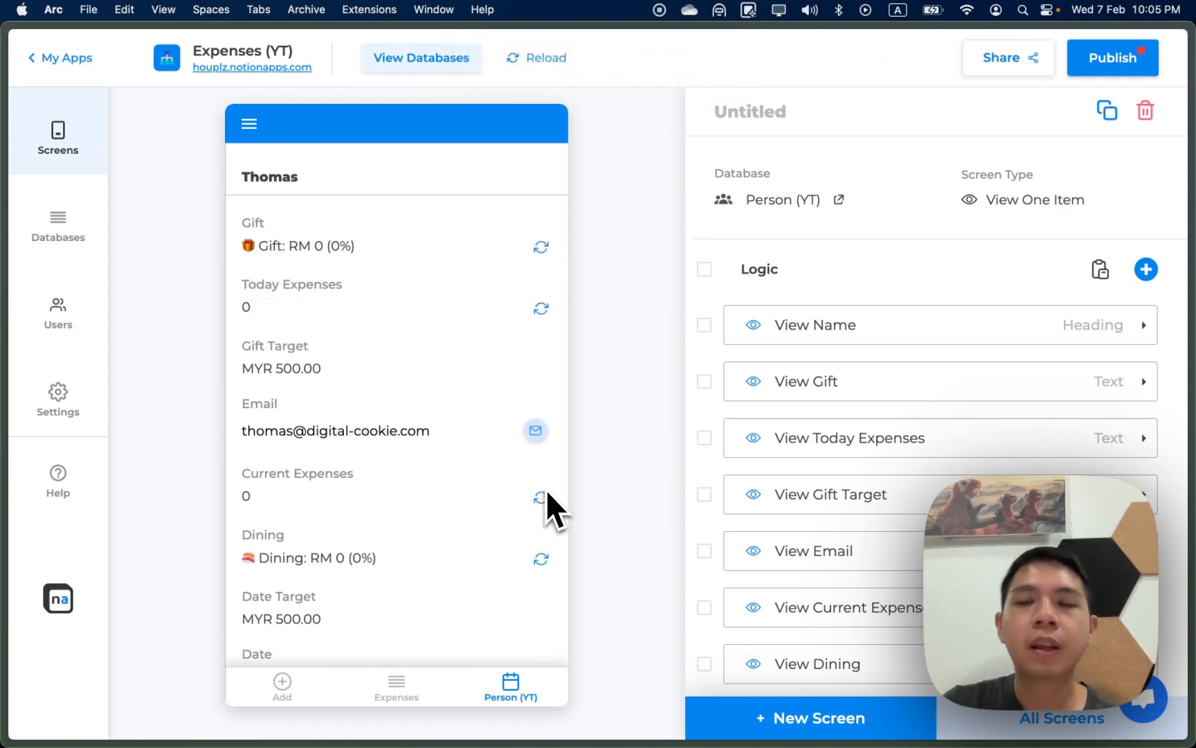
# Step: Delete every default field from the Person (YT) screen, including the List Expenses block
pyautogui.click(1176, 326)
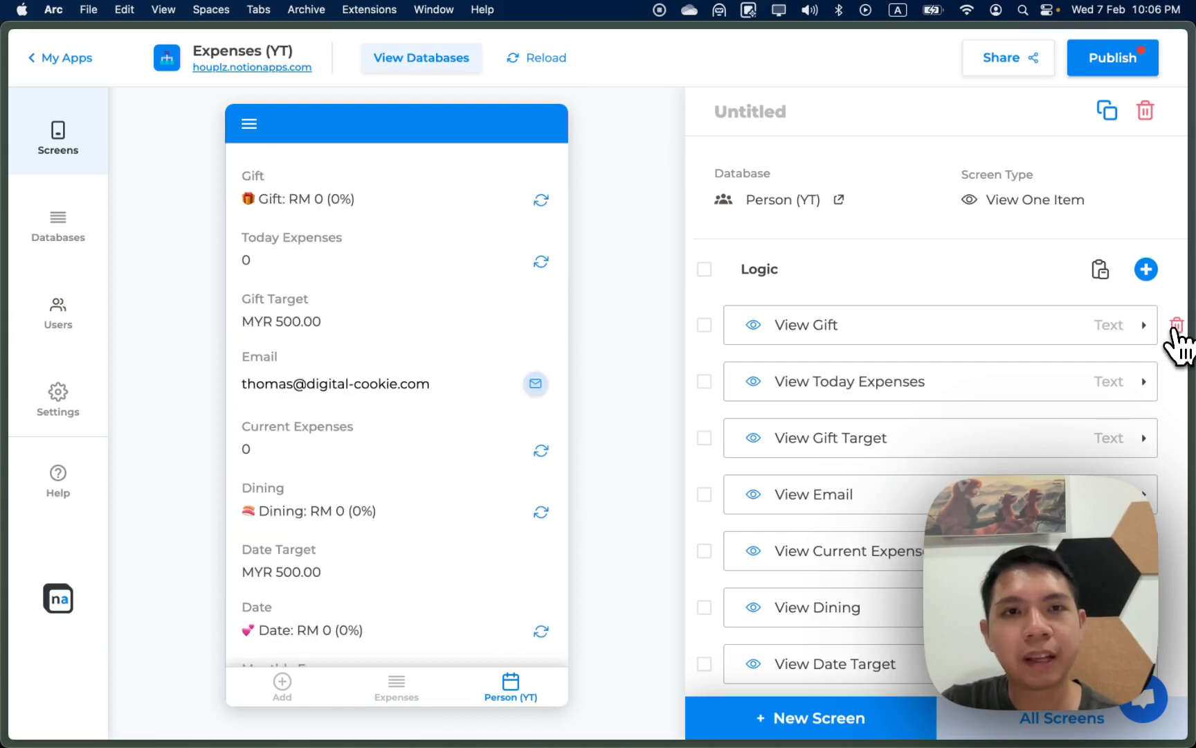
pyautogui.doubleClick(1177, 326)
pyautogui.tripleClick(1177, 326)
pyautogui.tripleClick(1176, 325)
pyautogui.tripleClick(1177, 325)
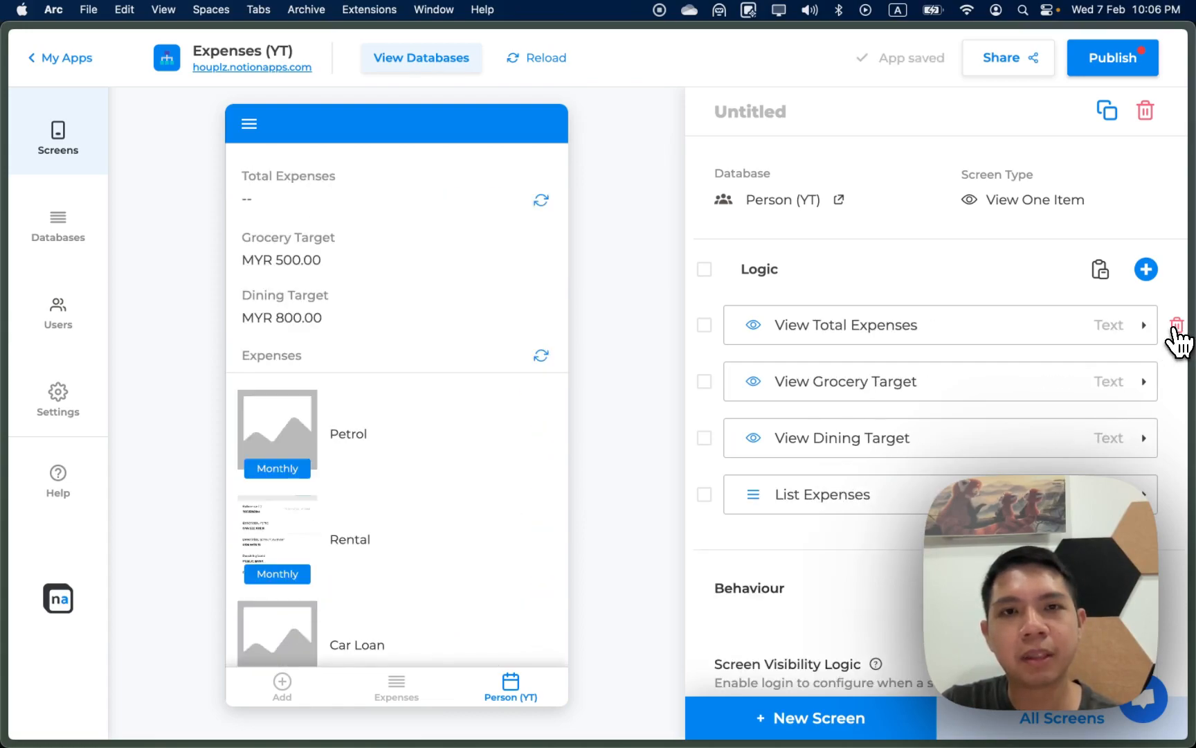
pyautogui.tripleClick(1176, 325)
pyautogui.click(1177, 325)
pyautogui.click(648, 450)
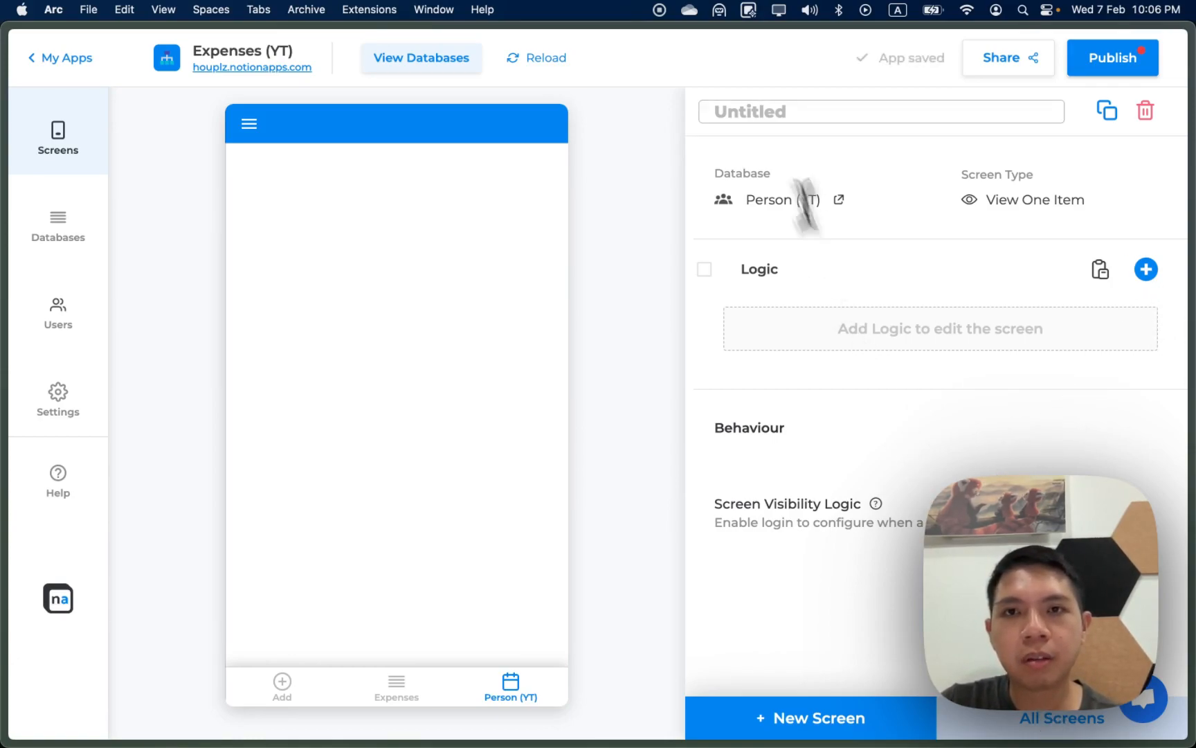
# Step: Rename the screen to 'Dashboard' and go to All Screens
pyautogui.click(773, 114)
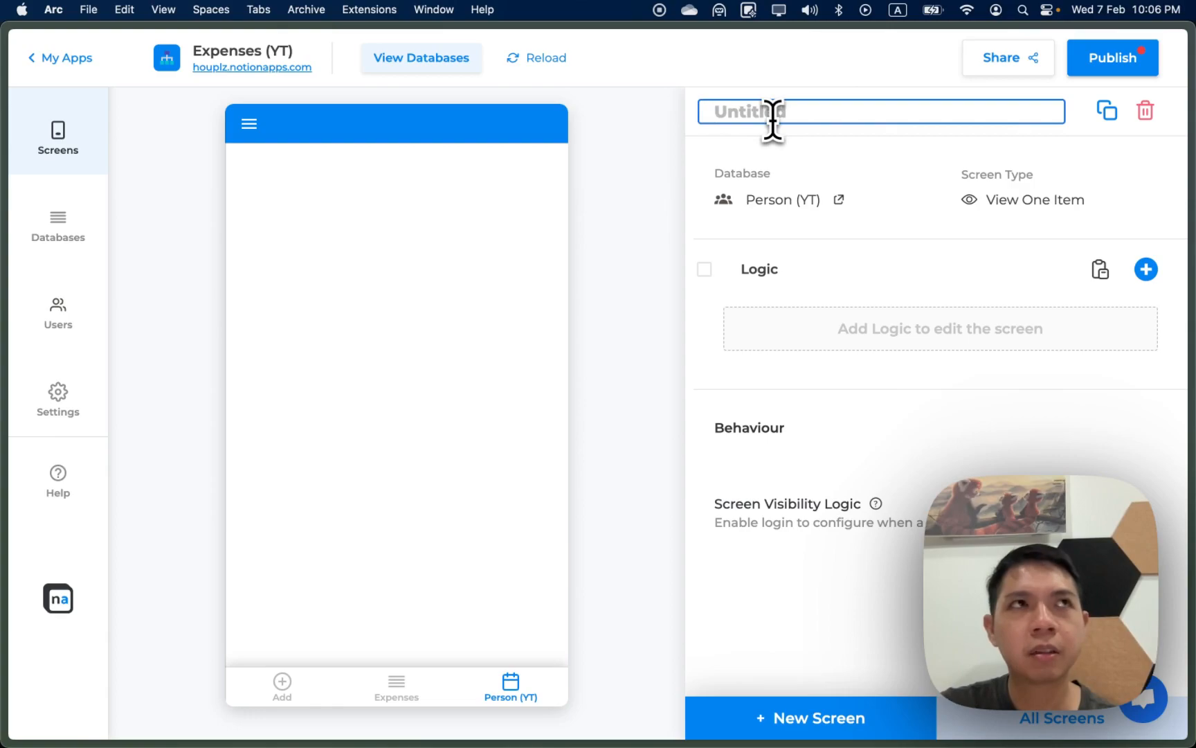
pyautogui.write('Dashboard')
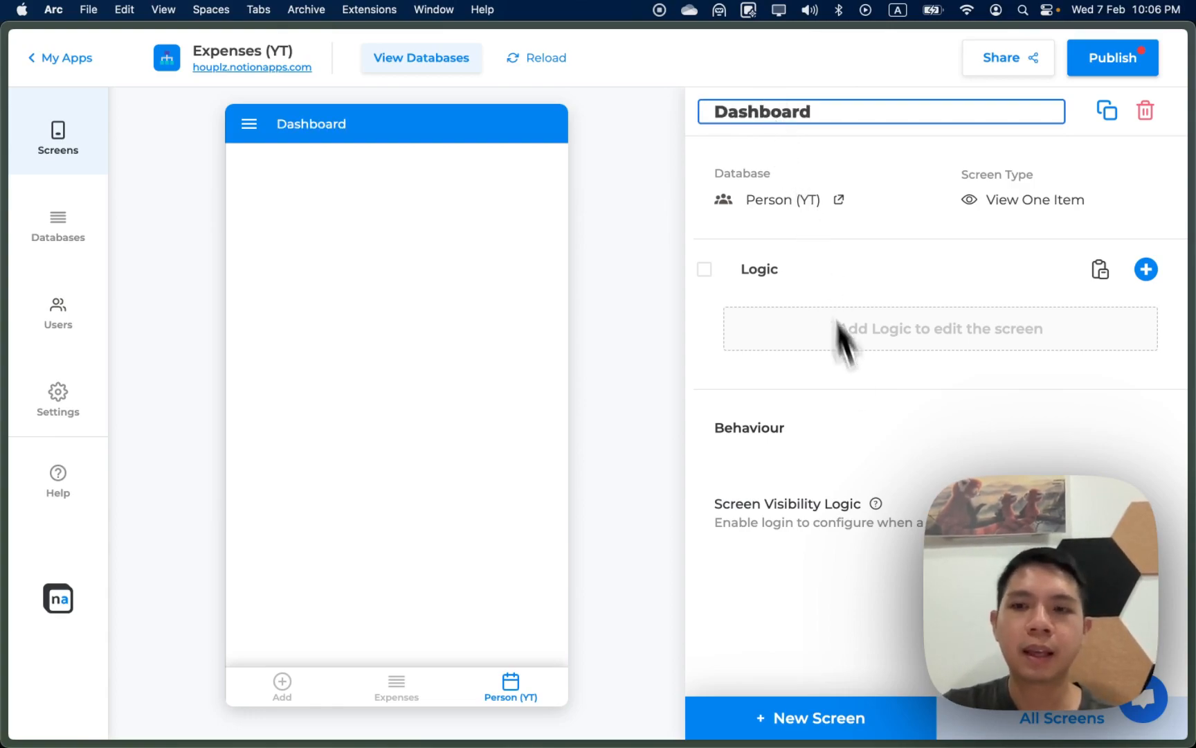
pyautogui.press('Return')
pyautogui.click(992, 720)
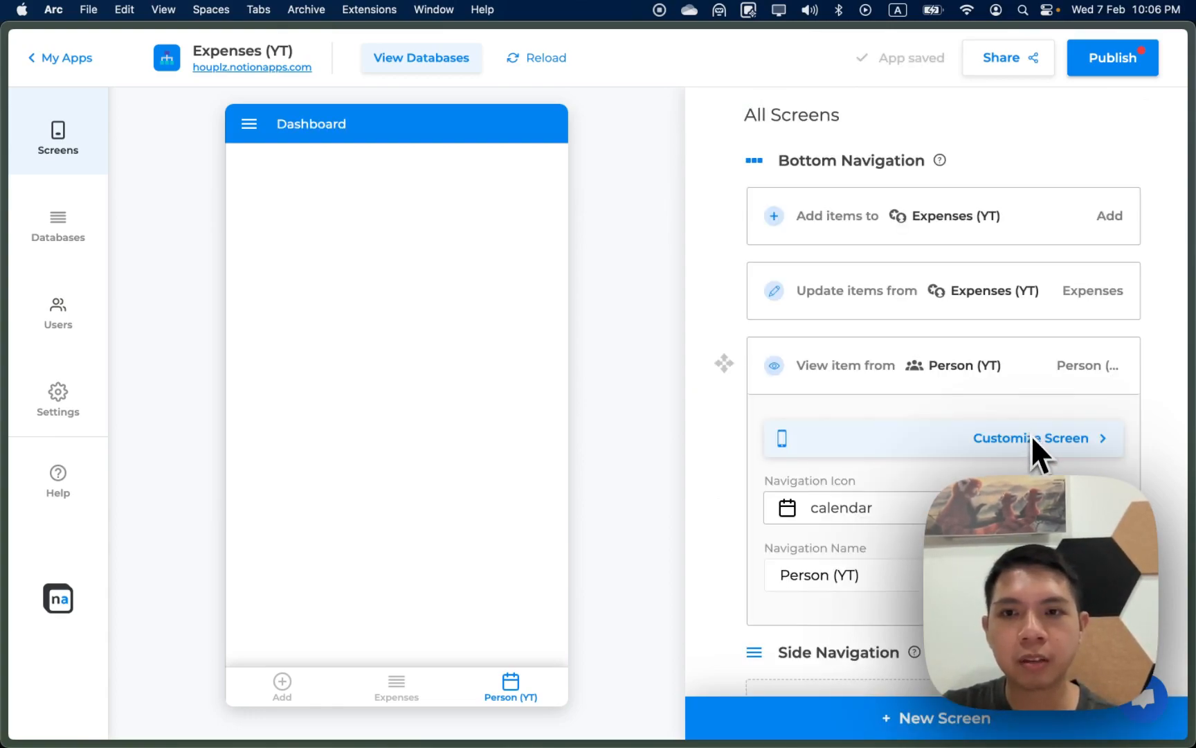
# Step: Give the Person (YT) tab the user icon and the navigation name 'Profile'
pyautogui.click(1025, 509)
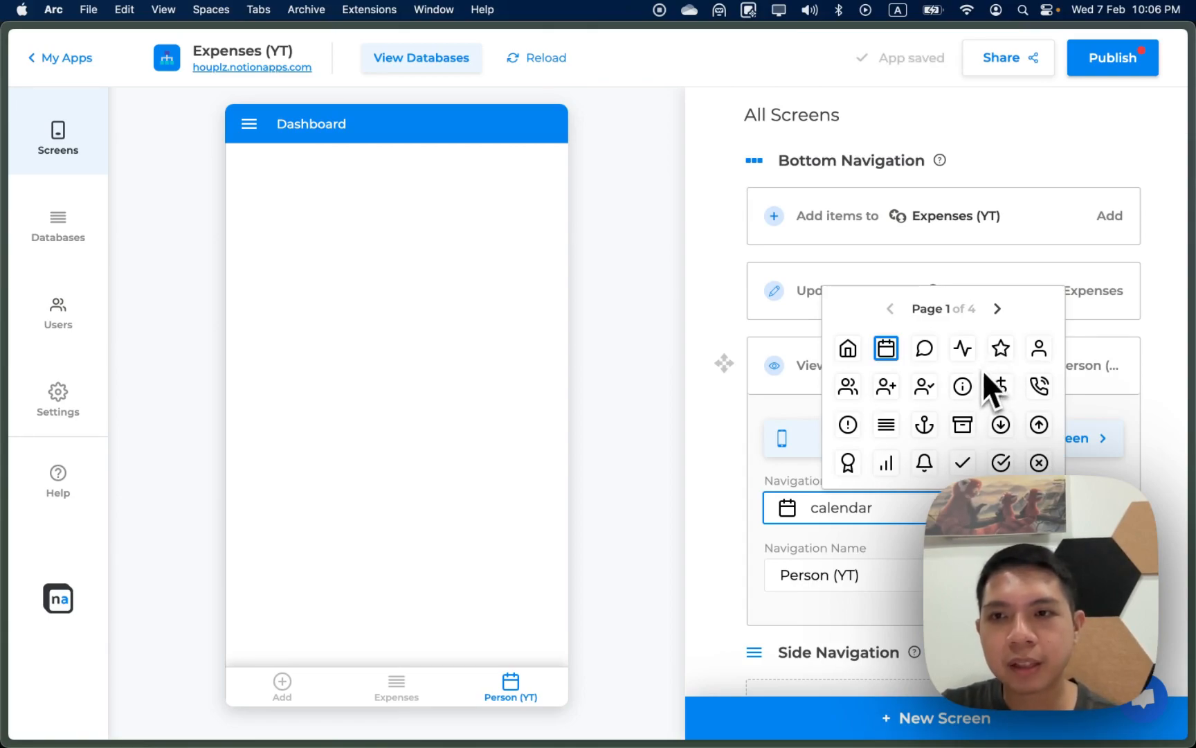
pyautogui.click(1038, 353)
pyautogui.tripleClick(861, 575)
pyautogui.write('Profile')
pyautogui.press('Return')
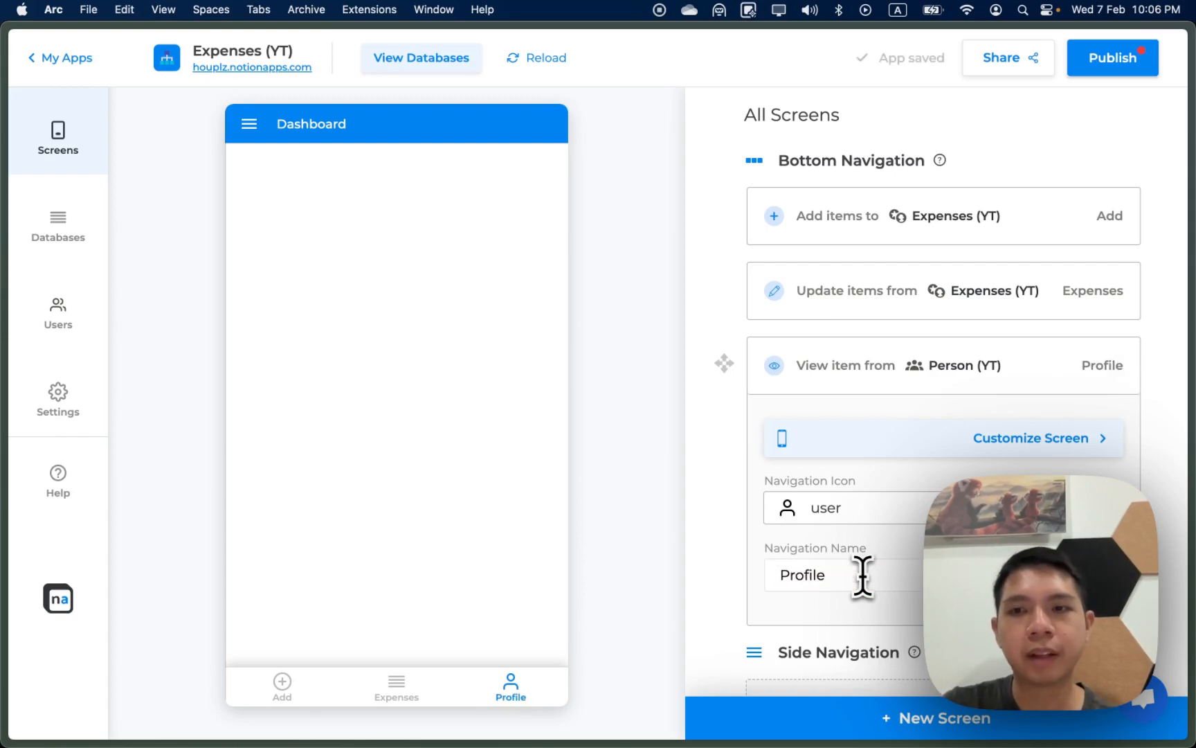
# Step: Retitle the screen itself to 'Profile'
pyautogui.click(999, 443)
pyautogui.tripleClick(805, 114)
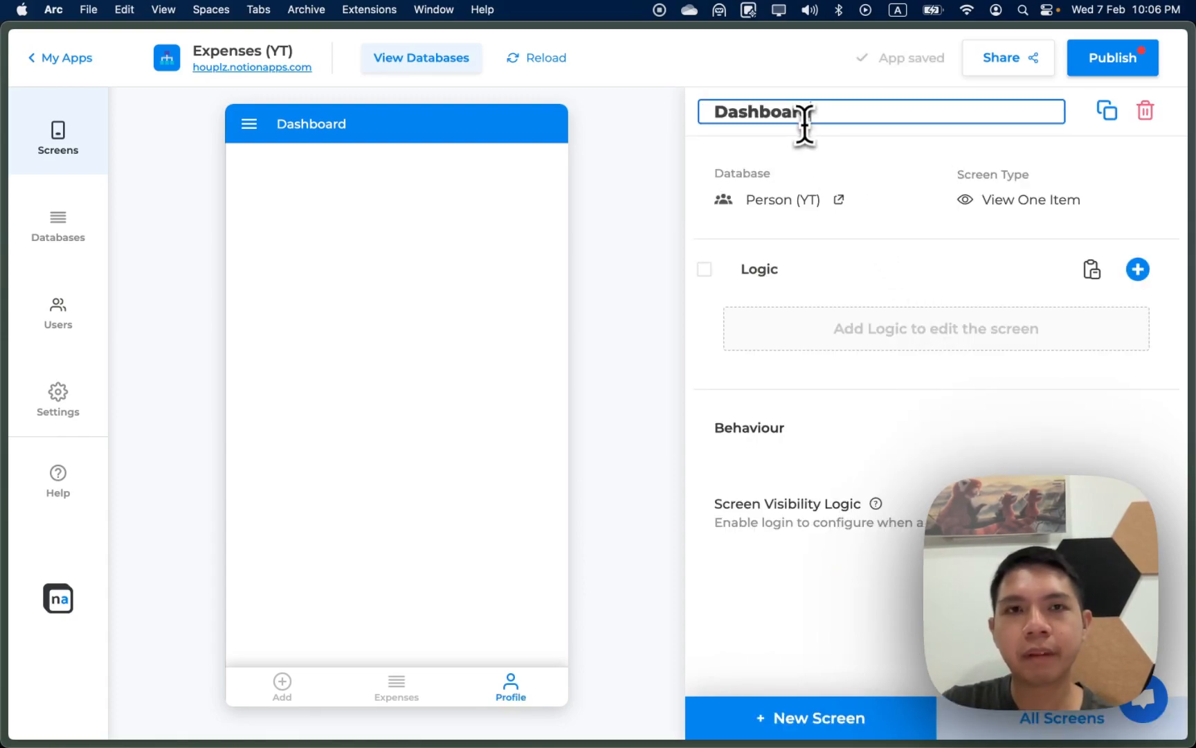
pyautogui.write('Profile')
pyautogui.press('Return')
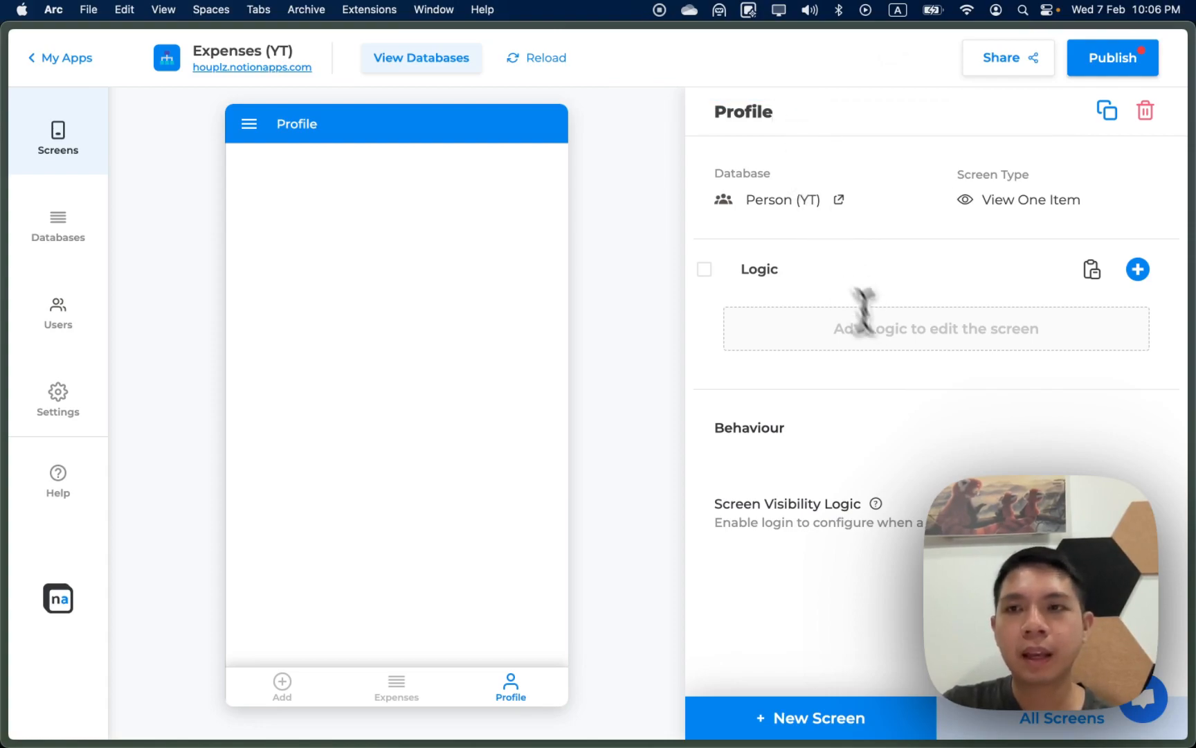
# Step: Add a name image heading card plus Gift, Dining, Date and Grocery fields to the Profile screen
pyautogui.click(1137, 268)
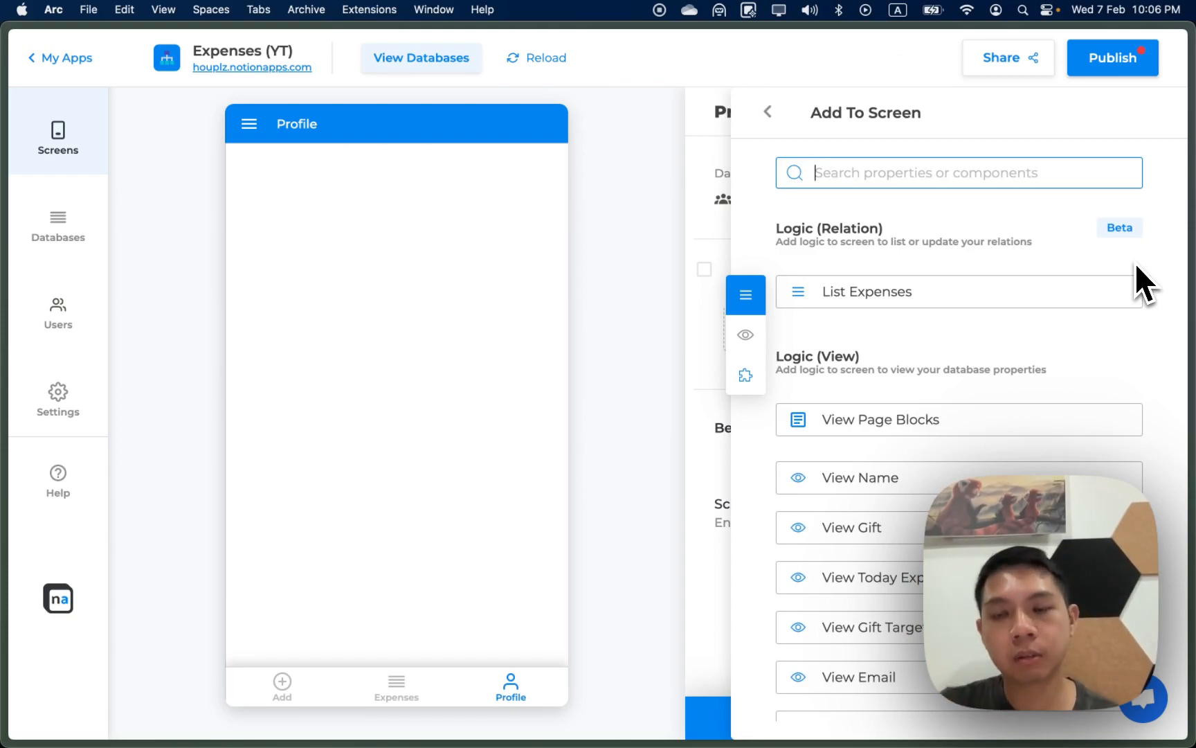
pyautogui.click(946, 482)
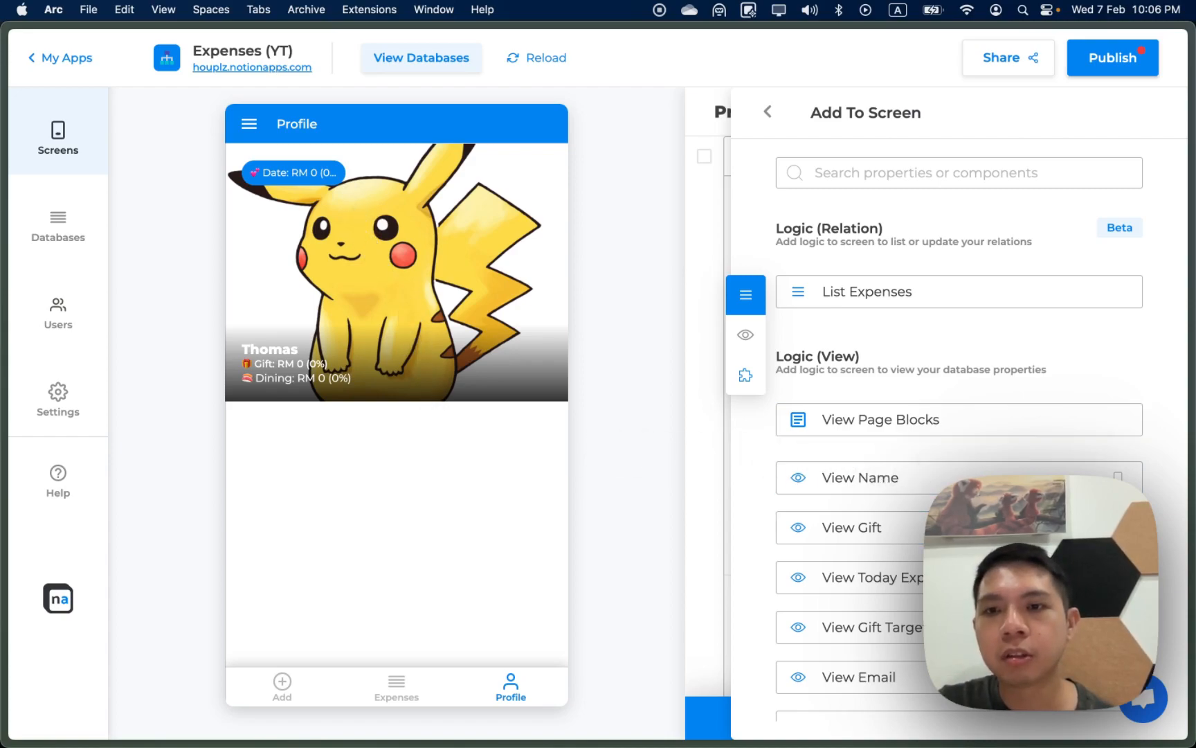
pyautogui.scroll(-5, 969, 512)
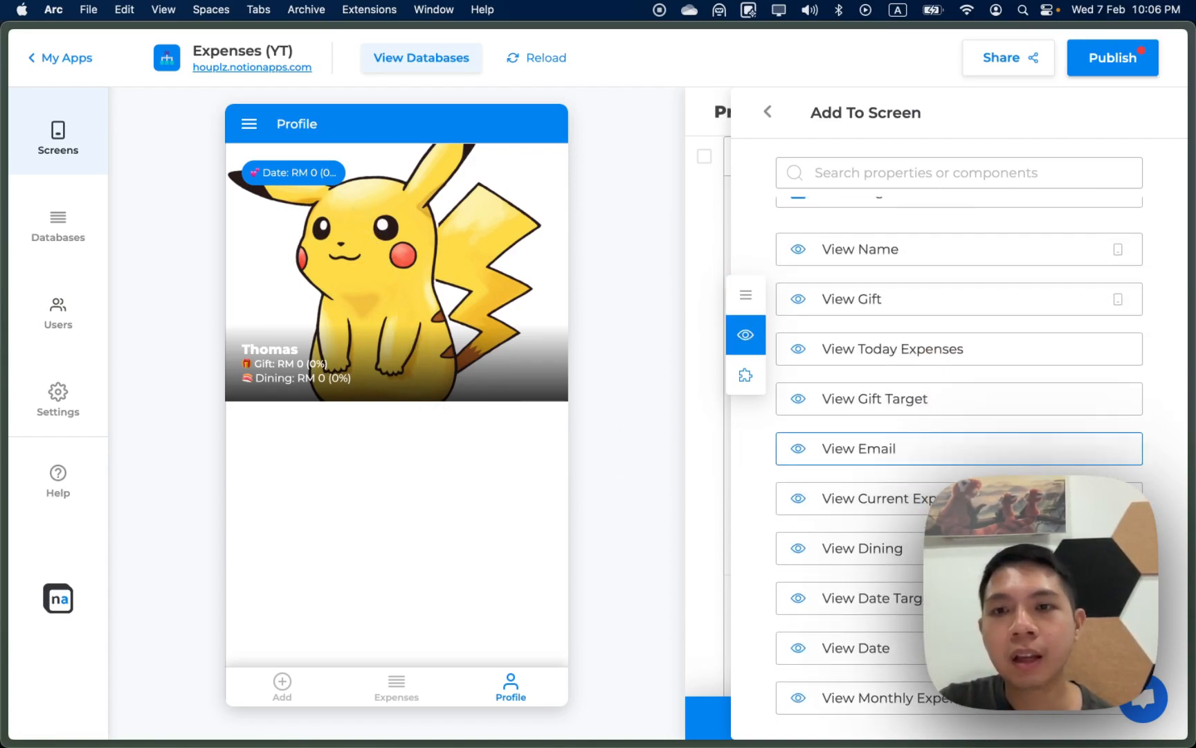
pyautogui.click(953, 316)
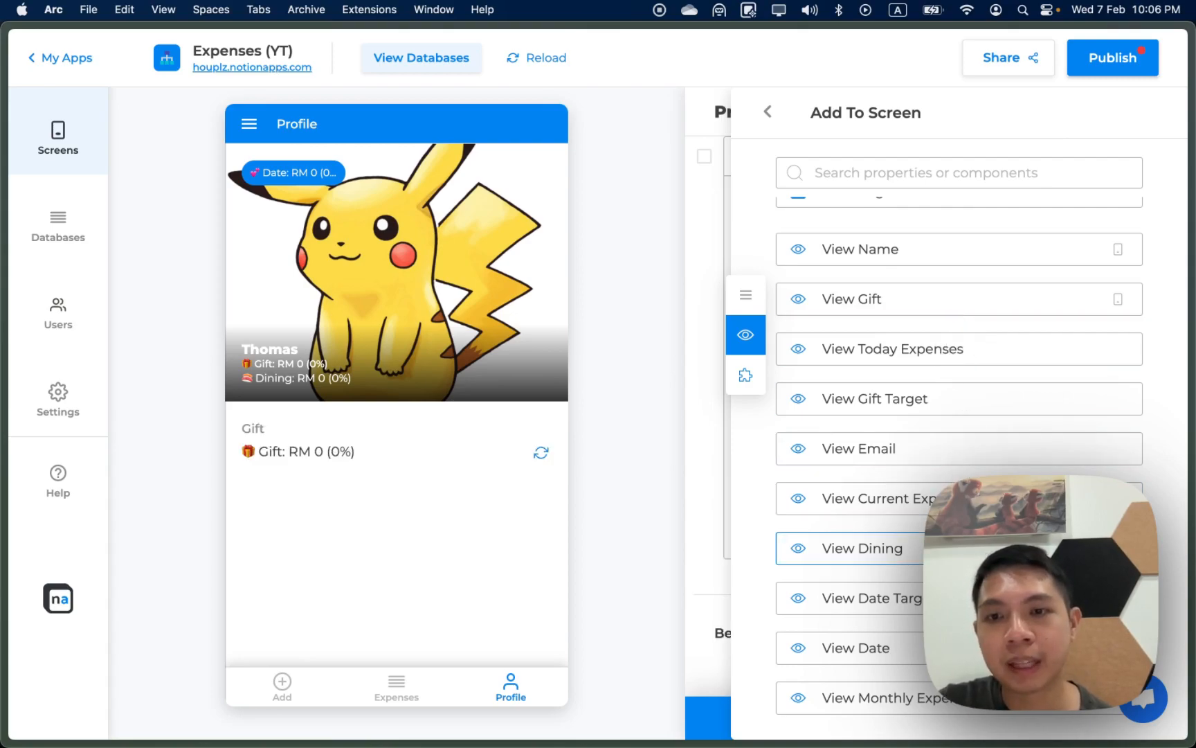
pyautogui.scroll(-2, 959, 456)
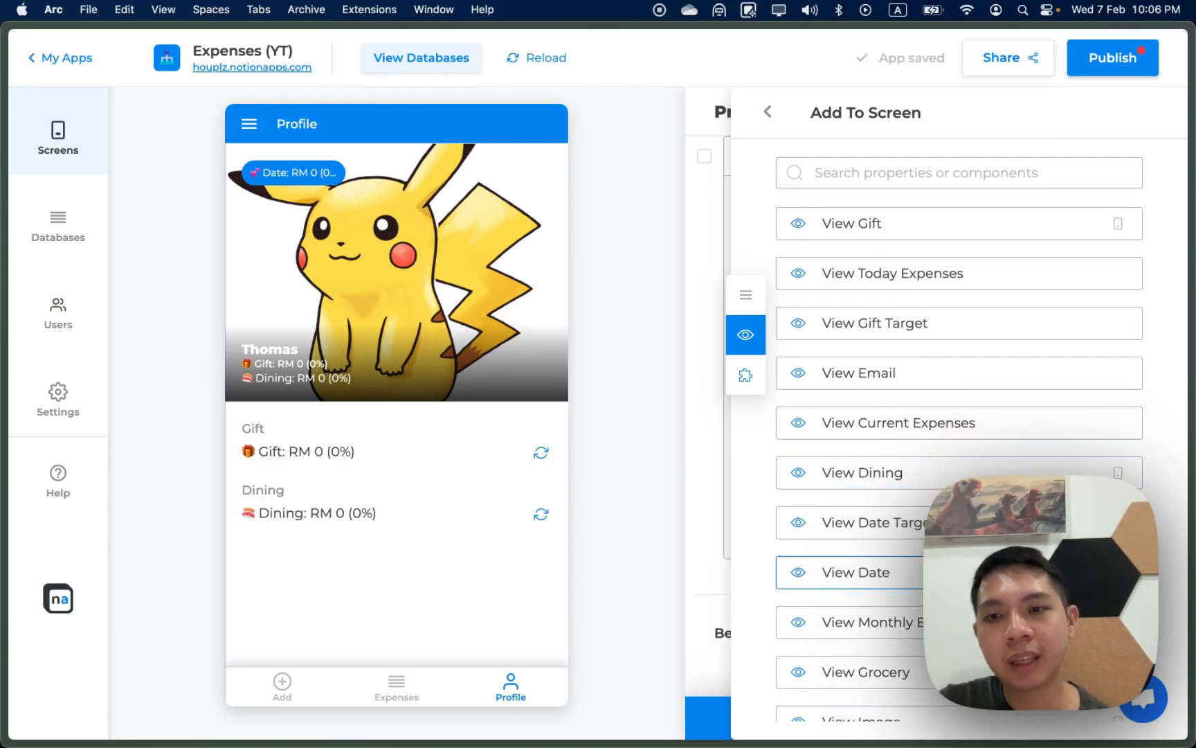
pyautogui.click(921, 572)
pyautogui.scroll(-4, 920, 547)
pyautogui.click(925, 512)
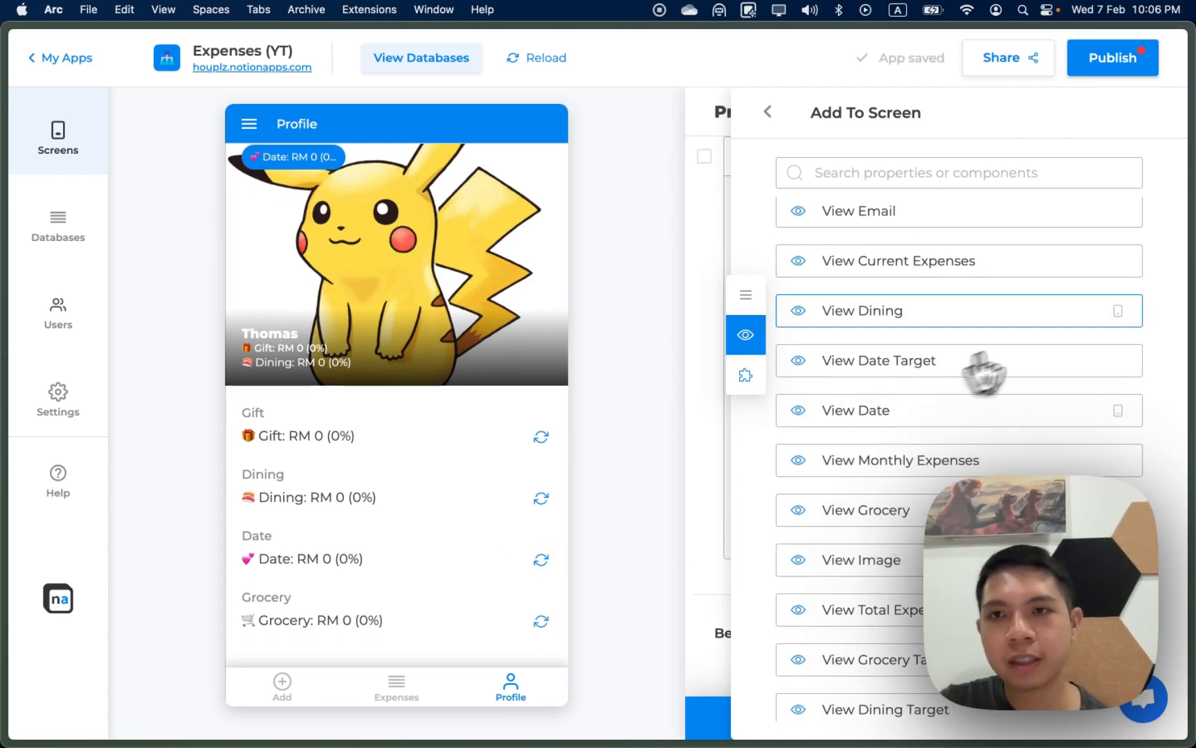
pyautogui.scroll(7, 1039, 222)
# Step: Remove the person's name from the Profile image heading card
pyautogui.click(768, 112)
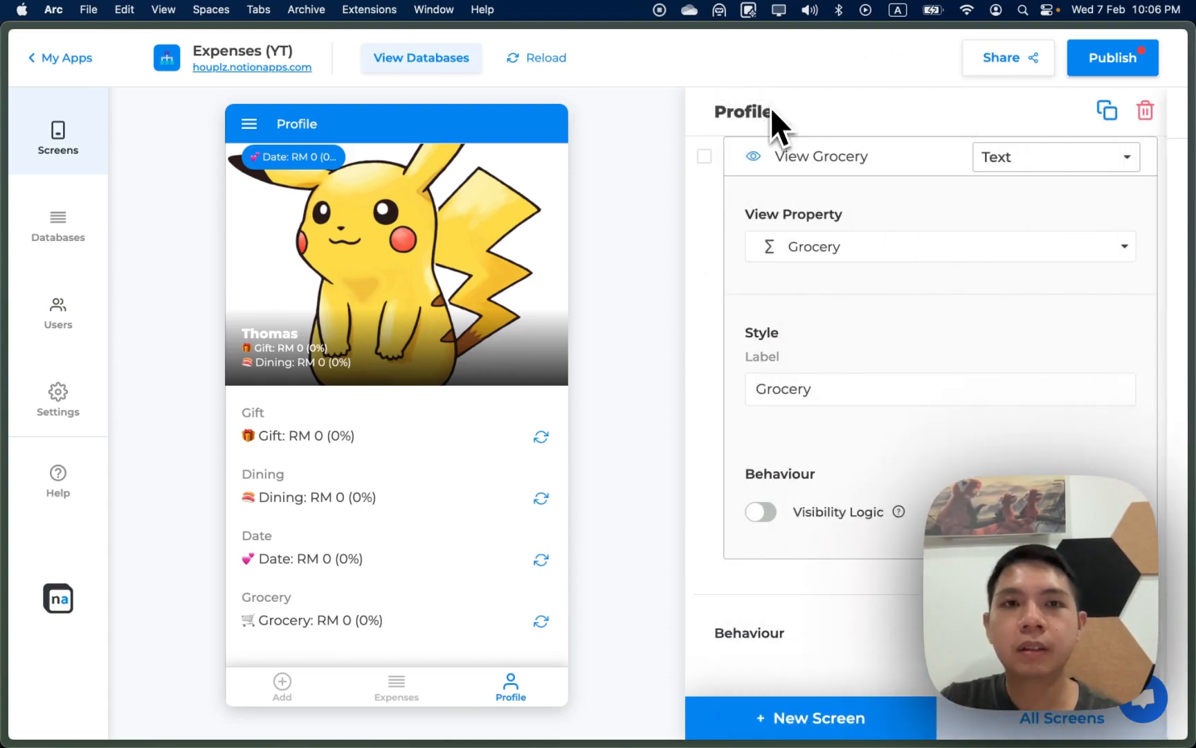
pyautogui.scroll(5, 882, 340)
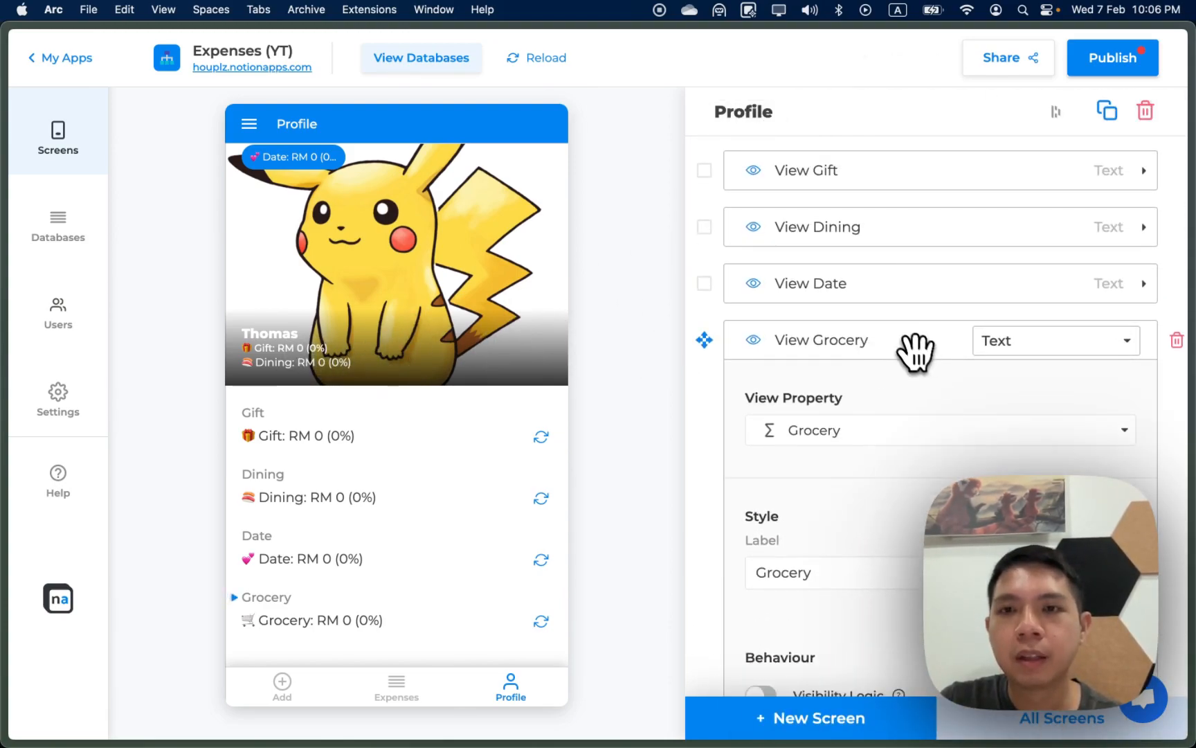
pyautogui.click(914, 339)
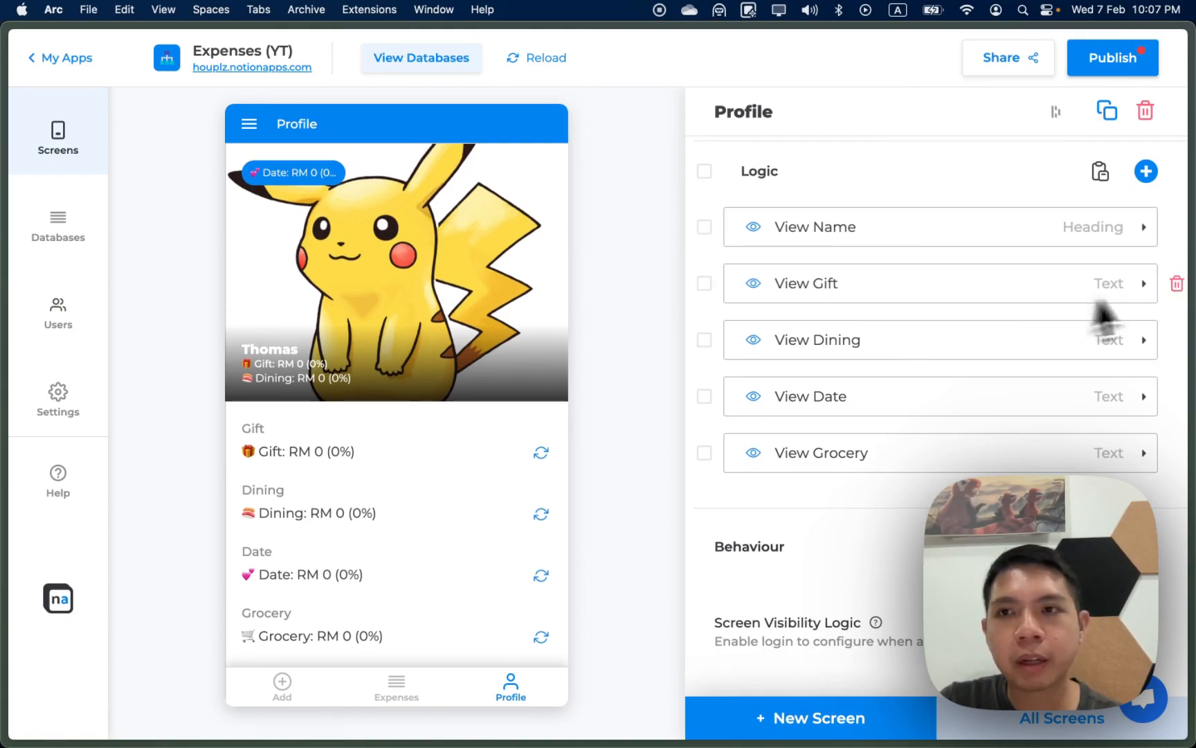
pyautogui.click(1081, 233)
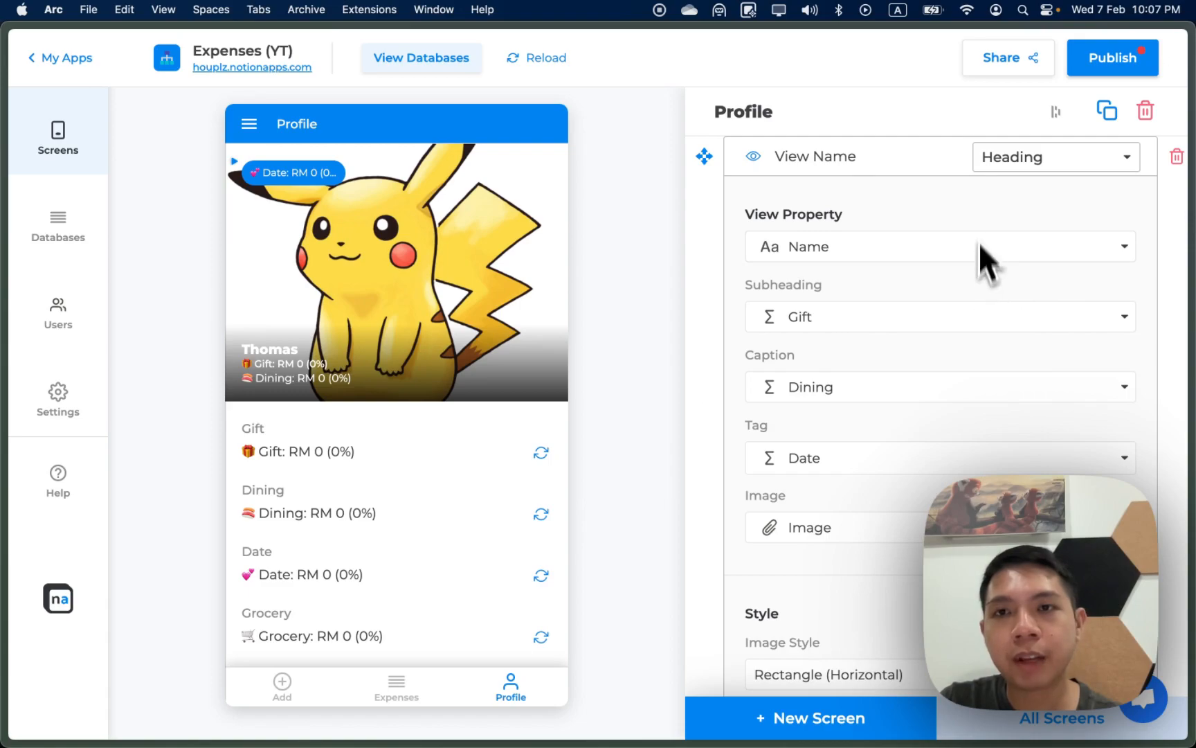
pyautogui.click(945, 247)
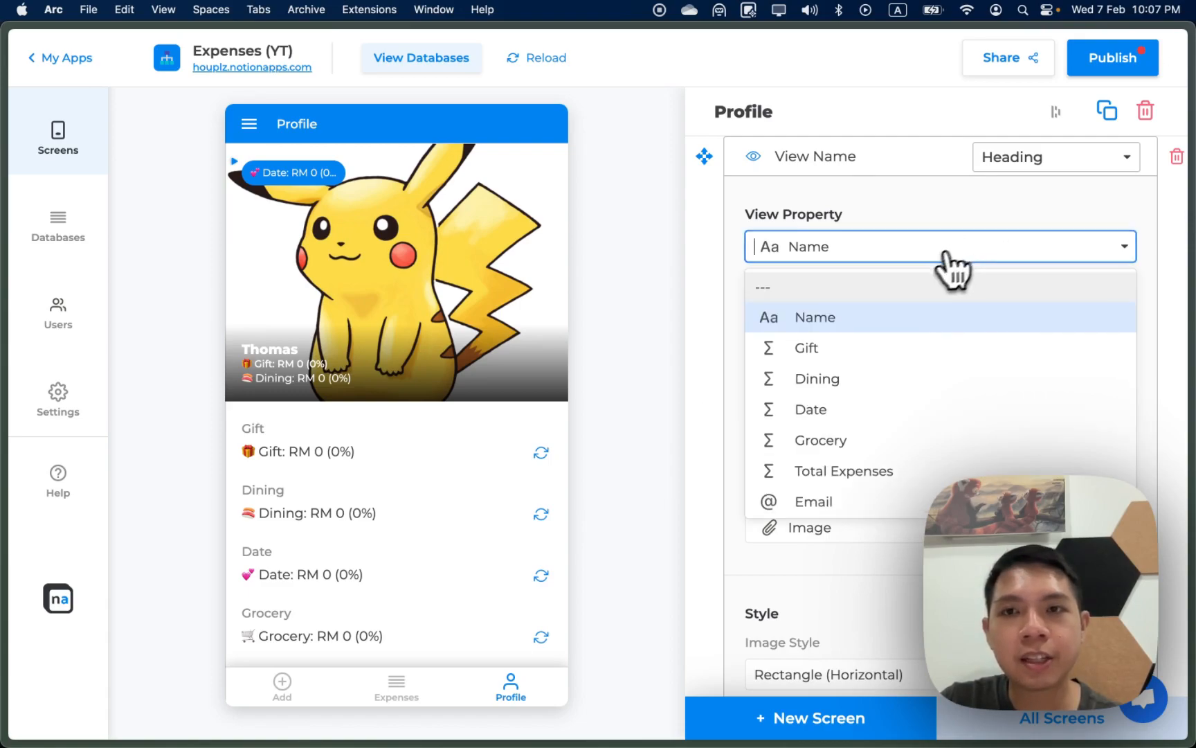
pyautogui.click(906, 285)
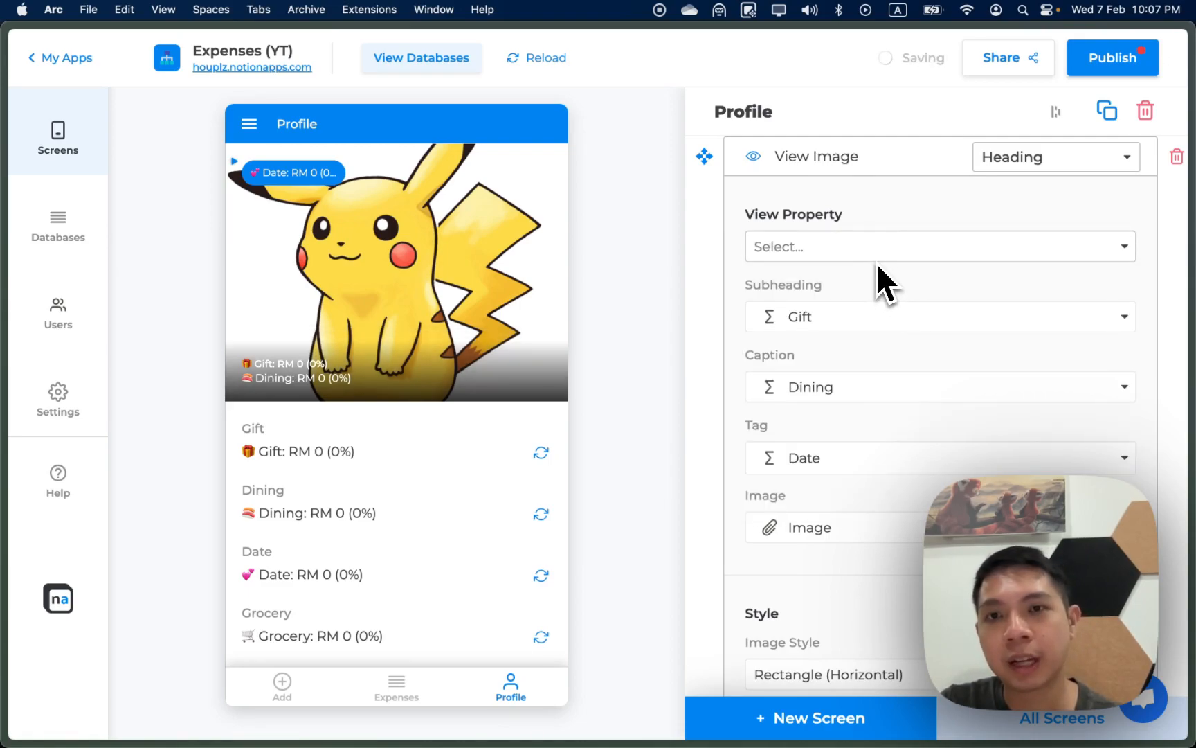
# Step: Set the heading card's subheading to Current Expenses, replacing Today Expenses
pyautogui.click(862, 317)
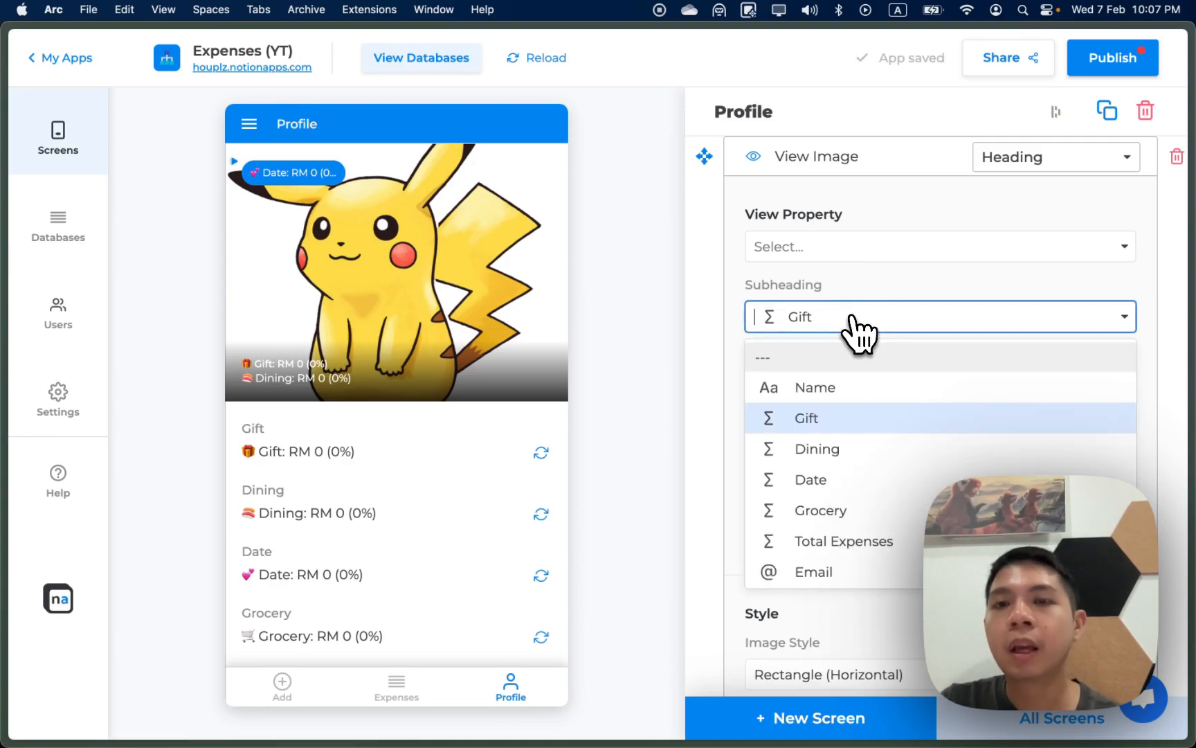
pyautogui.scroll(-1, 892, 534)
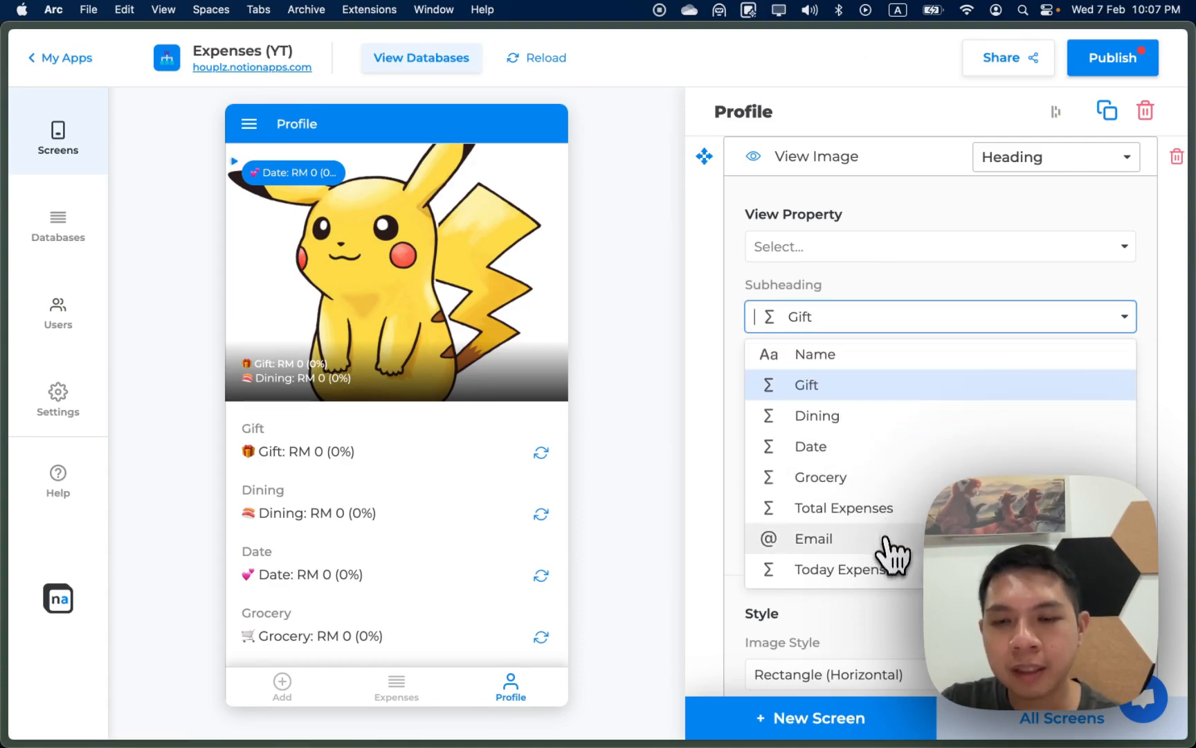
pyautogui.scroll(-2, 889, 548)
pyautogui.scroll(-1, 886, 562)
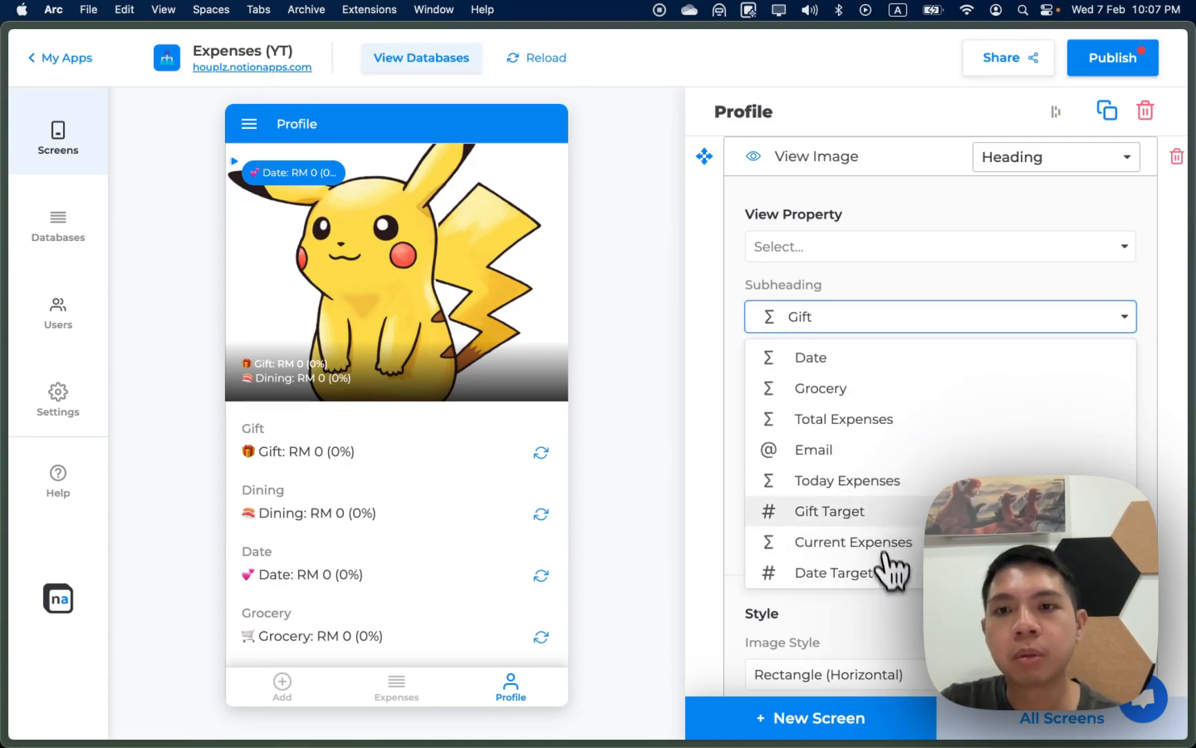
pyautogui.click(869, 481)
pyautogui.click(869, 320)
pyautogui.scroll(-4, 882, 478)
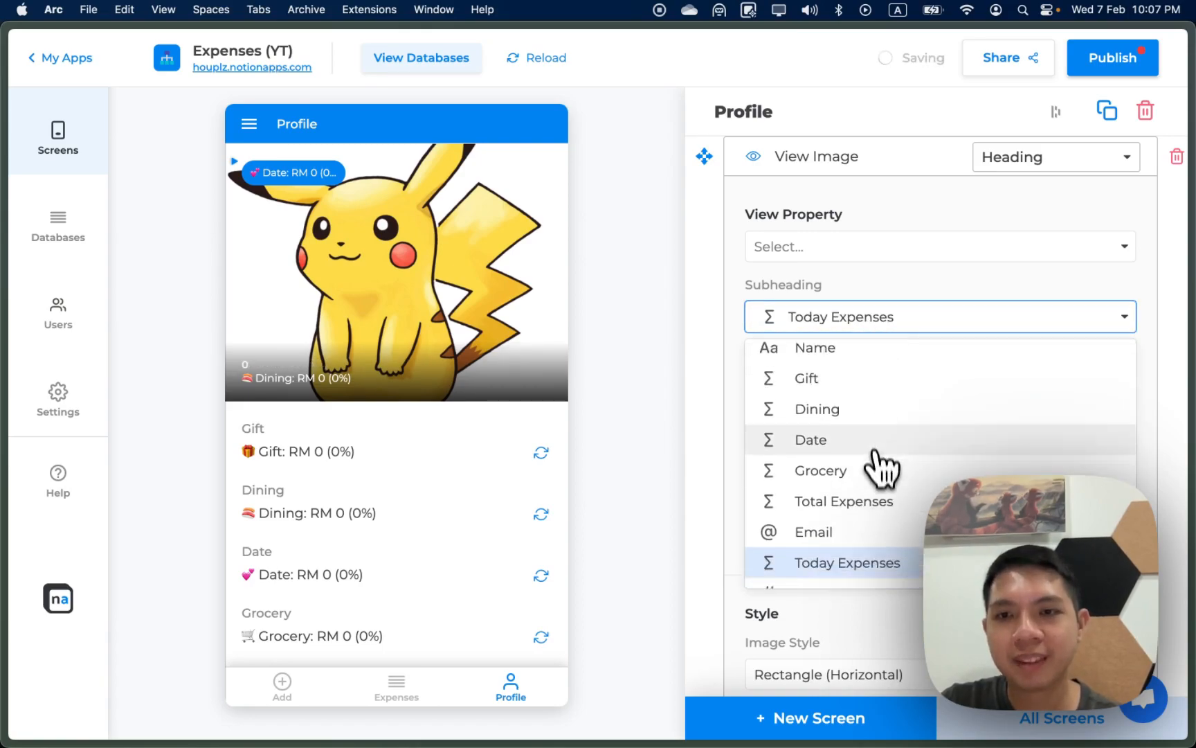
pyautogui.scroll(1, 880, 477)
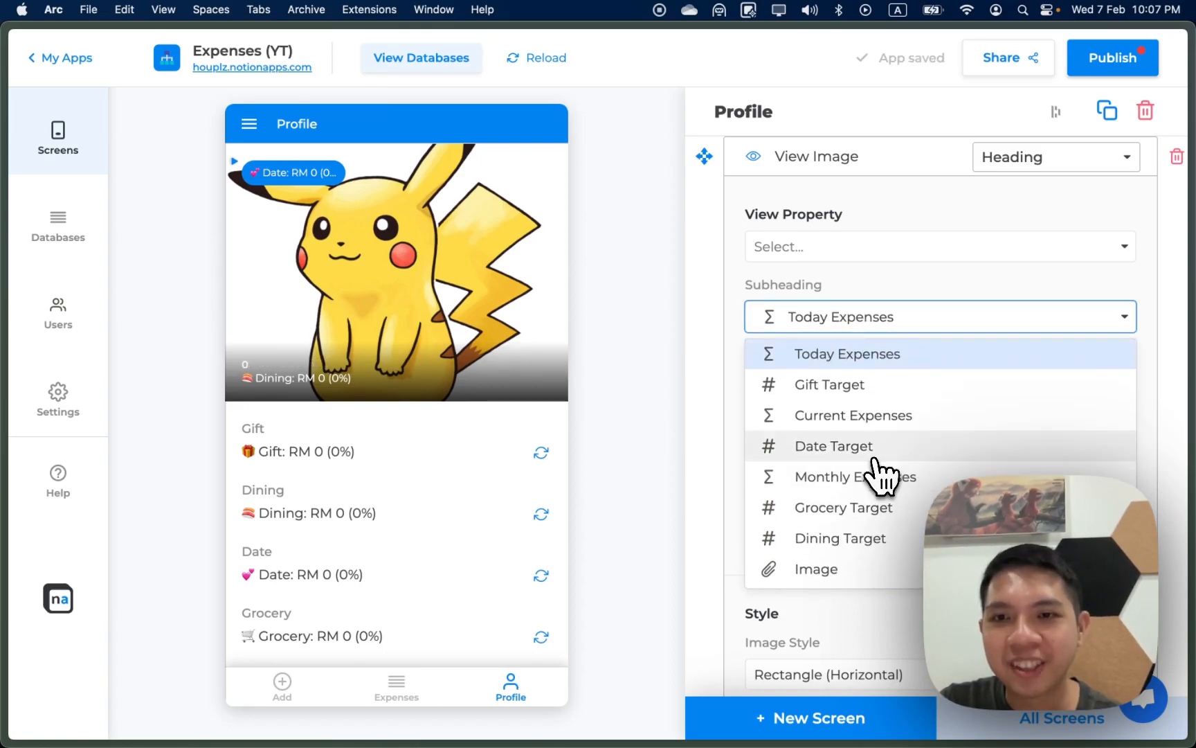
pyautogui.click(866, 423)
pyautogui.click(873, 319)
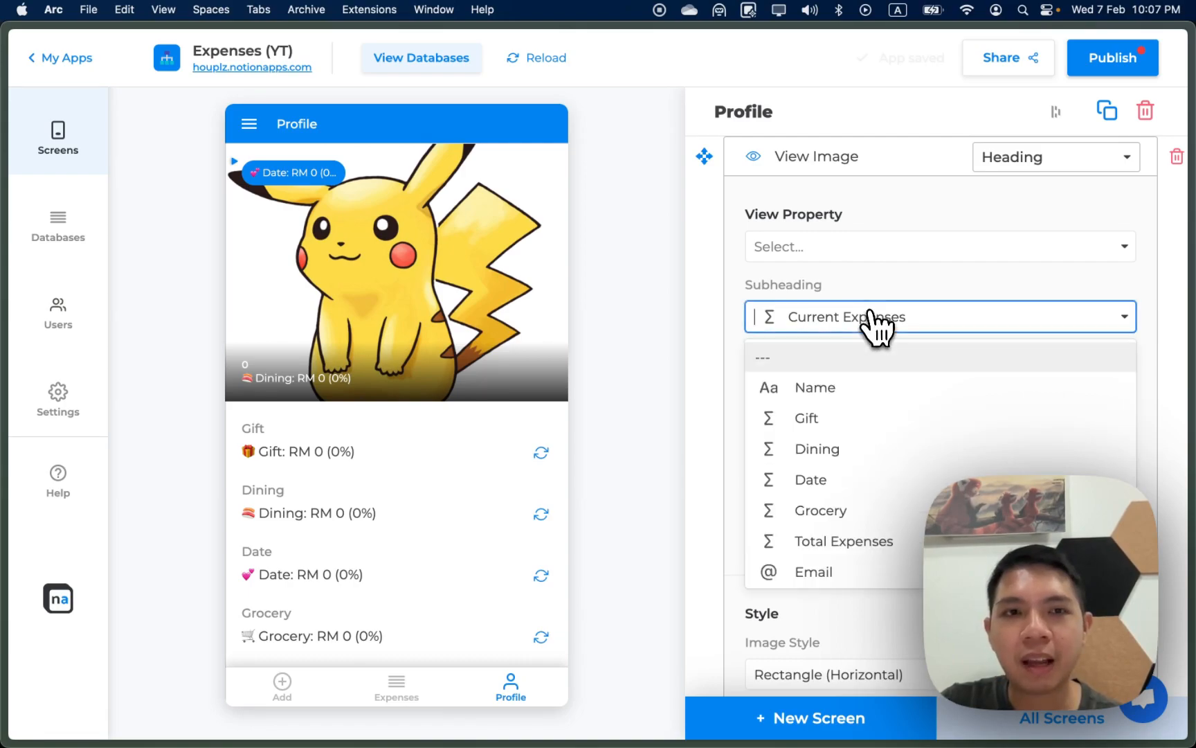
pyautogui.click(751, 314)
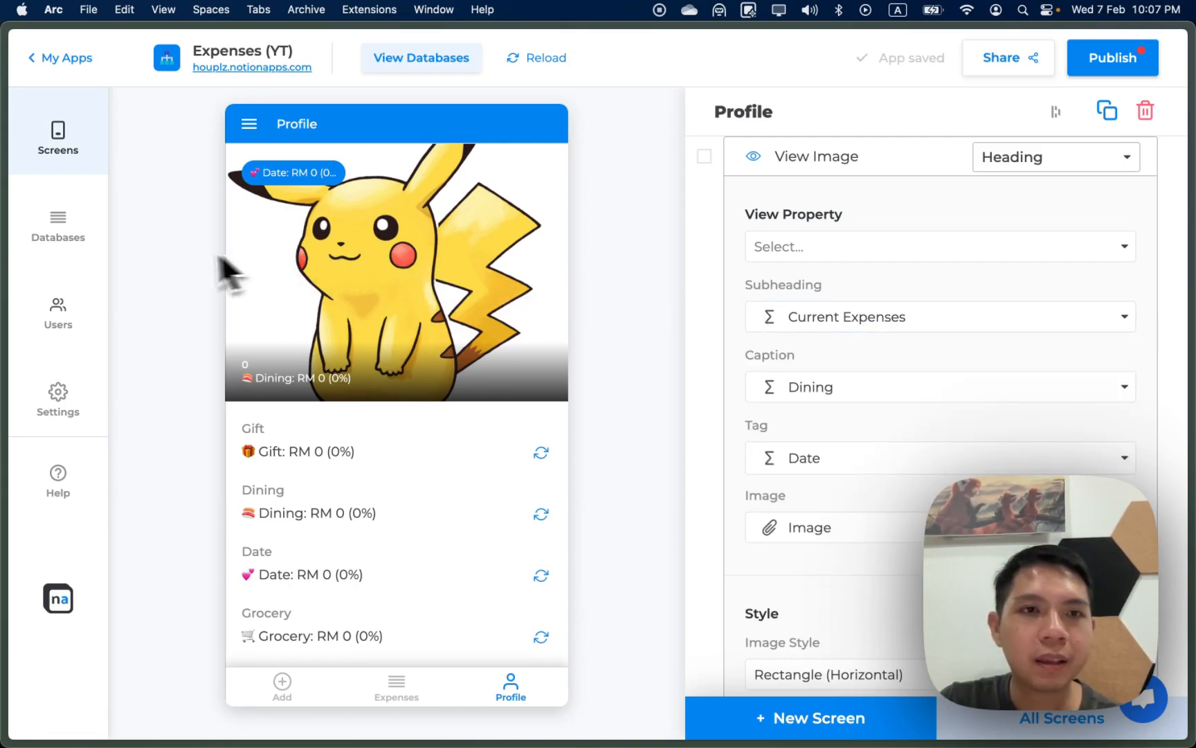
# Step: Reload the app data, then switch the Date field to show Total Expenses
pyautogui.click(527, 60)
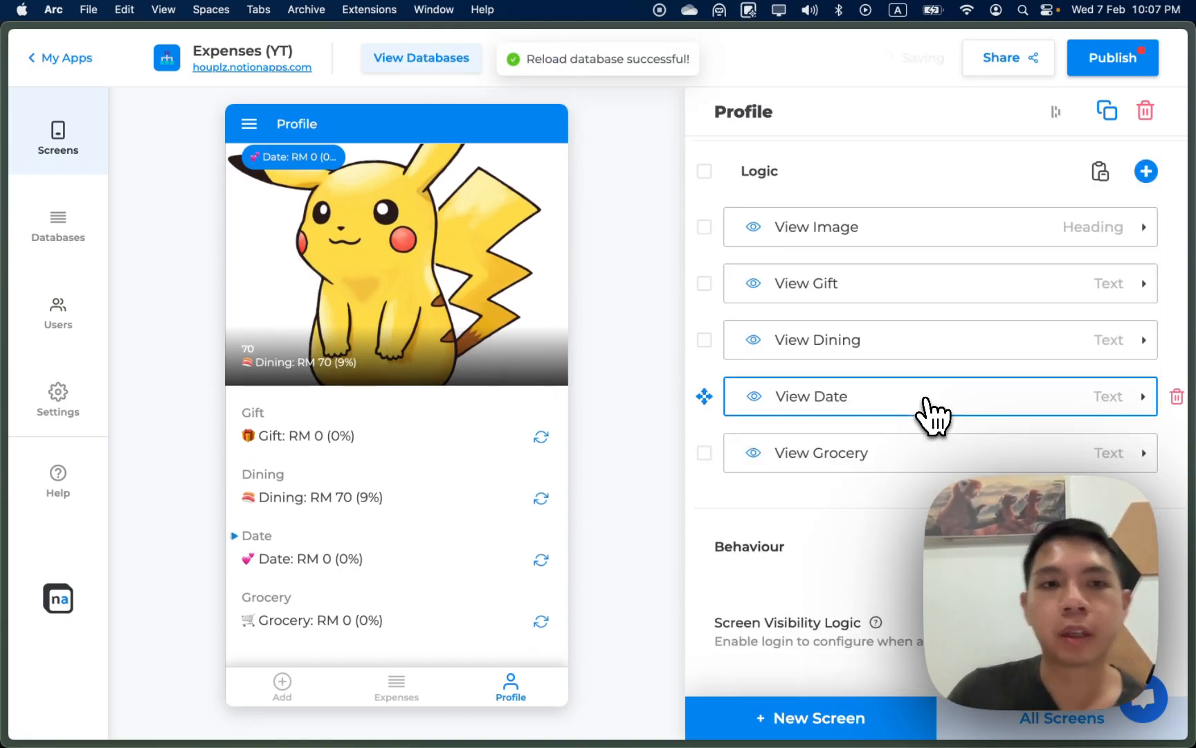
pyautogui.click(926, 401)
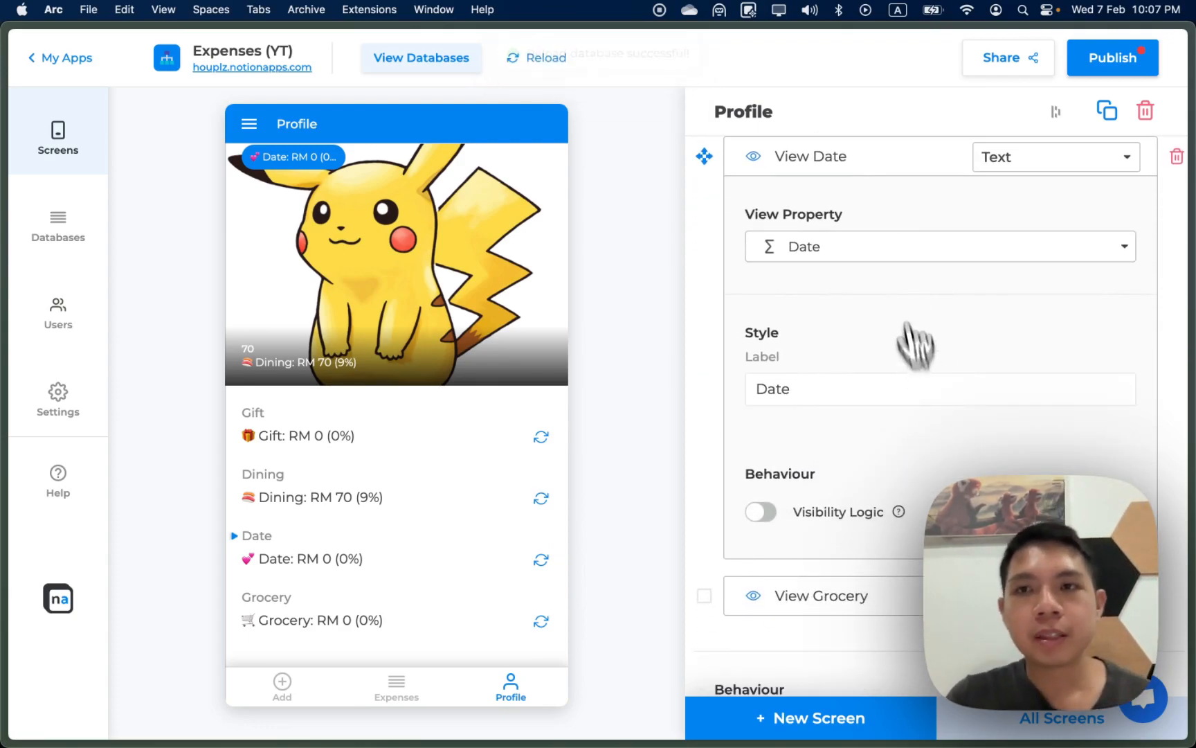
pyautogui.click(891, 246)
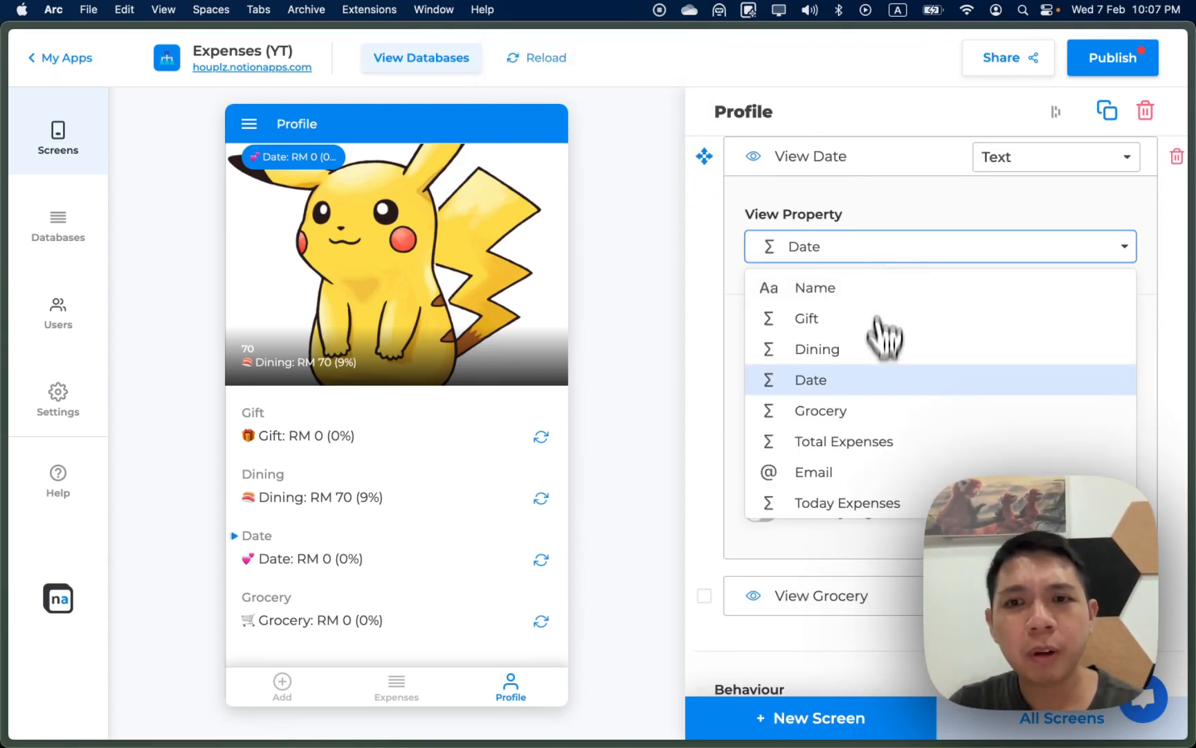
pyautogui.scroll(-5, 884, 360)
pyautogui.scroll(5, 879, 444)
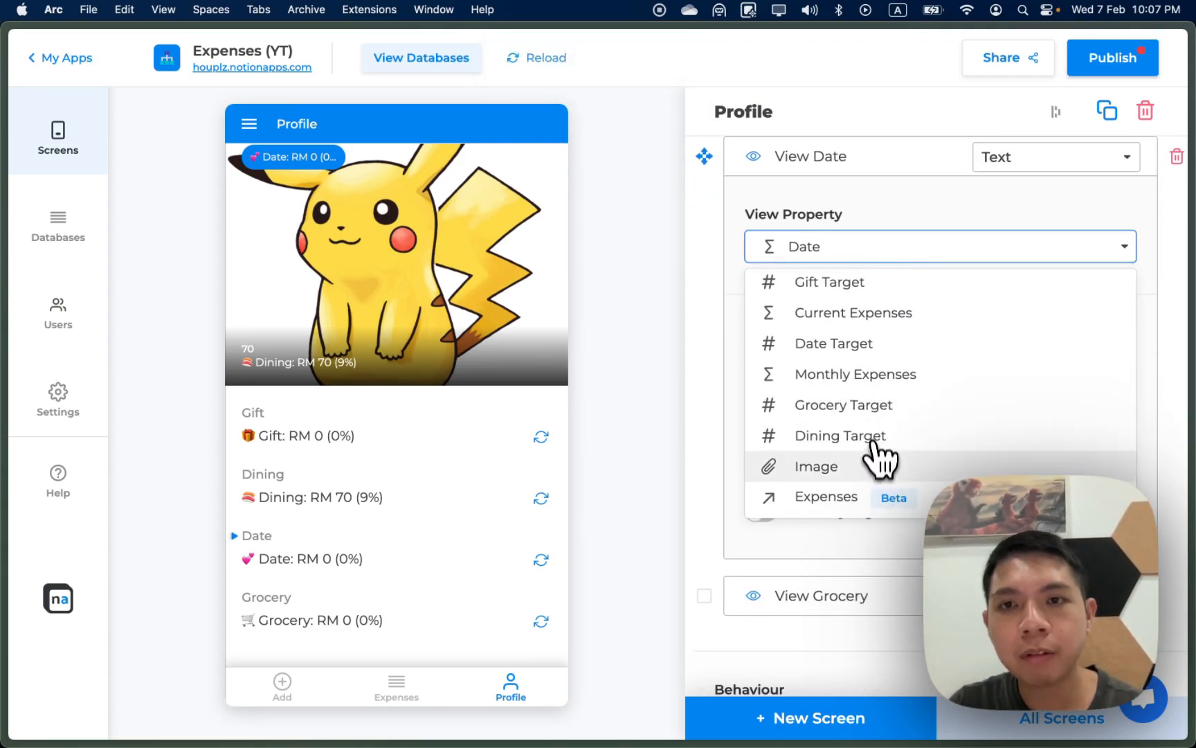
pyautogui.click(862, 404)
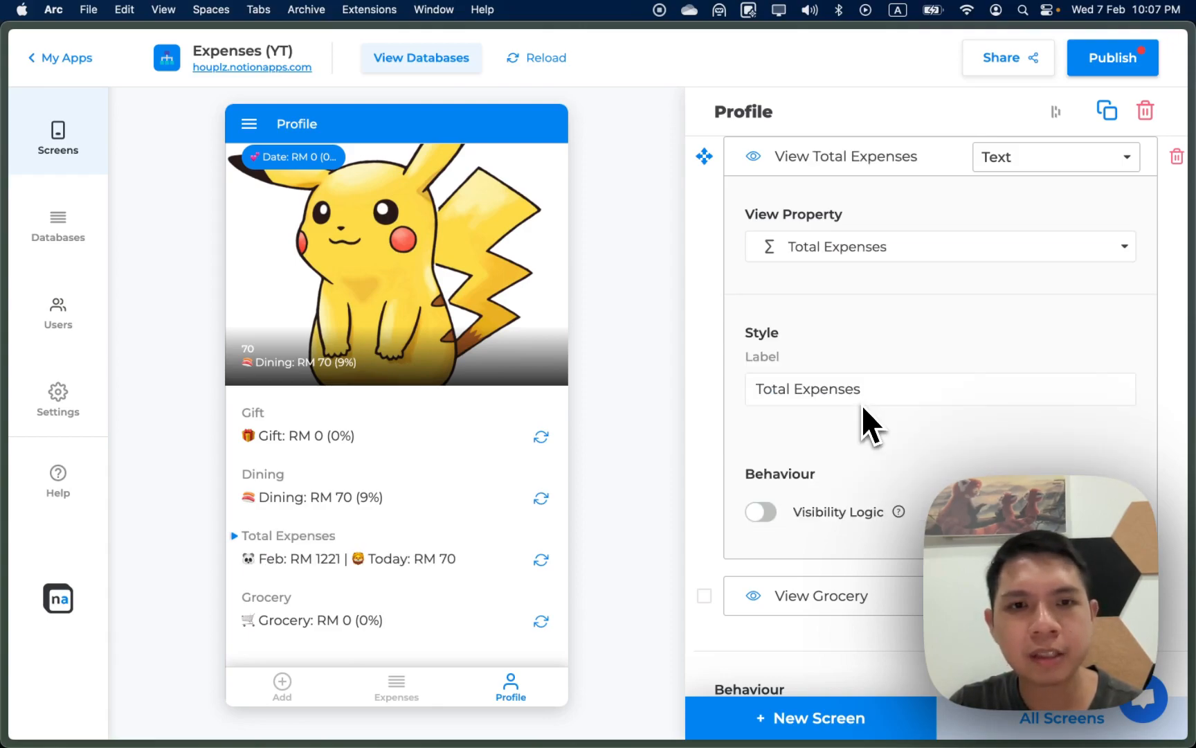
# Step: Try Gift in the Date field, then set it back to Date and collapse its settings
pyautogui.scroll(2, 898, 367)
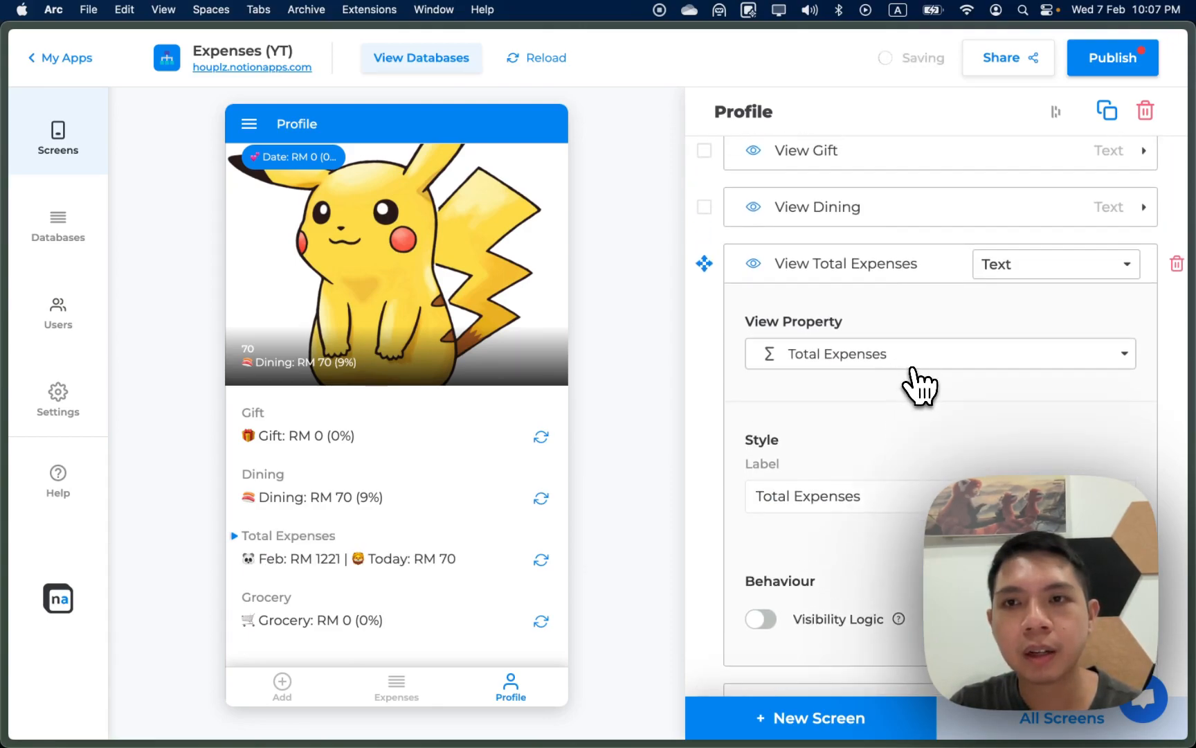
pyautogui.click(943, 360)
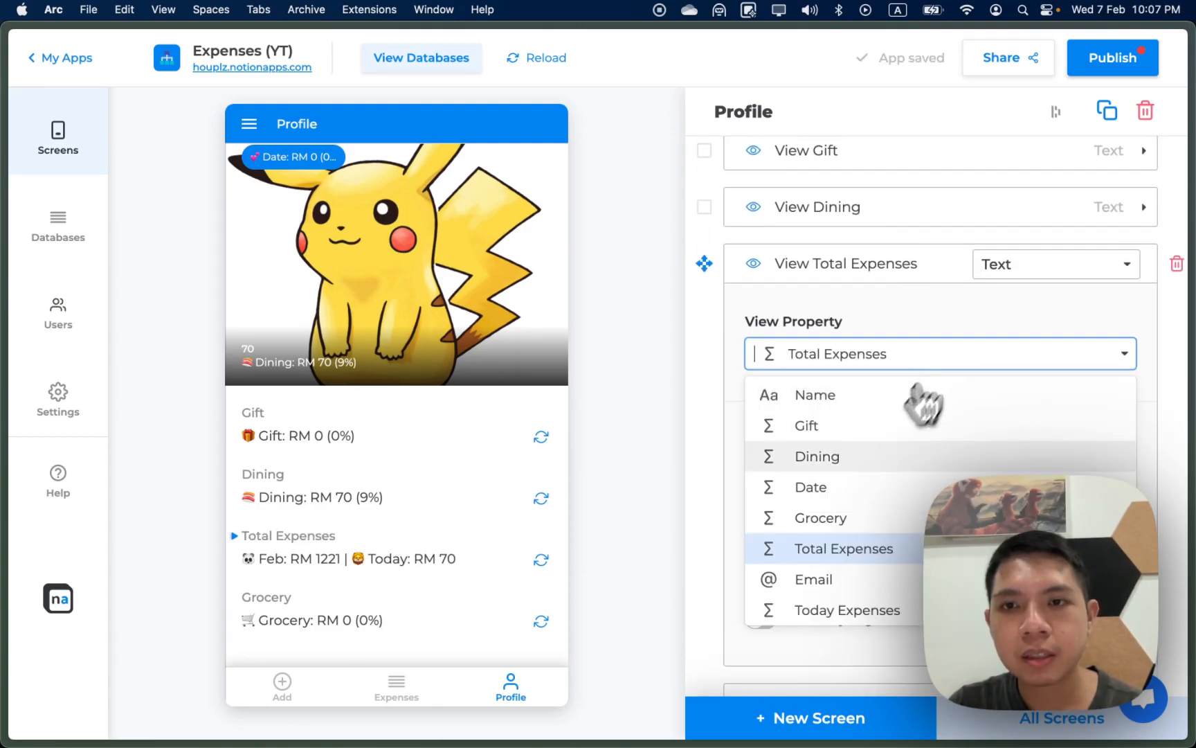
pyautogui.click(868, 428)
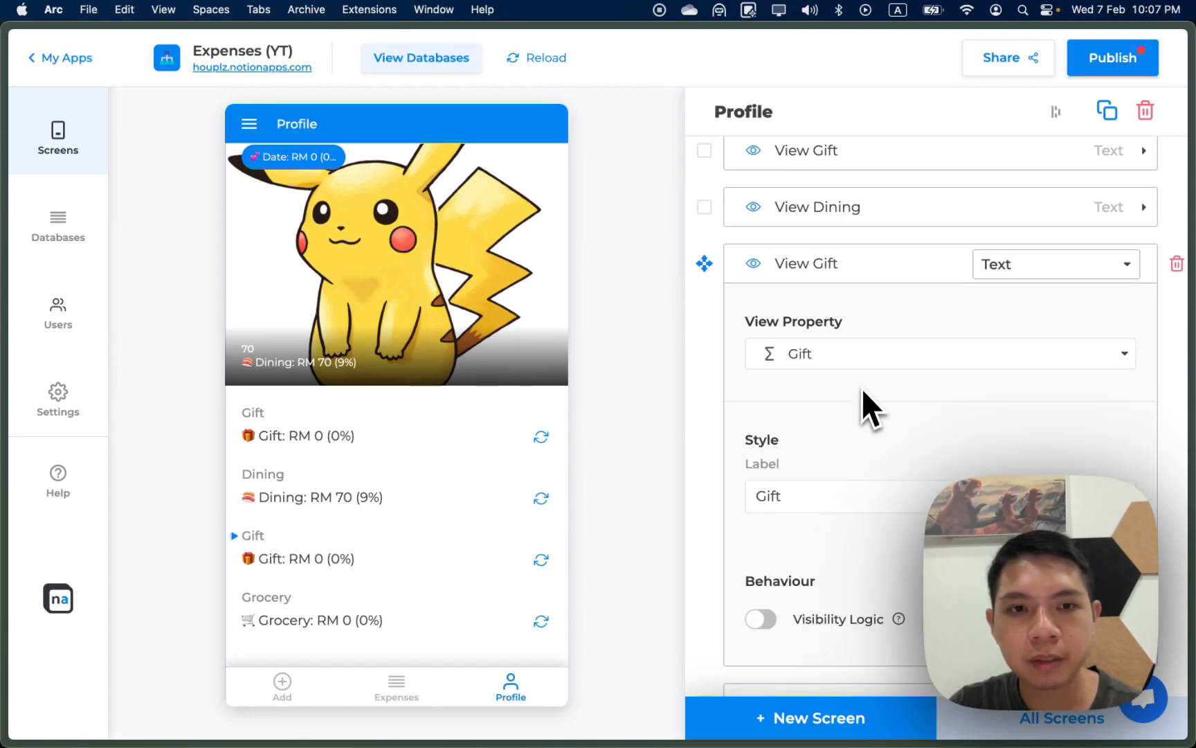
pyautogui.scroll(2, 863, 392)
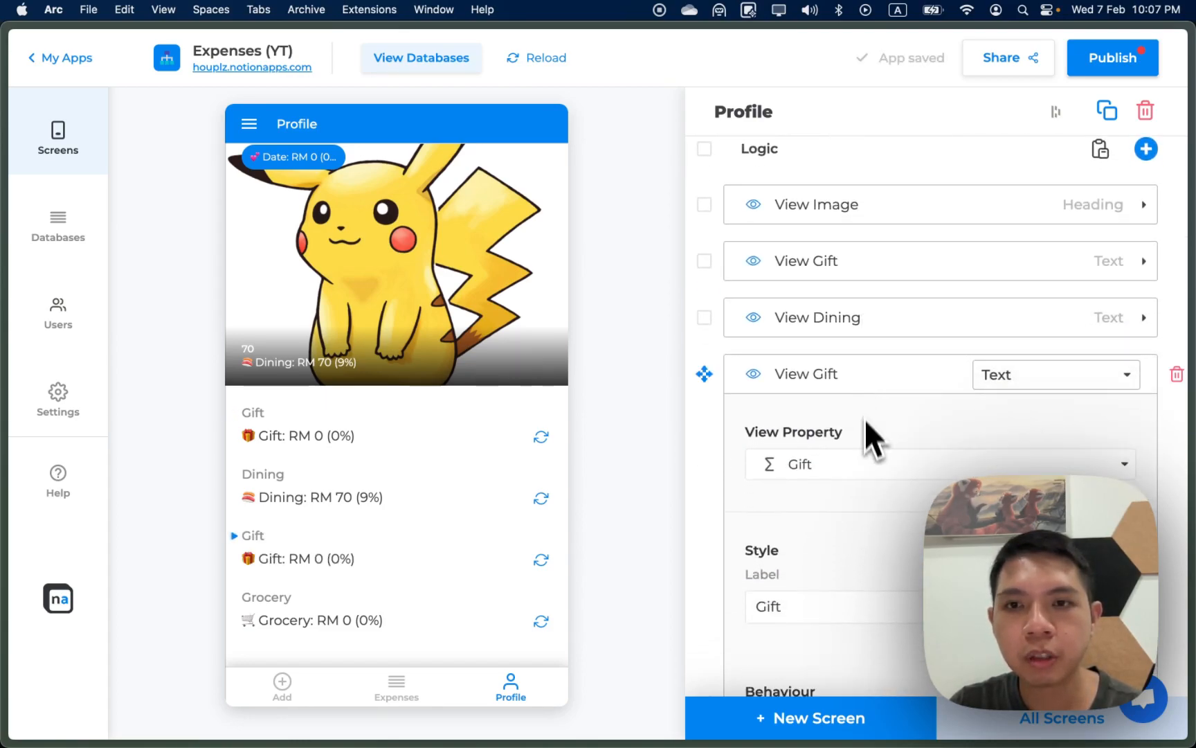
pyautogui.click(865, 468)
pyautogui.scroll(-1, 874, 571)
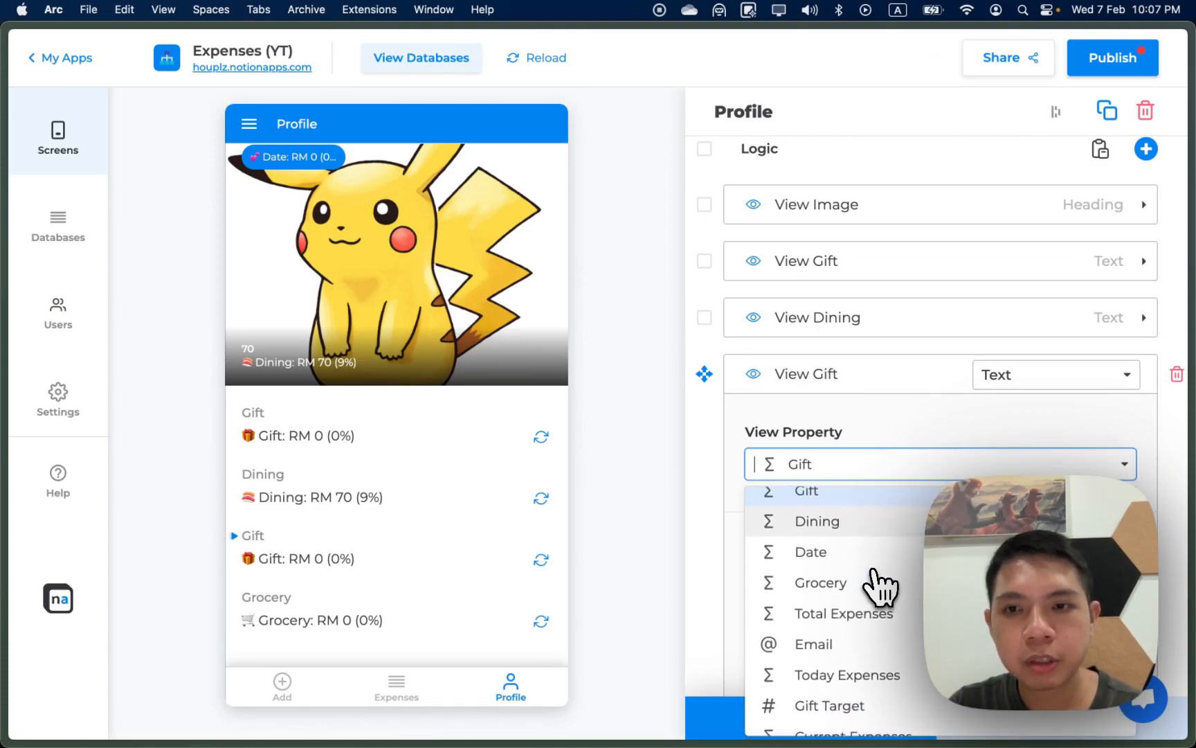
pyautogui.scroll(-1, 879, 585)
pyautogui.scroll(2, 880, 585)
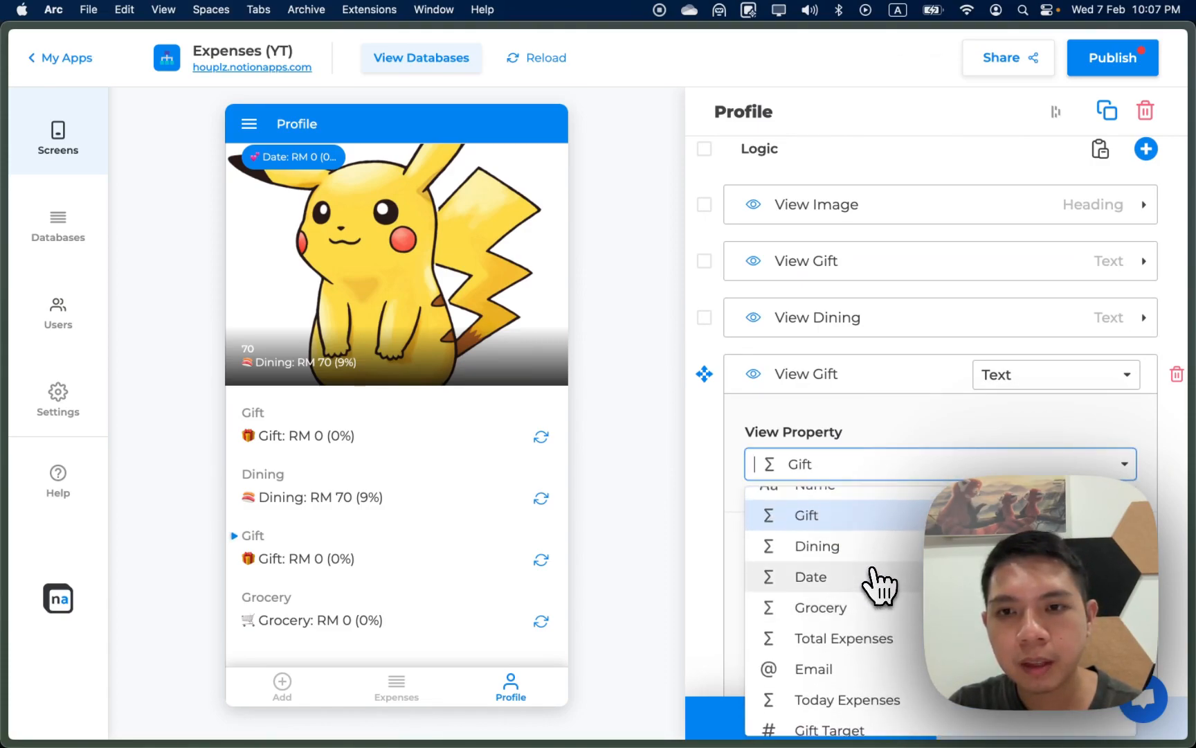
pyautogui.click(878, 580)
pyautogui.scroll(3, 865, 464)
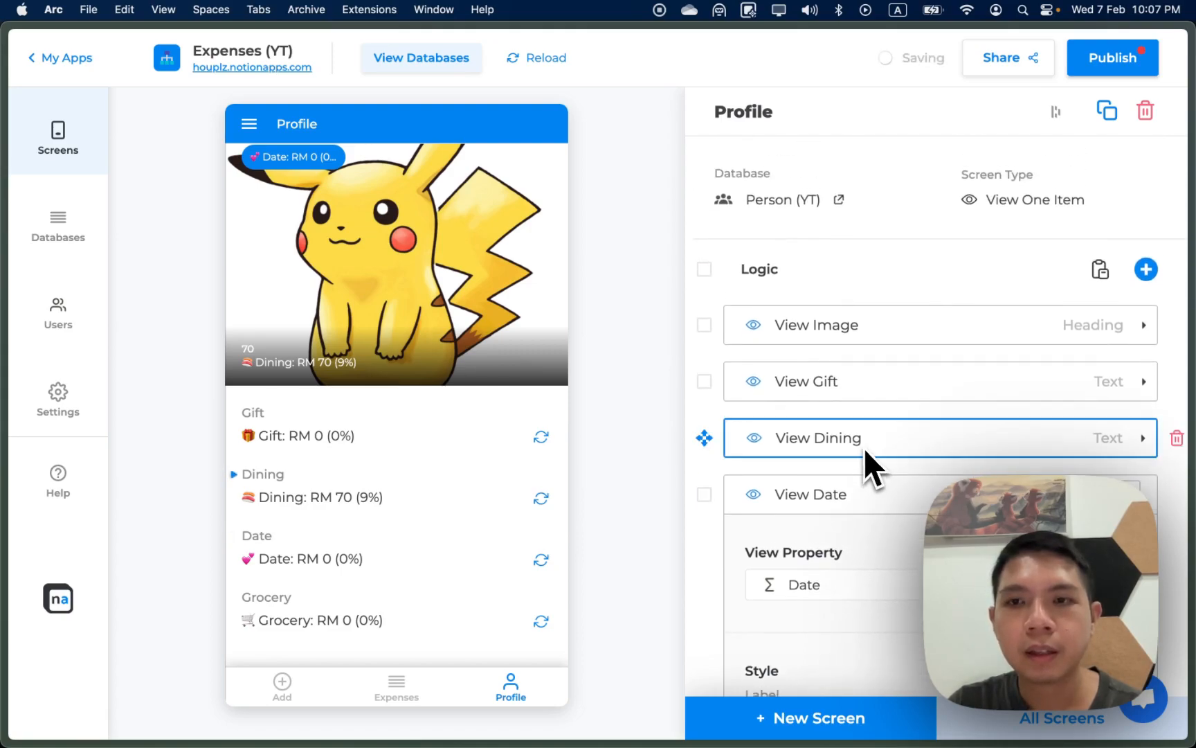
pyautogui.scroll(-4, 914, 592)
pyautogui.scroll(4, 914, 592)
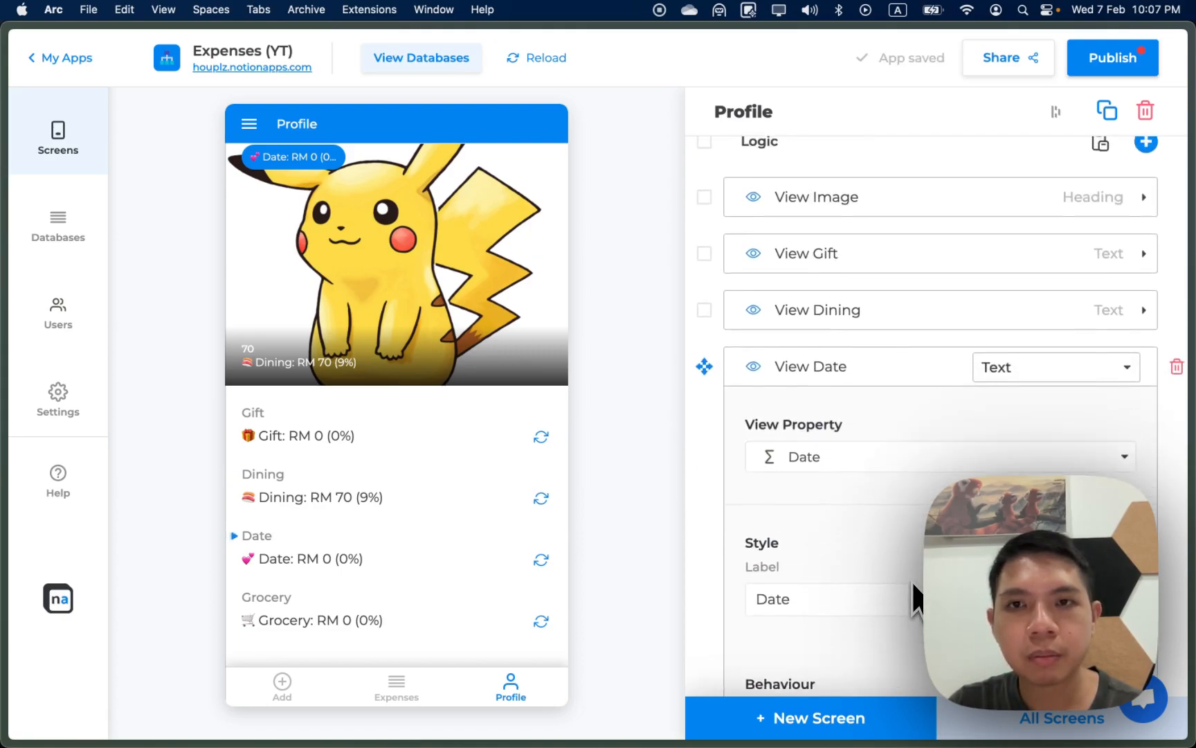
pyautogui.click(880, 498)
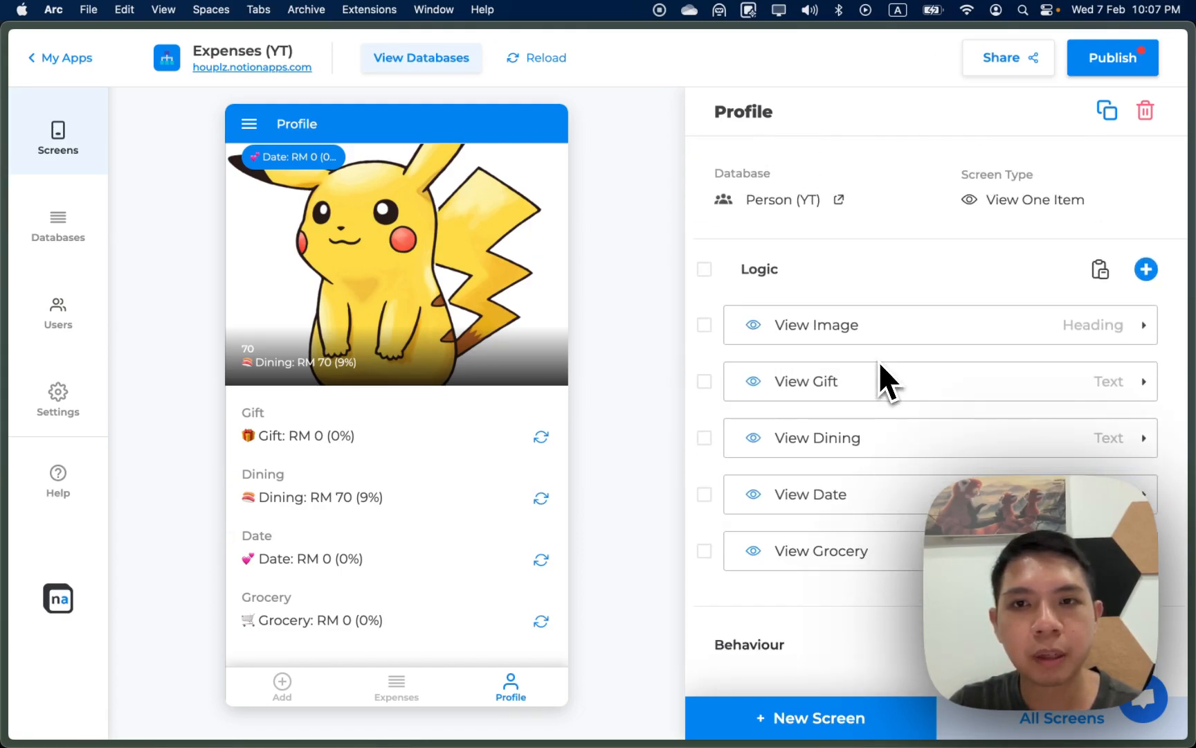
# Step: Set the image heading's subheading to Total Expenses after trying Monthly Expenses
pyautogui.click(876, 322)
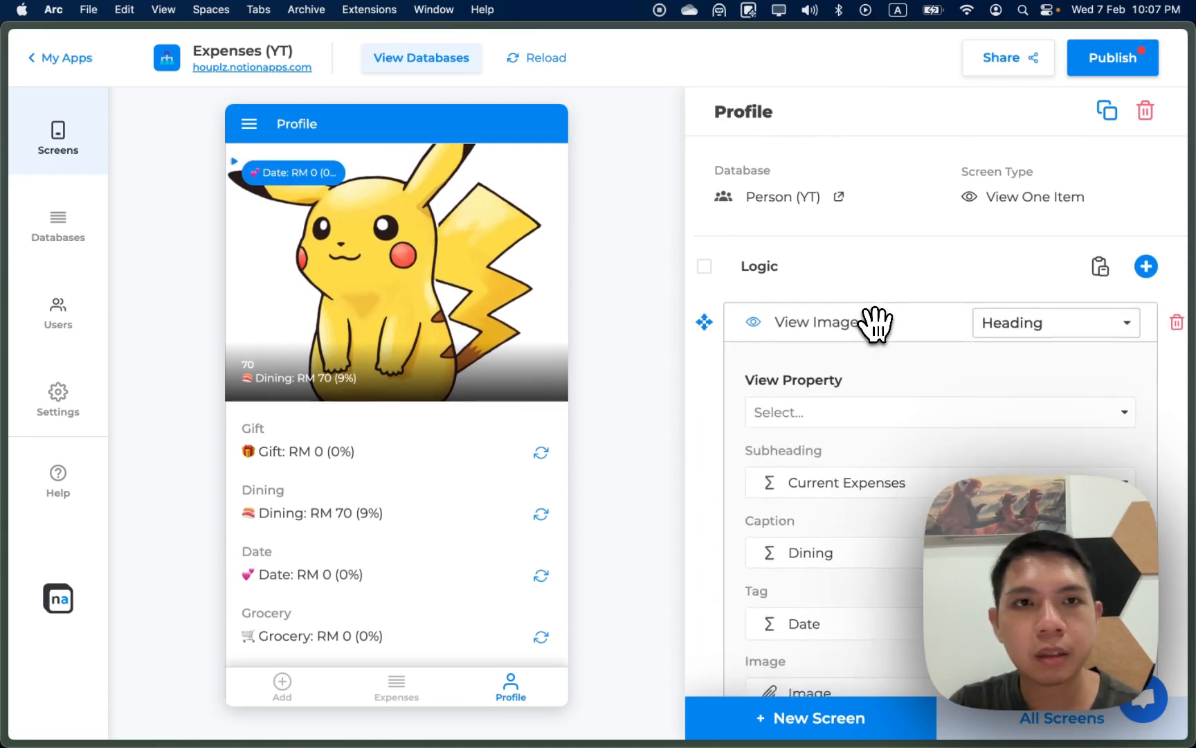
pyautogui.click(909, 339)
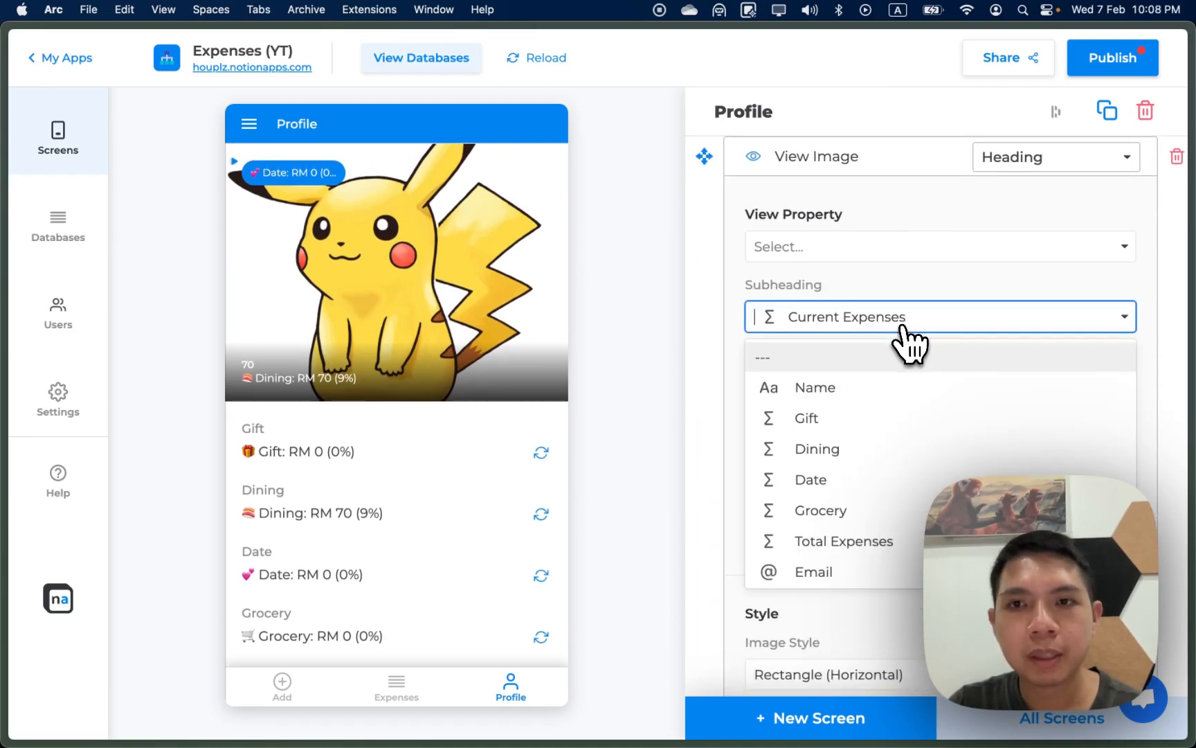
pyautogui.scroll(-4, 916, 485)
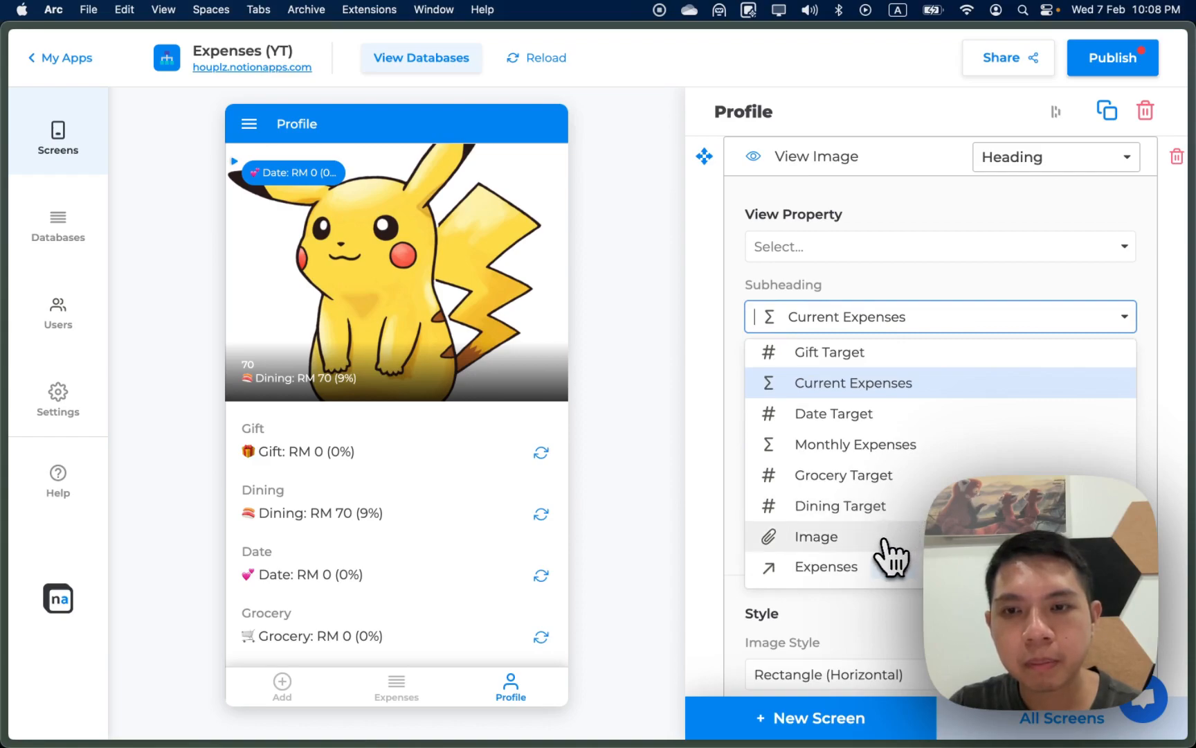
pyautogui.click(866, 446)
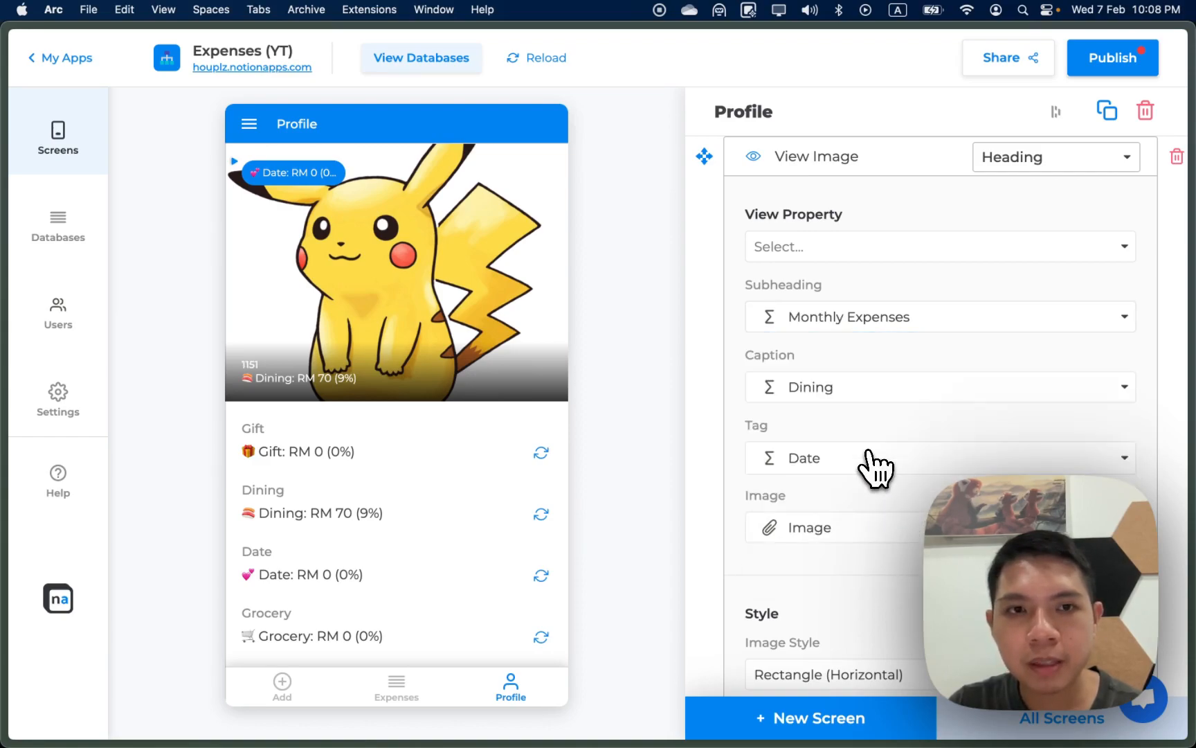
pyautogui.click(898, 322)
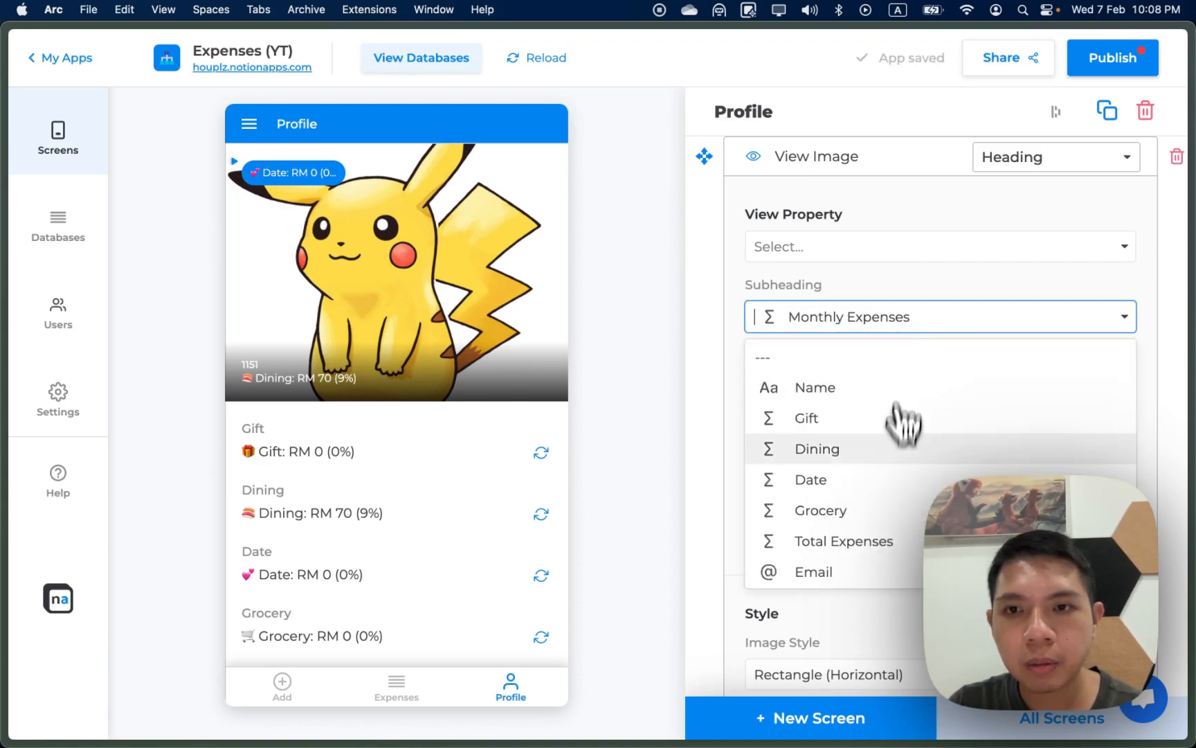
pyautogui.click(899, 548)
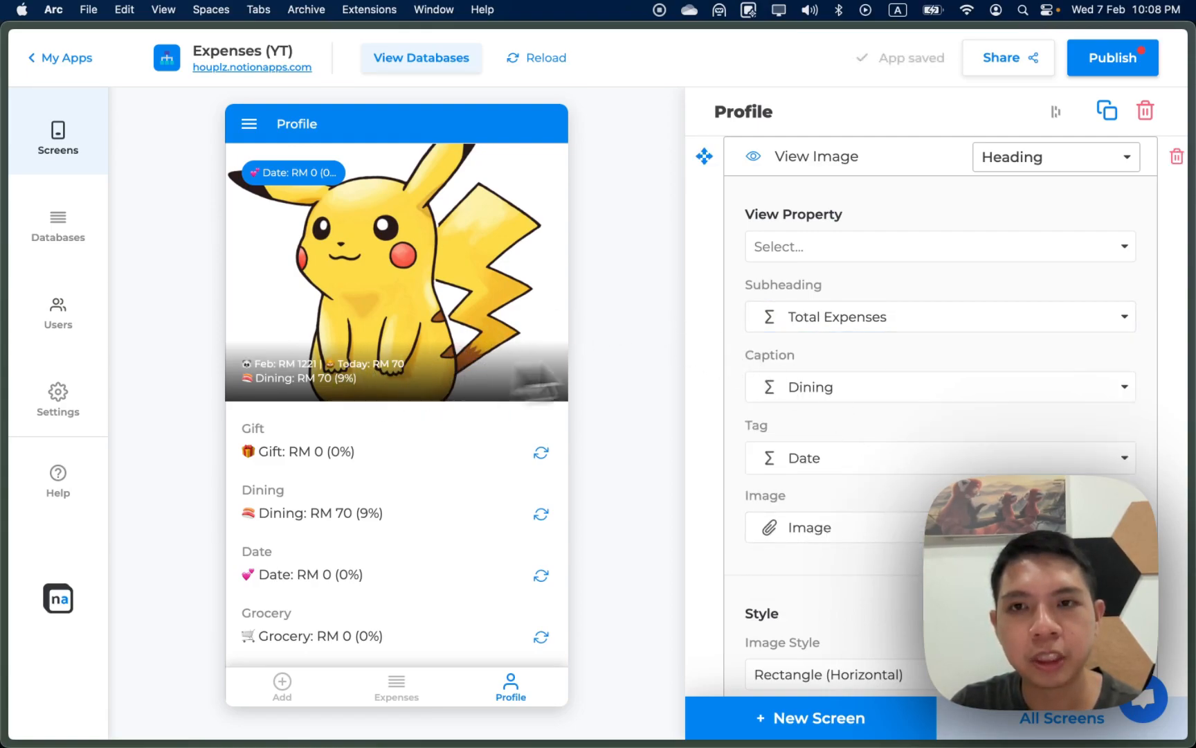
# Step: Try Today Expenses, Current Expenses and Monthly Expenses as the heading caption
pyautogui.click(849, 388)
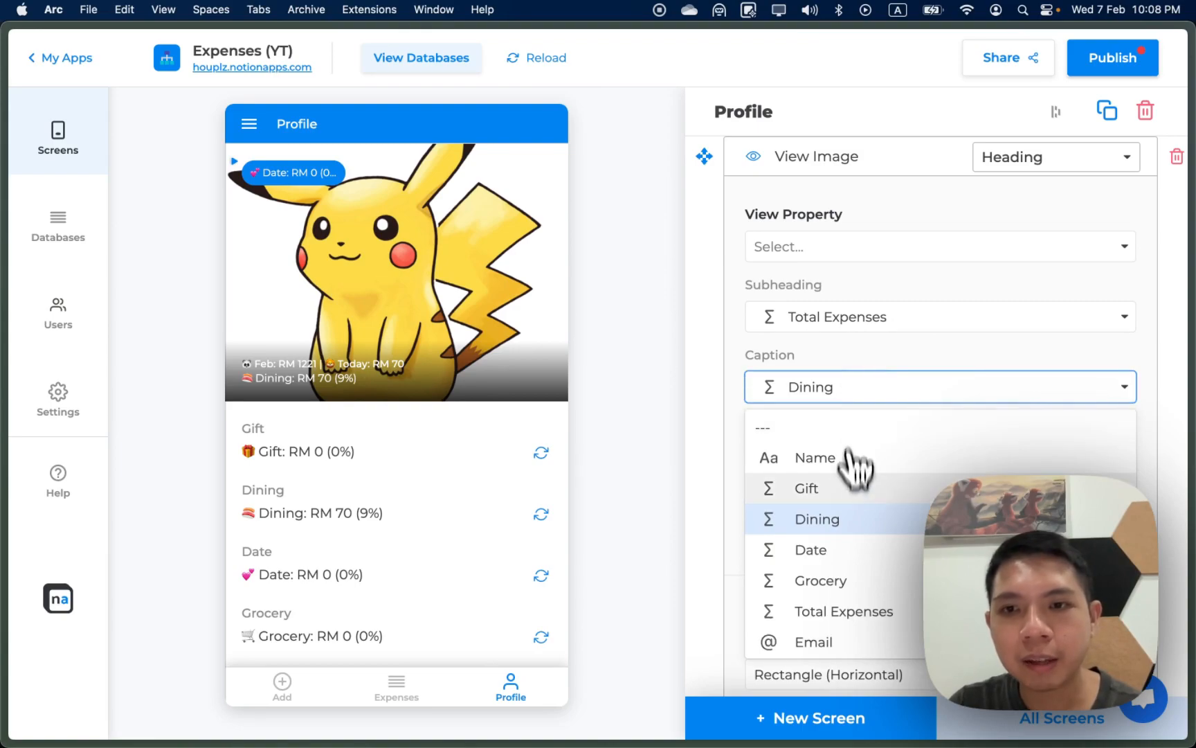
pyautogui.scroll(-1, 854, 595)
pyautogui.scroll(-2, 848, 583)
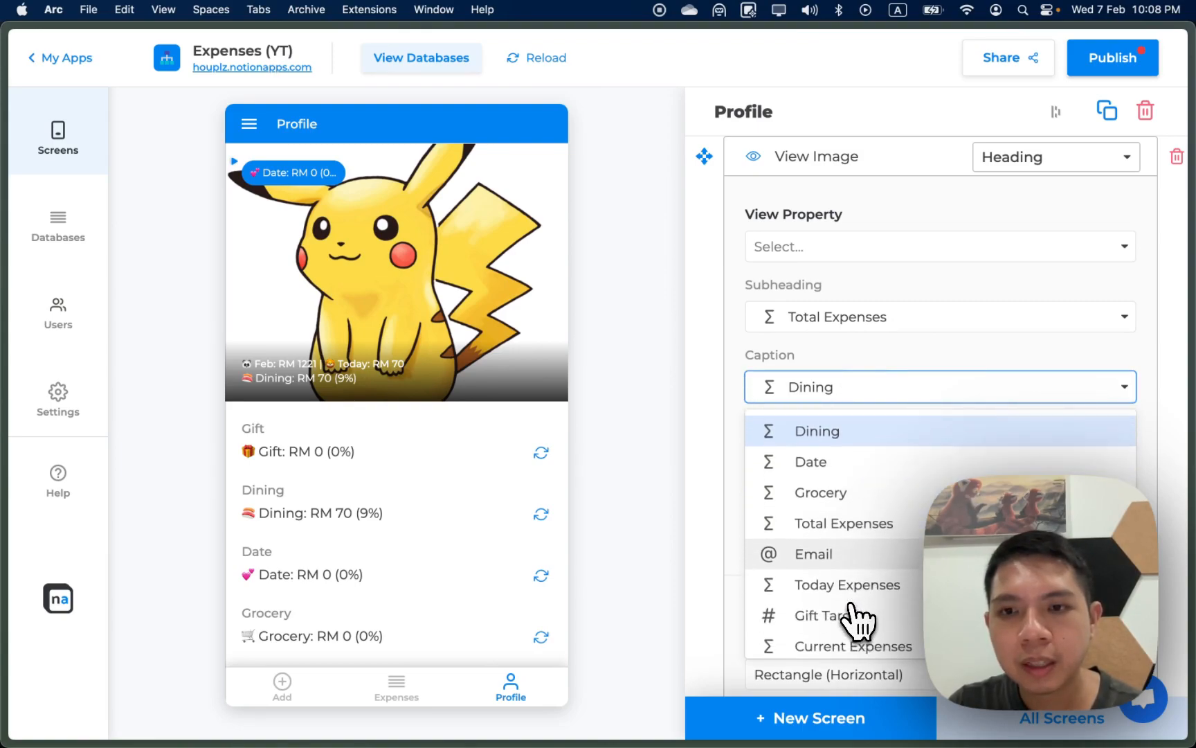
pyautogui.click(846, 574)
pyautogui.click(866, 390)
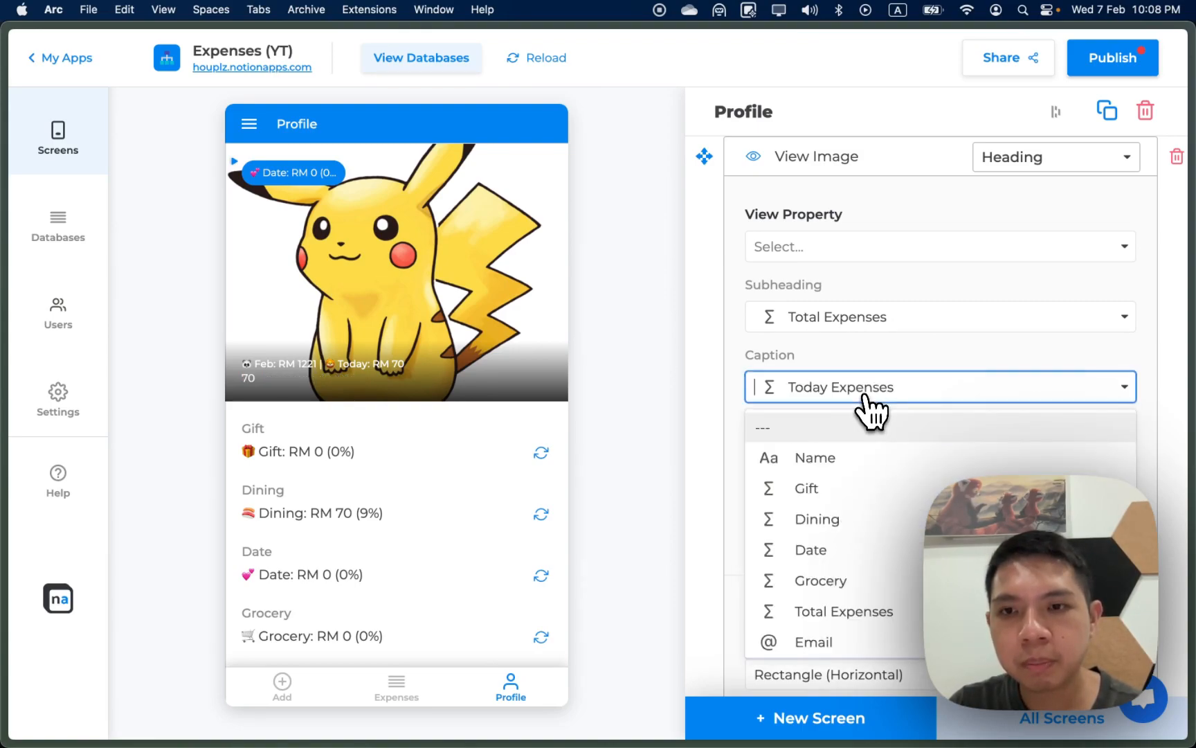
pyautogui.scroll(-2, 881, 533)
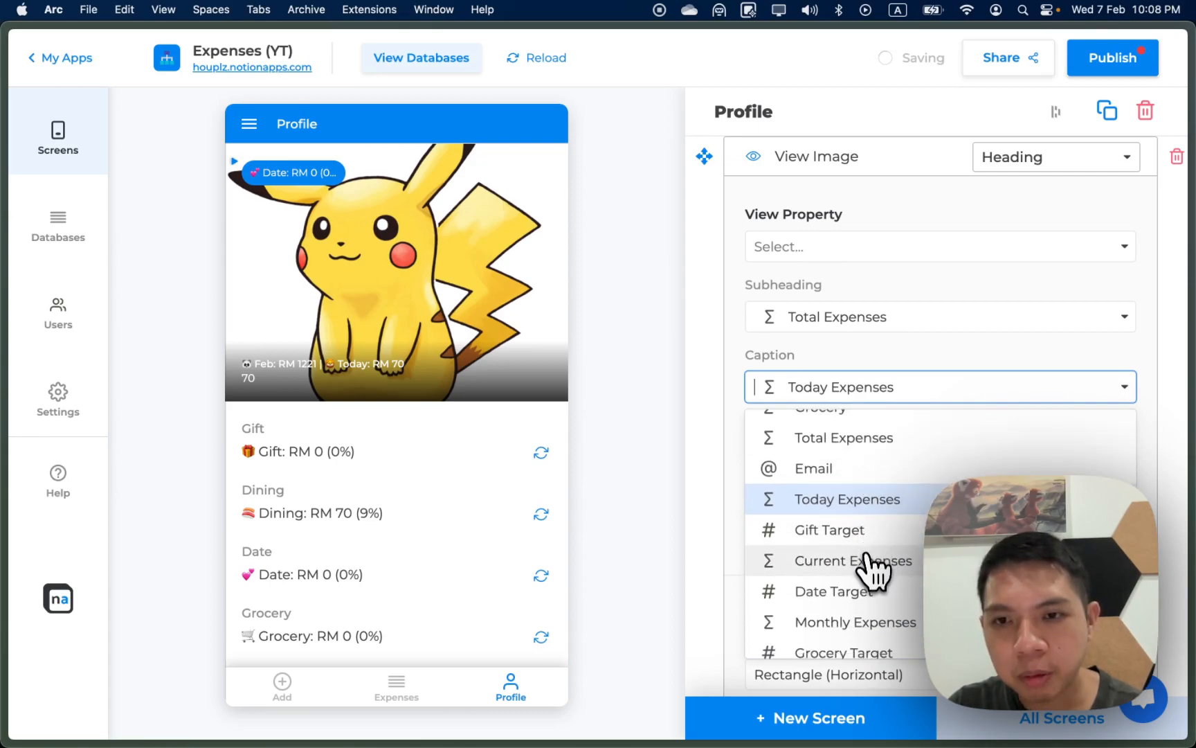
pyautogui.click(868, 562)
pyautogui.click(881, 402)
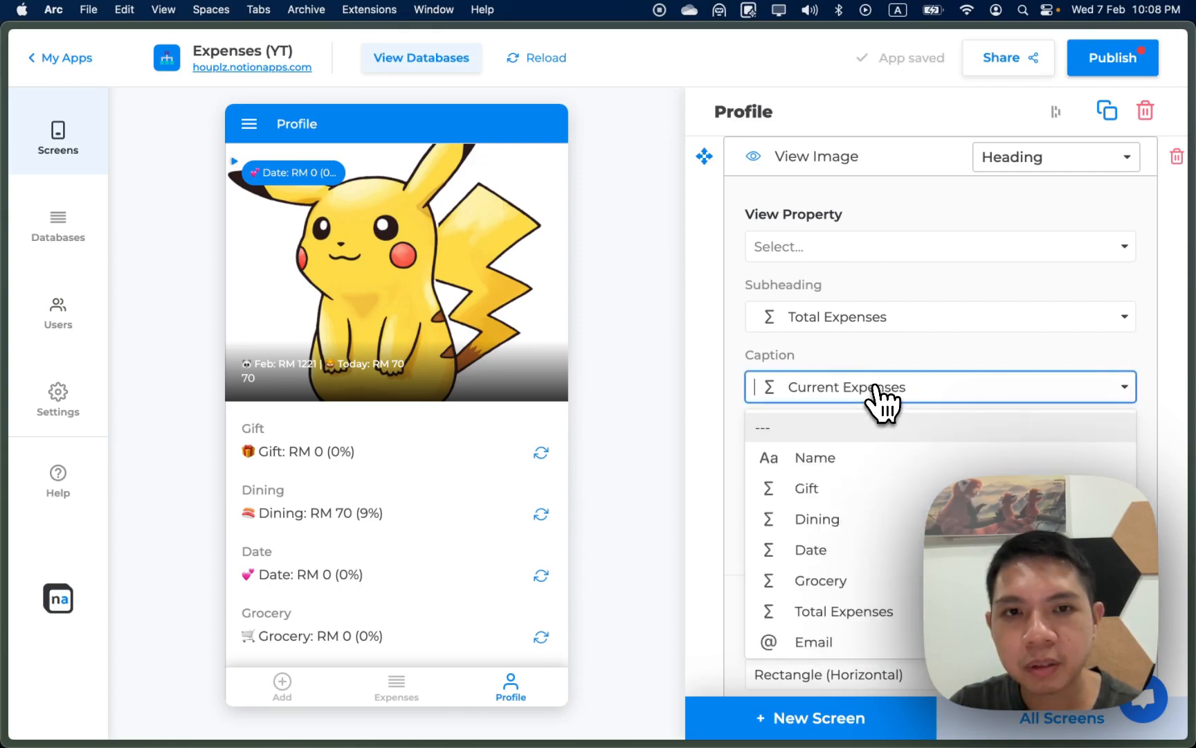
pyautogui.scroll(-3, 886, 555)
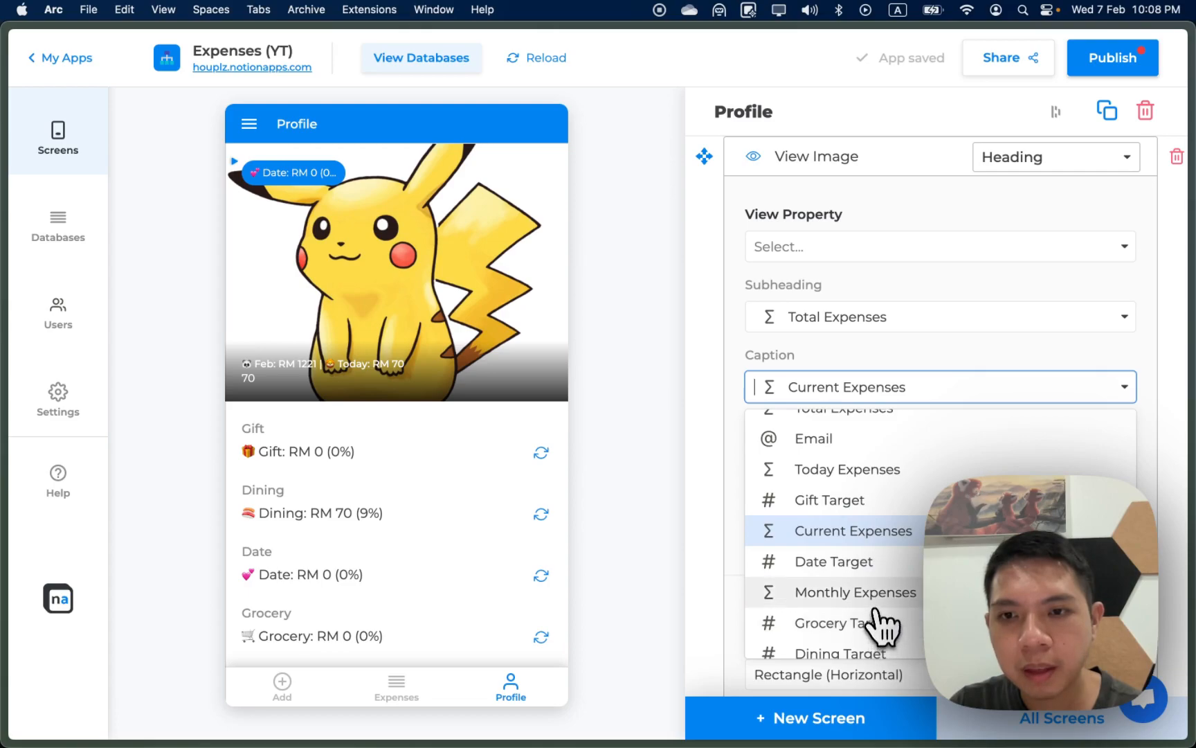
pyautogui.click(882, 616)
pyautogui.click(882, 400)
pyautogui.scroll(-5, 881, 612)
pyautogui.click(862, 456)
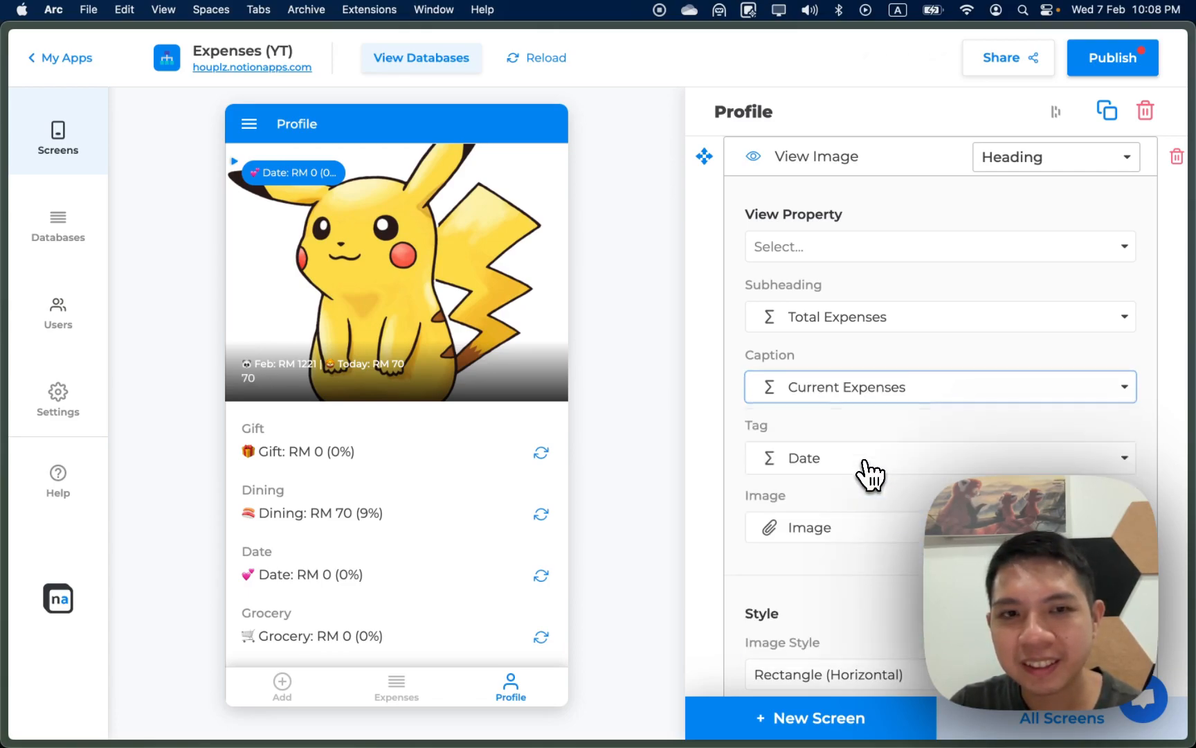
# Step: Clear the heading caption by choosing the empty '---' option
pyautogui.click(862, 388)
pyautogui.scroll(-1, 875, 527)
pyautogui.scroll(-3, 879, 544)
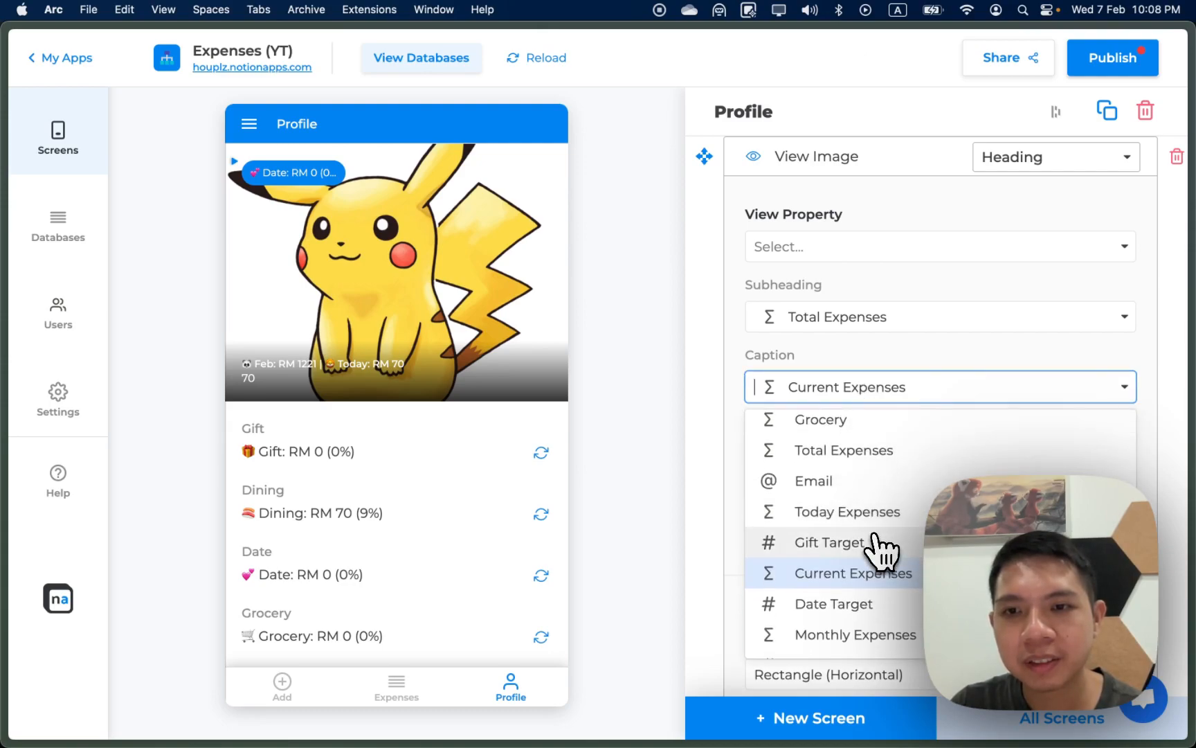
pyautogui.moveTo(10, 520)
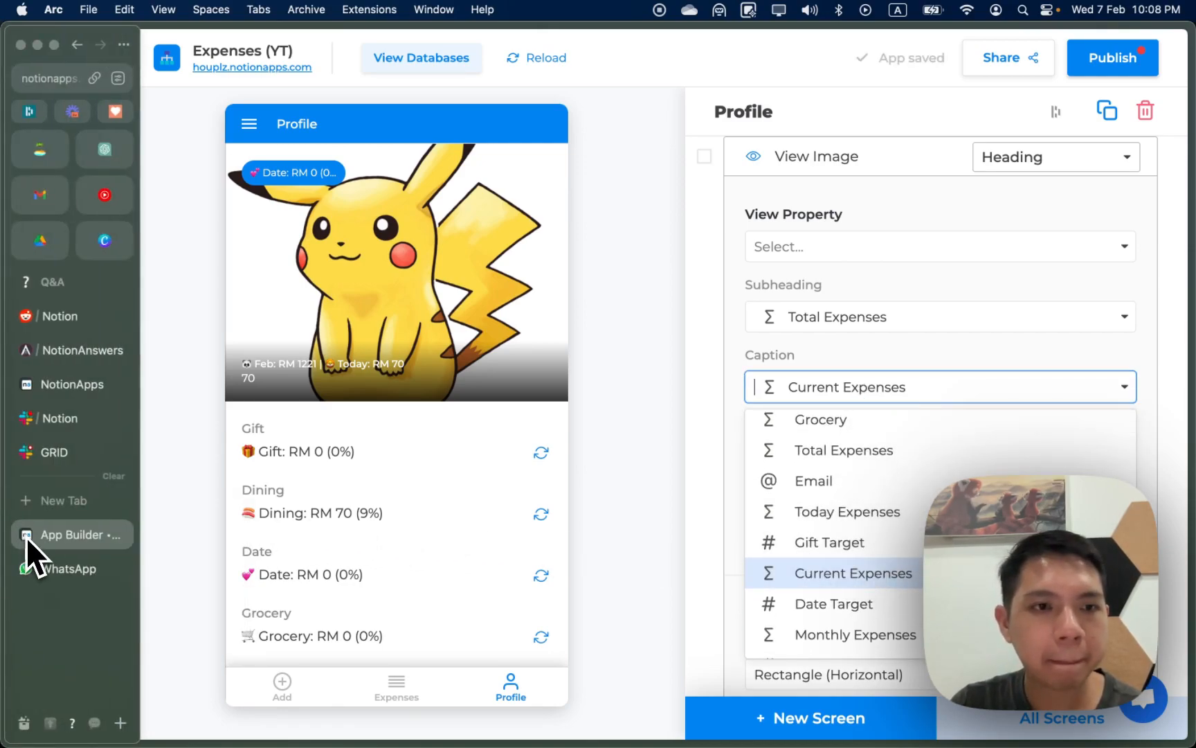
pyautogui.press('super+Tab')
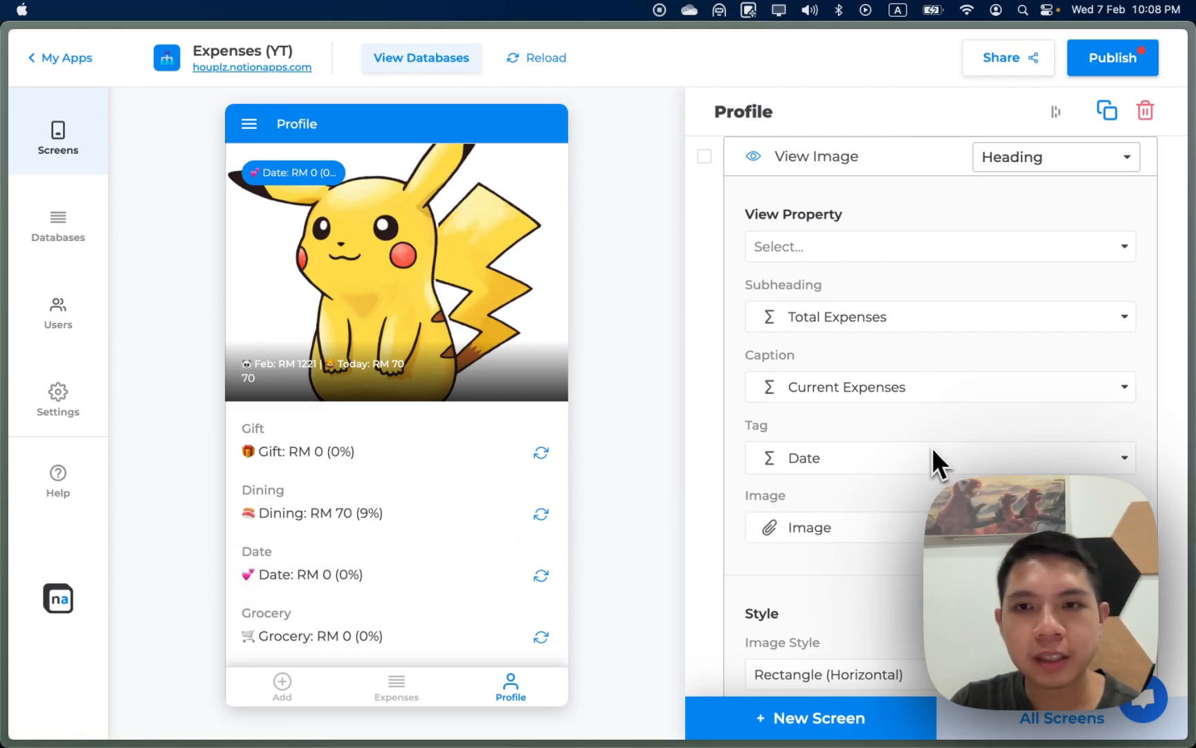
pyautogui.press('super+Tab')
pyautogui.click(891, 431)
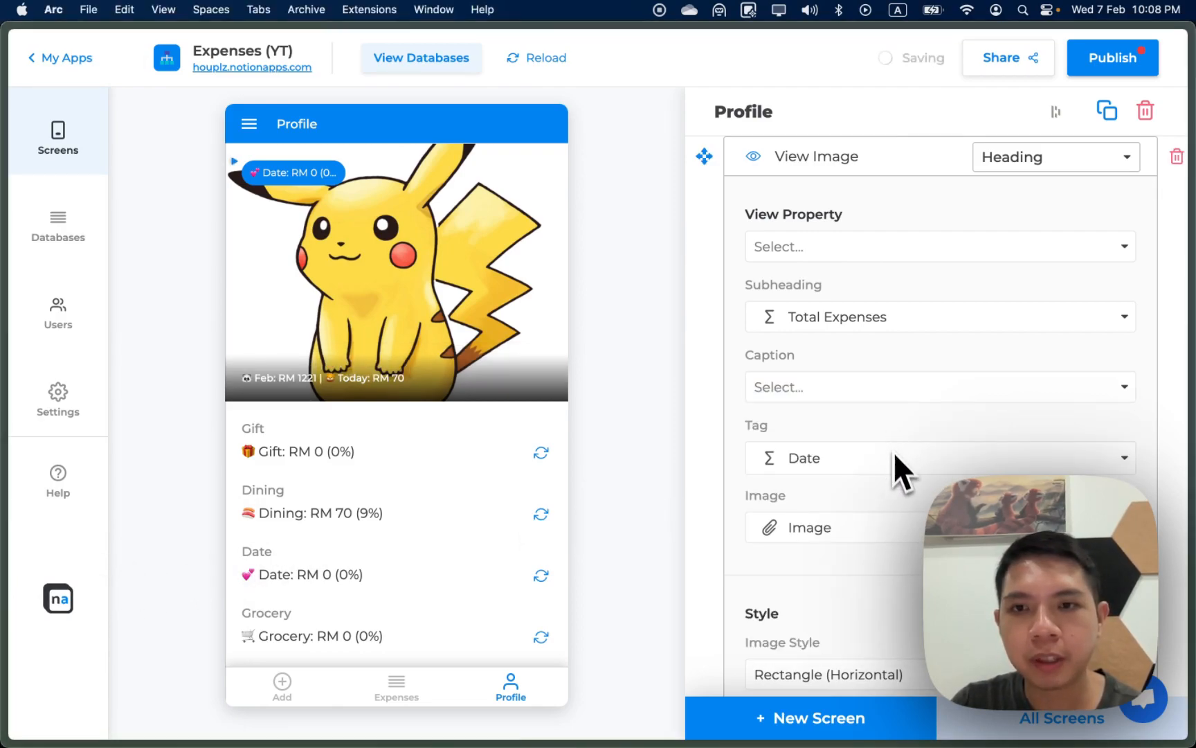
# Step: Try an empty and a Grocery subheading, then restore Total Expenses as the subheading
pyautogui.click(903, 325)
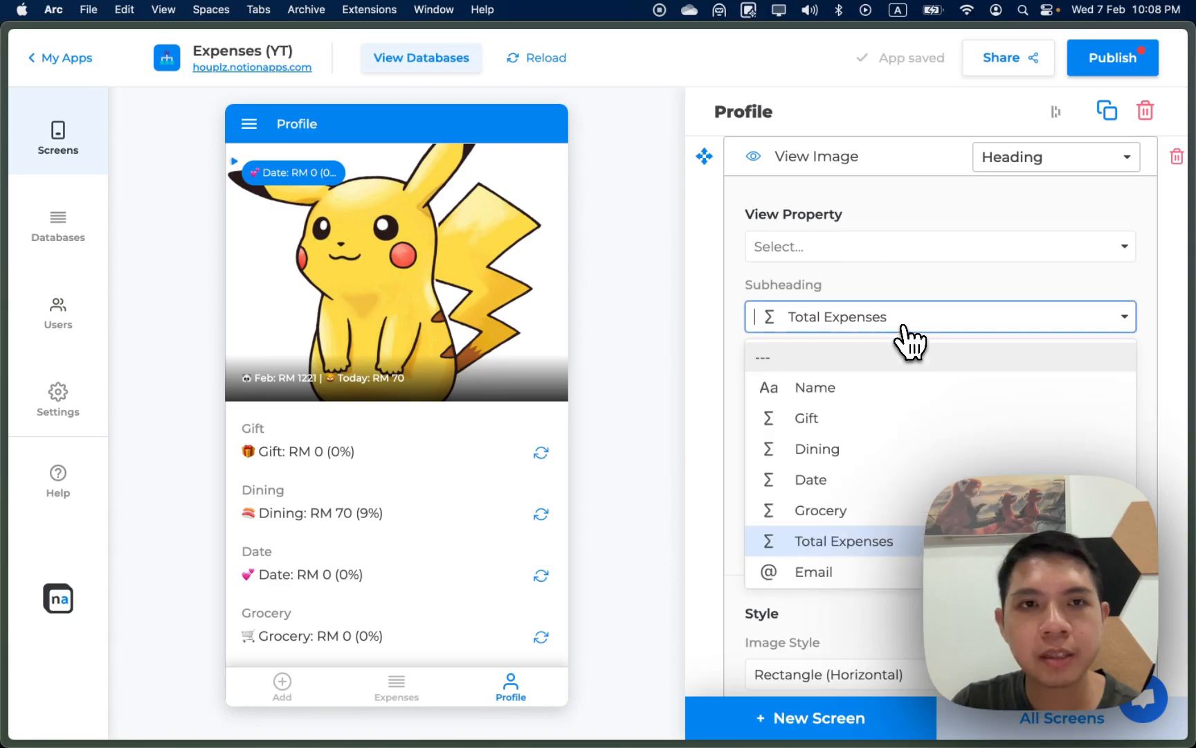
pyautogui.click(883, 358)
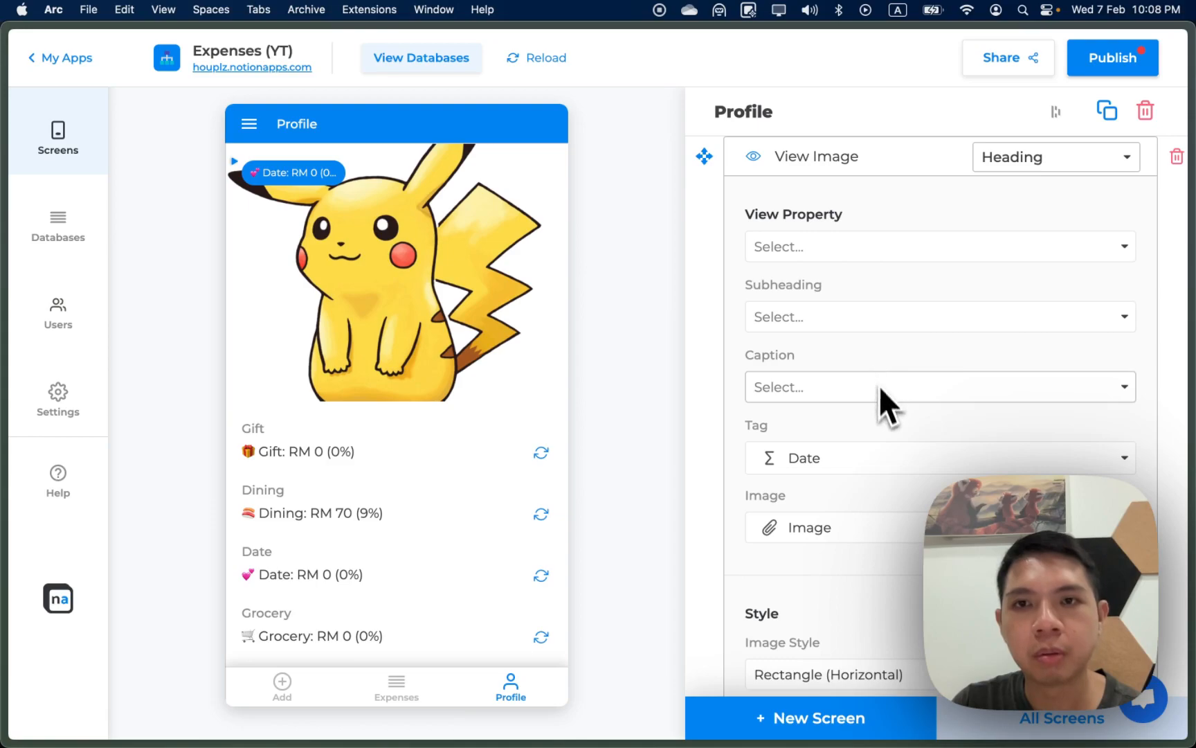
pyautogui.click(889, 324)
pyautogui.click(883, 516)
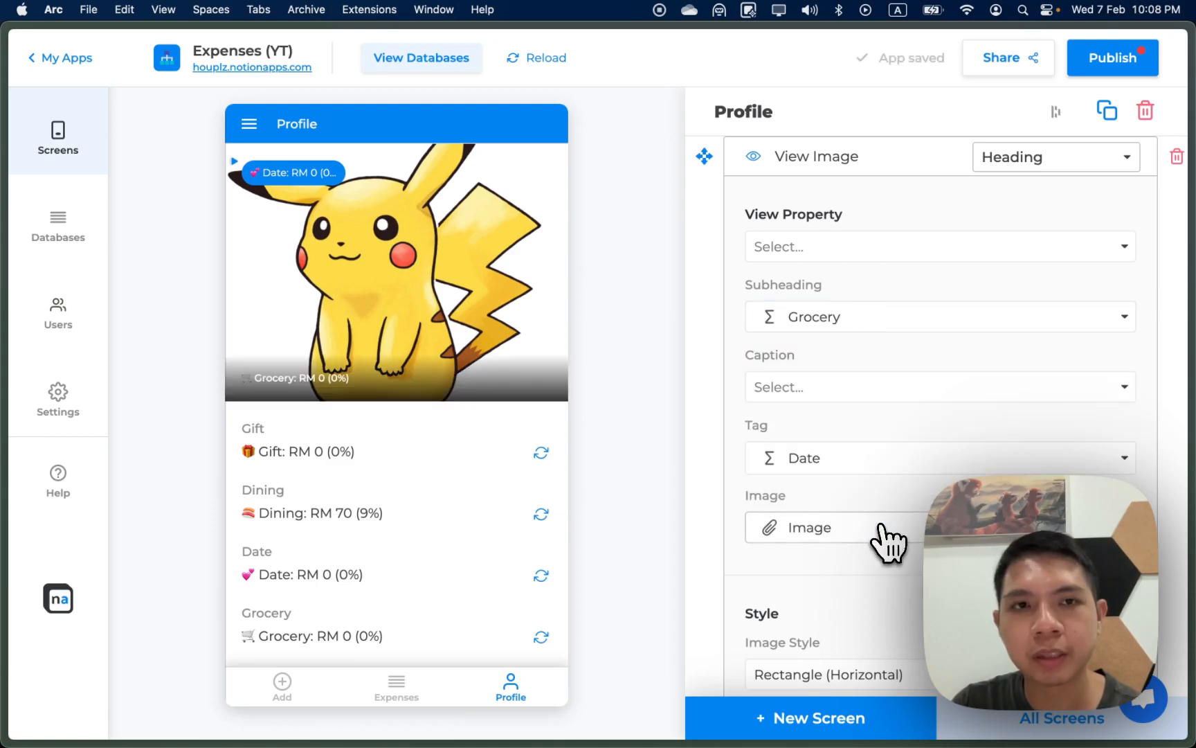
pyautogui.click(889, 327)
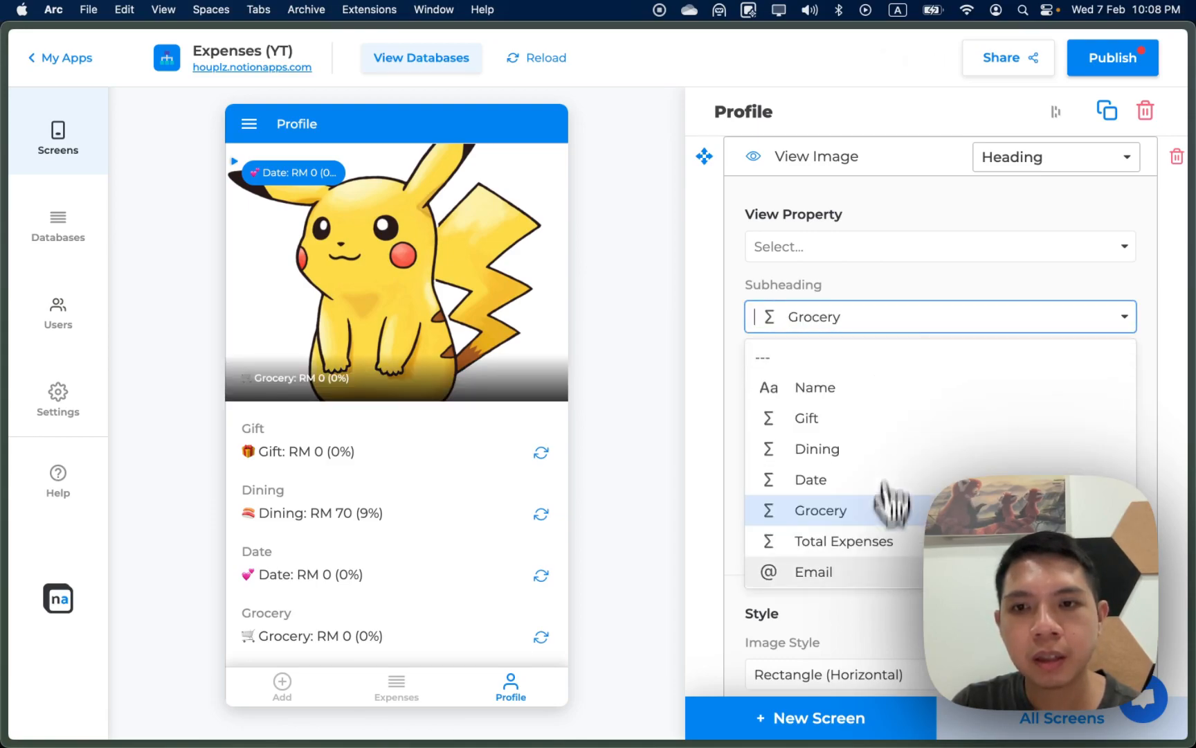
pyautogui.click(884, 541)
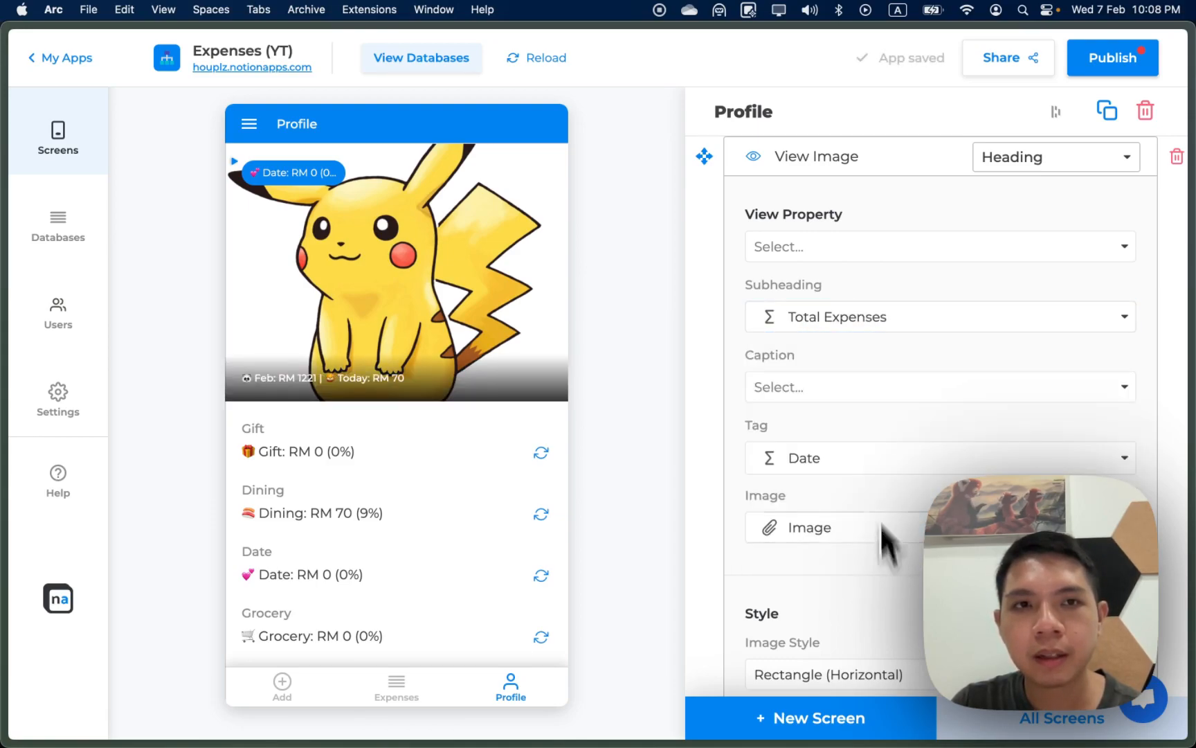
# Step: Remove the Date tag from the heading image by setting Tag to '---'
pyautogui.click(855, 460)
pyautogui.click(838, 540)
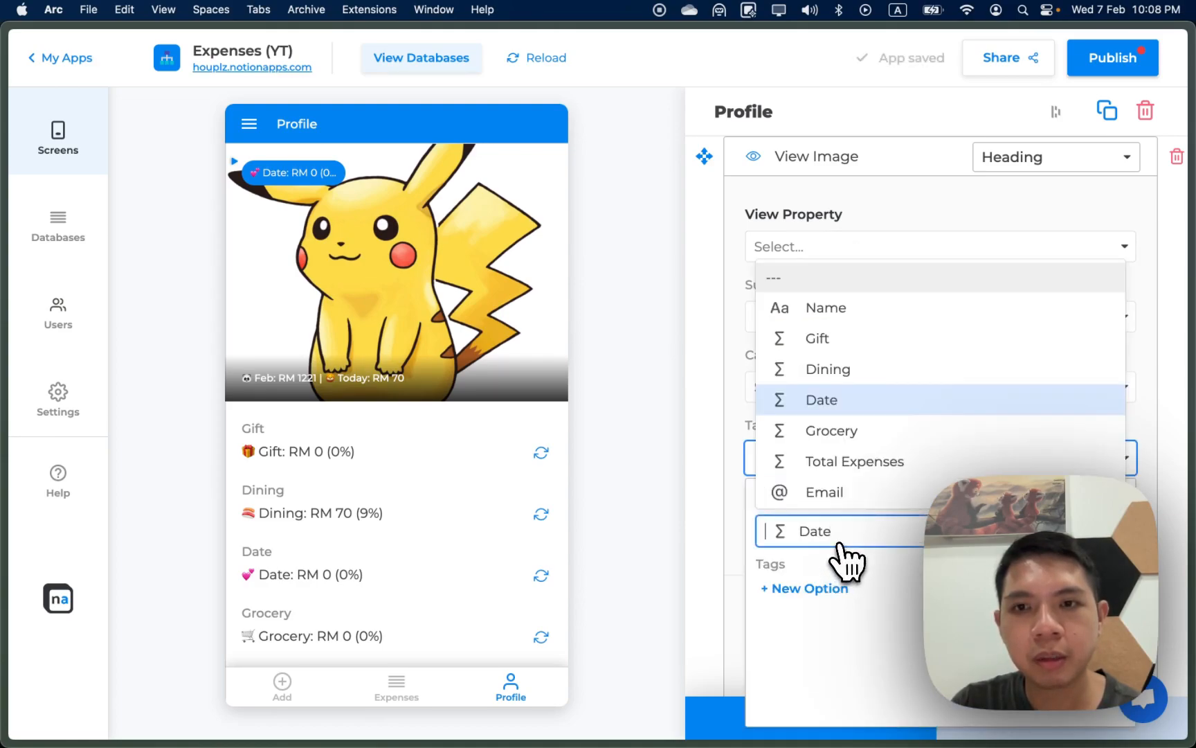
pyautogui.click(819, 278)
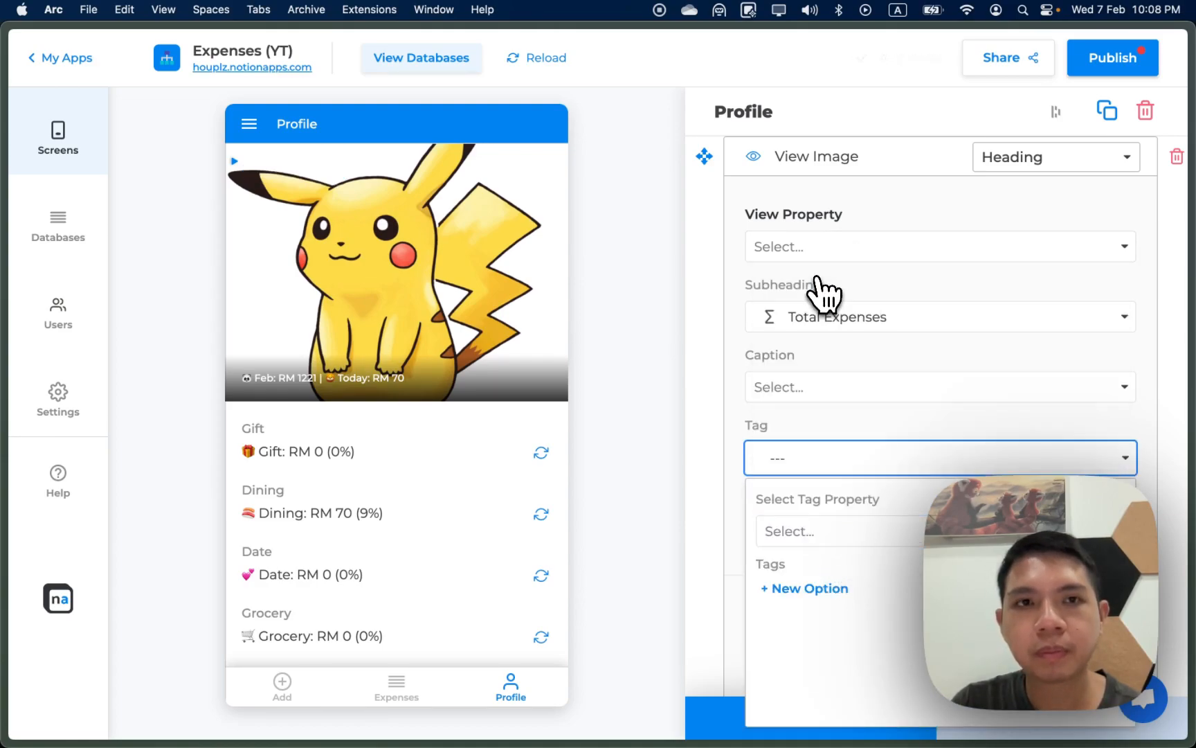
pyautogui.click(684, 250)
# Step: Try the Square image style, then switch back to Rectangle (Horizontal)
pyautogui.scroll(-3, 779, 274)
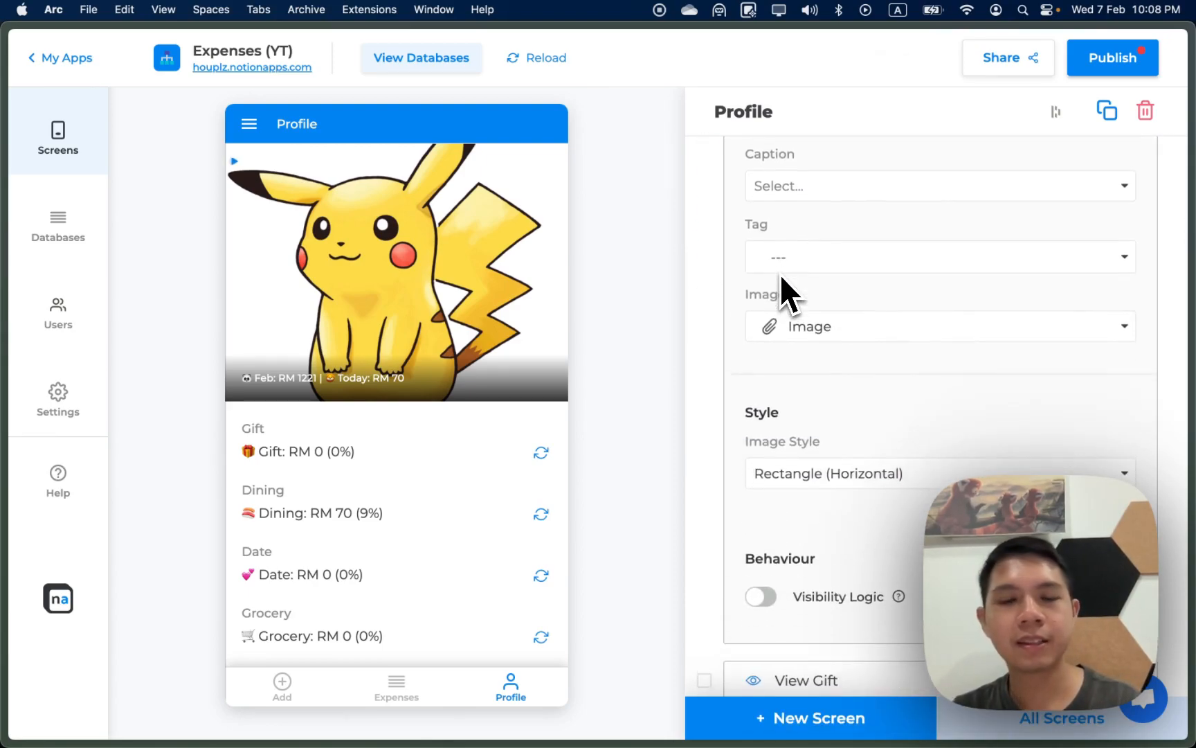
pyautogui.click(802, 472)
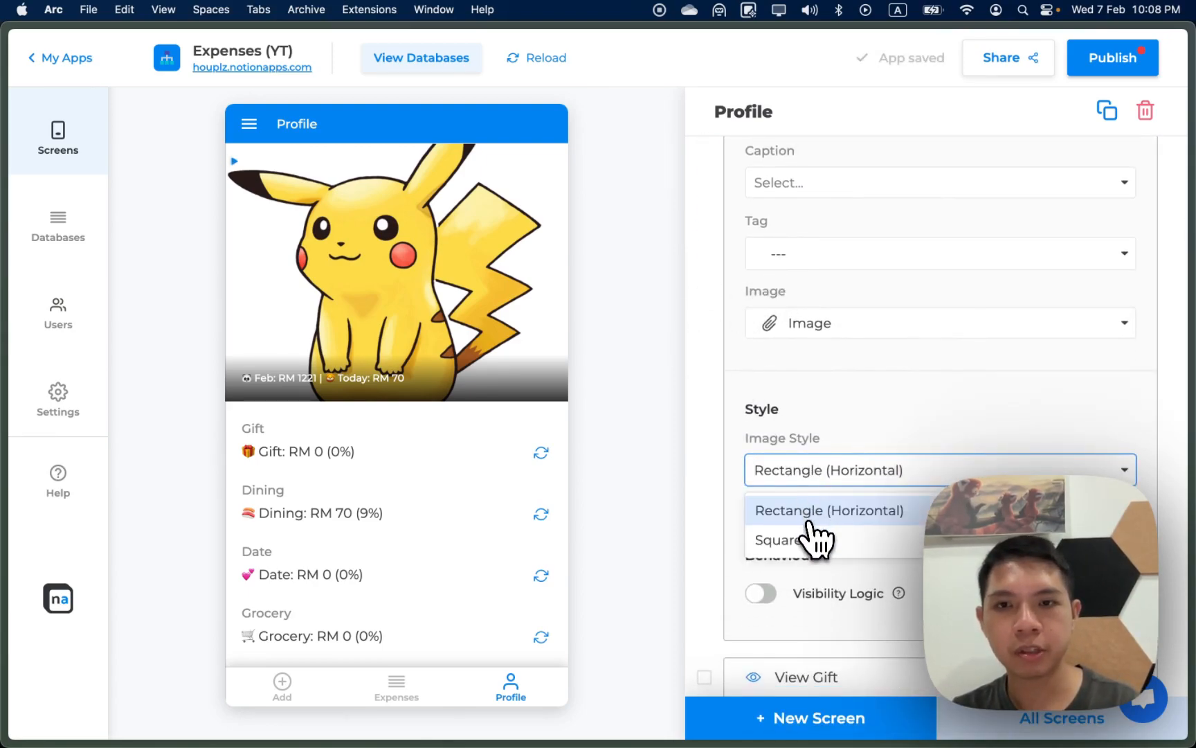
pyautogui.click(819, 538)
pyautogui.click(800, 484)
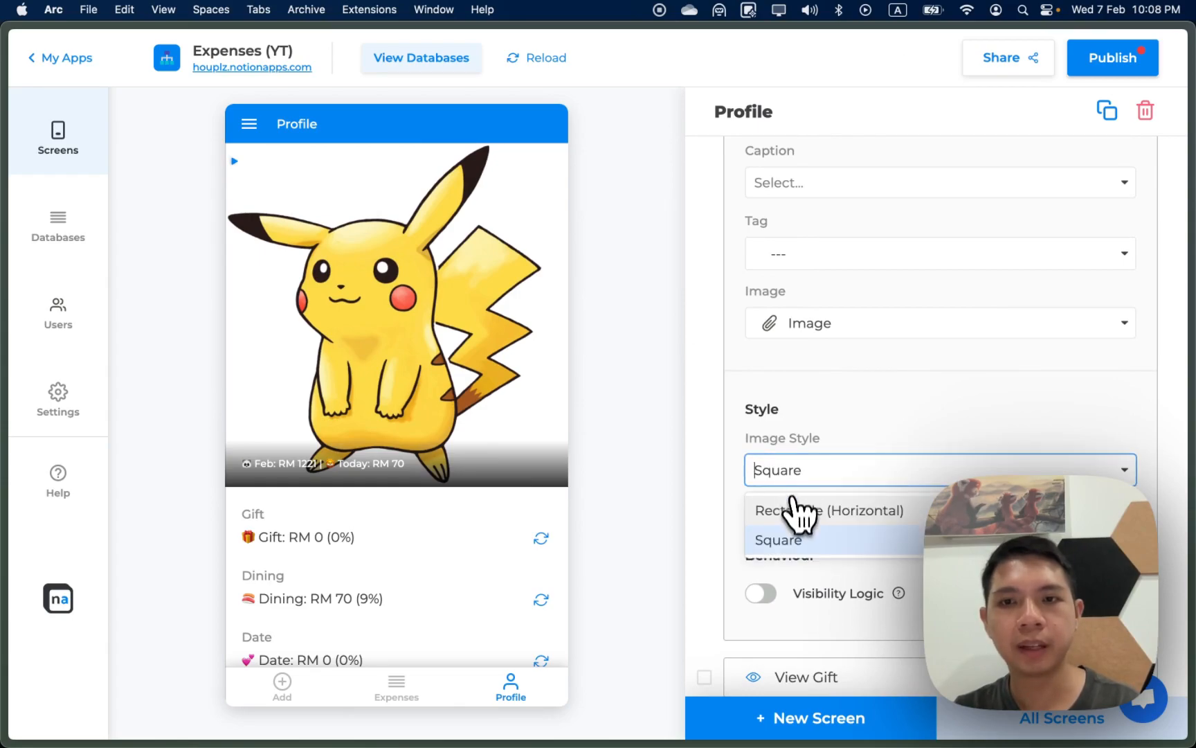
pyautogui.click(796, 506)
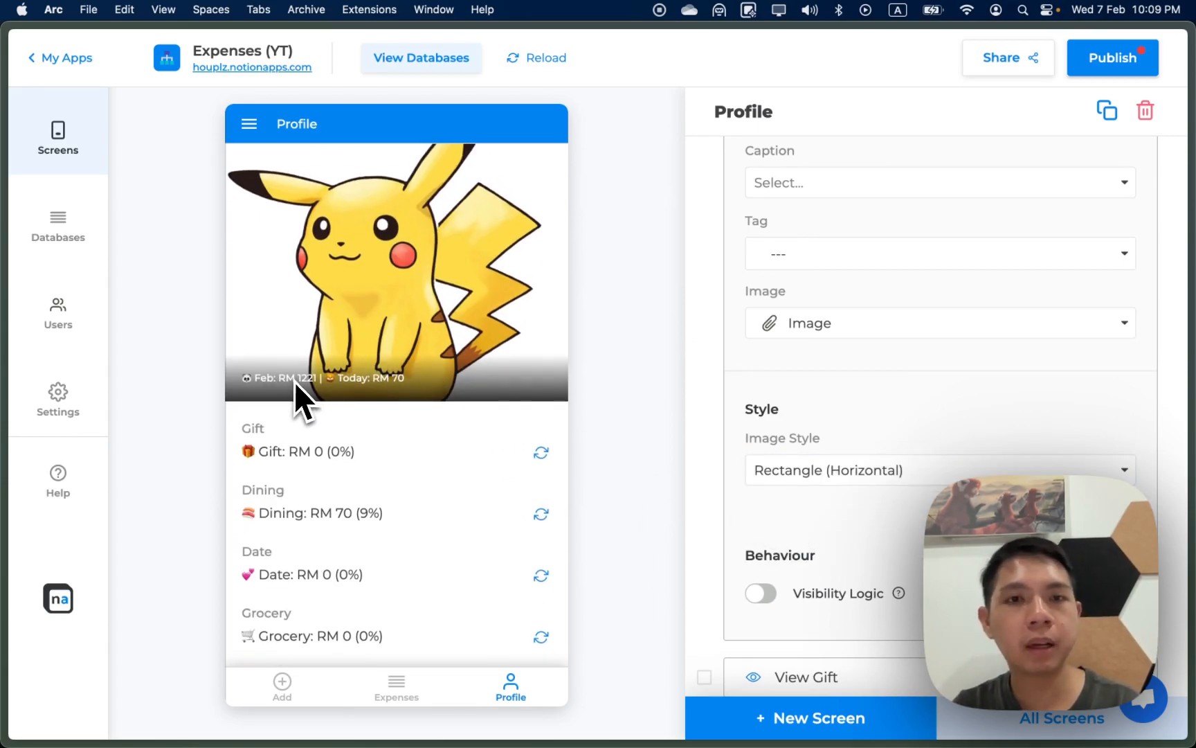
# Step: Delete the Style Label text of the Gift and Dining fields
pyautogui.scroll(-1, 520, 433)
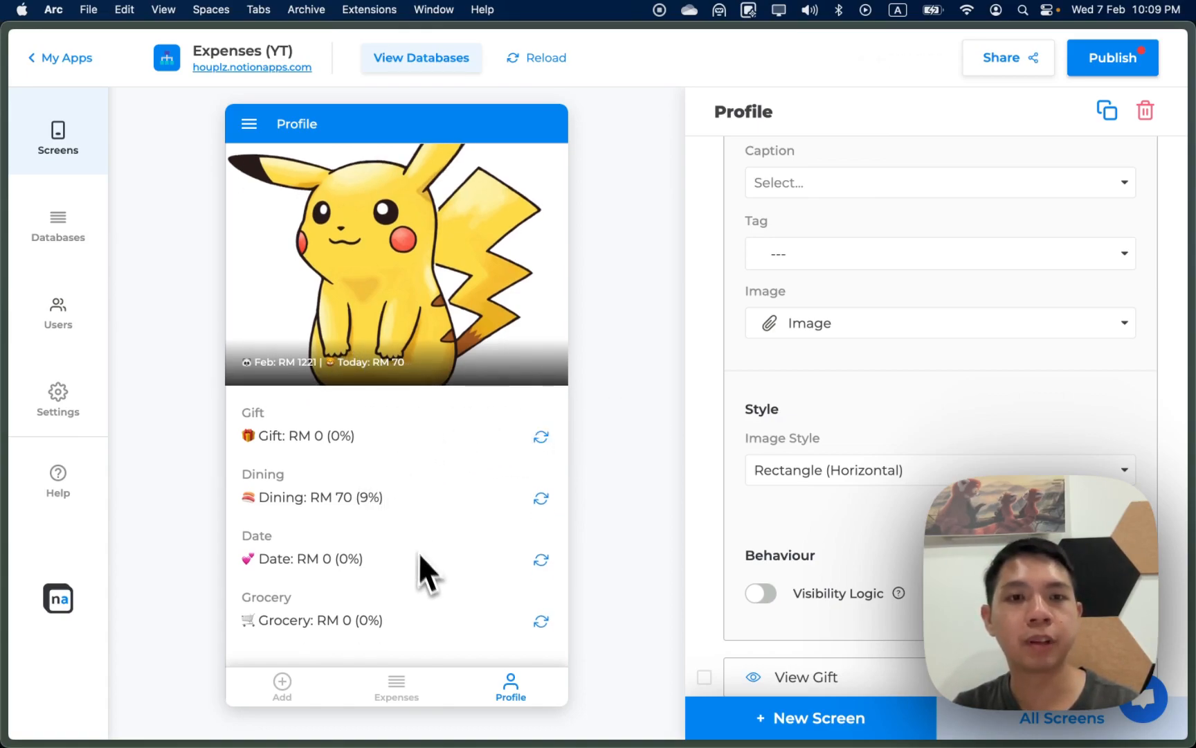
pyautogui.scroll(-5, 816, 550)
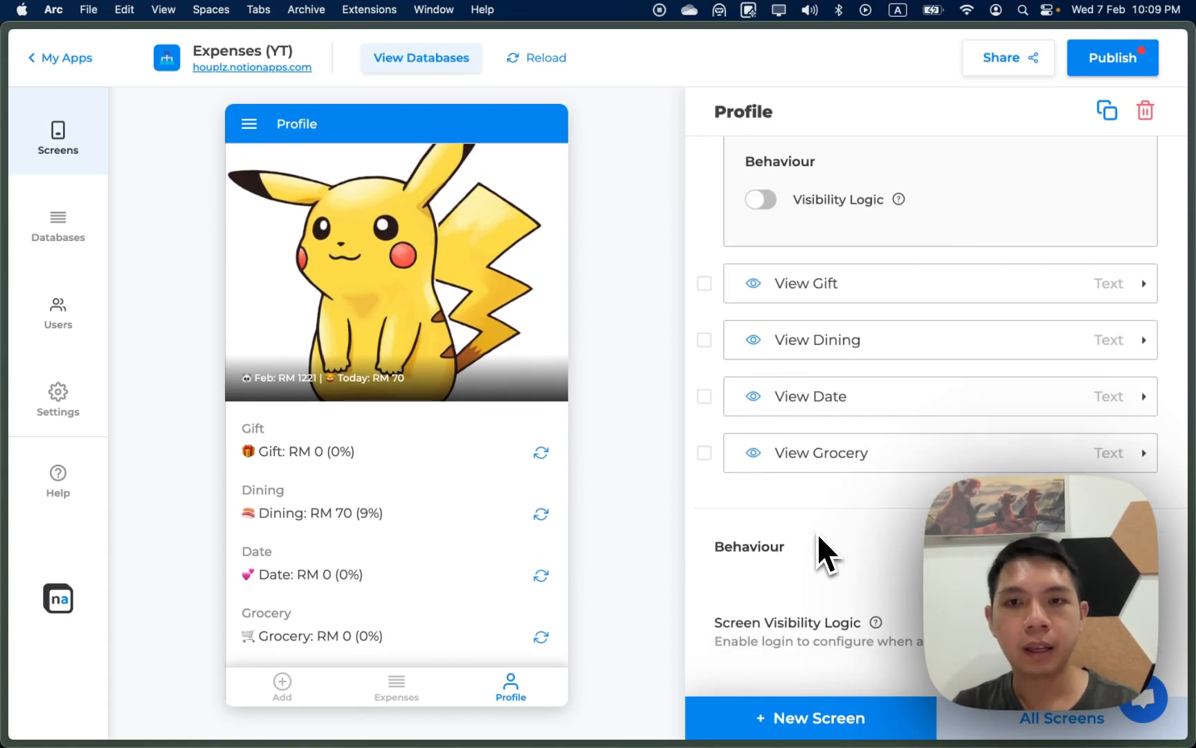
pyautogui.scroll(2, 826, 504)
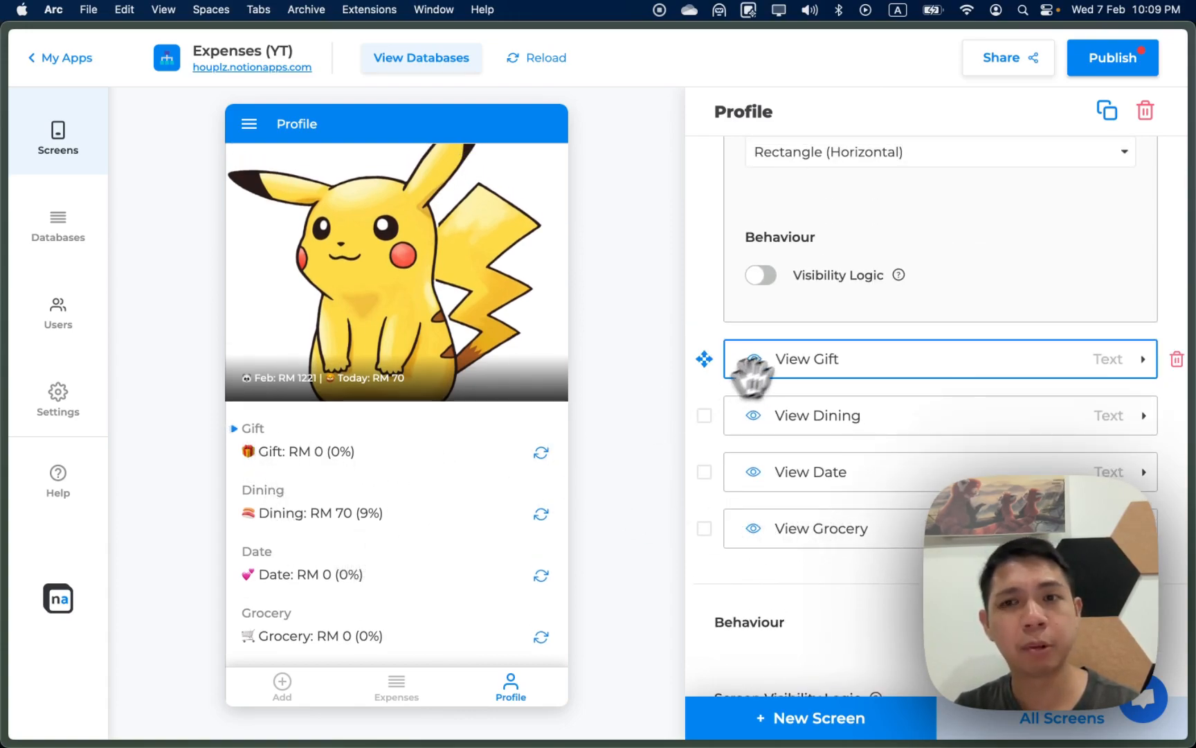
pyautogui.click(831, 360)
pyautogui.click(849, 583)
pyautogui.press('BackSpace')
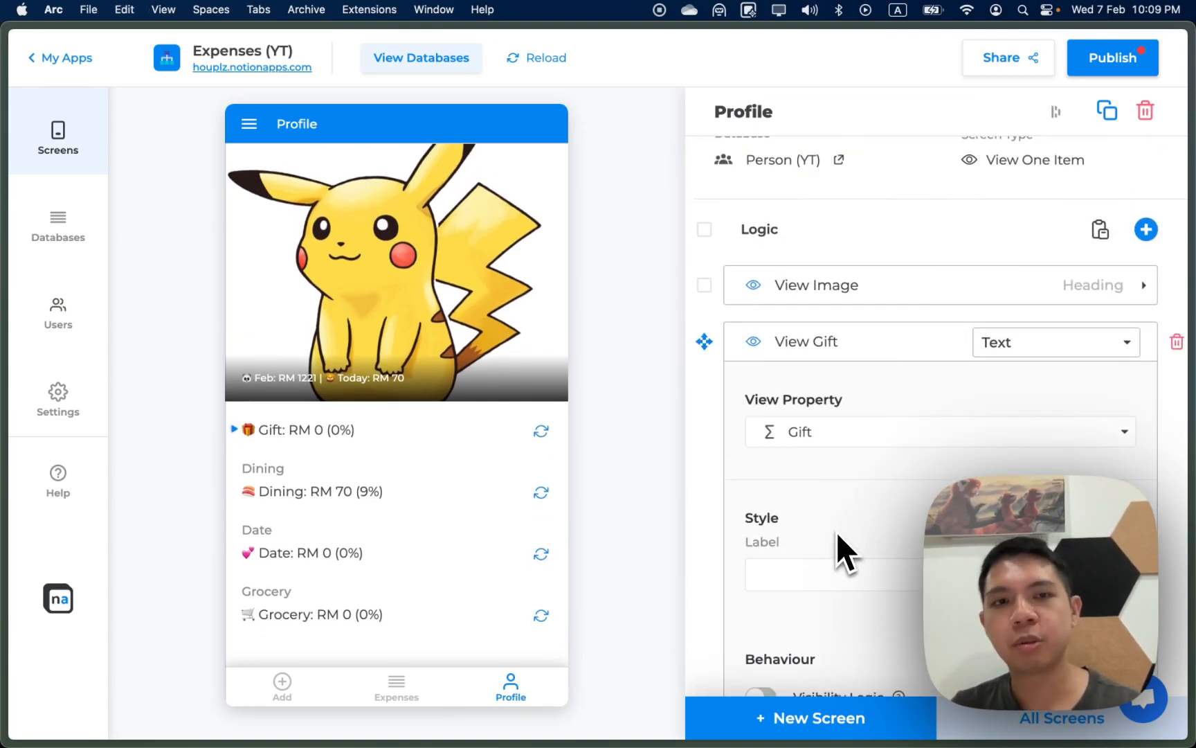
pyautogui.scroll(-5, 839, 531)
pyautogui.click(867, 444)
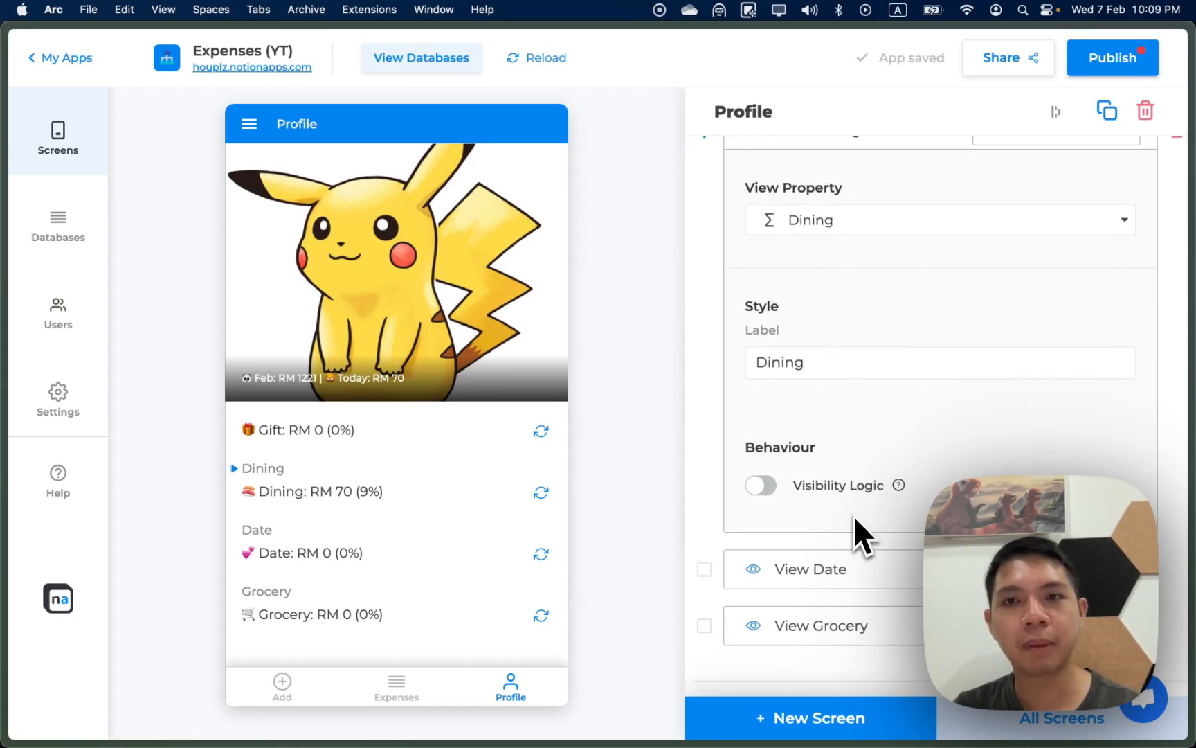
pyautogui.doubleClick(801, 357)
pyautogui.press('BackSpace')
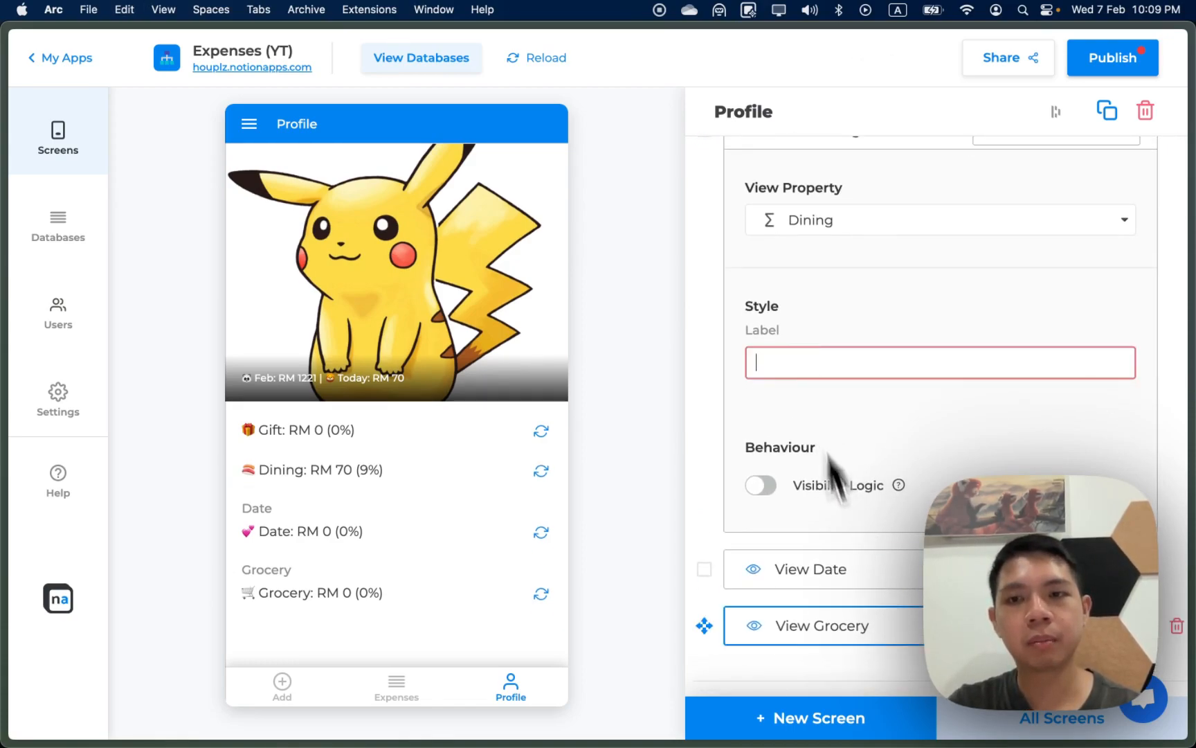
# Step: Delete the Style Label text of the Date and Grocery fields so the empty labels save
pyautogui.click(852, 586)
pyautogui.scroll(-3, 858, 609)
pyautogui.doubleClick(787, 261)
pyautogui.press('BackSpace')
pyautogui.click(860, 465)
pyautogui.doubleClick(809, 389)
pyautogui.press('BackSpace')
pyautogui.click(656, 400)
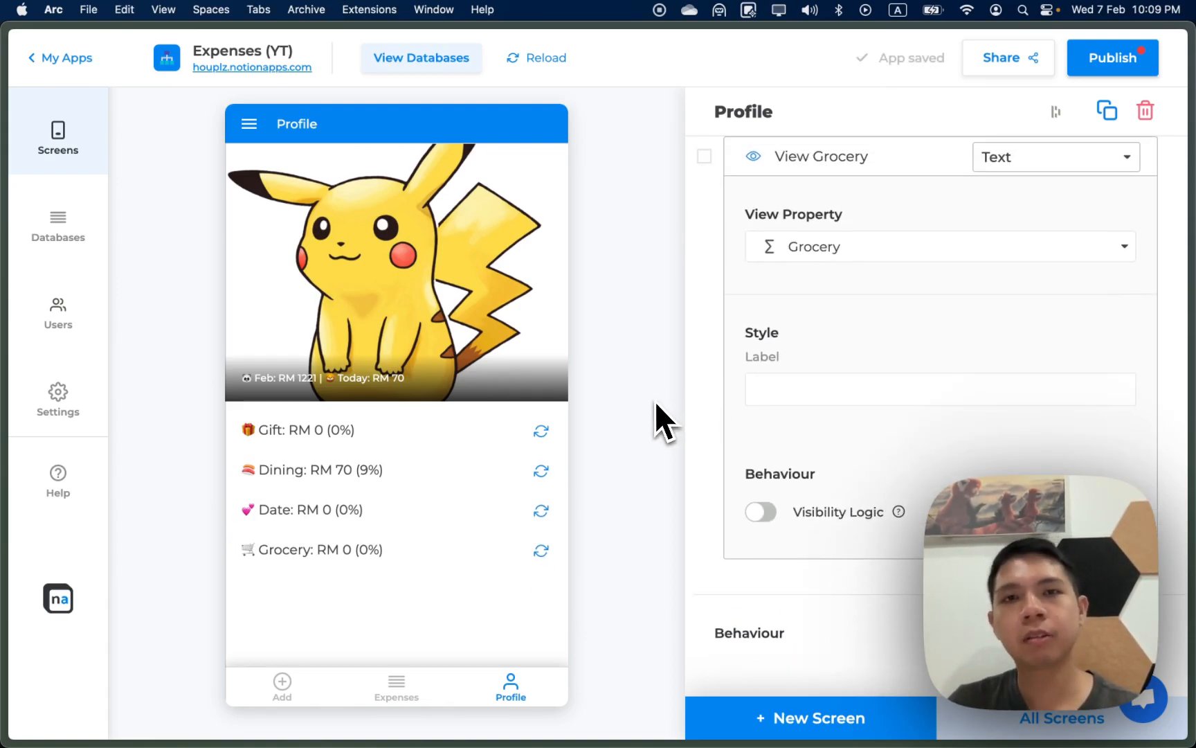
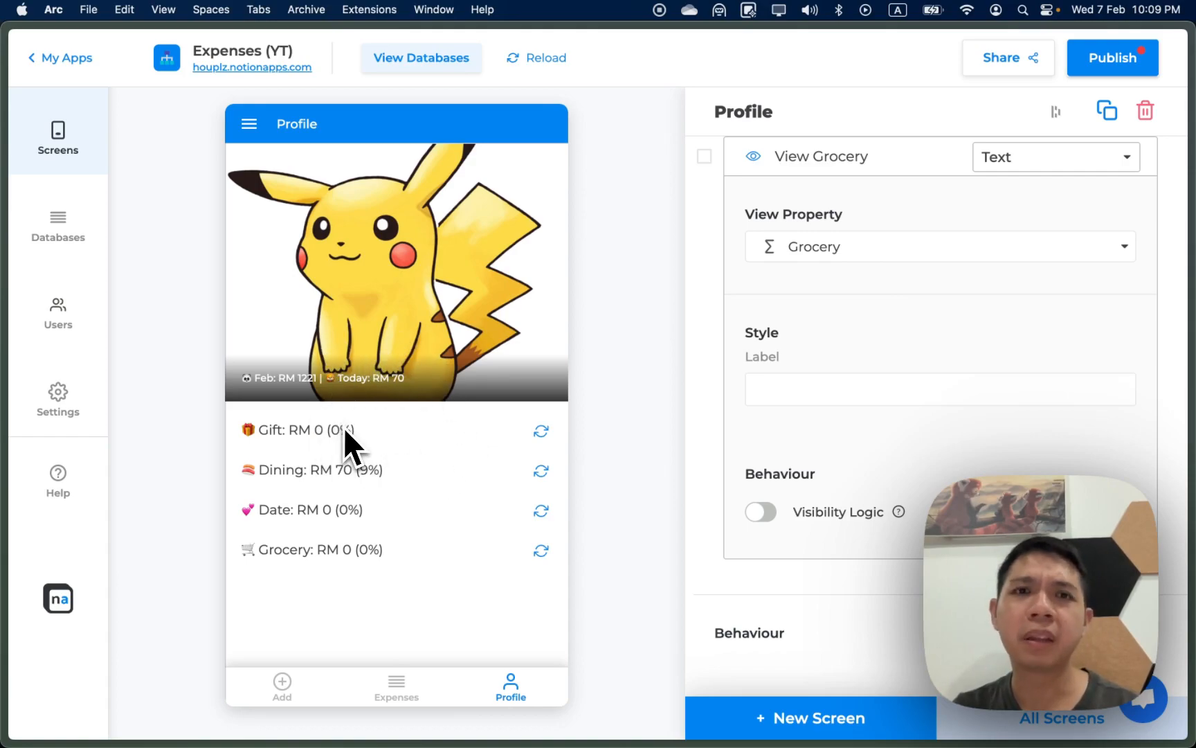
# Step: Check the side drawer in the app preview, then go to the app's Settings page
pyautogui.click(247, 124)
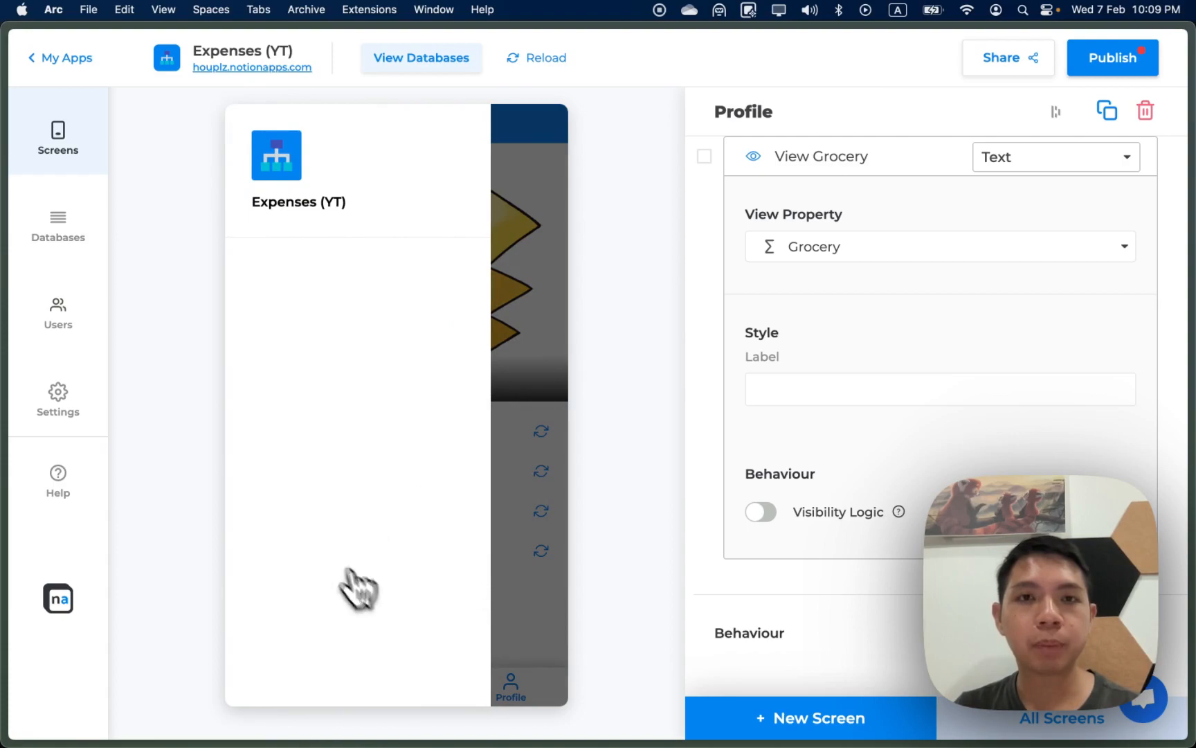
pyautogui.click(543, 374)
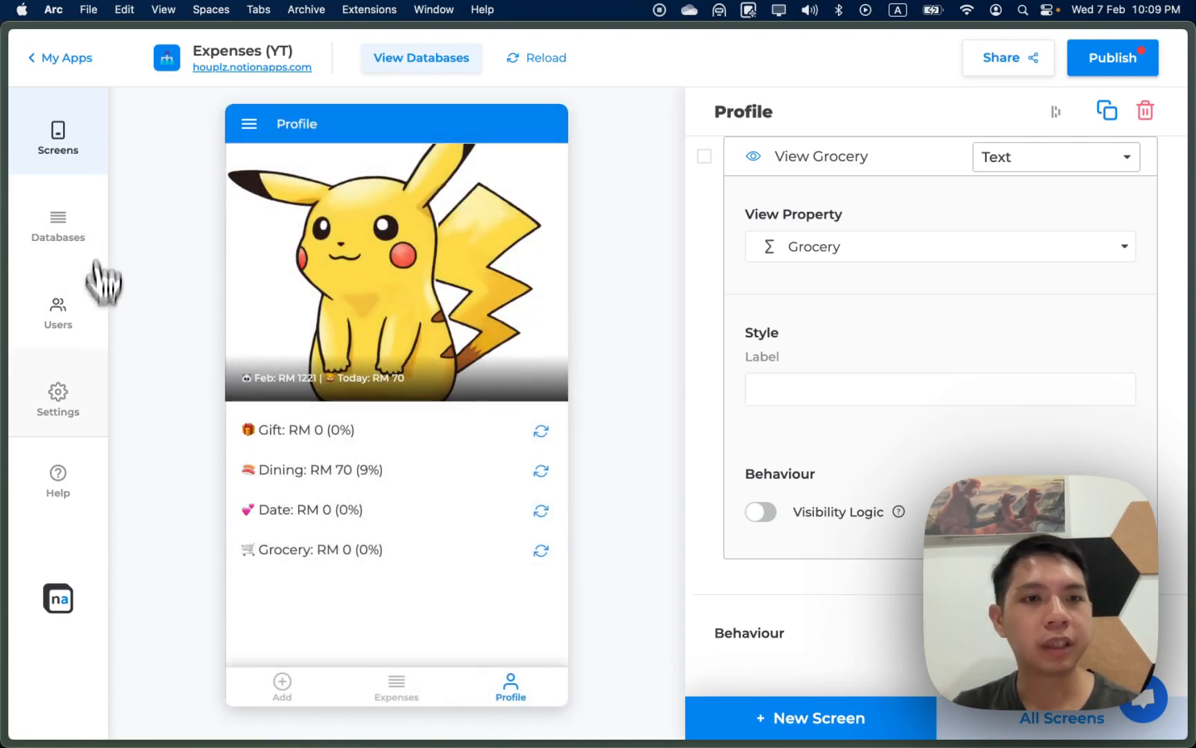
pyautogui.click(86, 415)
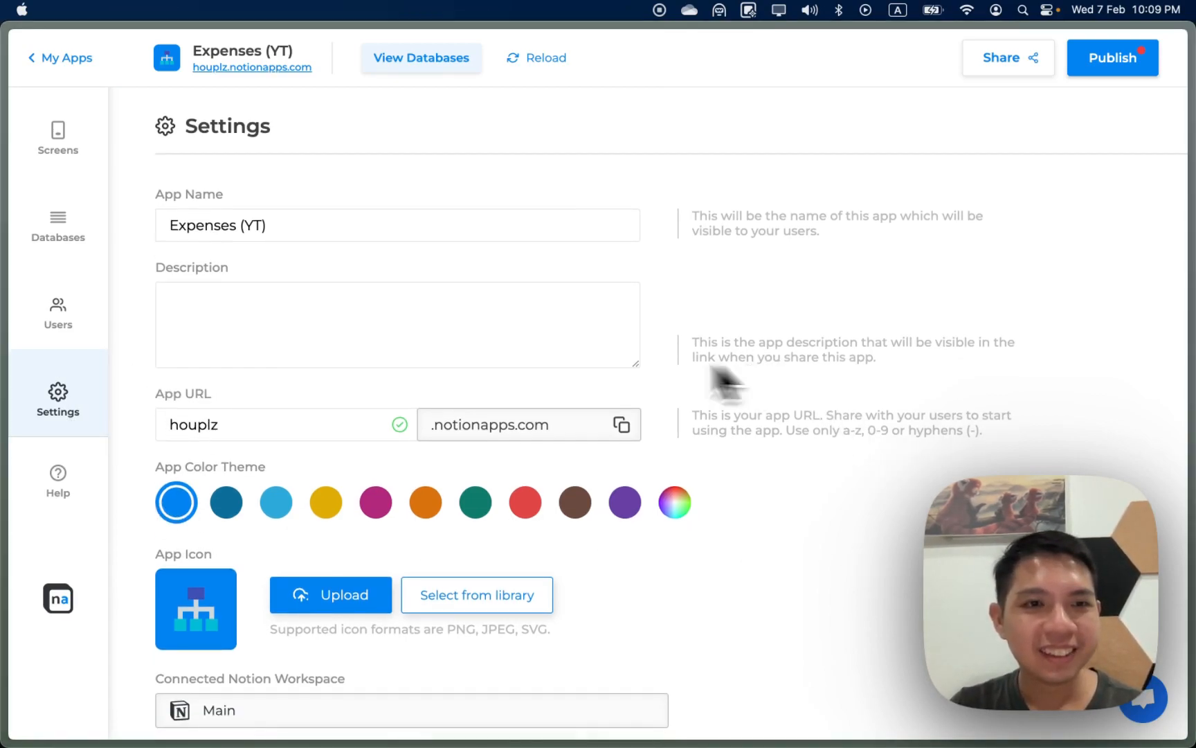
pyautogui.scroll(-5, 204, 372)
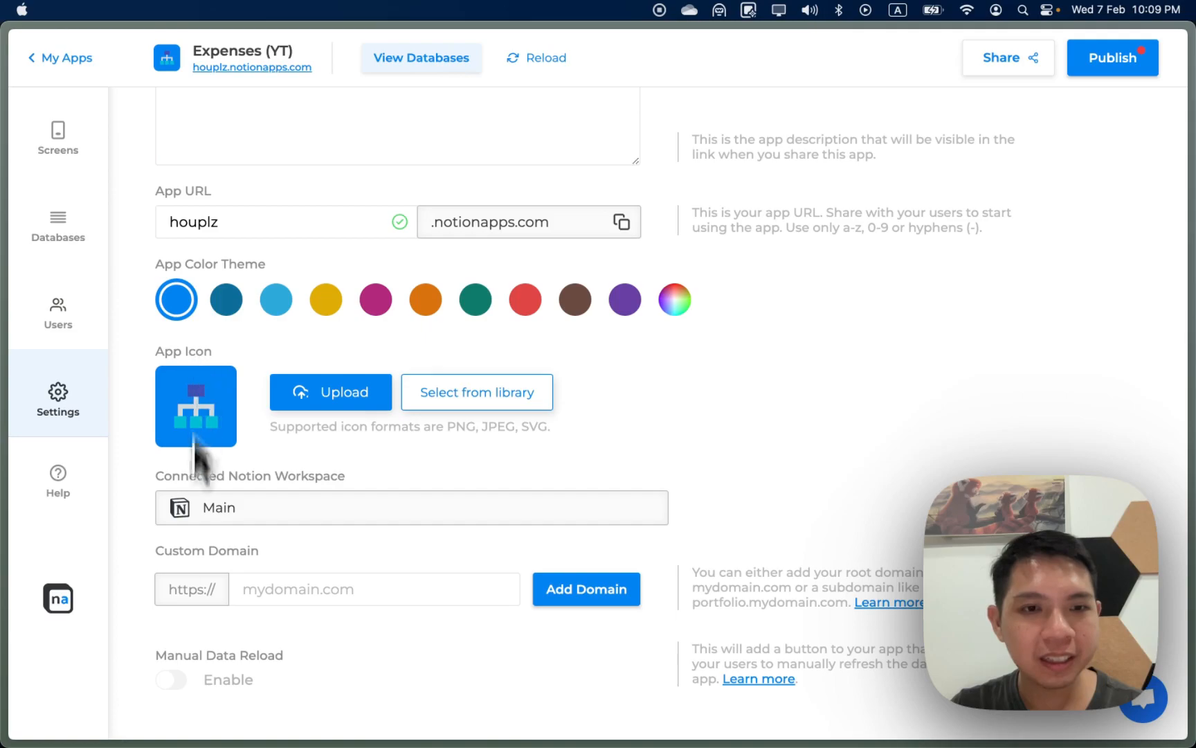
pyautogui.scroll(5, 197, 724)
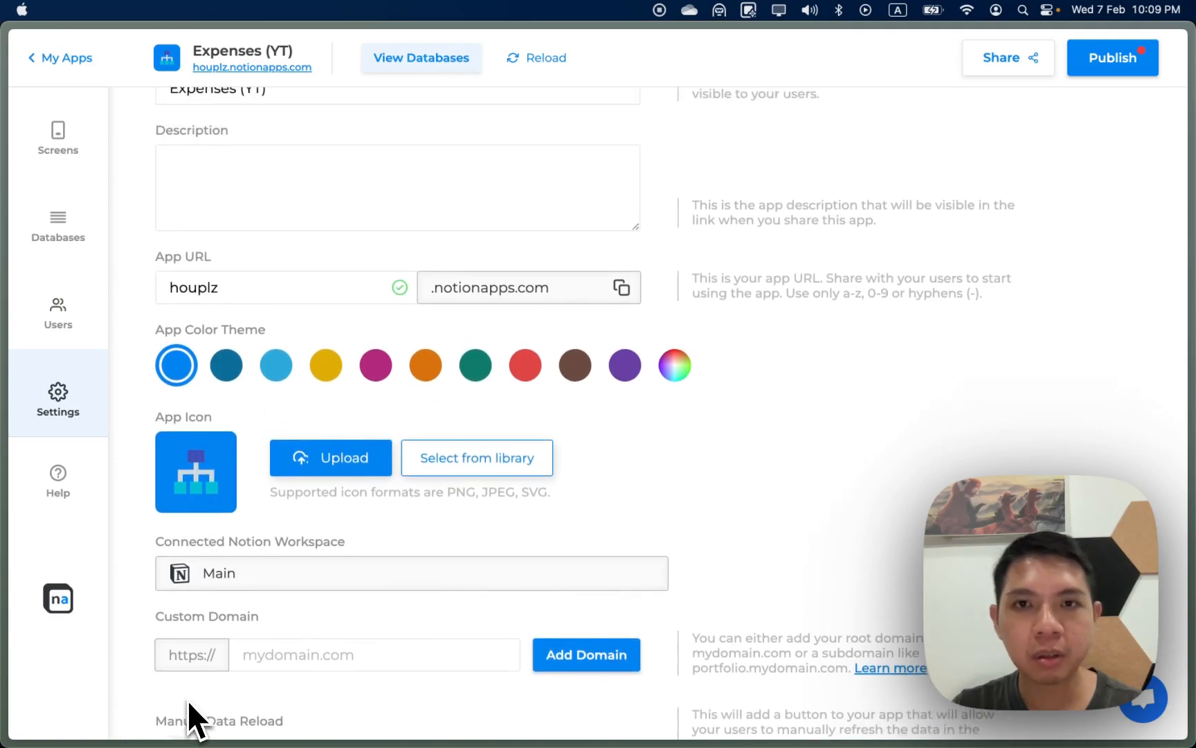
pyautogui.click(61, 322)
pyautogui.click(69, 238)
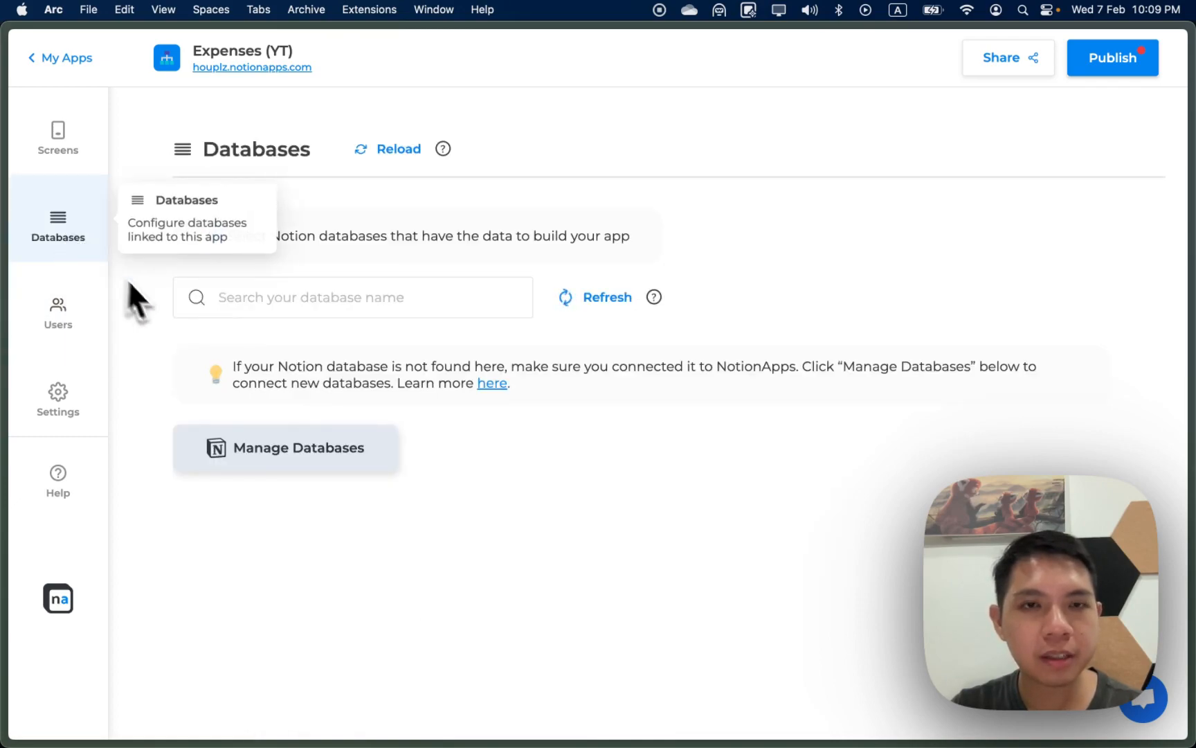
pyautogui.scroll(-1, 218, 447)
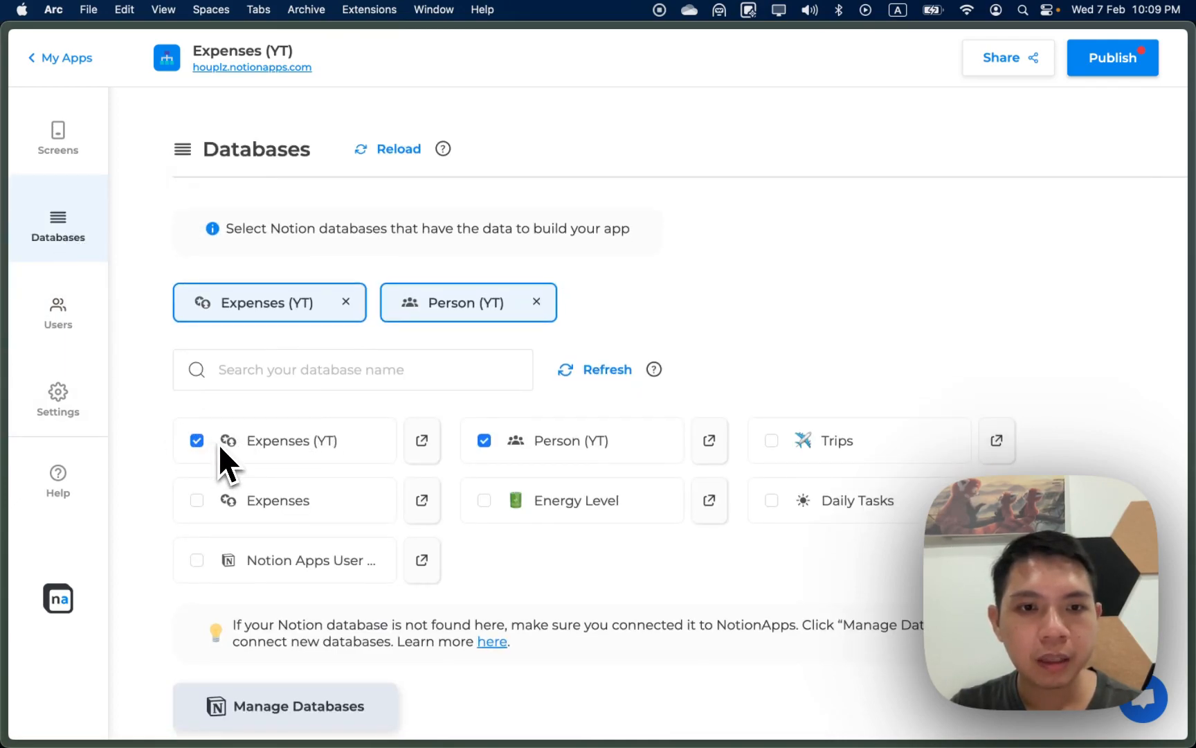
pyautogui.click(70, 433)
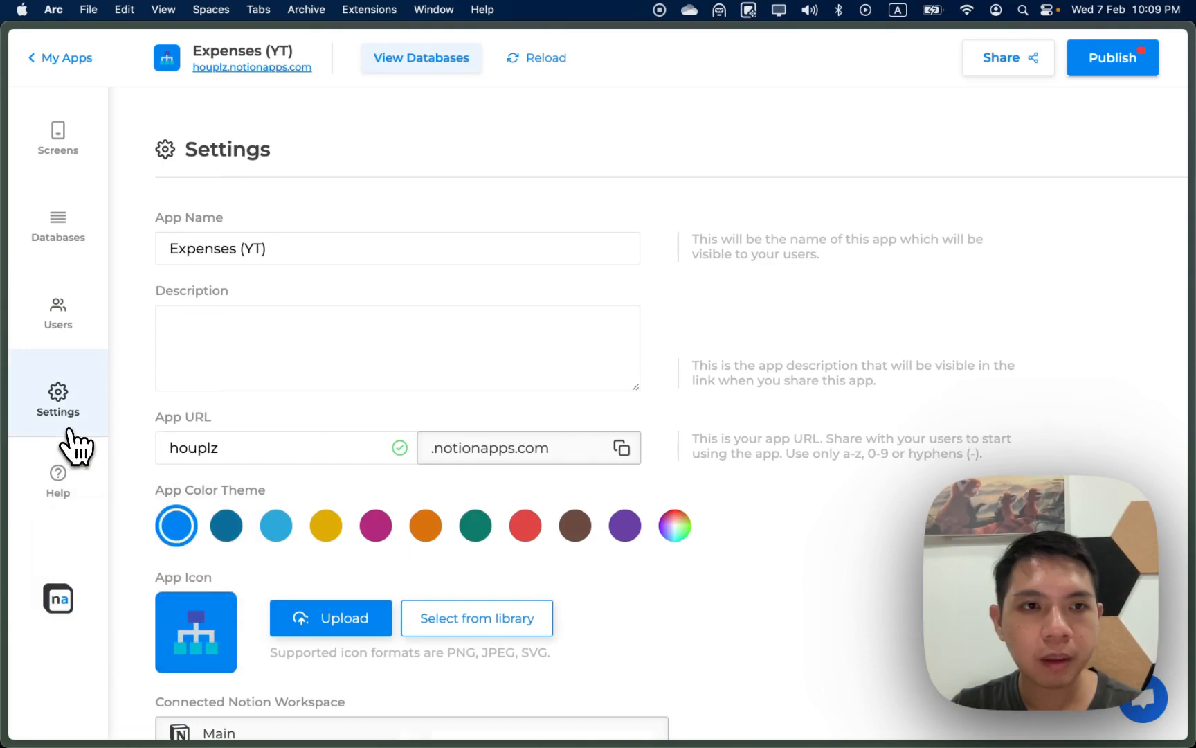
# Step: Try the dark-blue and yellow themes, and set the library house icon as the app icon
pyautogui.click(337, 242)
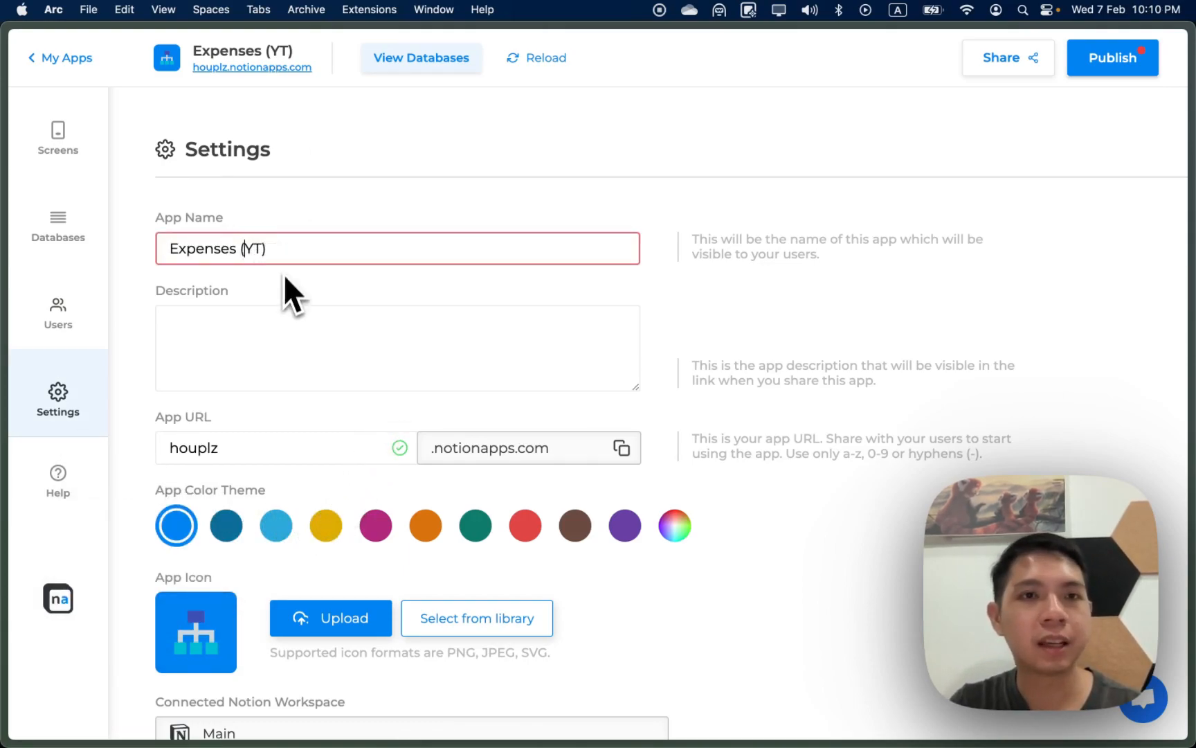
pyautogui.scroll(-5, 312, 422)
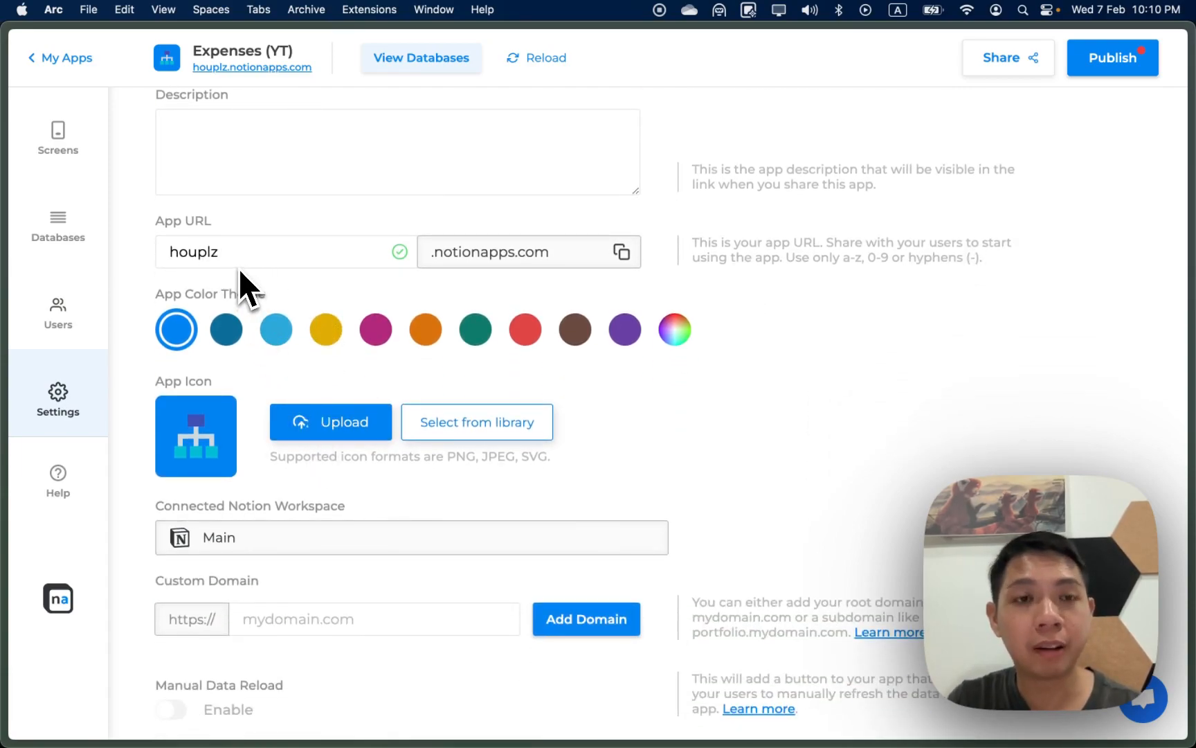
pyautogui.scroll(-1, 240, 267)
pyautogui.click(240, 309)
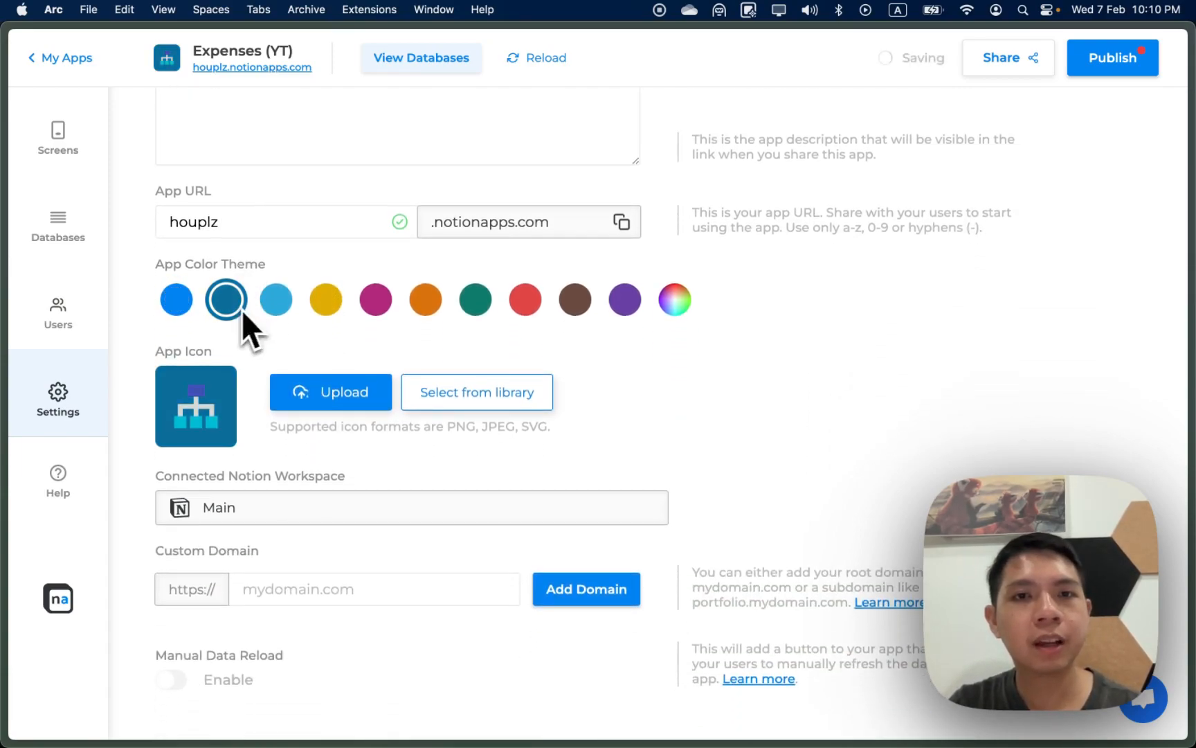
pyautogui.click(325, 302)
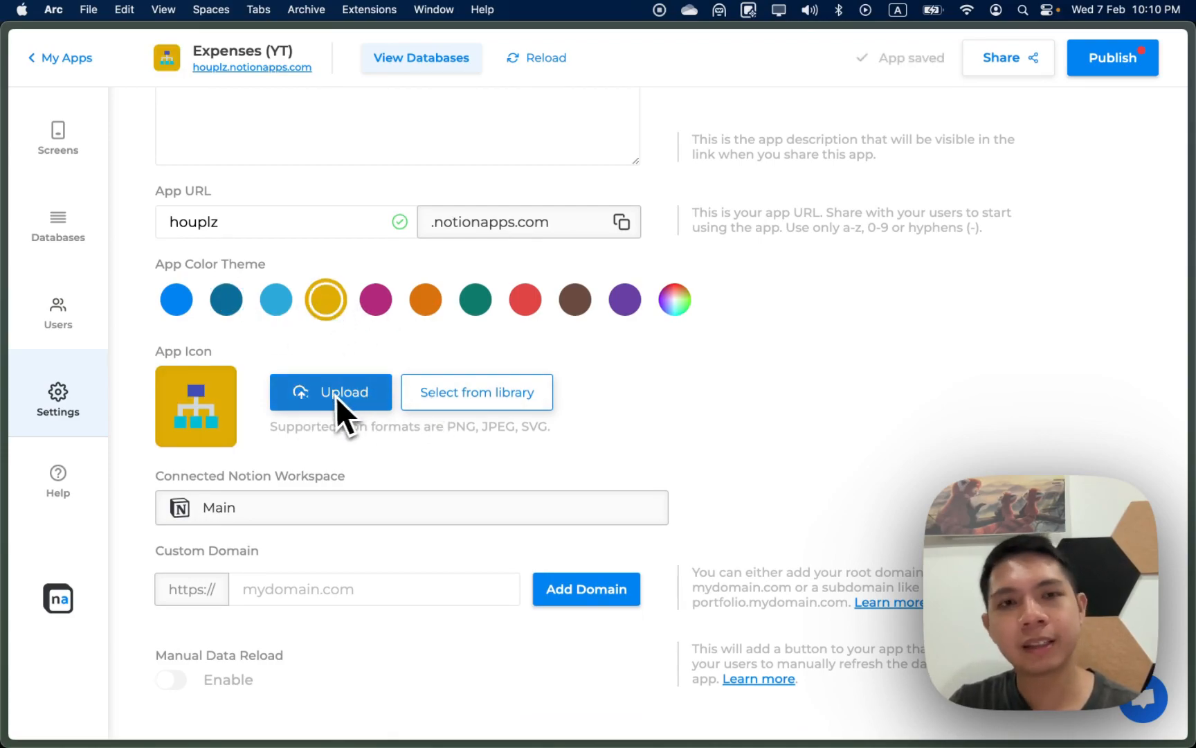
pyautogui.click(443, 393)
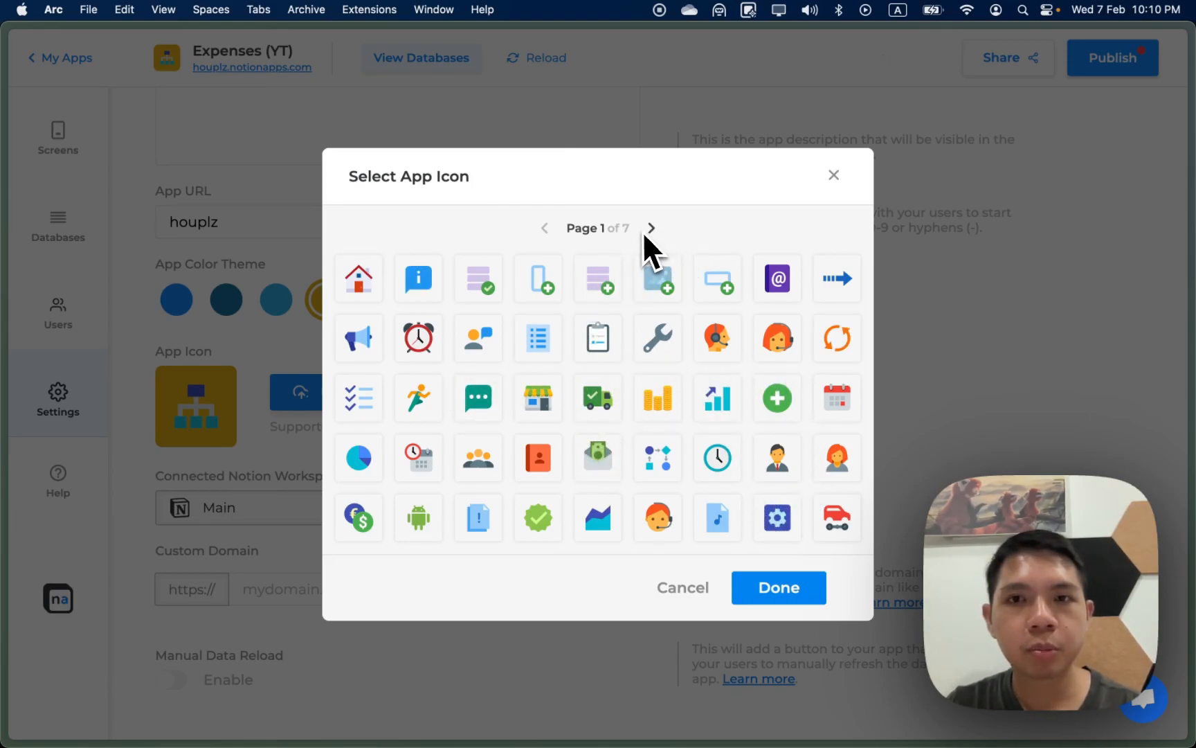
pyautogui.click(765, 587)
# Step: Settle on the light-blue App Color Theme for Expenses (YT)
pyautogui.click(278, 302)
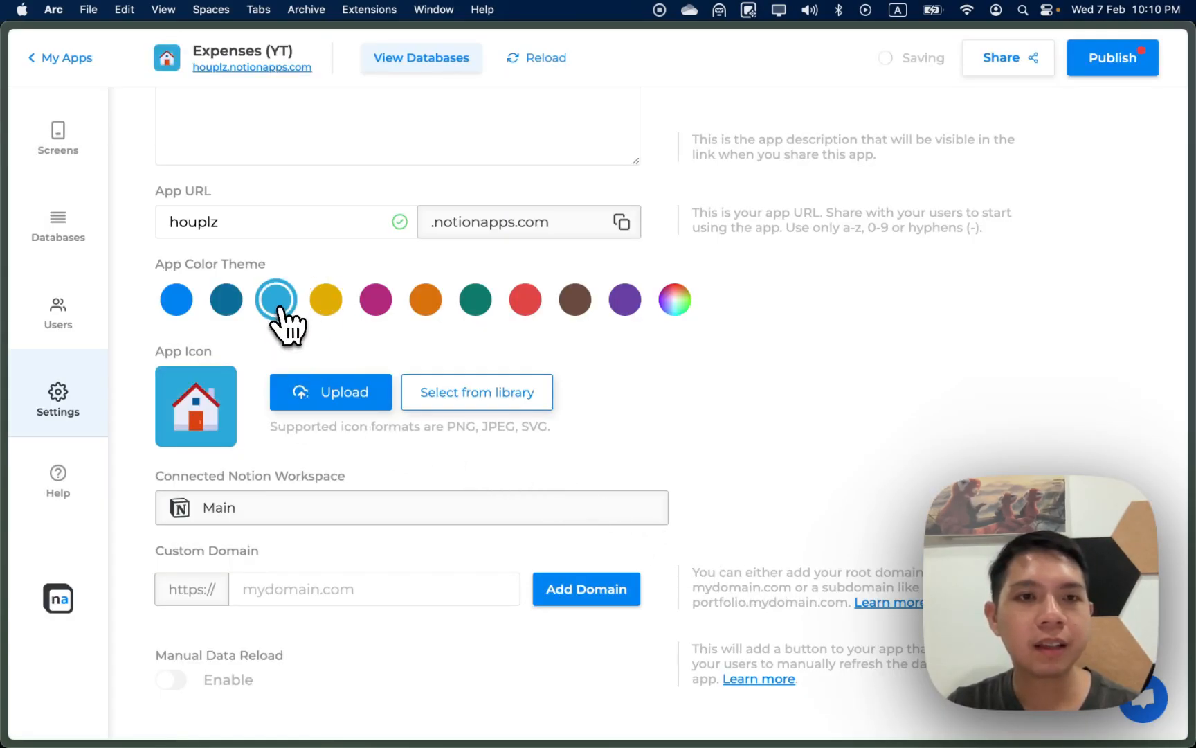
pyautogui.click(231, 305)
pyautogui.click(274, 303)
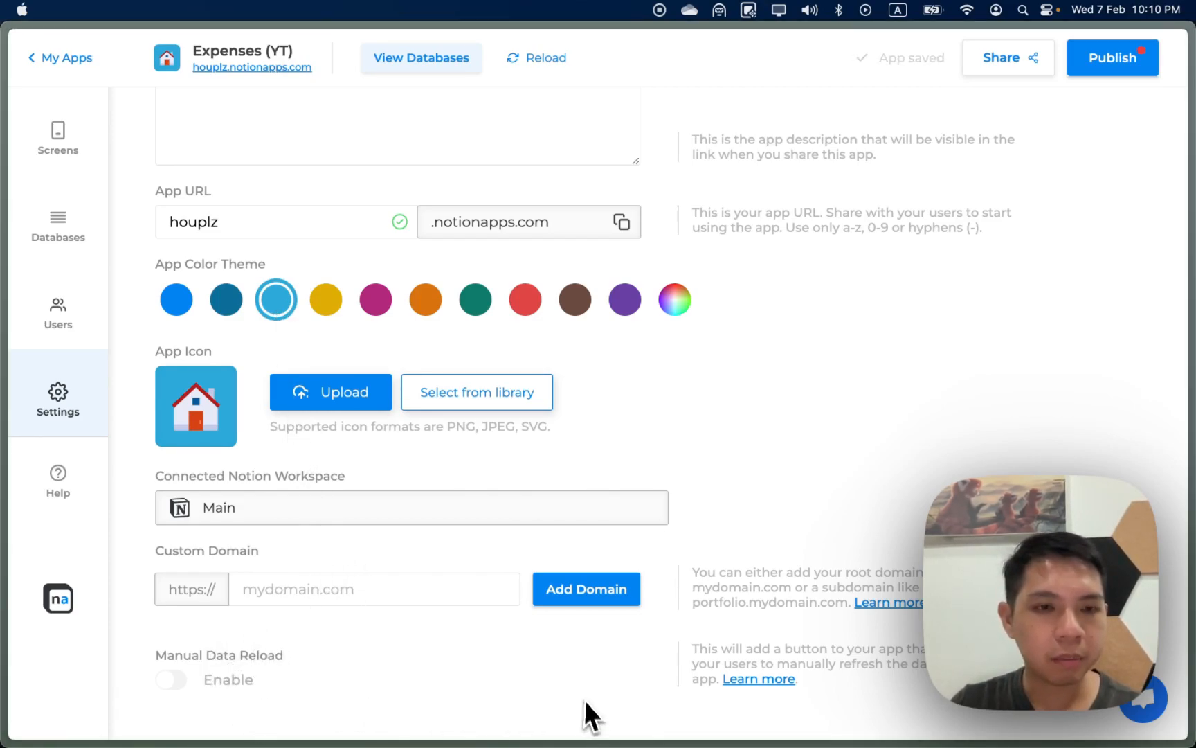
pyautogui.moveTo(168, 673)
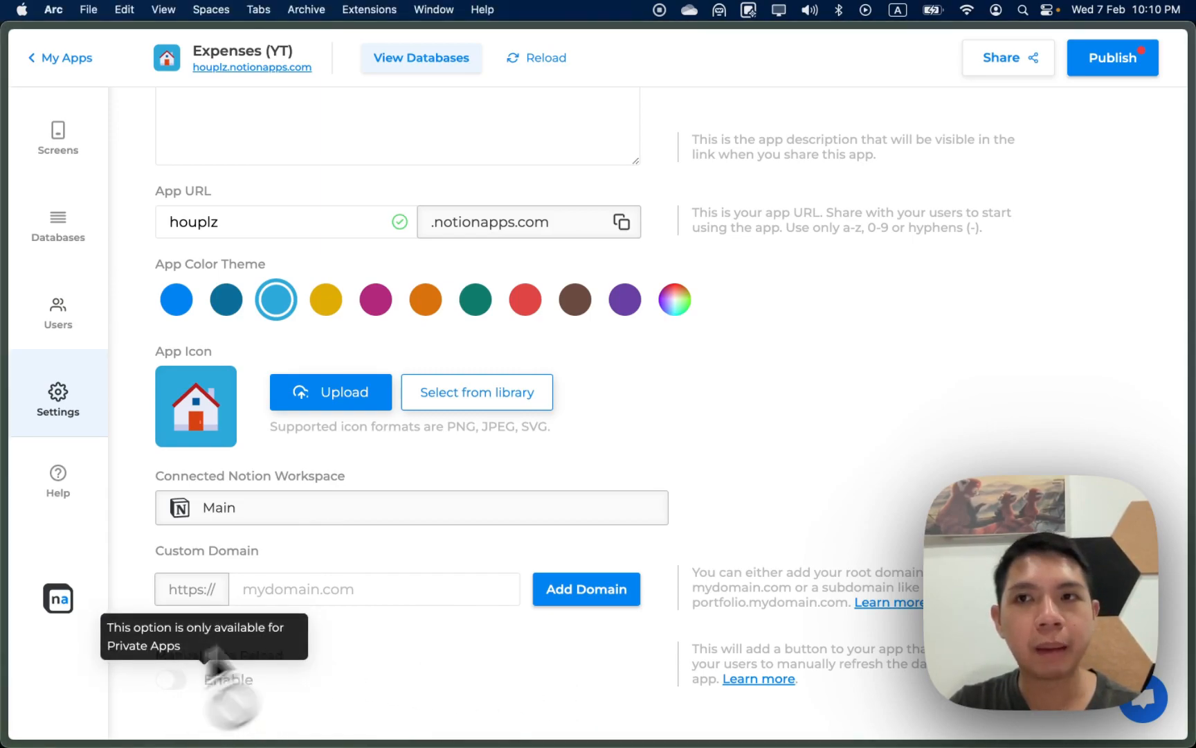
pyautogui.scroll(1, 848, 209)
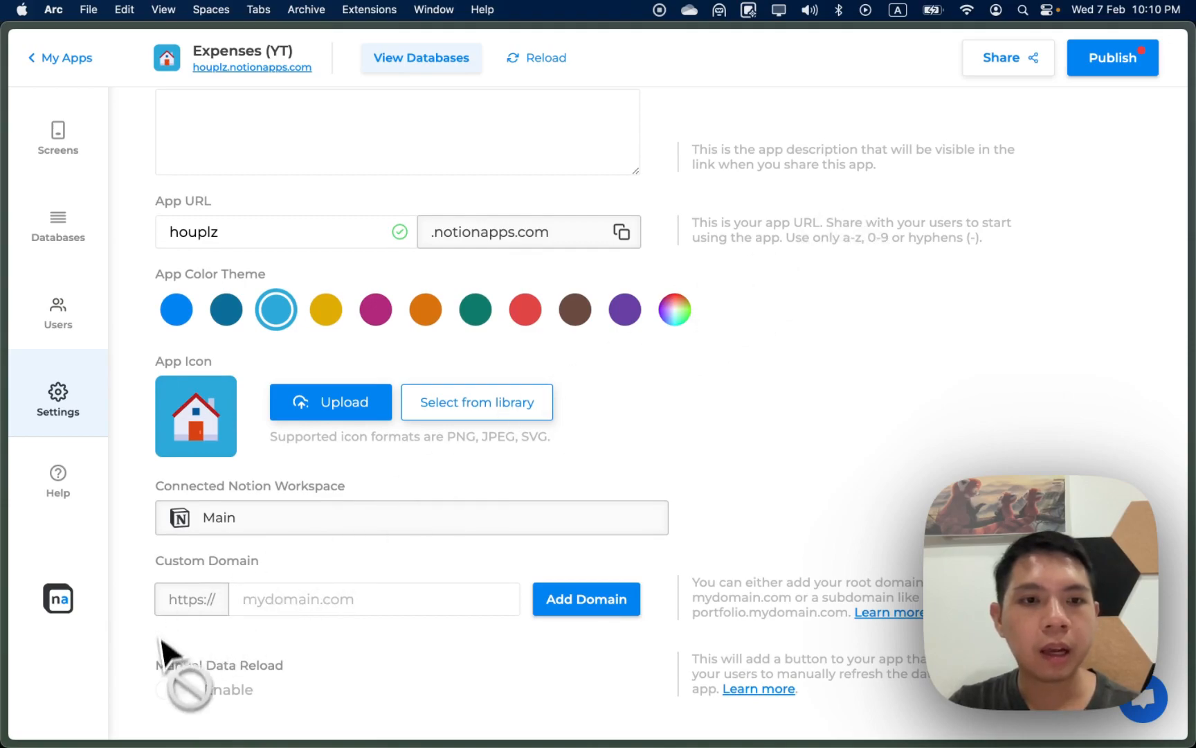
pyautogui.moveTo(184, 699)
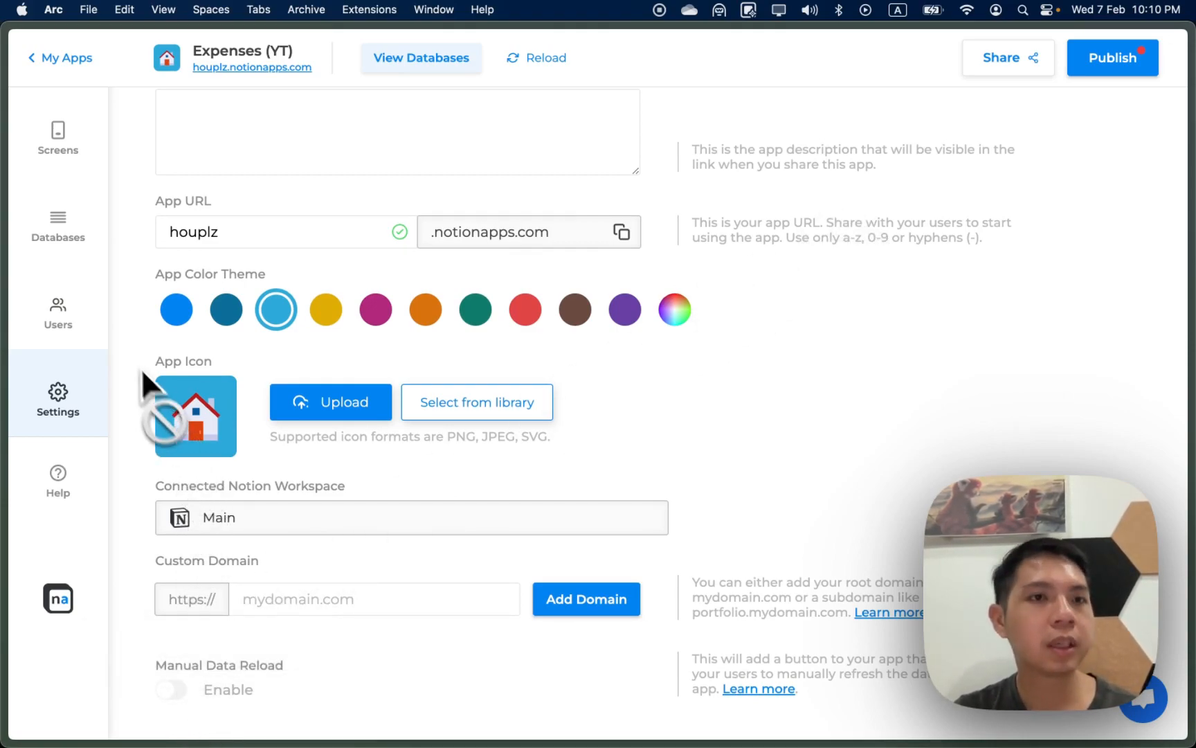
# Step: Make the app private with Person (YT) as the users database
pyautogui.click(85, 305)
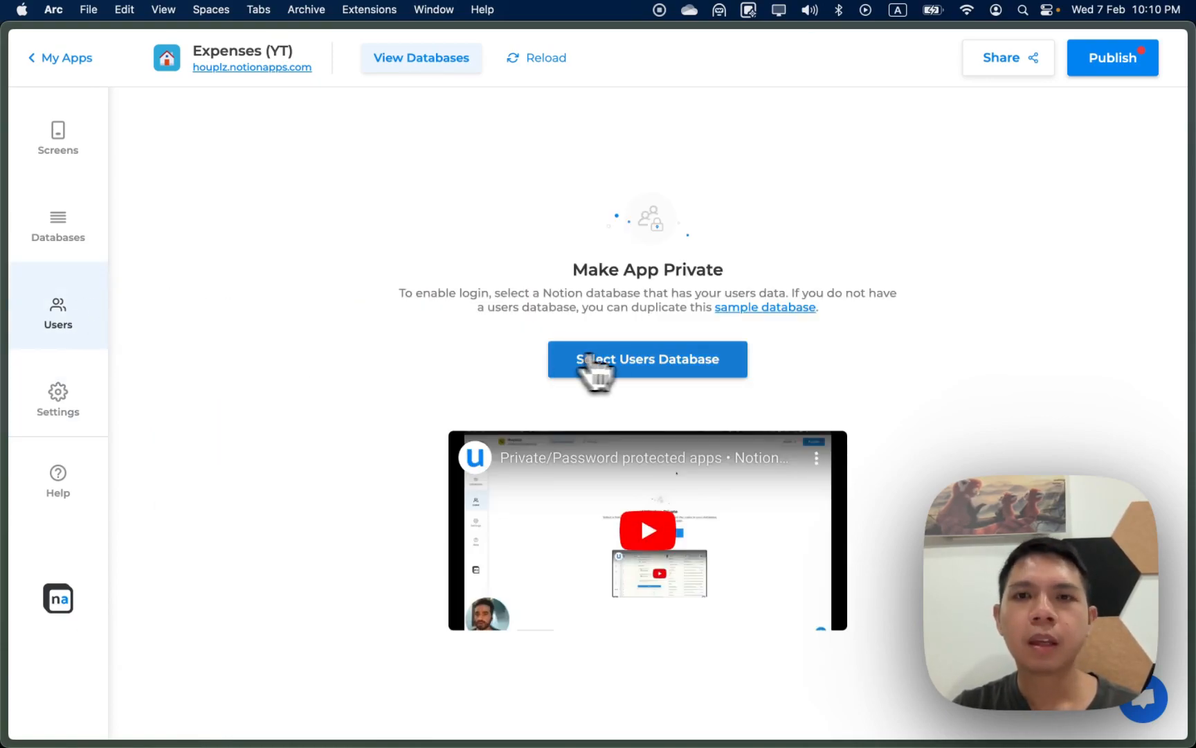
pyautogui.click(641, 366)
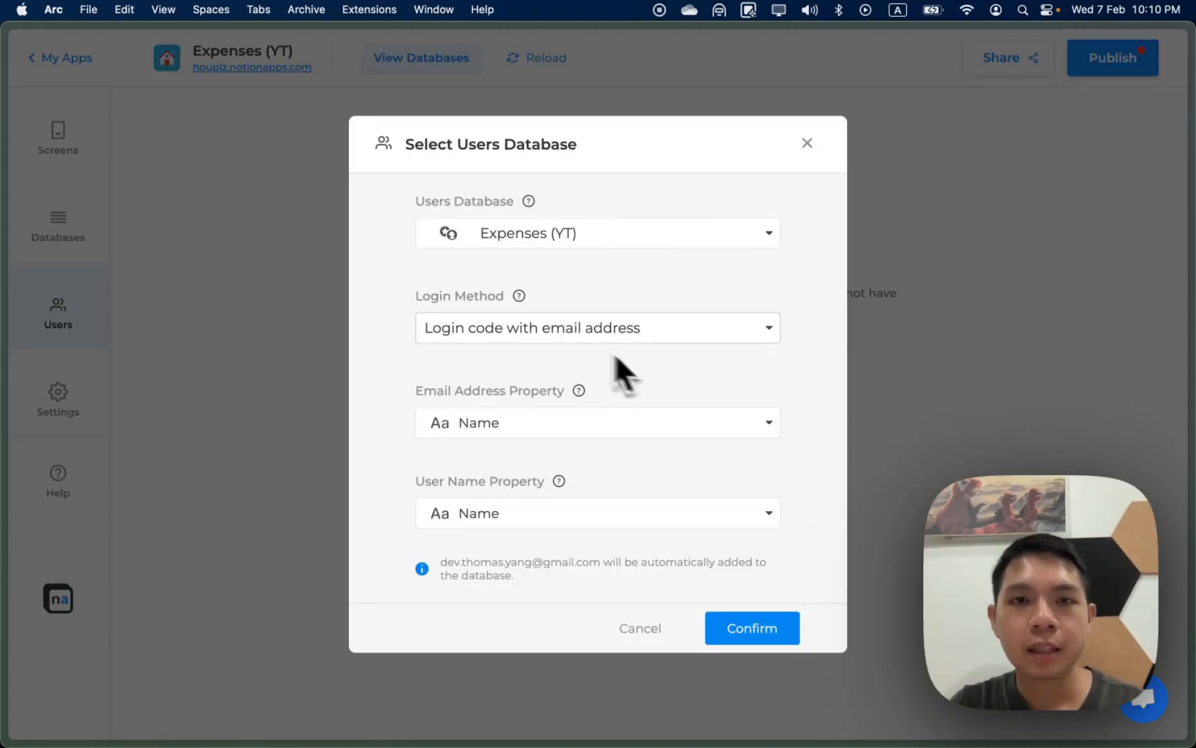
pyautogui.click(616, 239)
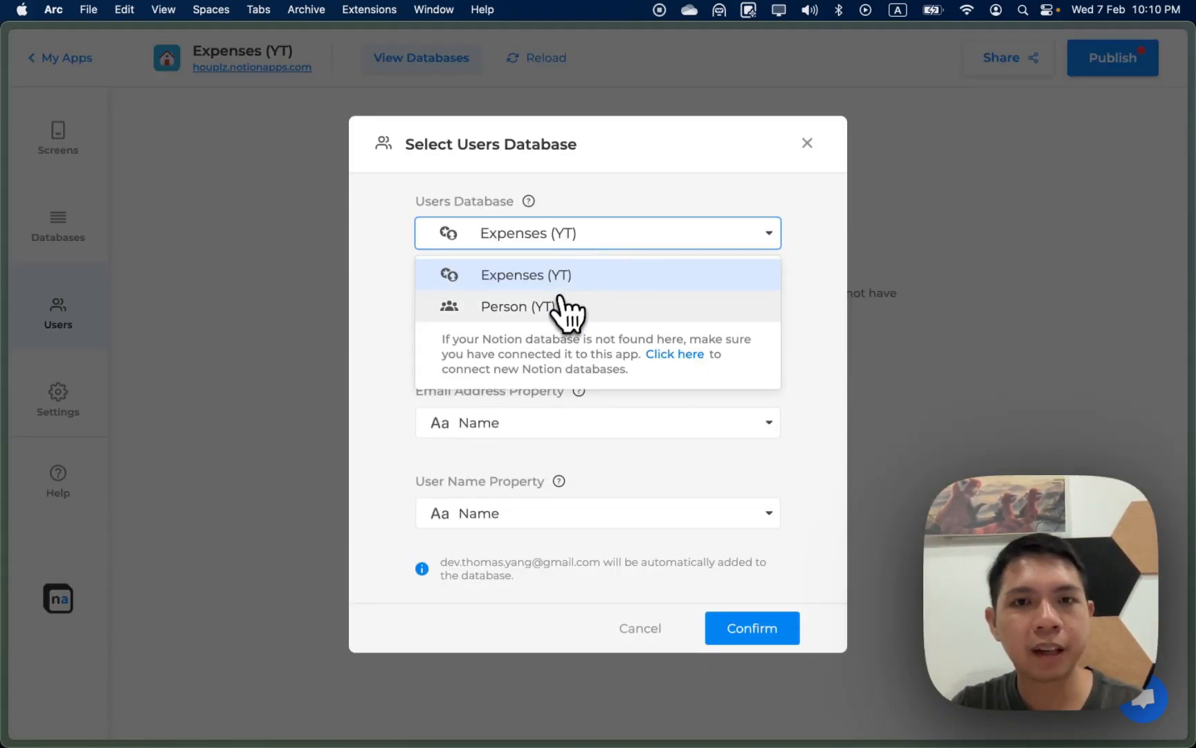
pyautogui.click(504, 312)
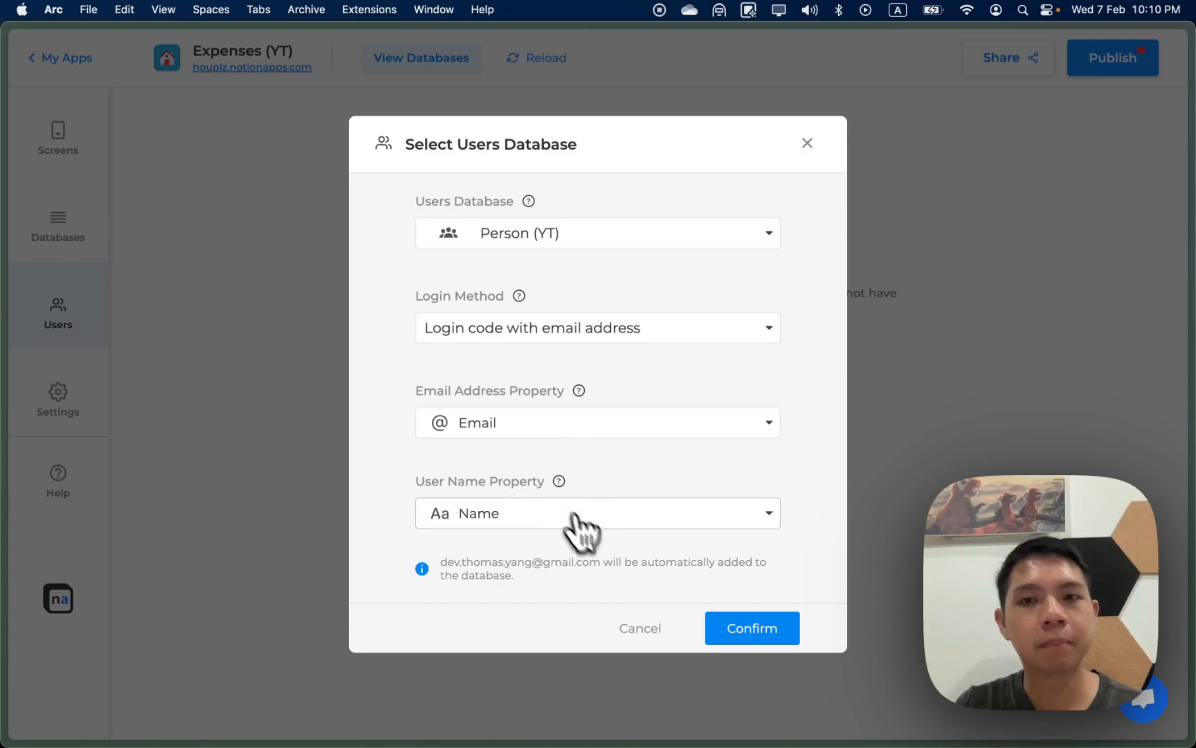
pyautogui.click(746, 630)
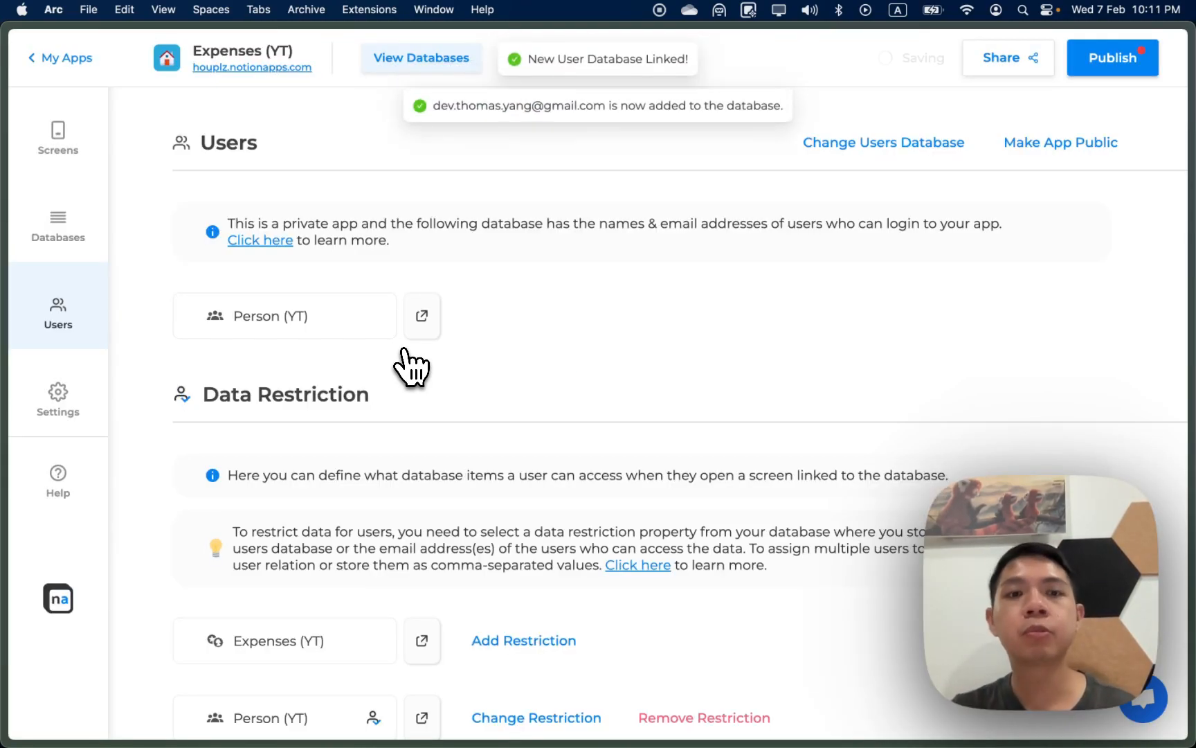
pyautogui.scroll(-2, 410, 366)
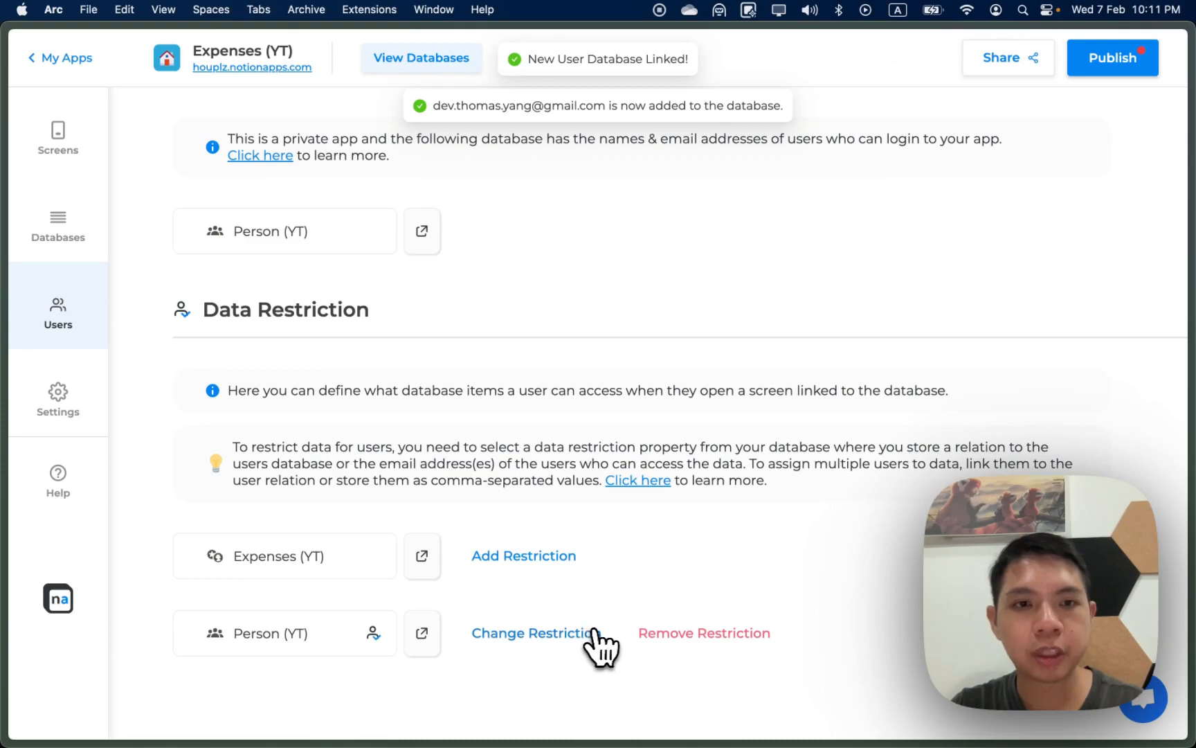
pyautogui.scroll(2, 604, 446)
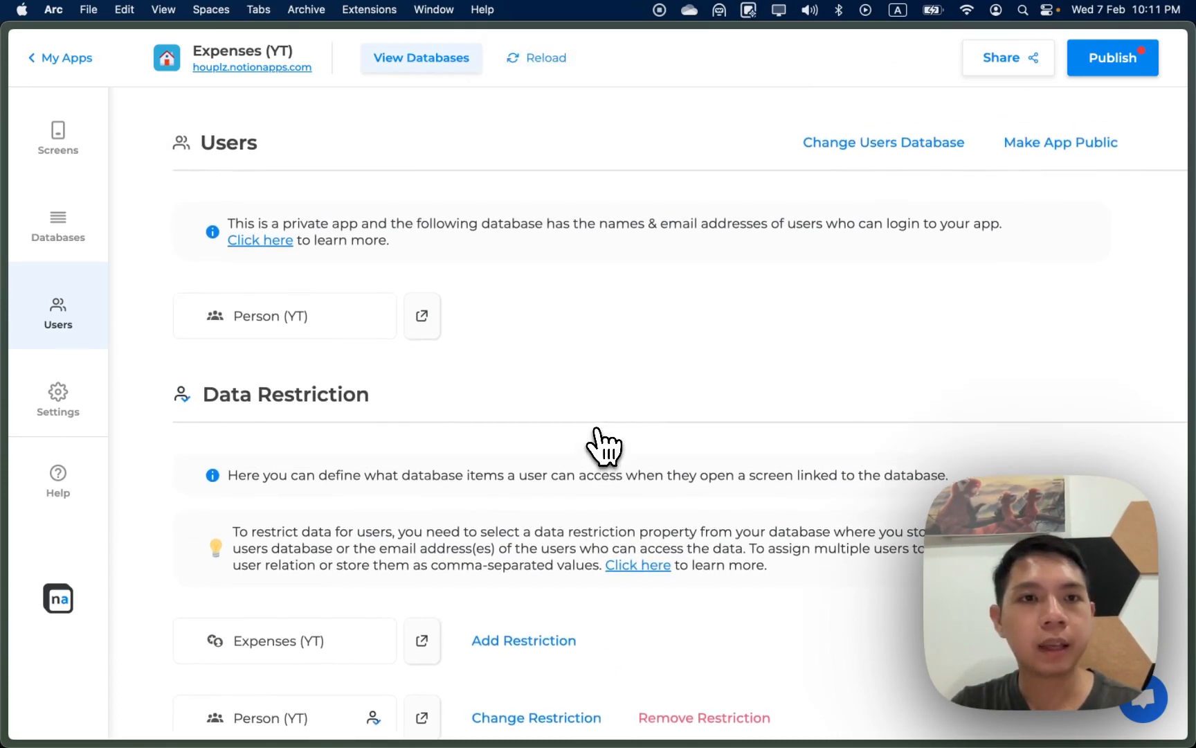
pyautogui.scroll(-2, 895, 347)
pyautogui.scroll(1, 893, 349)
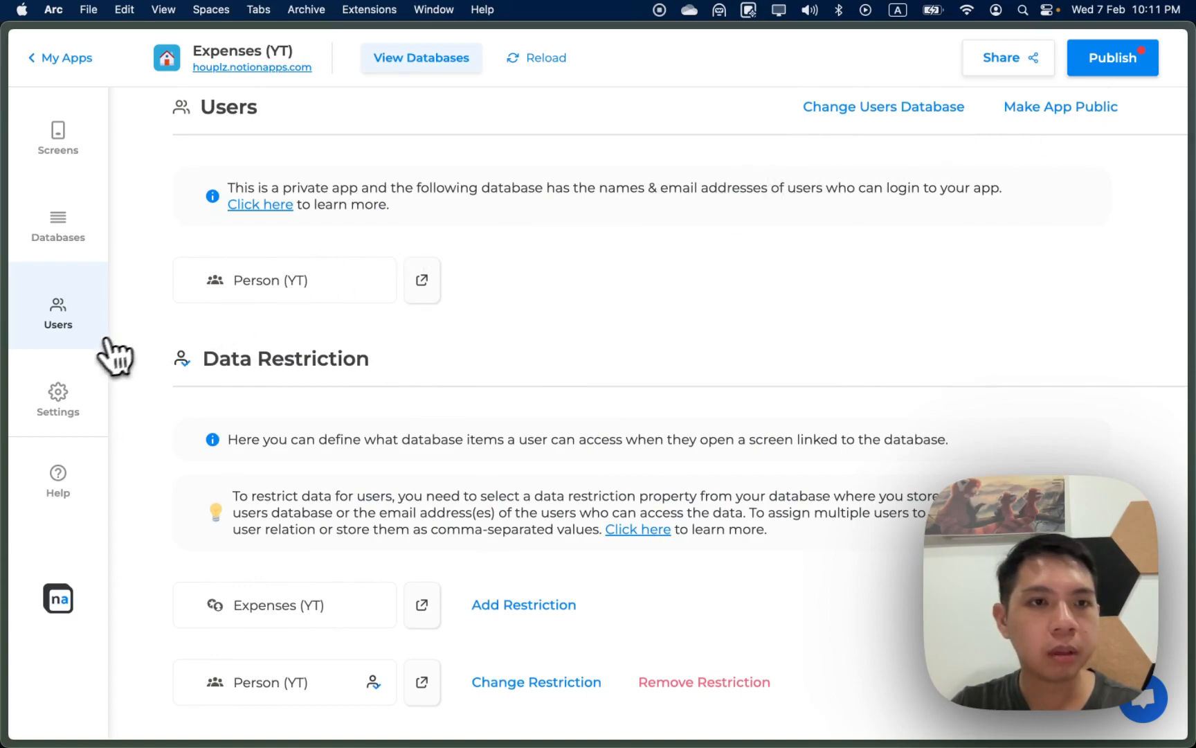
# Step: Enable Manual Data Reload, publish the changes, and open the live app URL
pyautogui.click(82, 387)
pyautogui.scroll(-3, 294, 529)
pyautogui.click(169, 677)
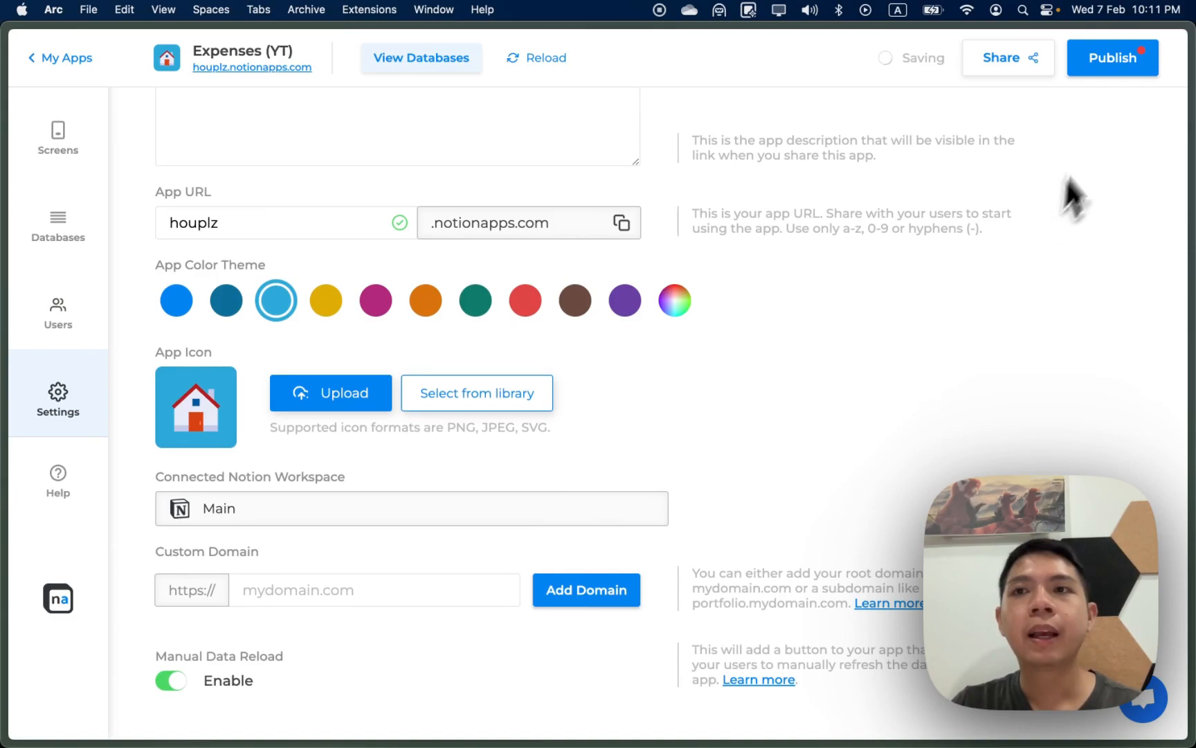
pyautogui.click(1101, 69)
pyautogui.click(686, 435)
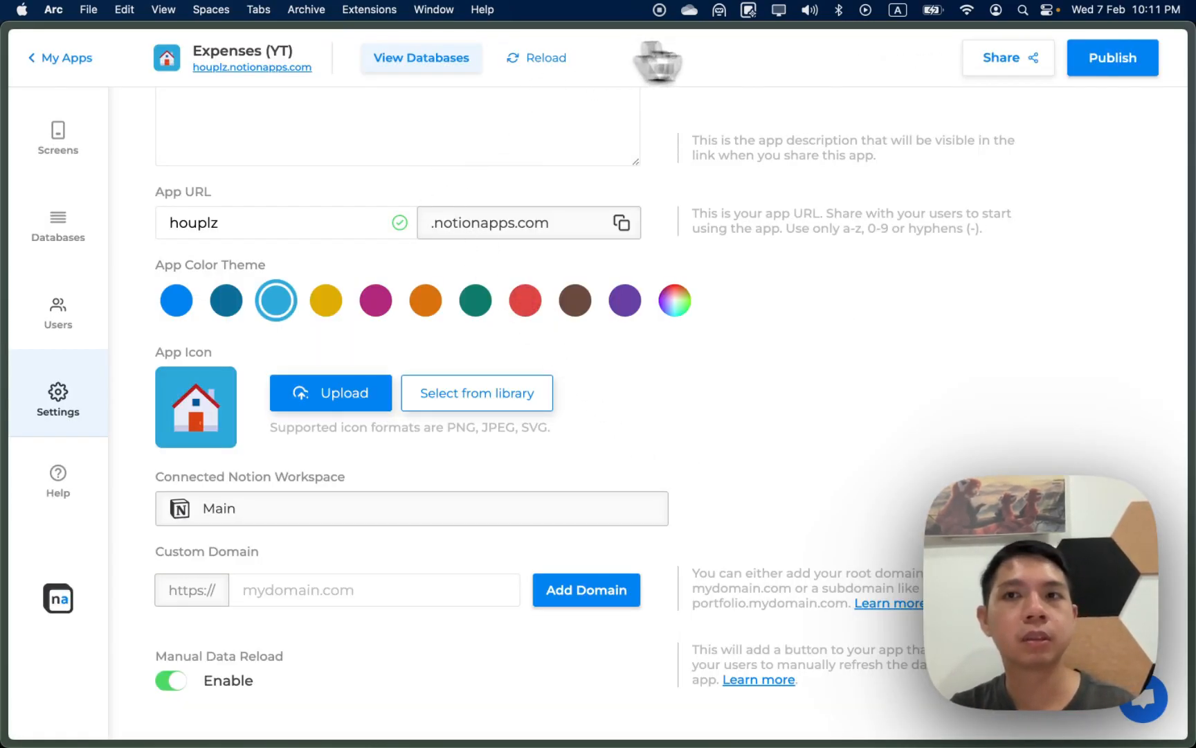
pyautogui.click(267, 68)
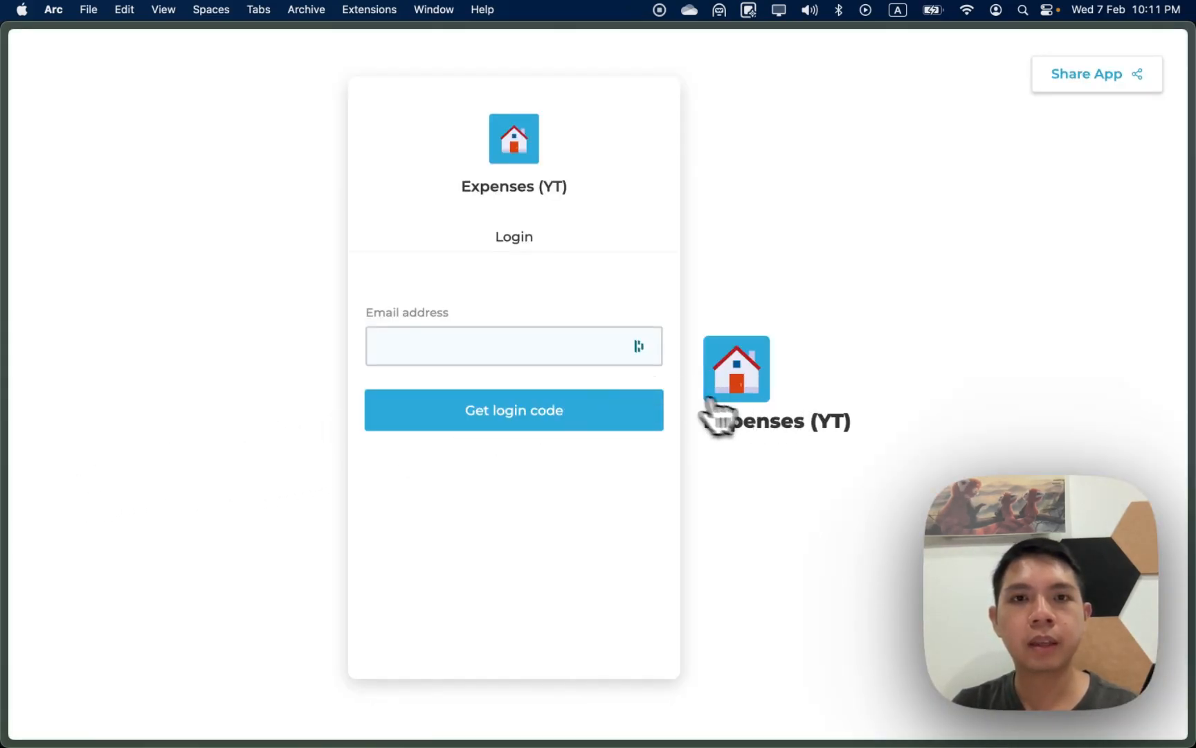
# Step: Fill in the saved account email on the login screen and request a login code
pyautogui.click(470, 353)
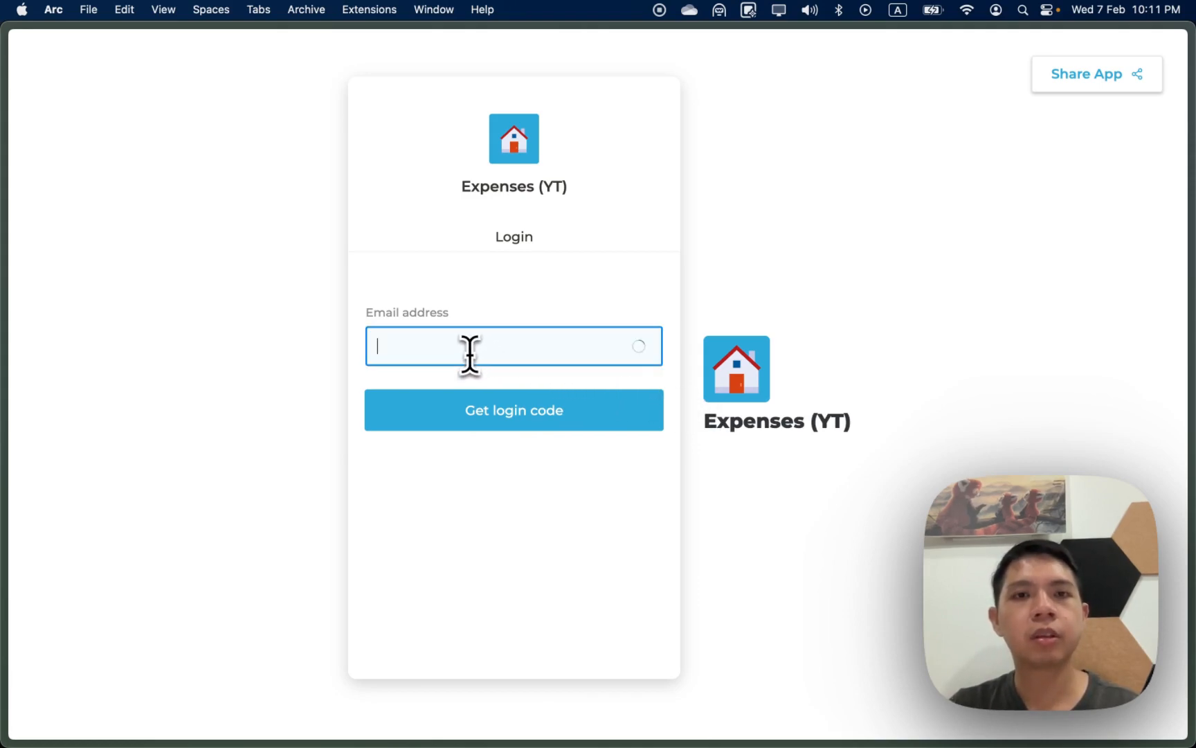
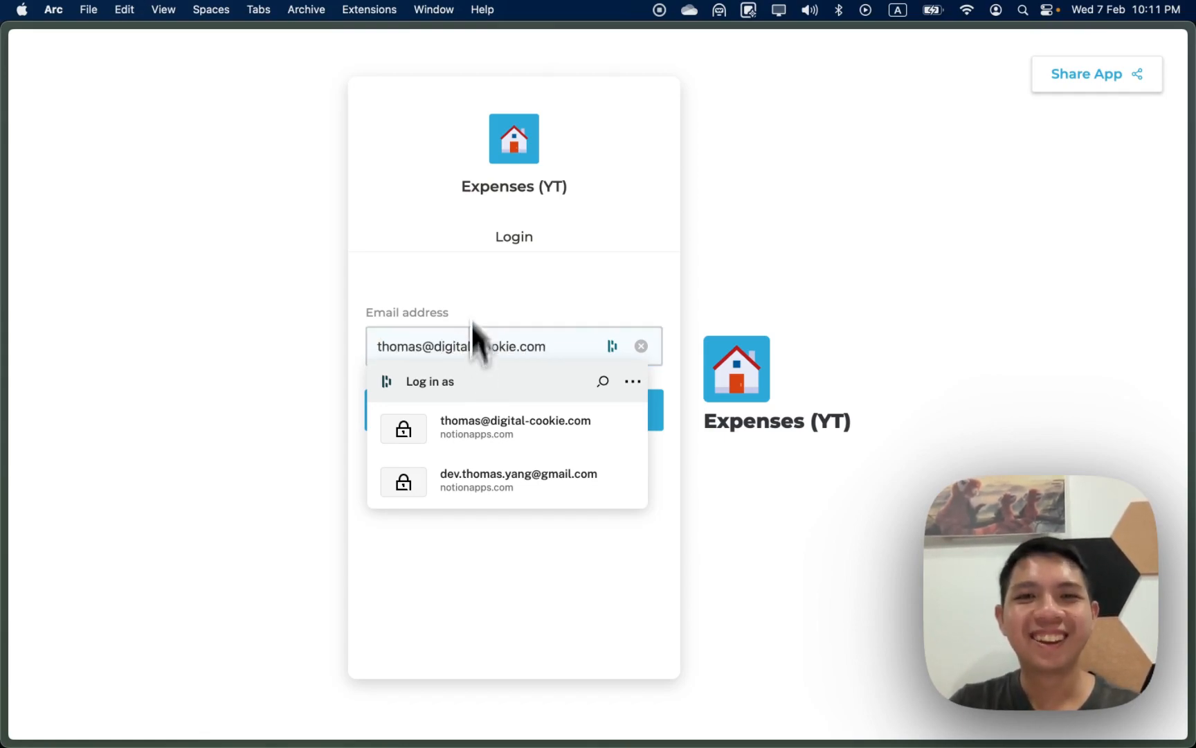
pyautogui.click(471, 181)
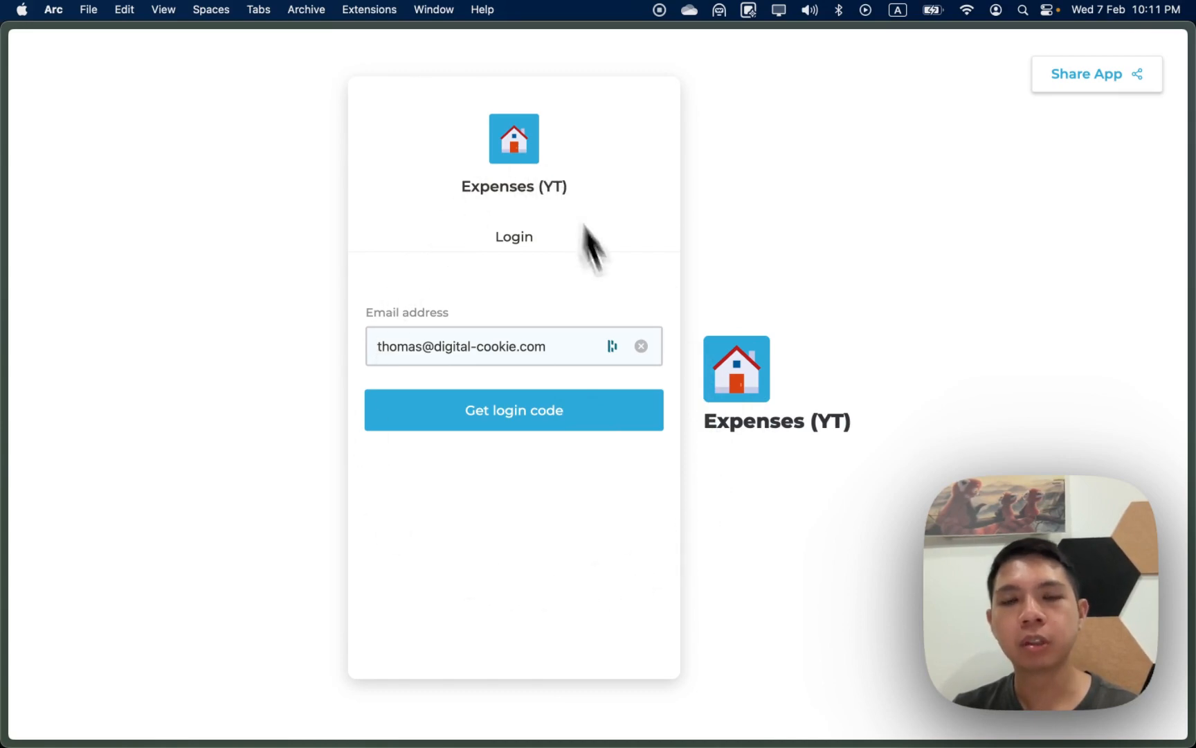
pyautogui.click(471, 403)
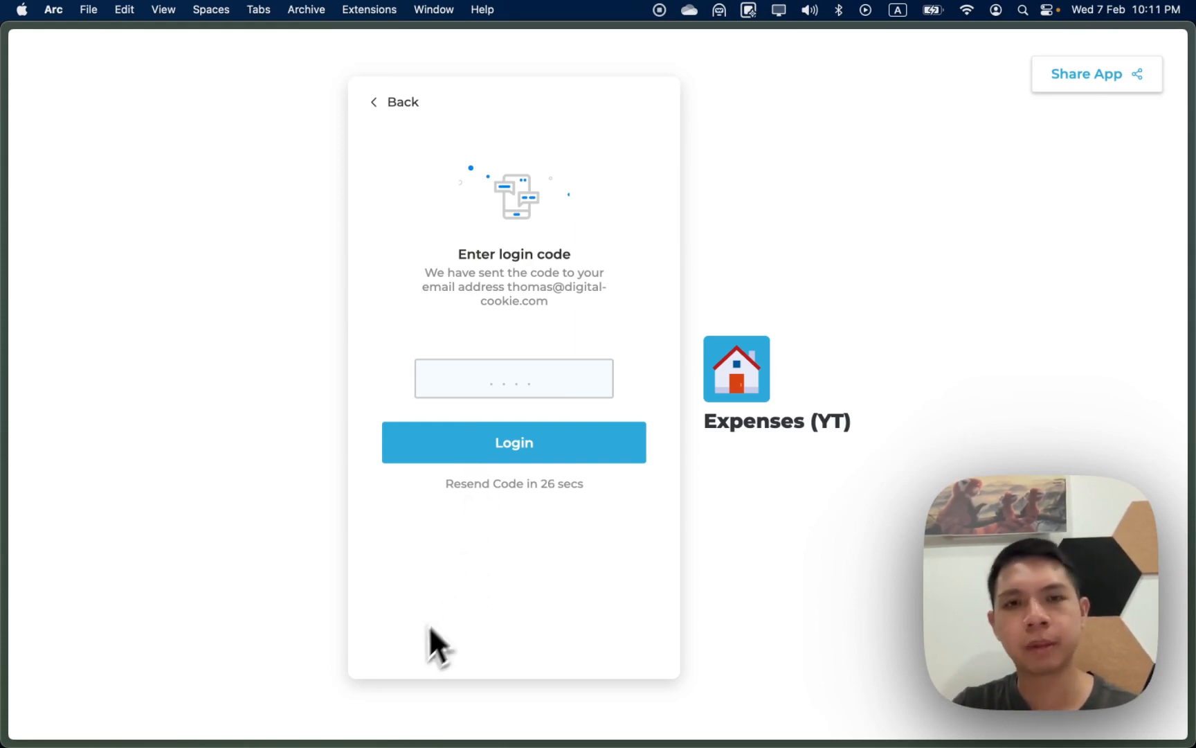
pyautogui.moveTo(406, 713)
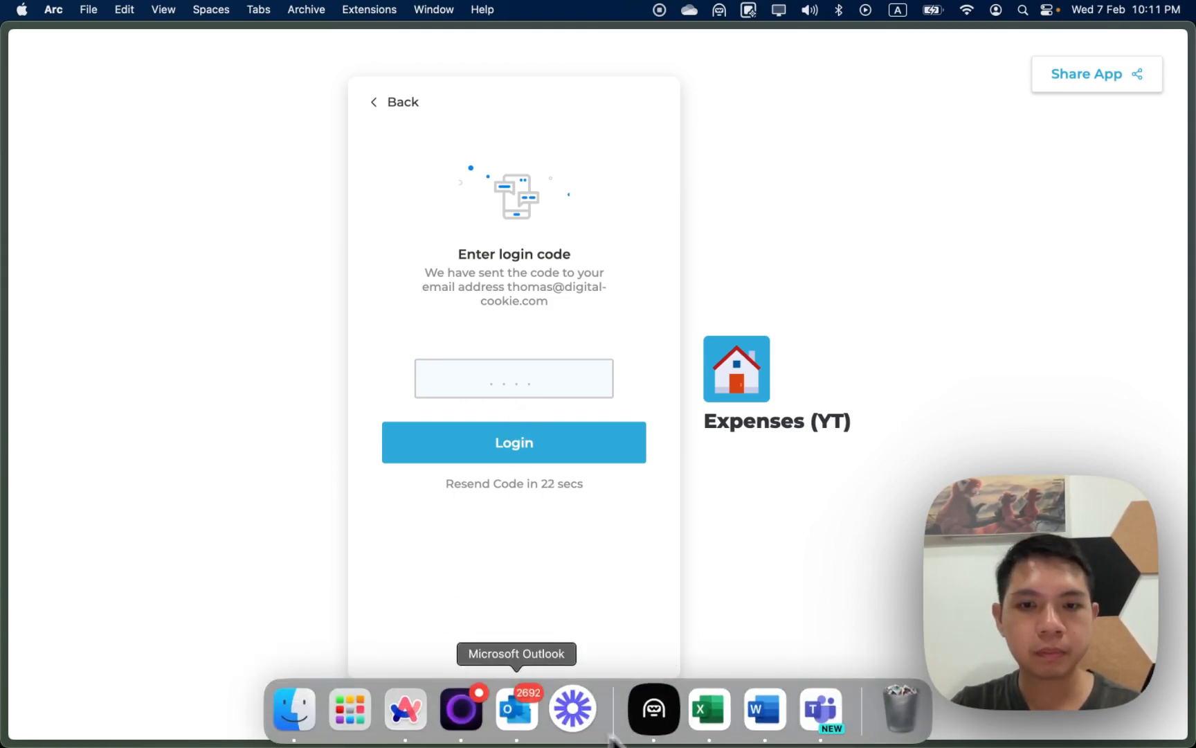
# Step: Find the noreply login-code email in Outlook's Other inbox and use the code to sign in
pyautogui.click(537, 743)
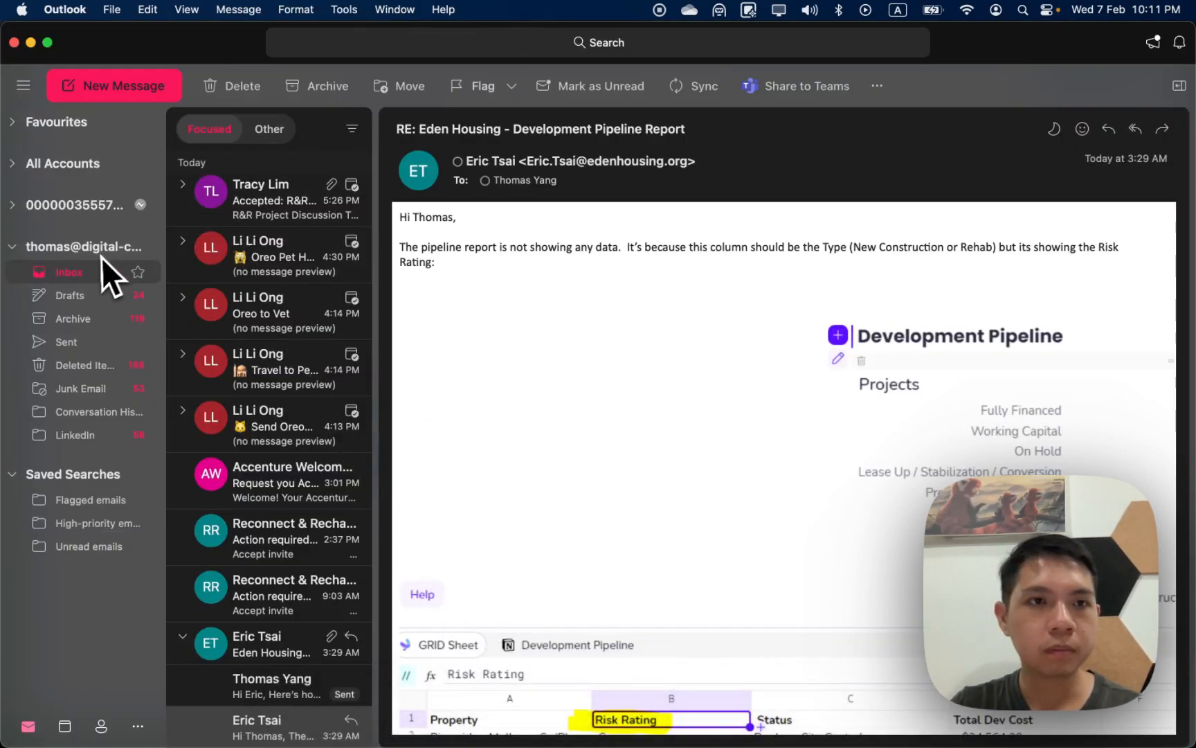
pyautogui.click(270, 130)
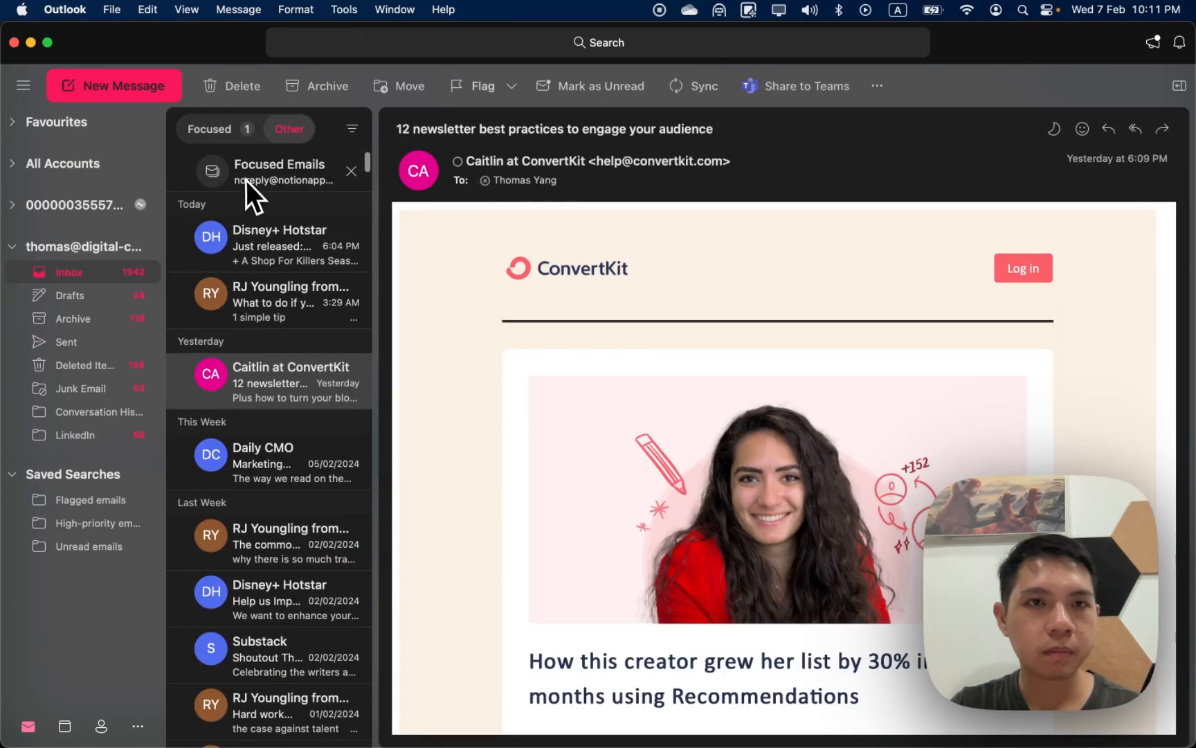
pyautogui.click(247, 182)
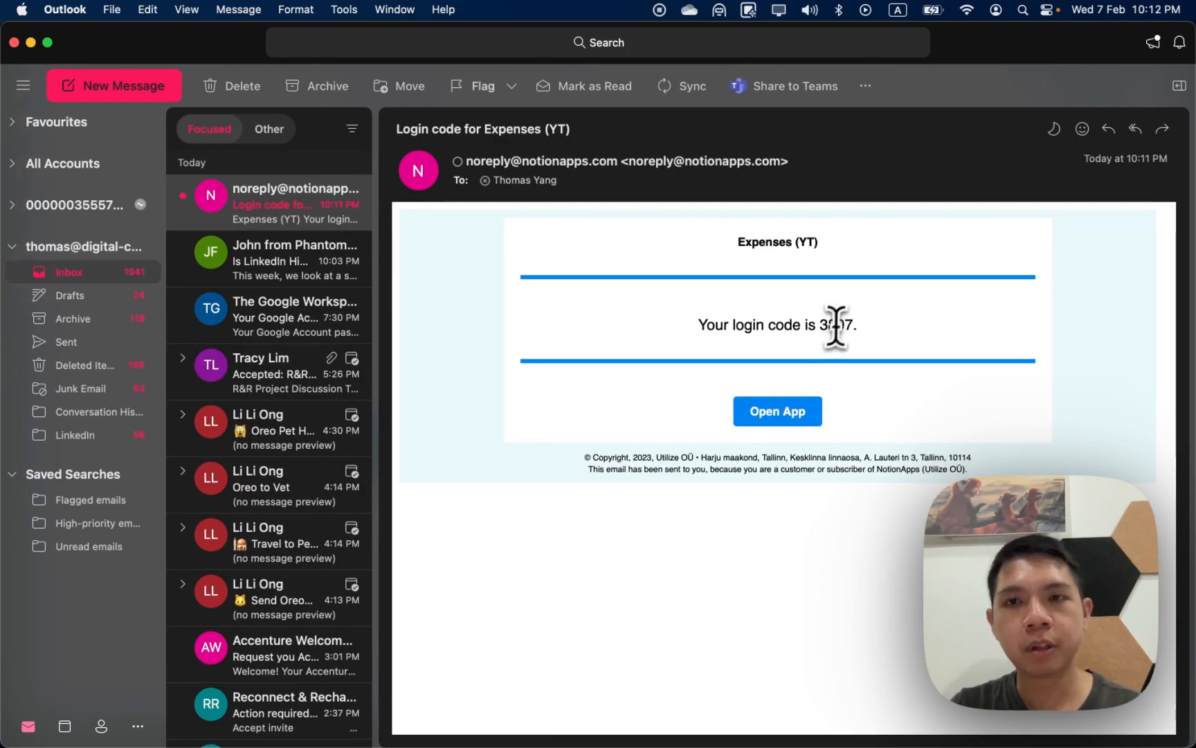
pyautogui.press('super+Tab')
pyautogui.click(495, 384)
pyautogui.click(509, 441)
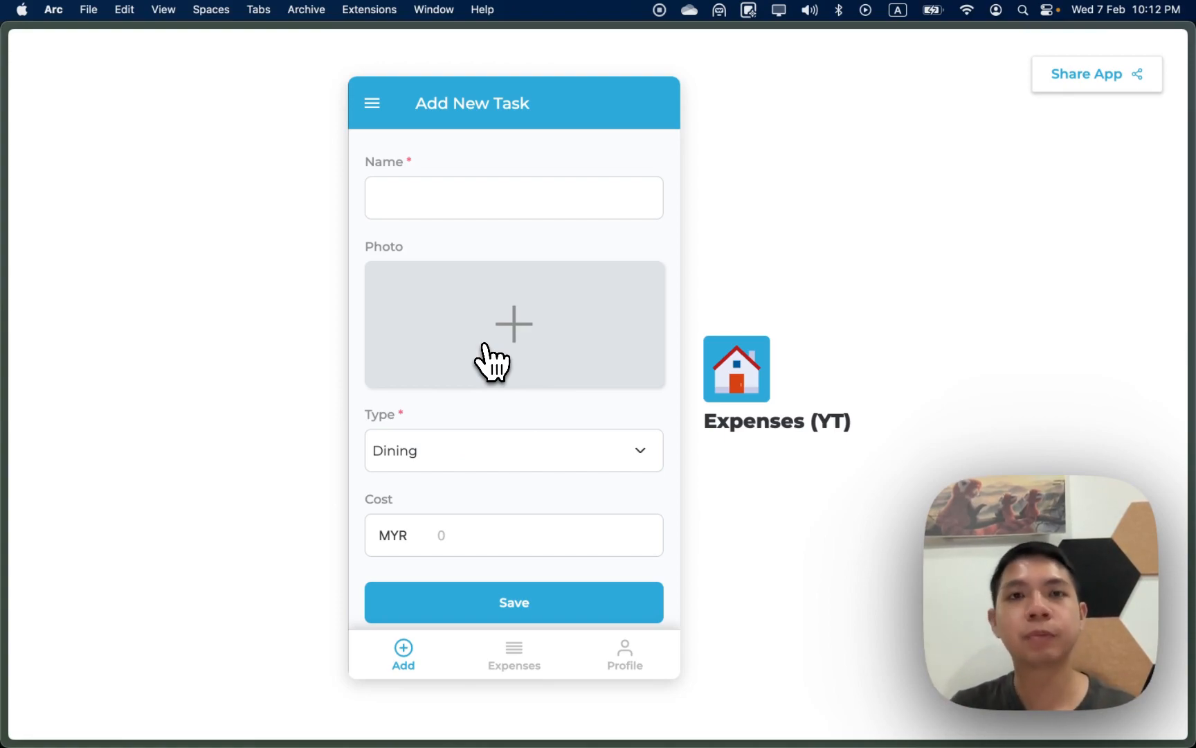
# Step: Visit the Expenses and Profile tabs, then run Reload Data from the side menu
pyautogui.click(367, 113)
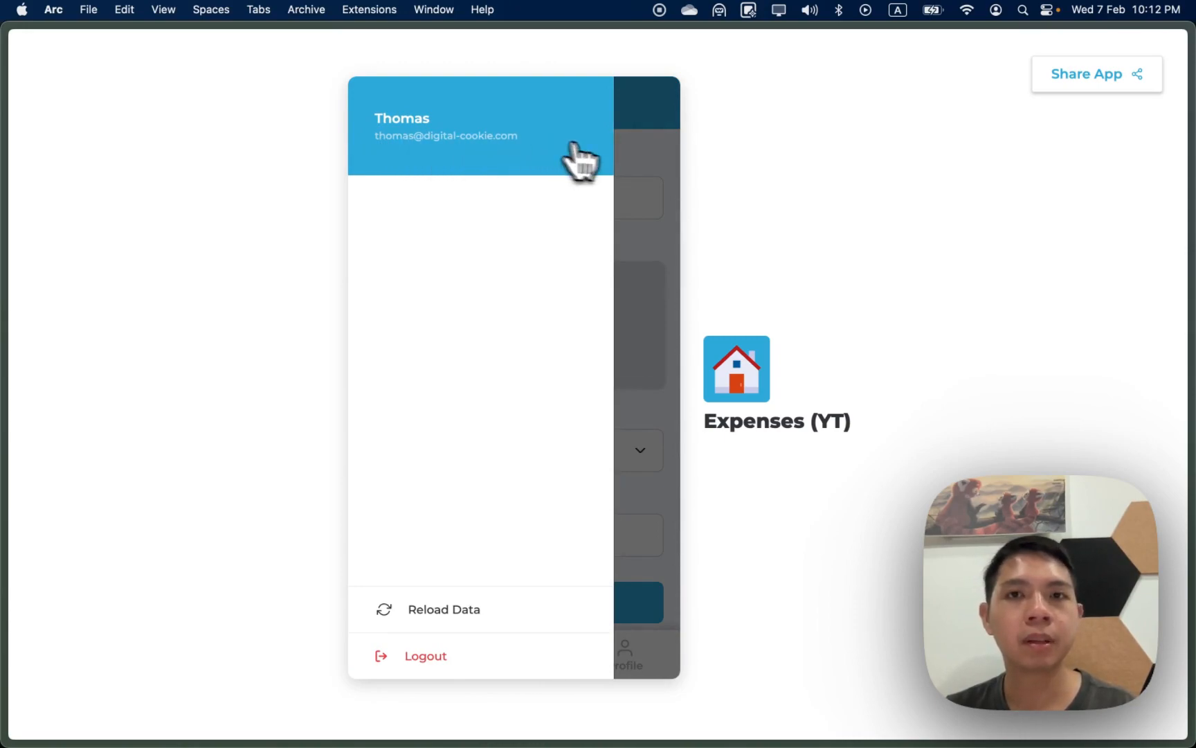
pyautogui.click(640, 172)
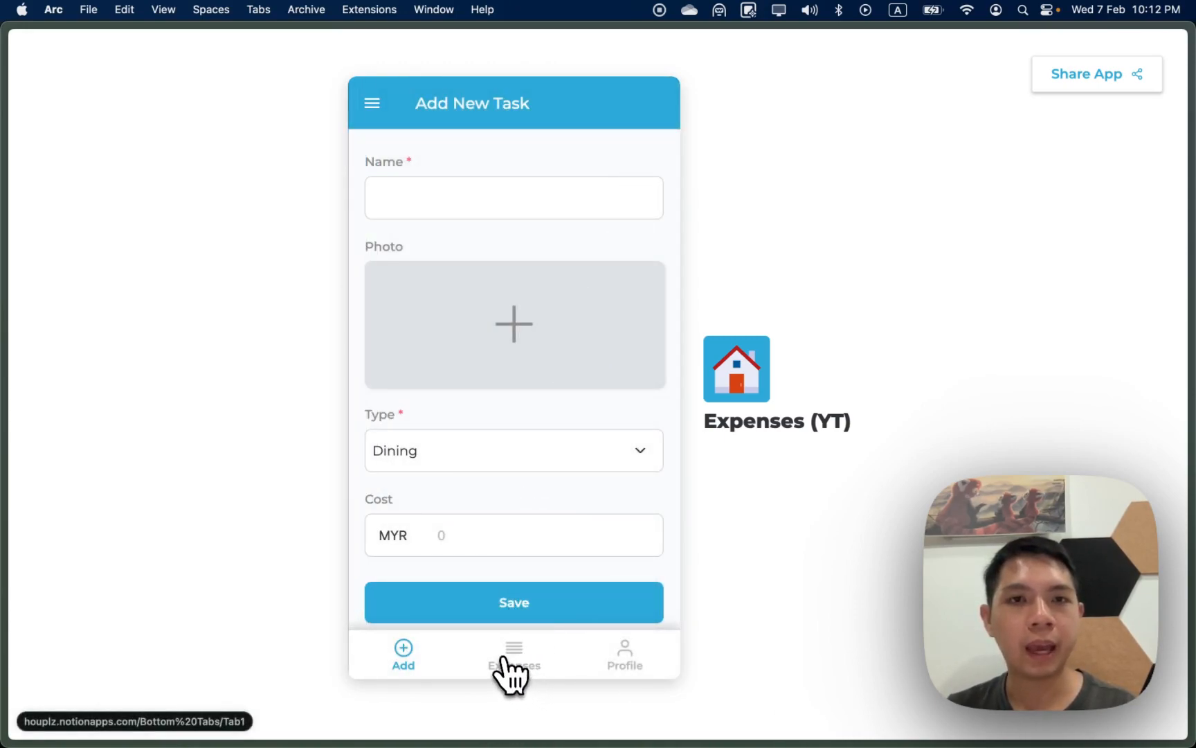
pyautogui.click(503, 659)
pyautogui.click(615, 659)
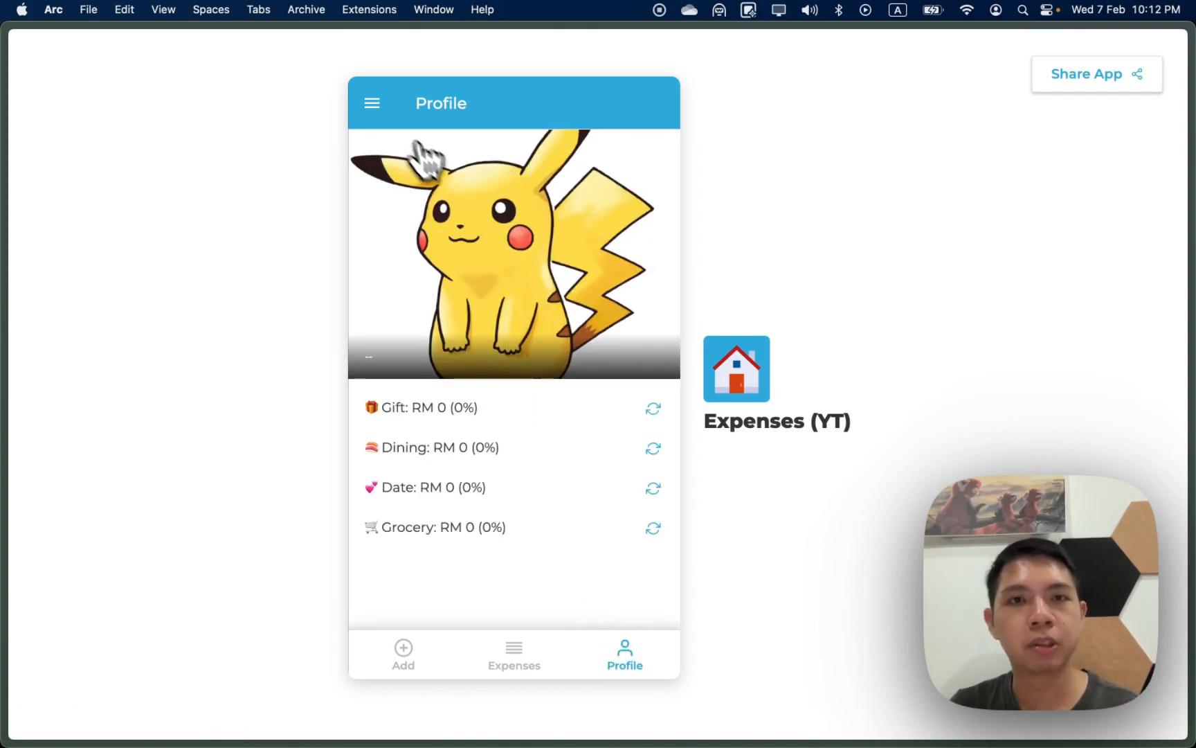
pyautogui.click(372, 104)
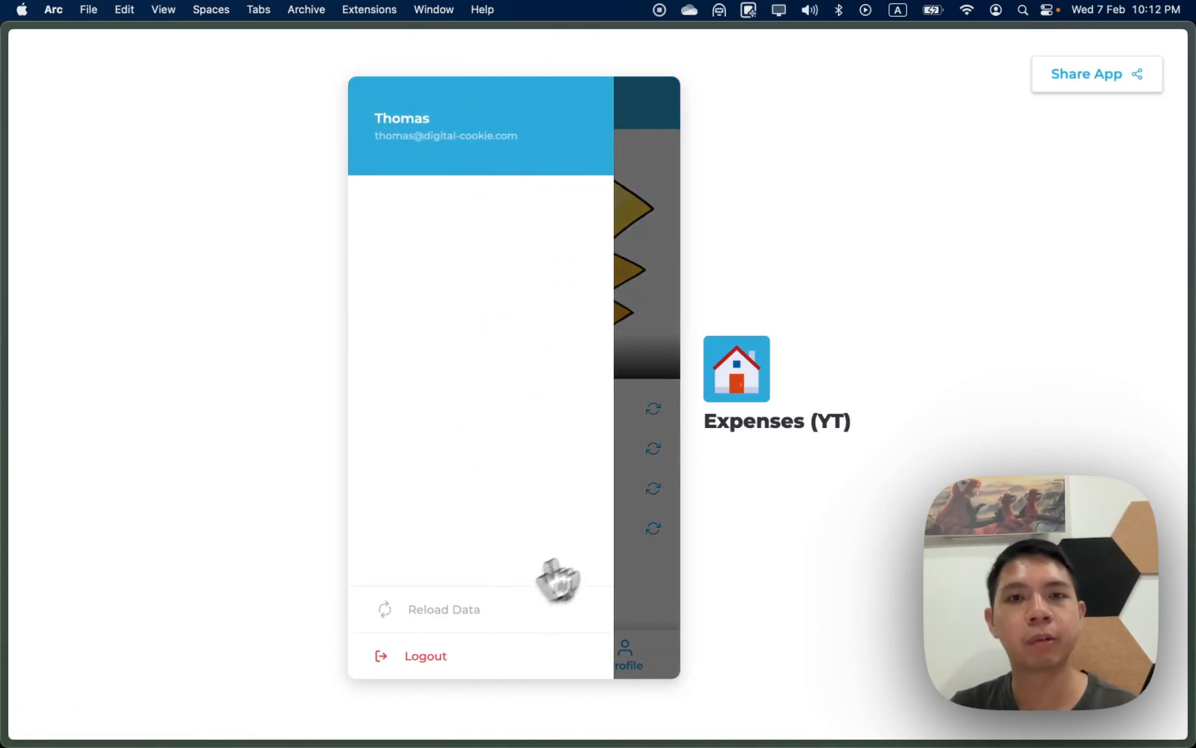
pyautogui.click(635, 512)
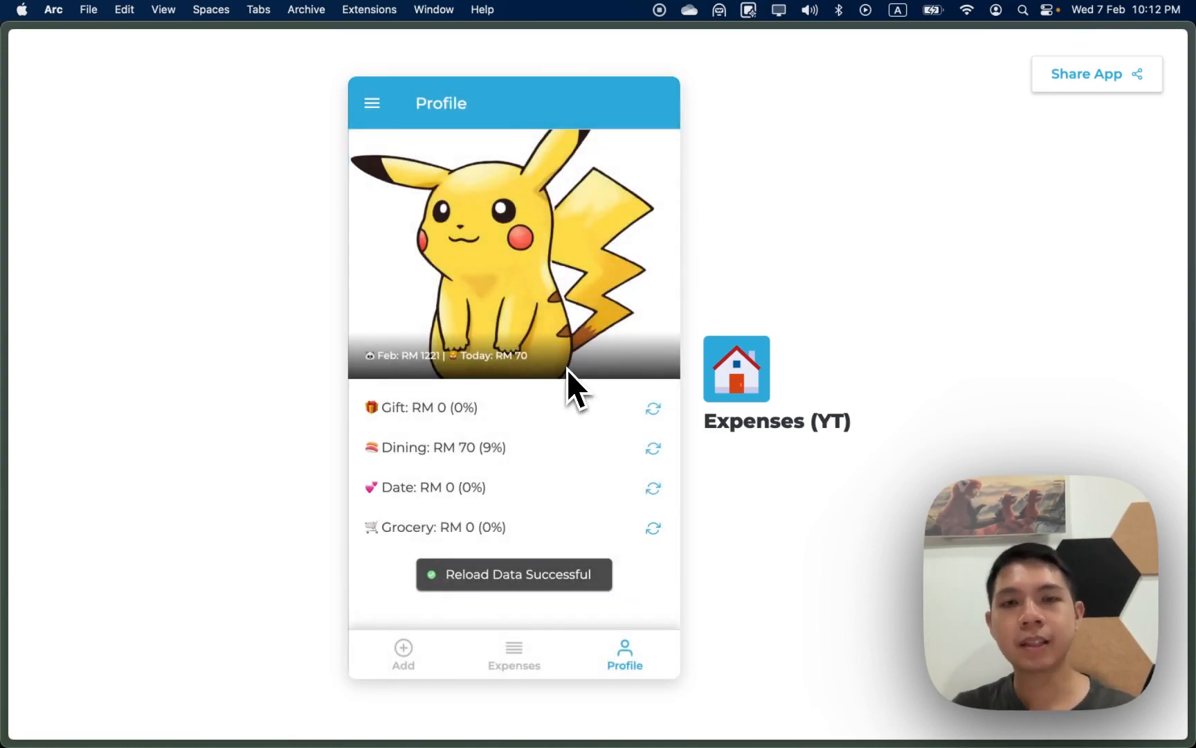